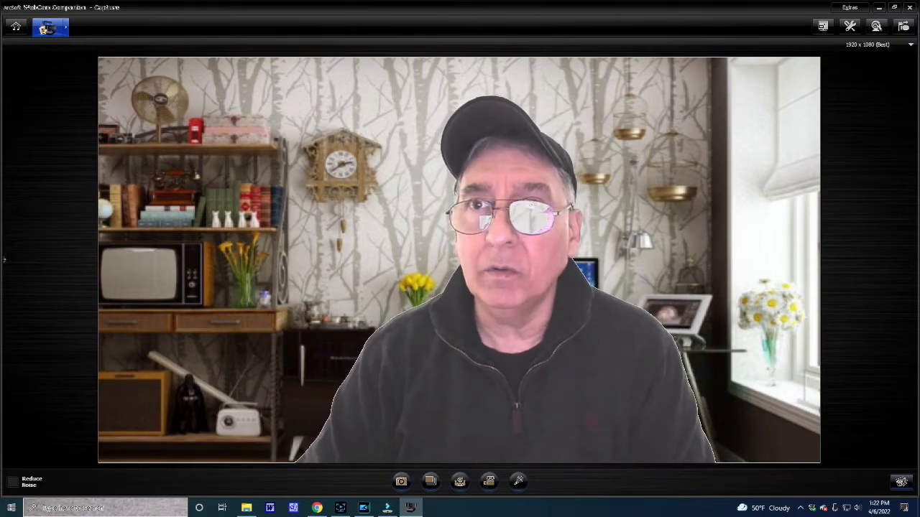
Shrink the webcam window to uncover Filmora and check which Filmora version is installed
left_click(894, 7)
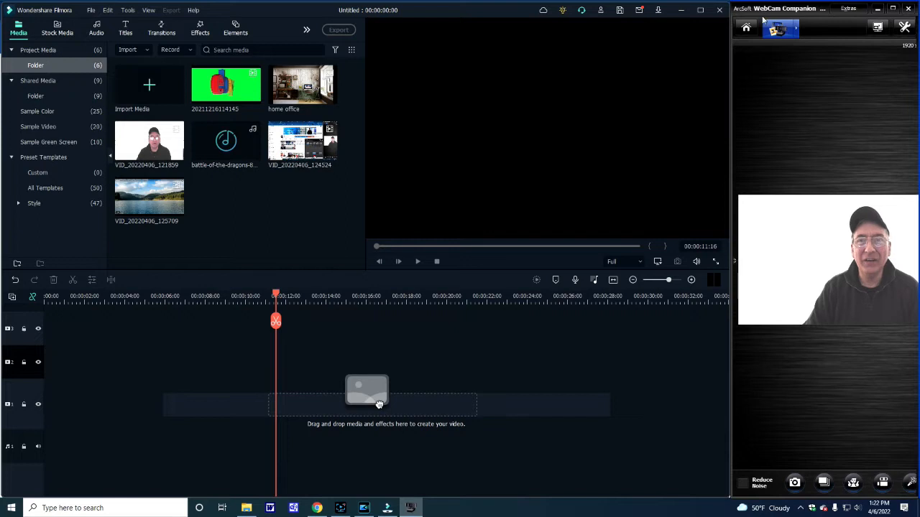
left_click(193, 10)
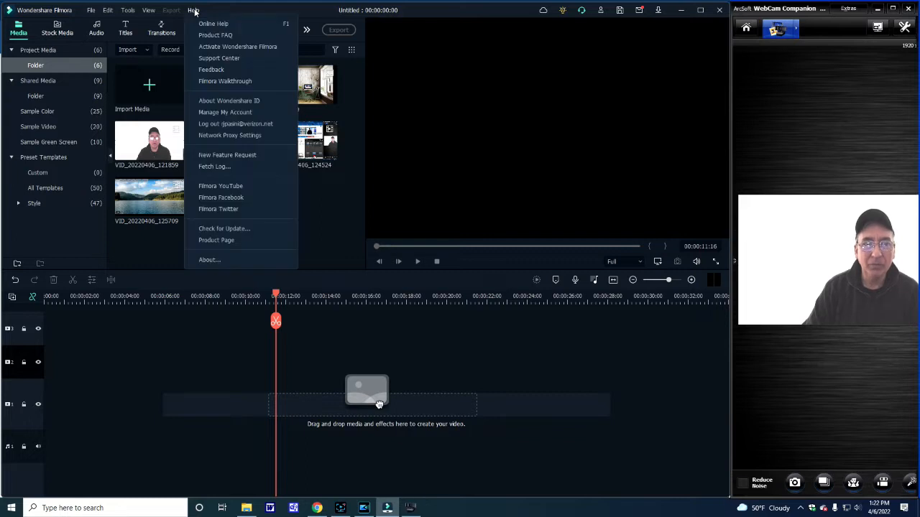
left_click(212, 262)
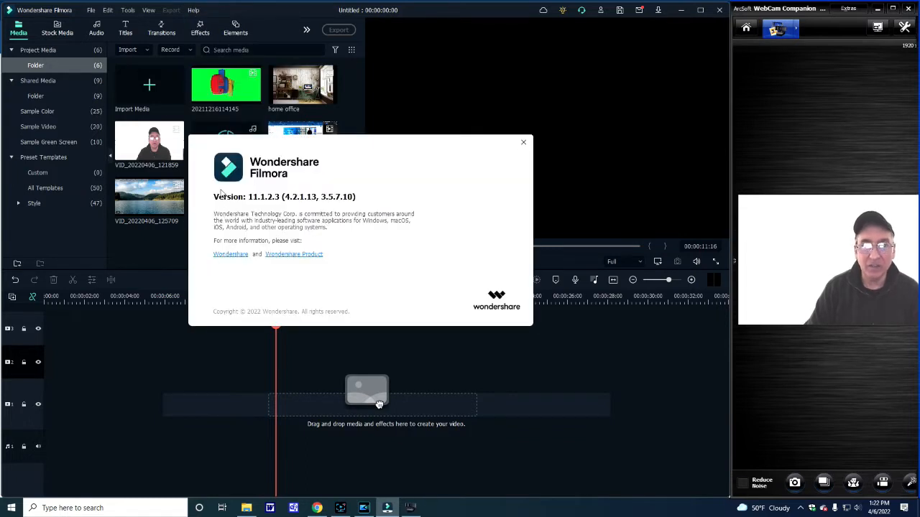
left_click(523, 142)
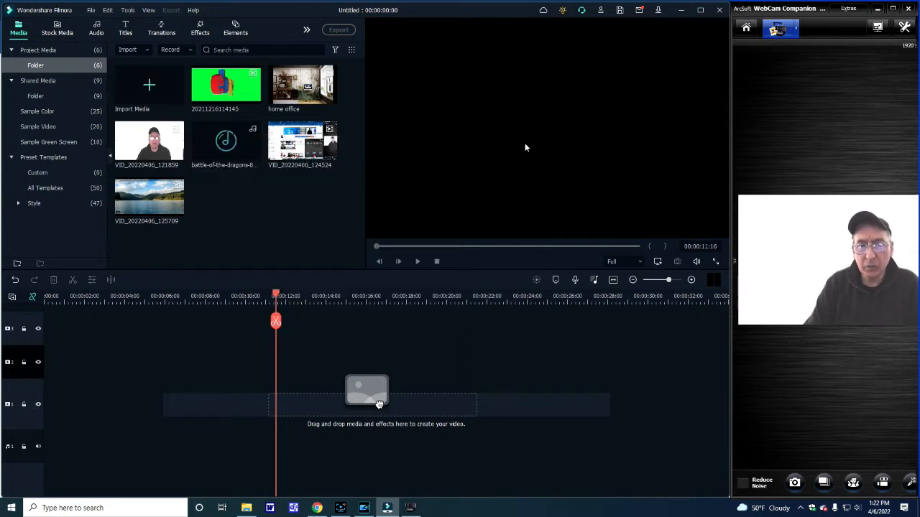
Switch to Chrome, read the description of the free neon bricks intro video on YouTube, and preview its intro entries
left_click(319, 508)
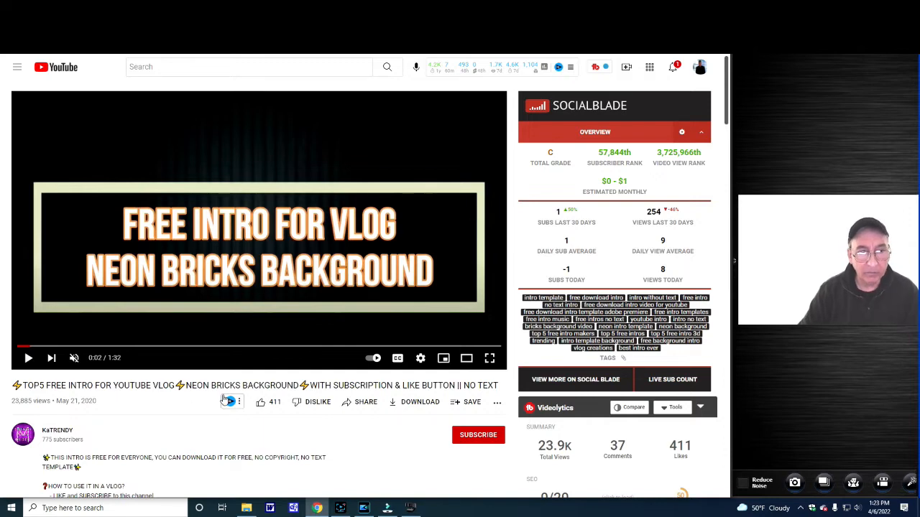
scroll(225, 400, "down", 2)
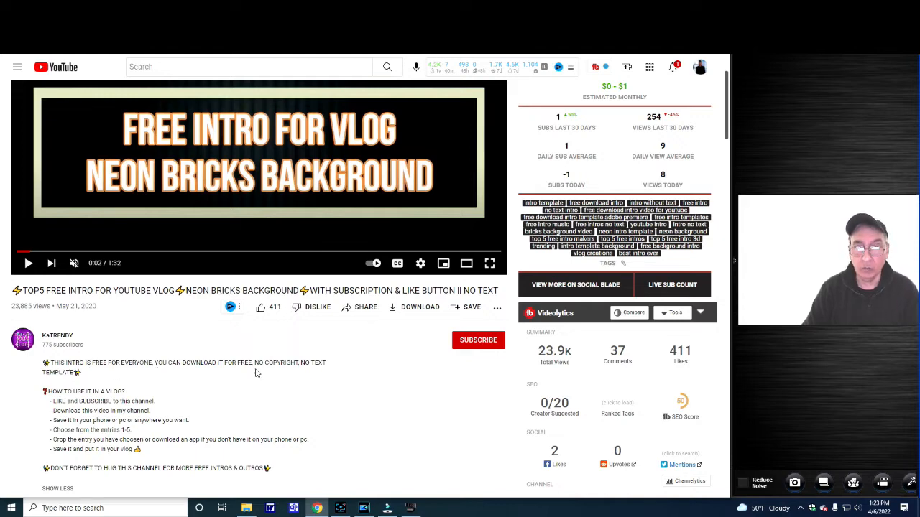
scroll(219, 372, "down", 1)
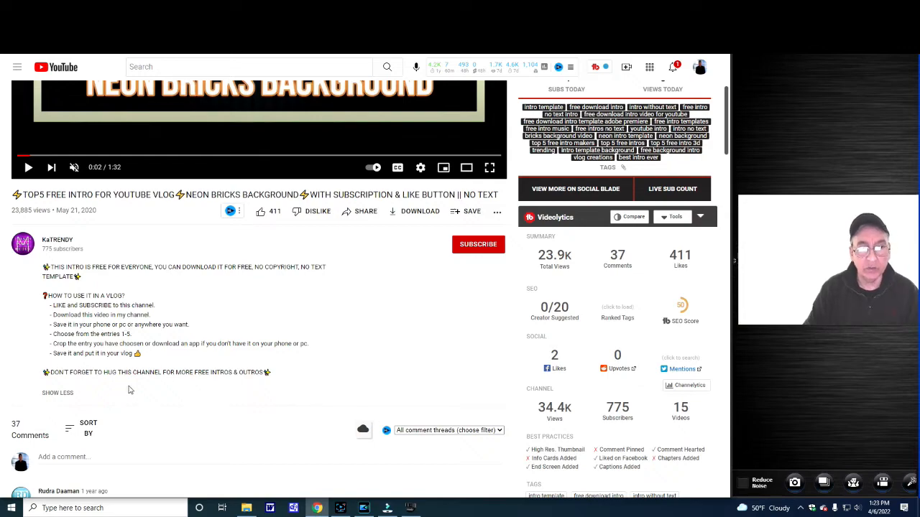
scroll(130, 390, "up", 2)
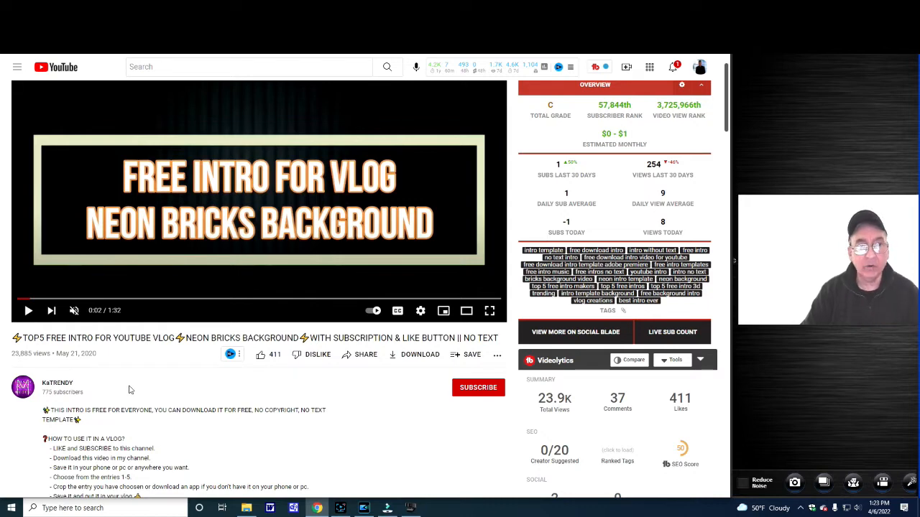
left_click(29, 311)
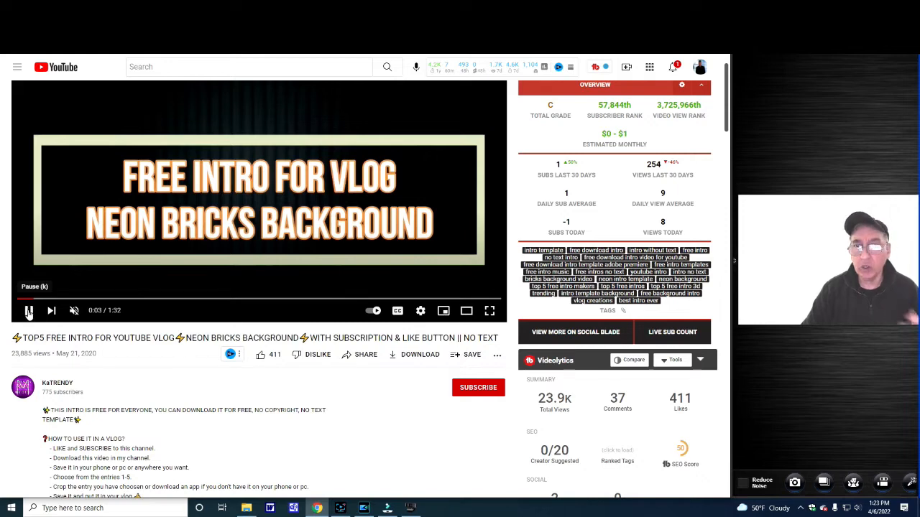
left_click(28, 314)
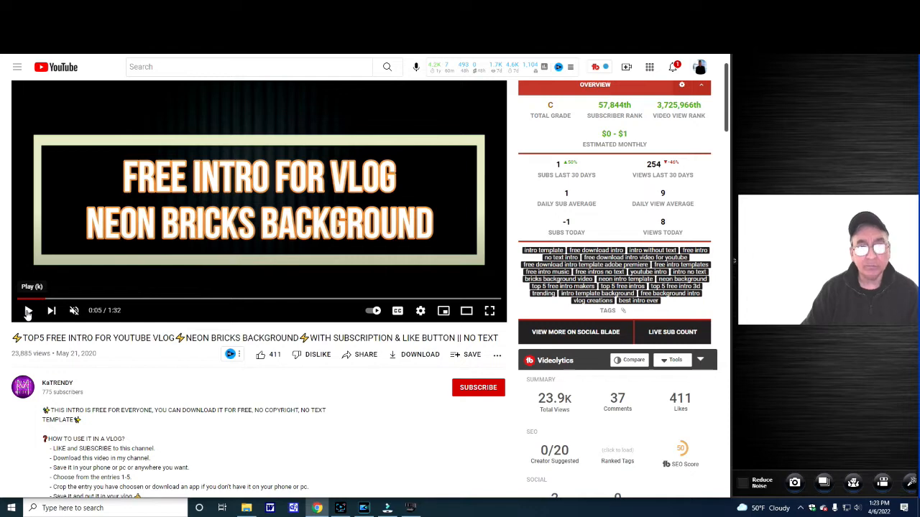
left_click(28, 312)
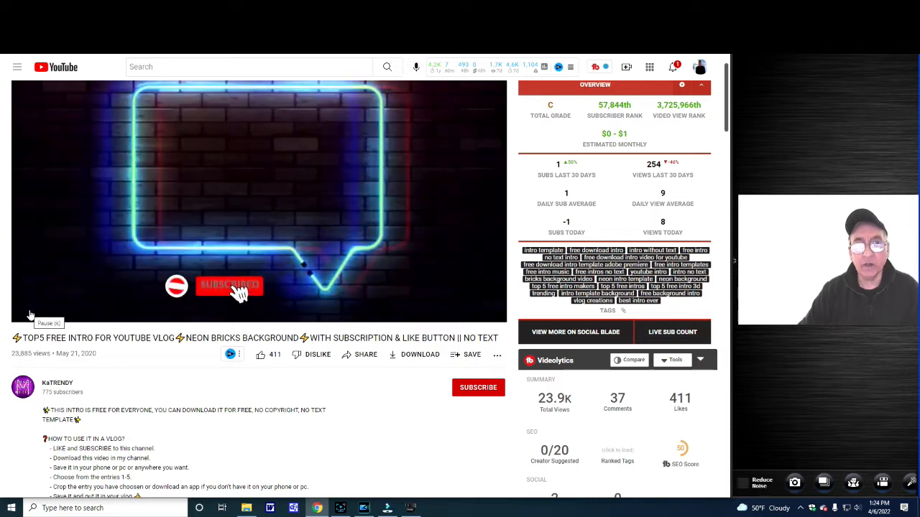
left_click(29, 314)
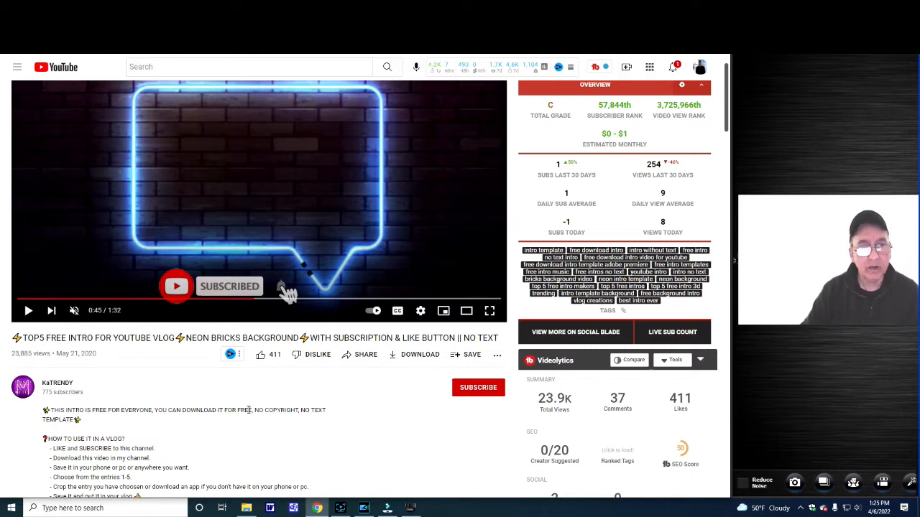
Switch to Filmora, start its PC screen recorder, and turn off microphone capture
left_click(386, 509)
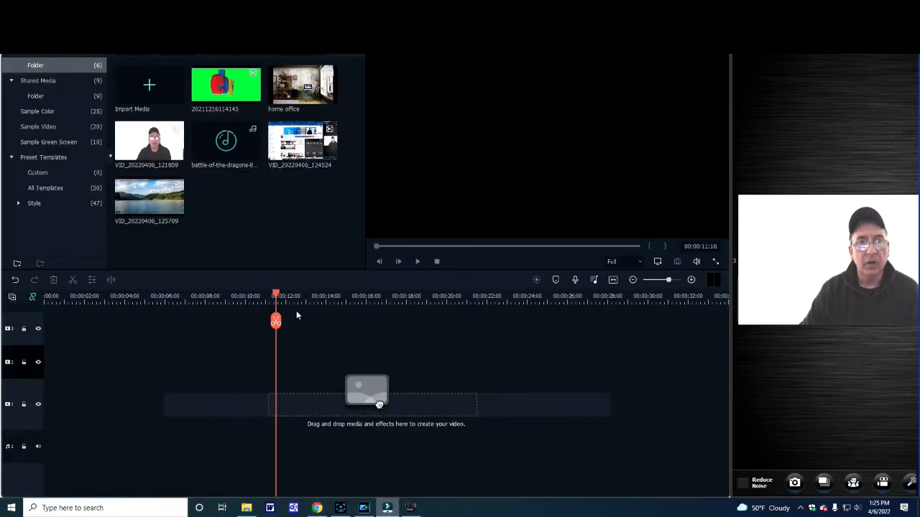
left_click(190, 54)
left_click(191, 79)
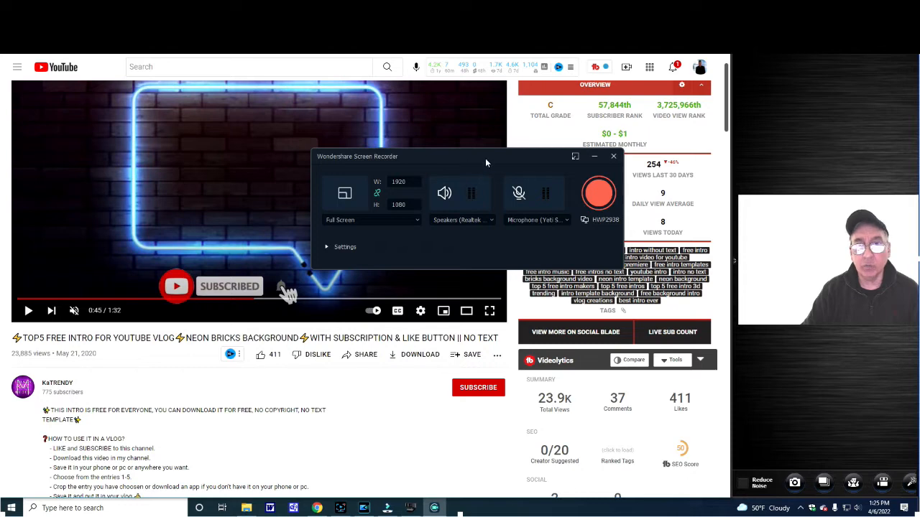
left_click(519, 194)
left_click(518, 194)
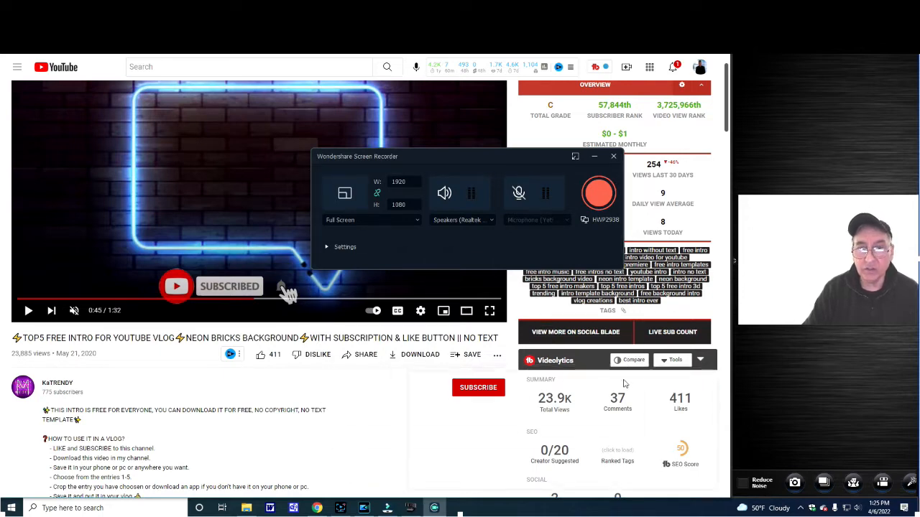
Move the recorder clear of the video and fit a custom 1031 × 504 capture area to the YouTube player
left_click_drag(529, 162, 624, 384)
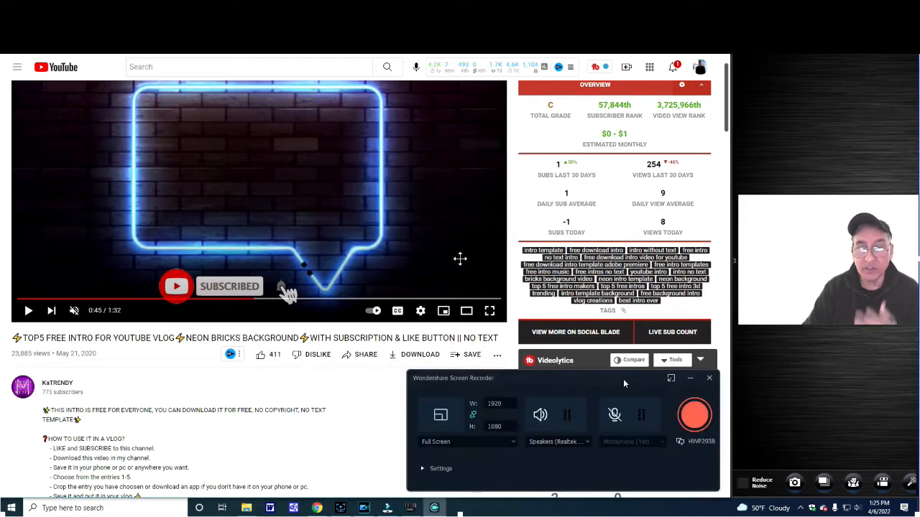
left_click(513, 442)
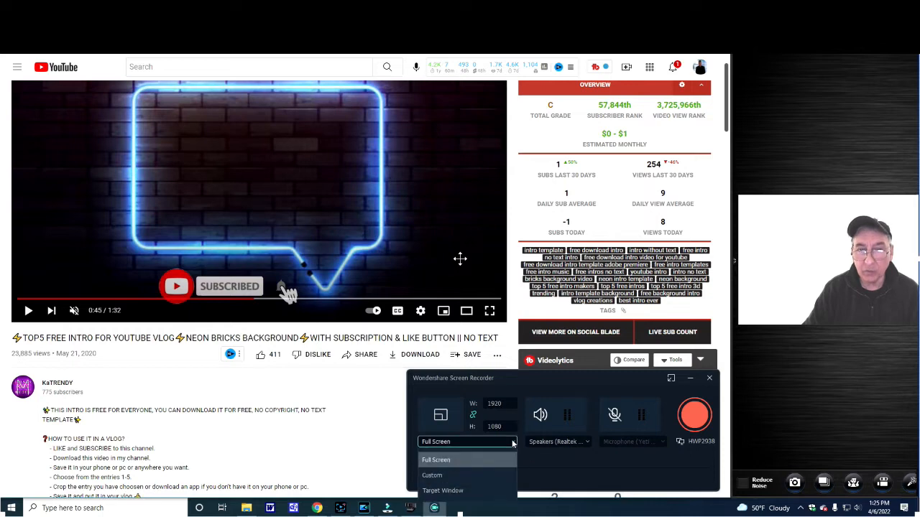
left_click(434, 475)
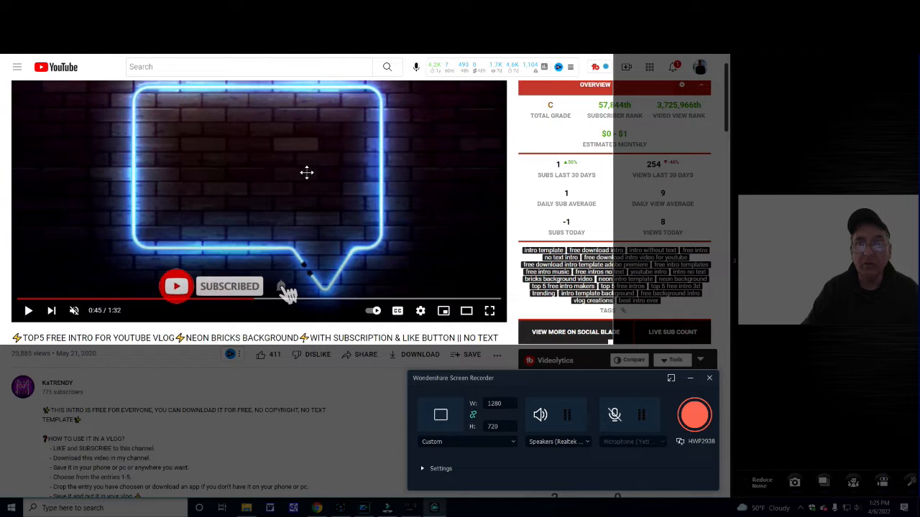
left_click_drag(307, 173, 253, 212)
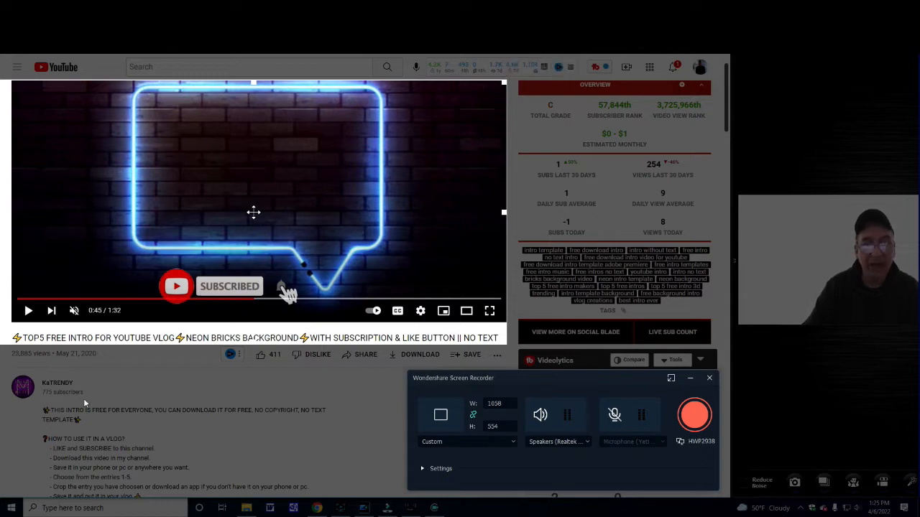
left_click_drag(3, 341, 14, 317)
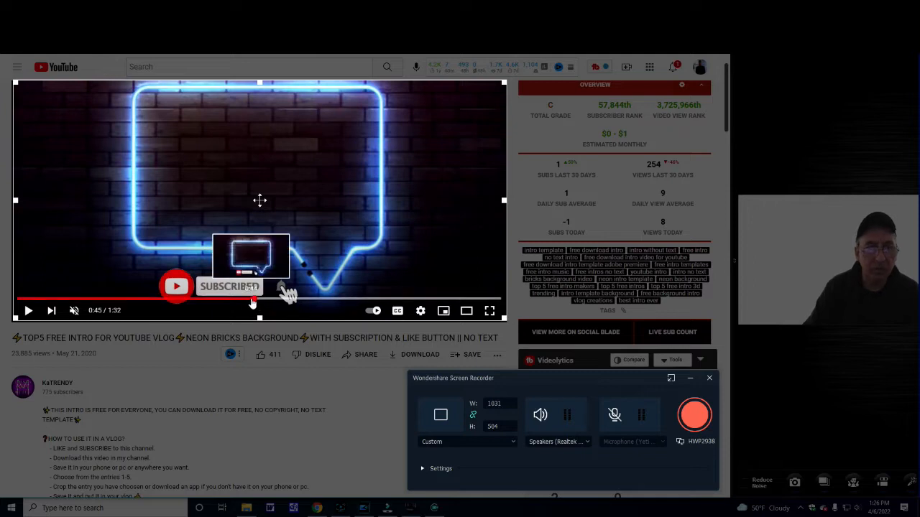
Cue the YouTube video at 0:42, just after the Entry #3 title, and leave it paused there
left_click(250, 299)
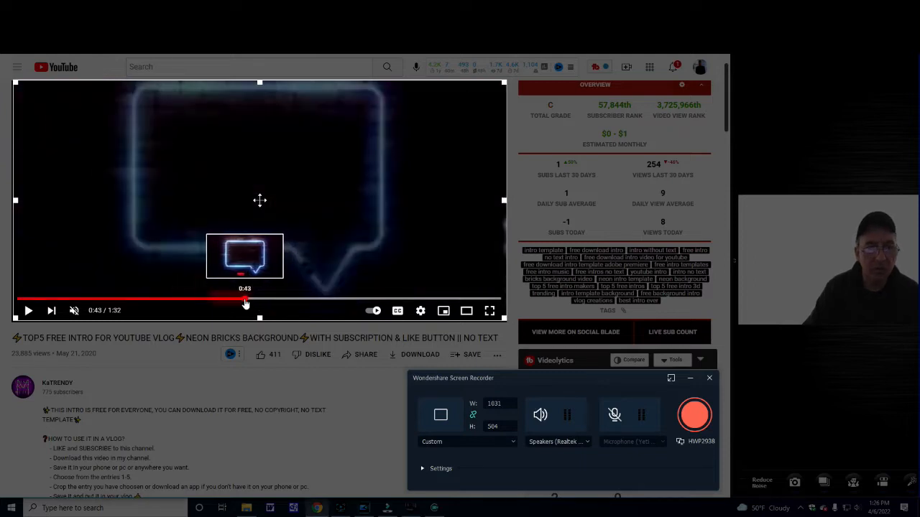
left_click(238, 299)
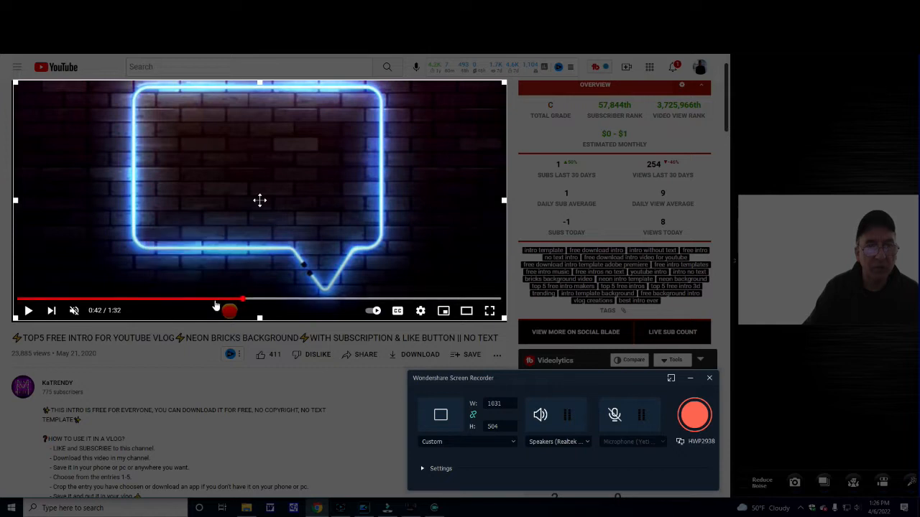
left_click(215, 299)
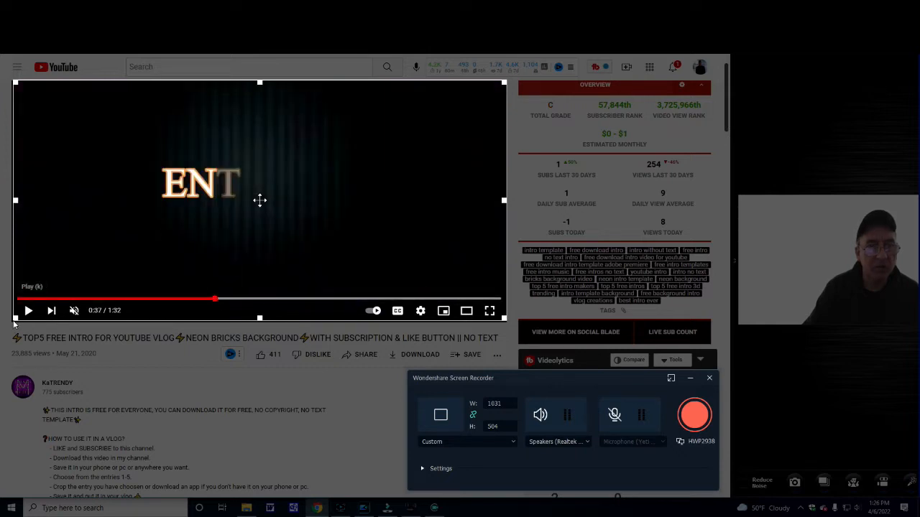
left_click(29, 310)
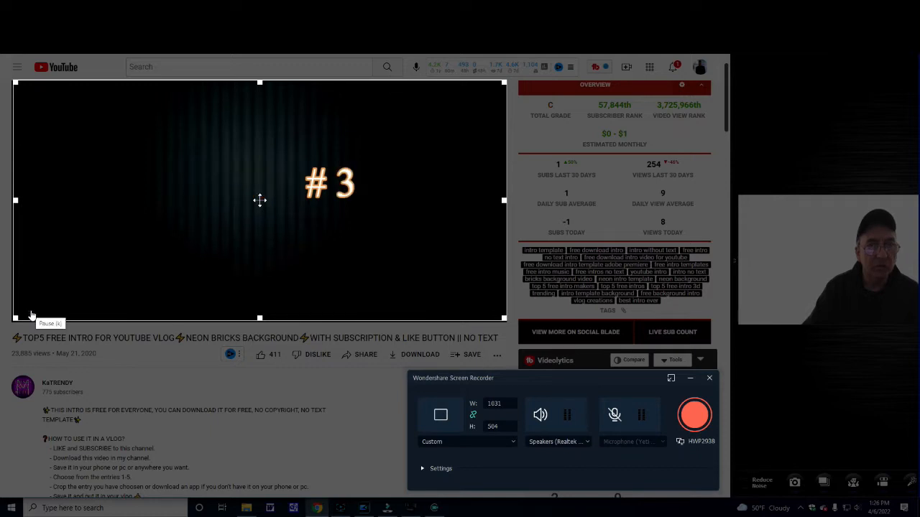
left_click(29, 311)
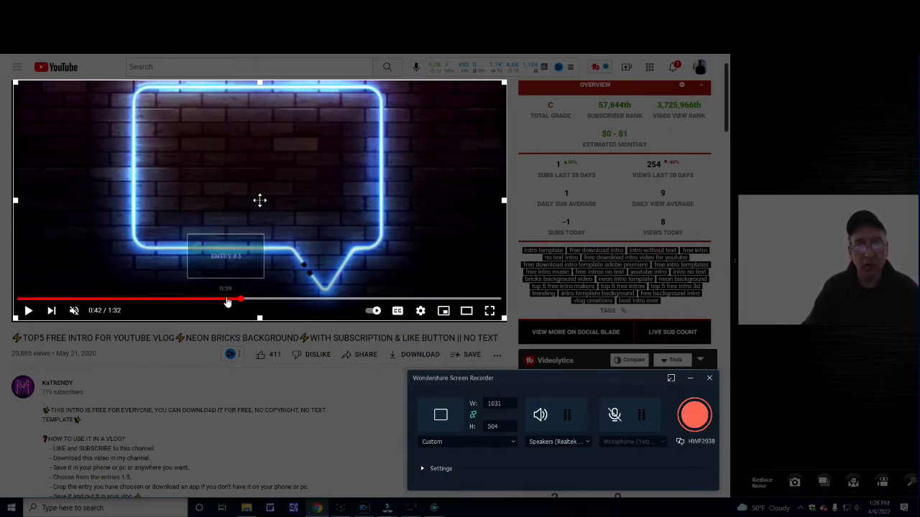
Record the neon speech bubble intro from 0:42 to 0:52 of the video, and close the screen recorder after stopping
left_click(694, 417)
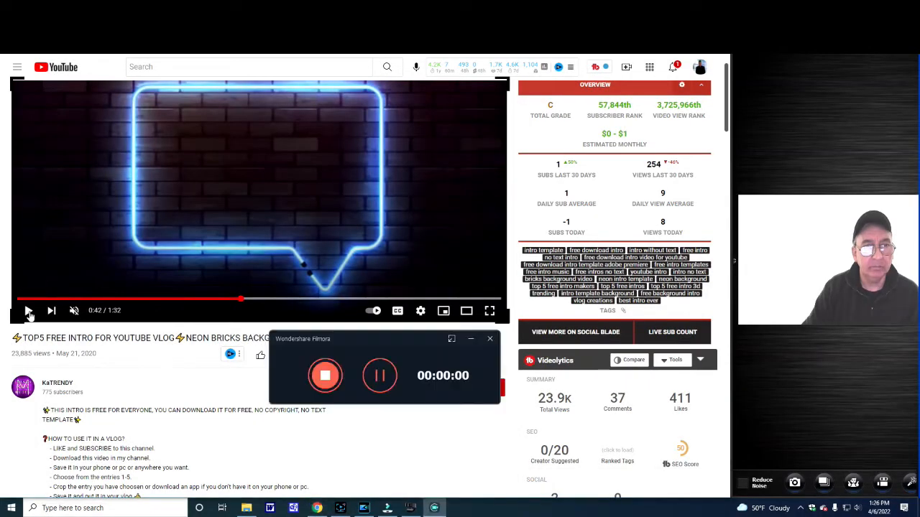
left_click(29, 311)
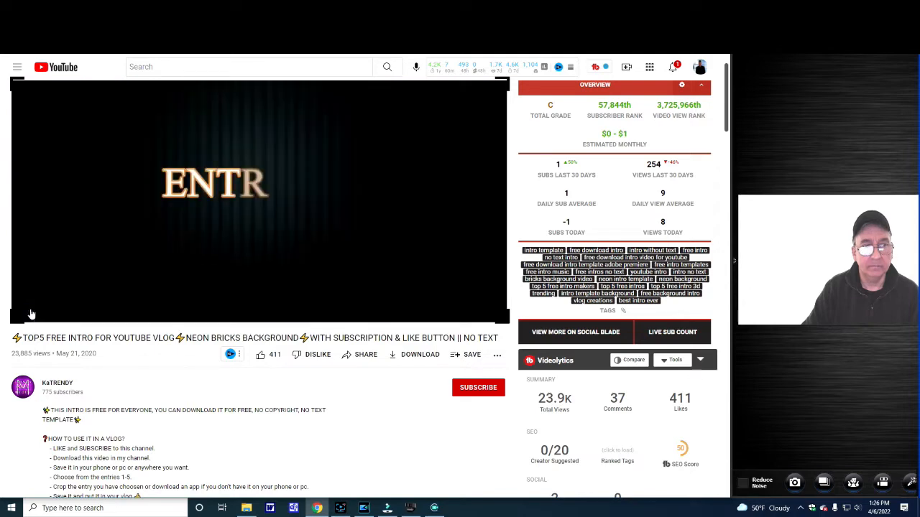
left_click(31, 314)
left_click(434, 507)
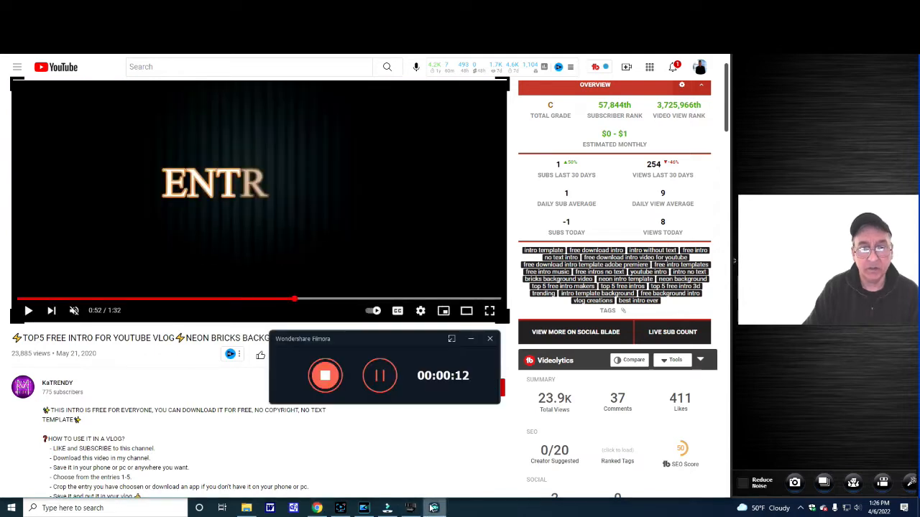
left_click(324, 373)
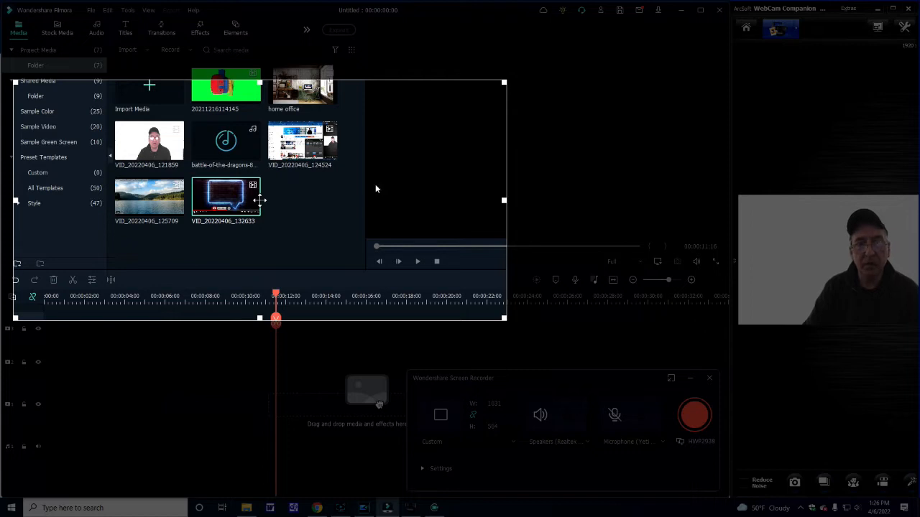
left_click(709, 379)
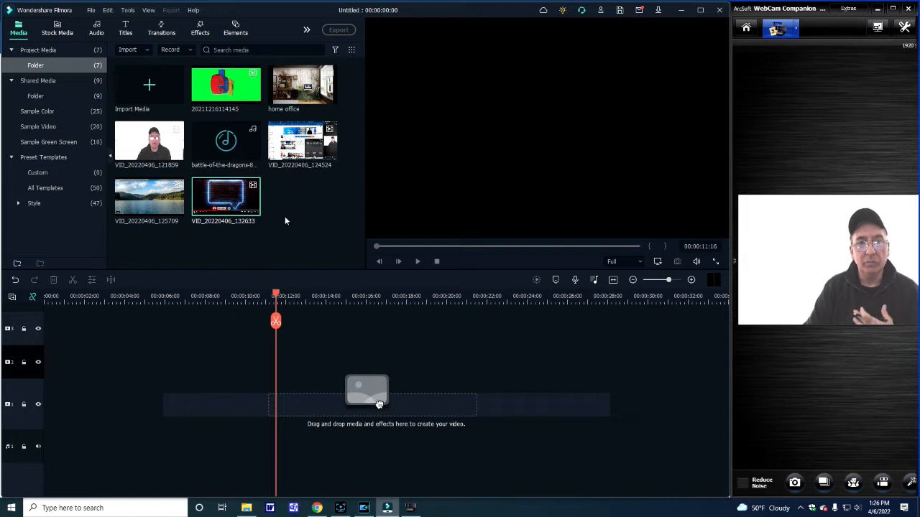
Place the recorded clip VID_20220406_132633 at the start of video track 3
mouse_move(244, 198)
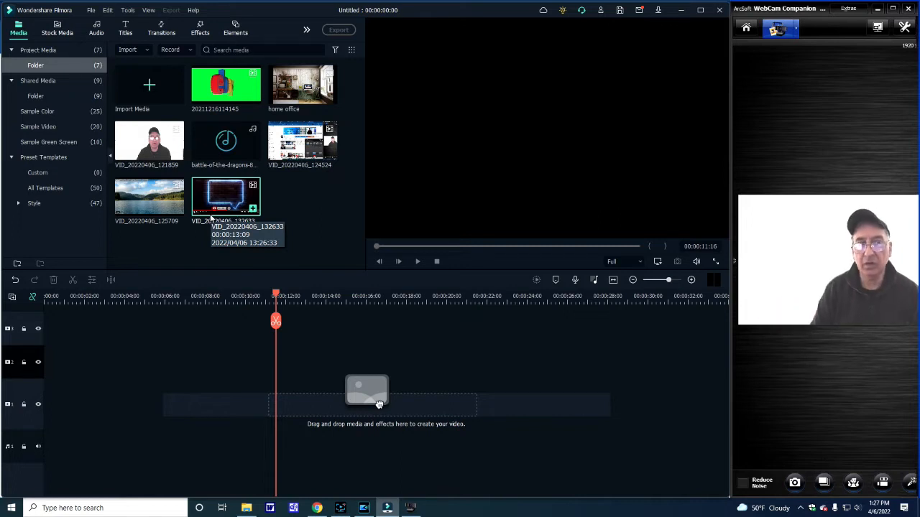
left_click_drag(379, 405, 41, 328)
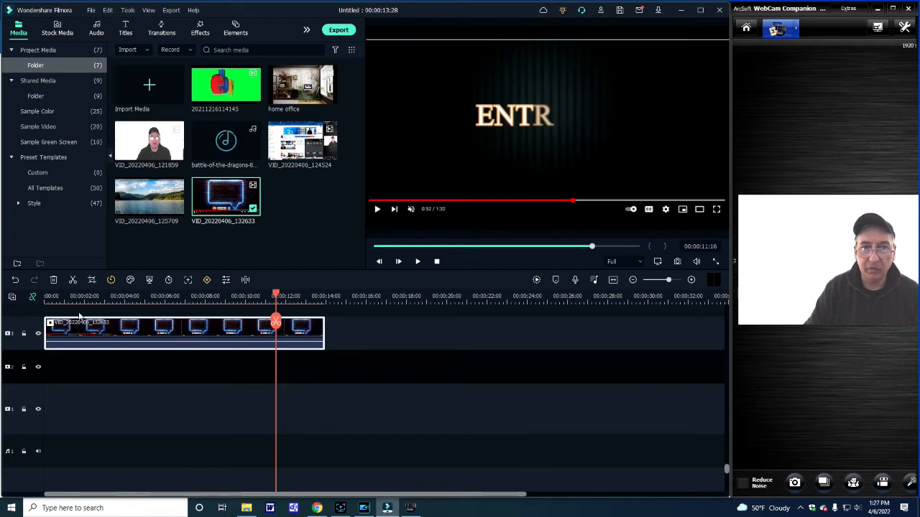
Split the recorded clip at 00:00:03:04 and remove the portion before it, closing the gap at the start of track 3
left_click_drag(276, 323, 2, 332)
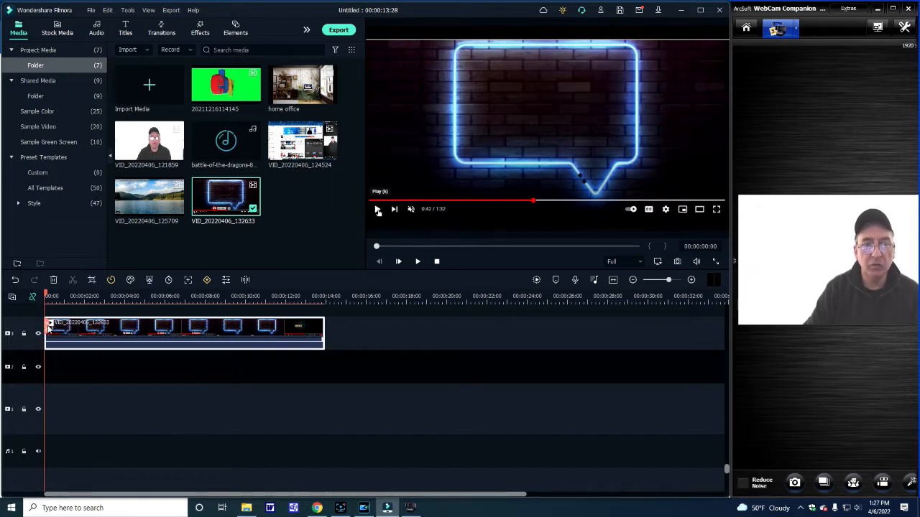
left_click_drag(49, 327, 107, 322)
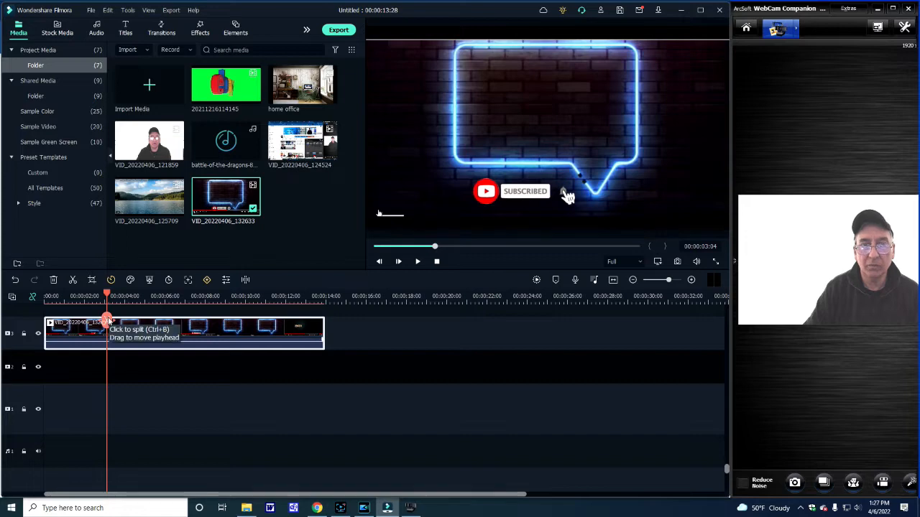
left_click(112, 322)
right_click(63, 335)
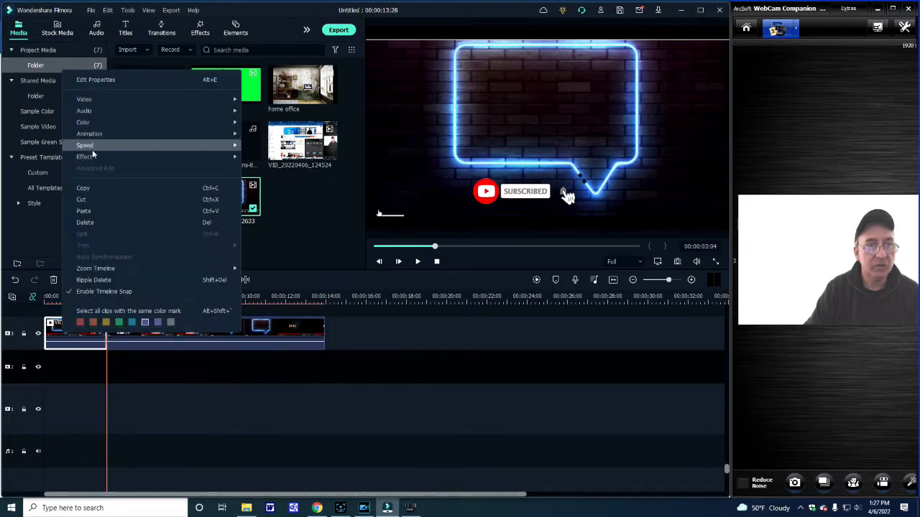
left_click(84, 200)
left_click(68, 331)
key("Delete")
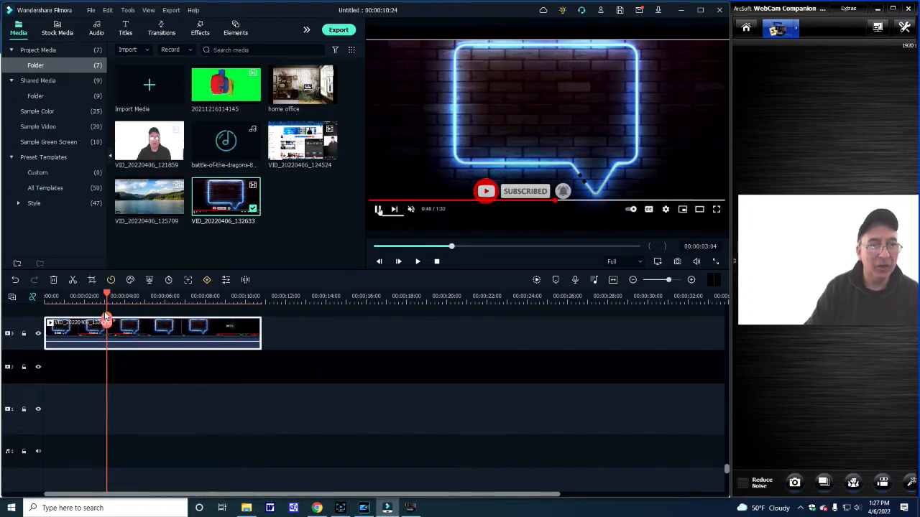
Split the remaining clip at 00:00:06:21 and cut away everything after that point
left_click_drag(106, 320, 178, 315)
left_click(183, 322)
right_click(184, 322)
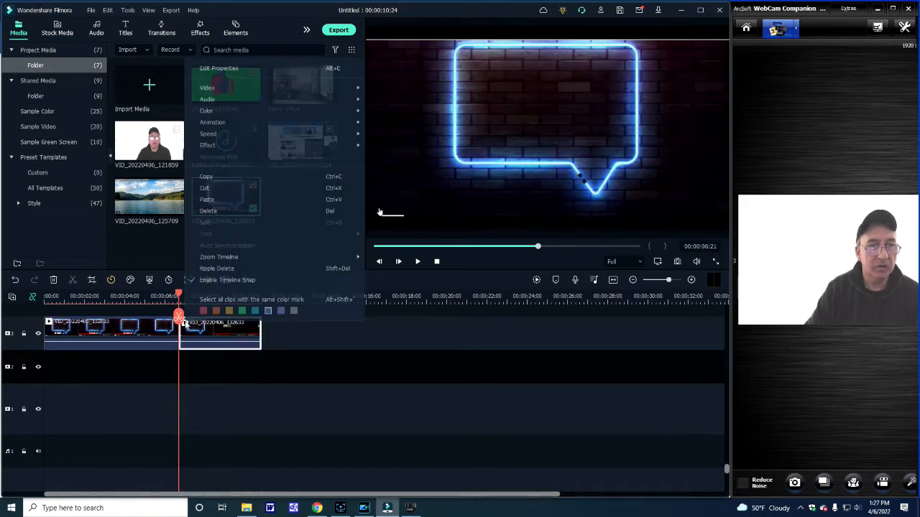
left_click(205, 188)
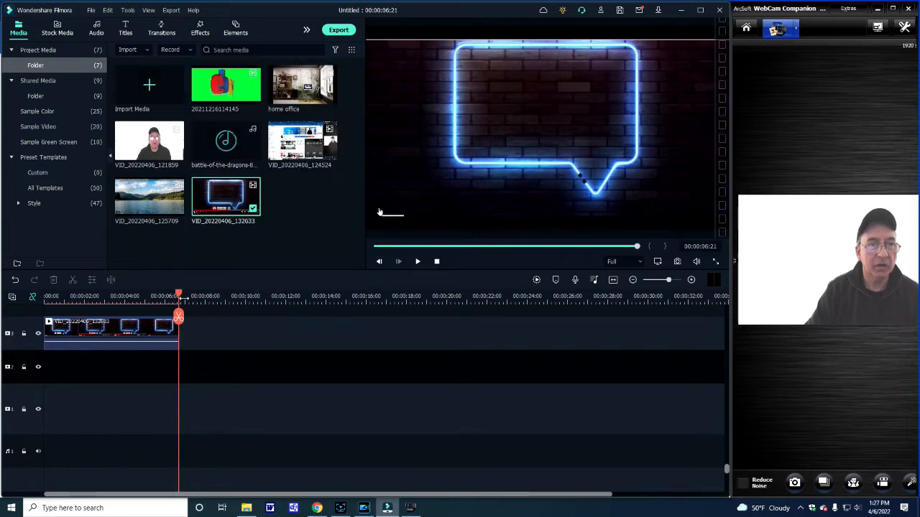
Split the clip at 00:00:00:28 and move the playhead to 00:00:05:04, where the subscribe graphic is absent
left_click_drag(178, 317, 63, 312)
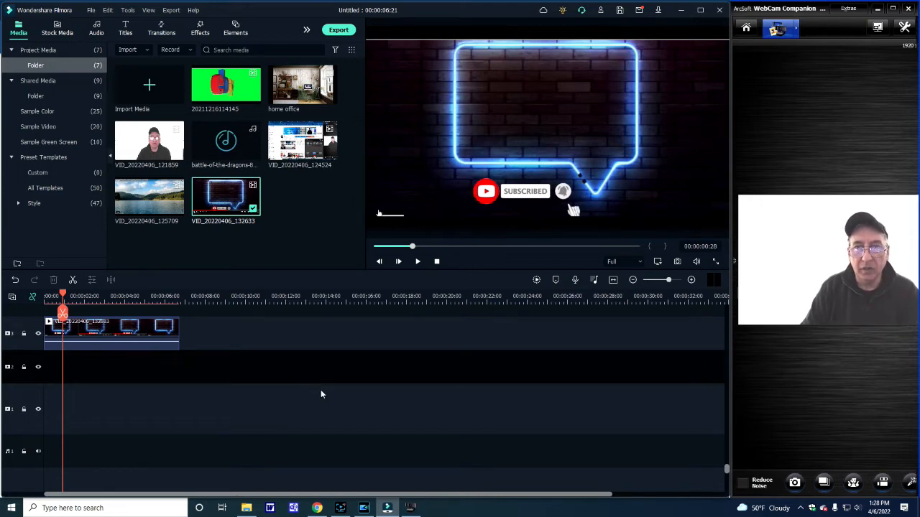
left_click(64, 314)
left_click_drag(64, 313, 147, 321)
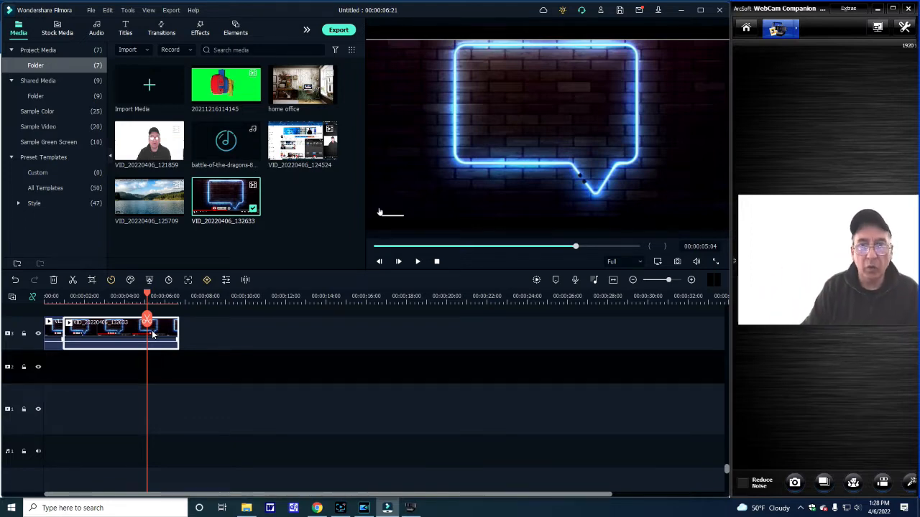
Switch to Snipping Tool and capture the dark brick area in the preview just below the neon speech bubble, left of its tail
left_click(80, 512)
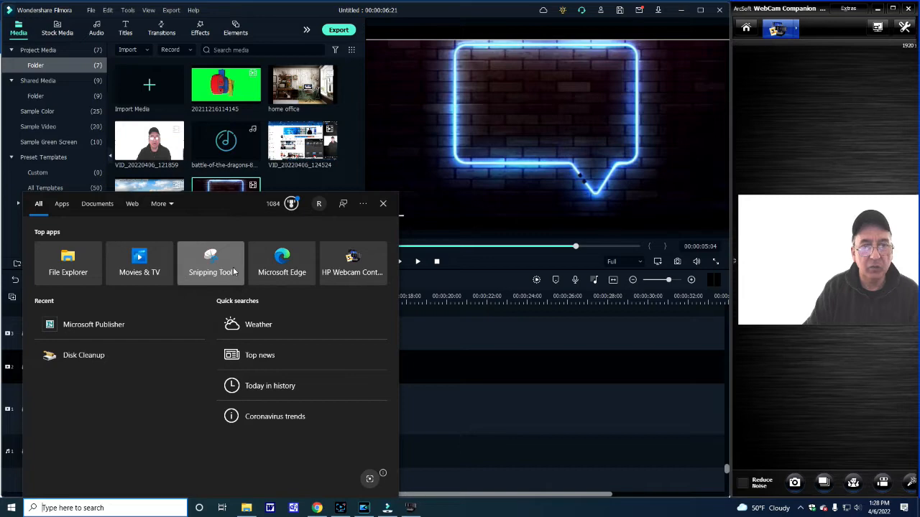
left_click(210, 263)
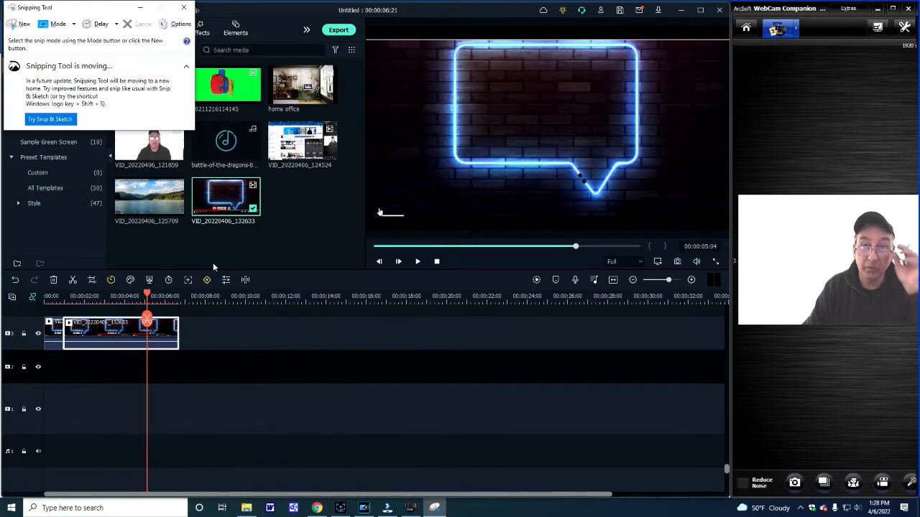
left_click(24, 25)
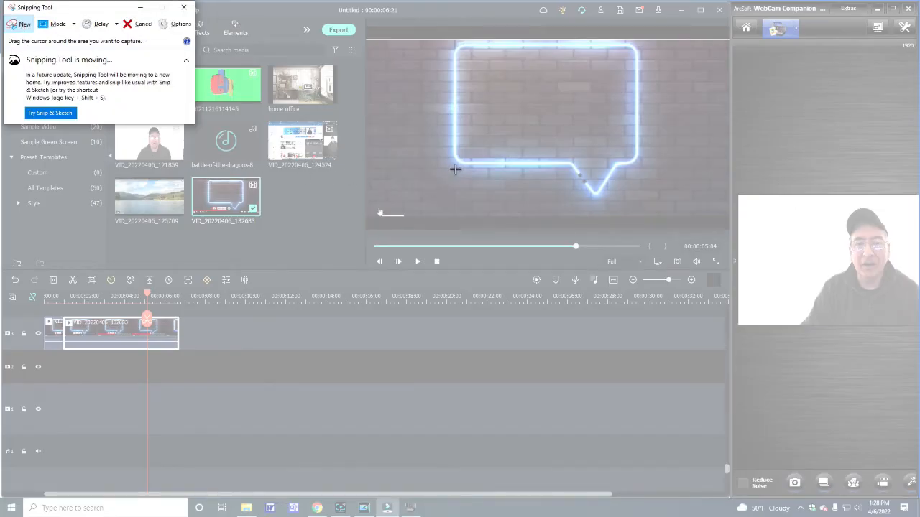
left_click_drag(454, 169, 575, 215)
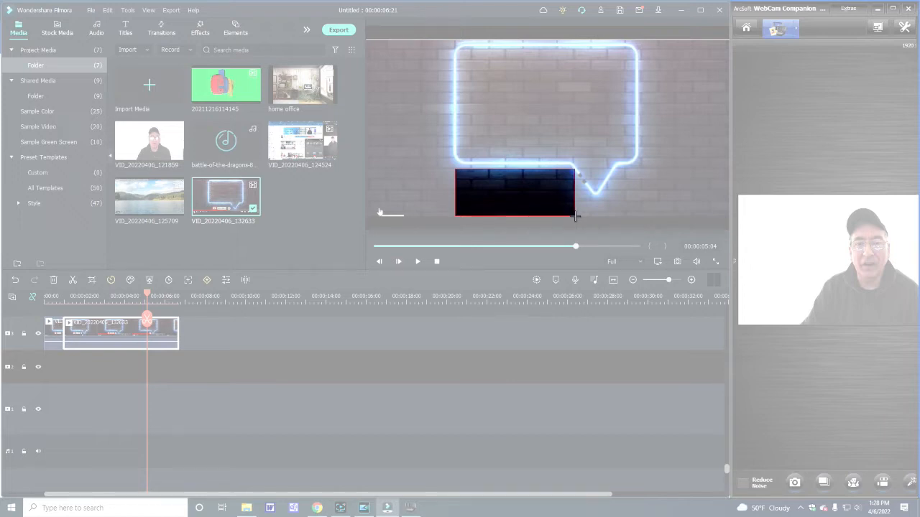
left_click_drag(575, 215, 575, 216)
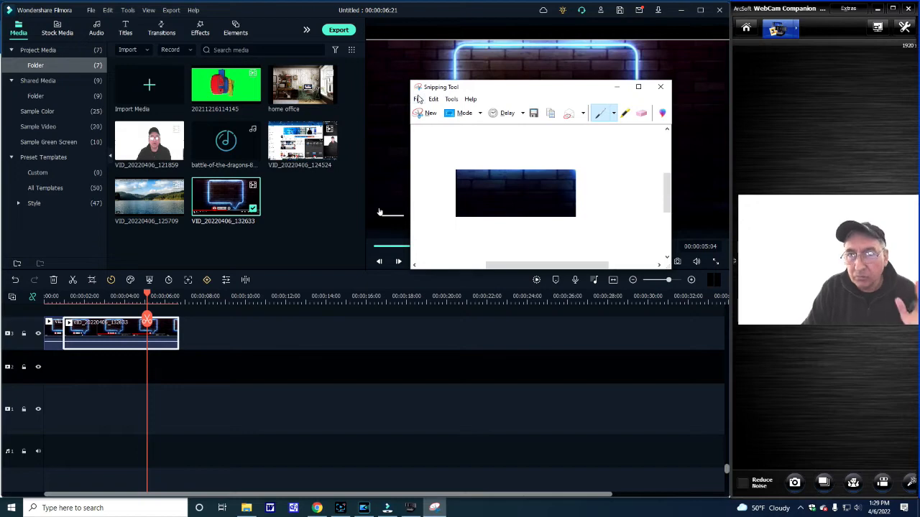
Save the snip as the PNG file "picture 1" in the Pictures folder and minimize Snipping Tool
left_click(418, 99)
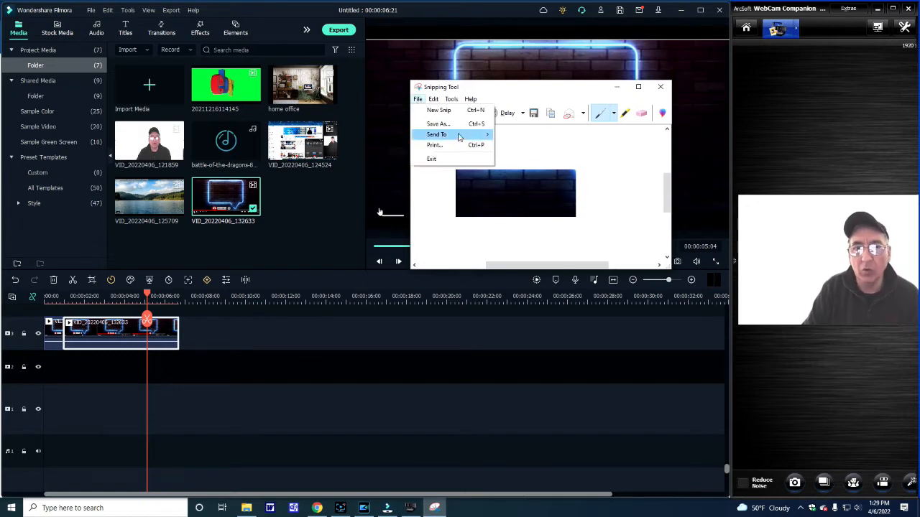
left_click(438, 125)
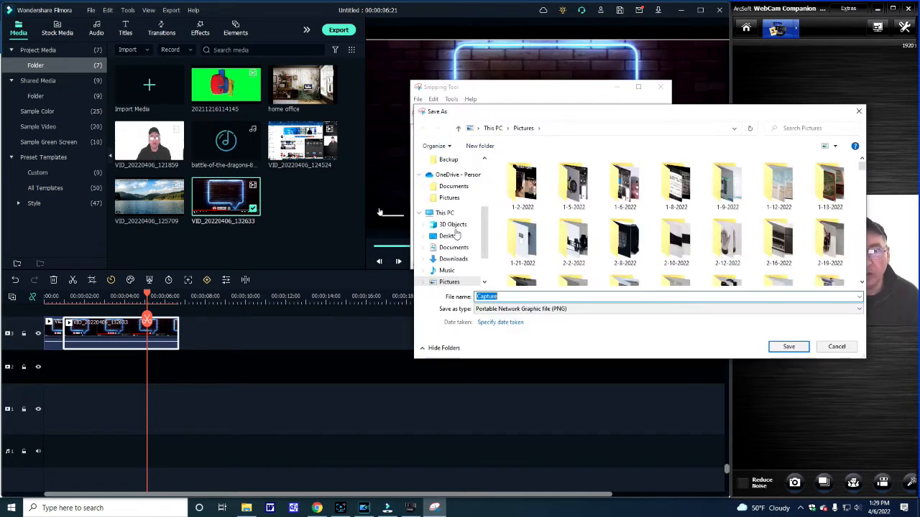
type("pictu")
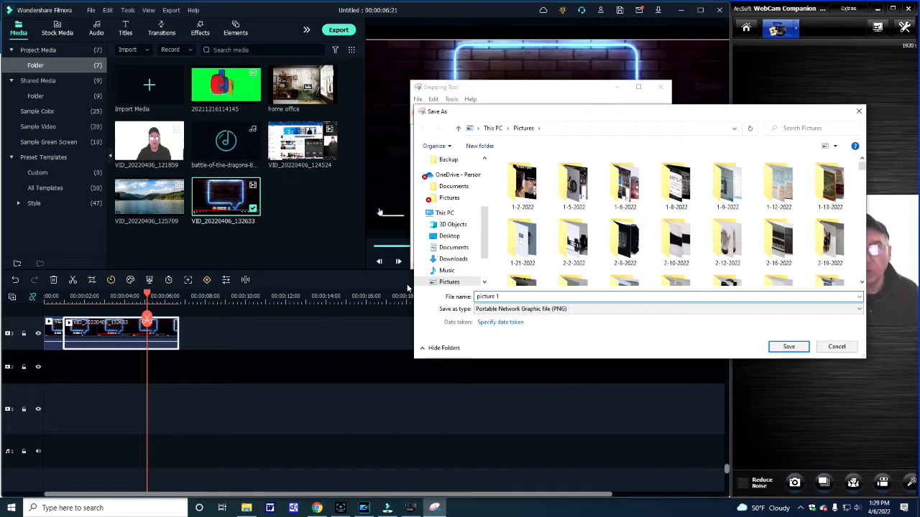
left_click(788, 347)
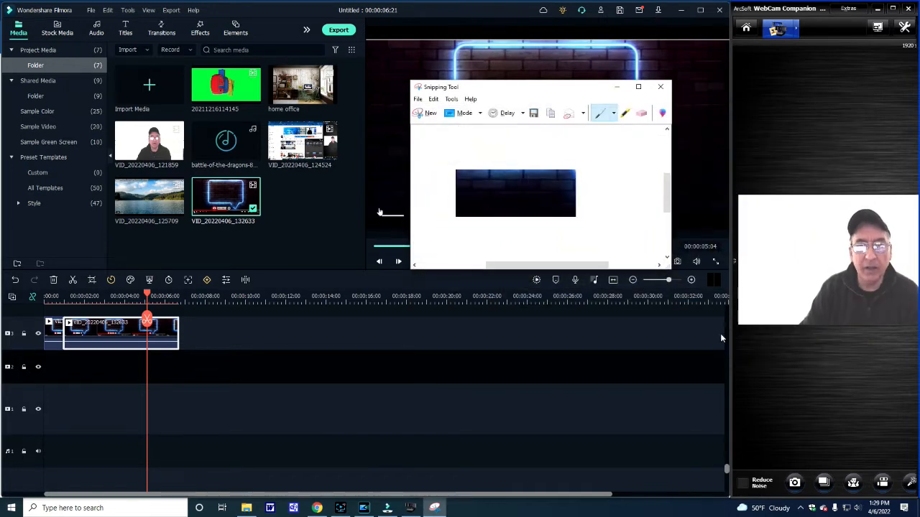
left_click(617, 88)
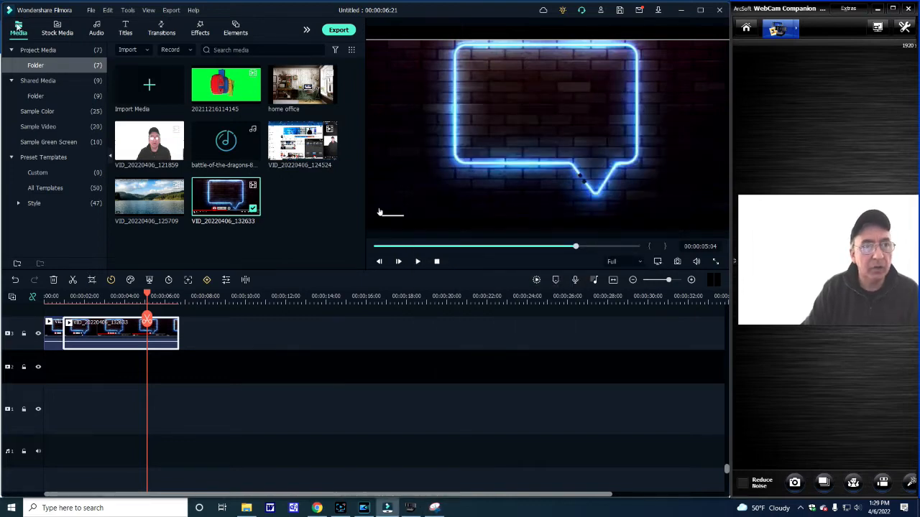
Import the image "picture 1" from the Pictures folder into the project media
left_click(92, 11)
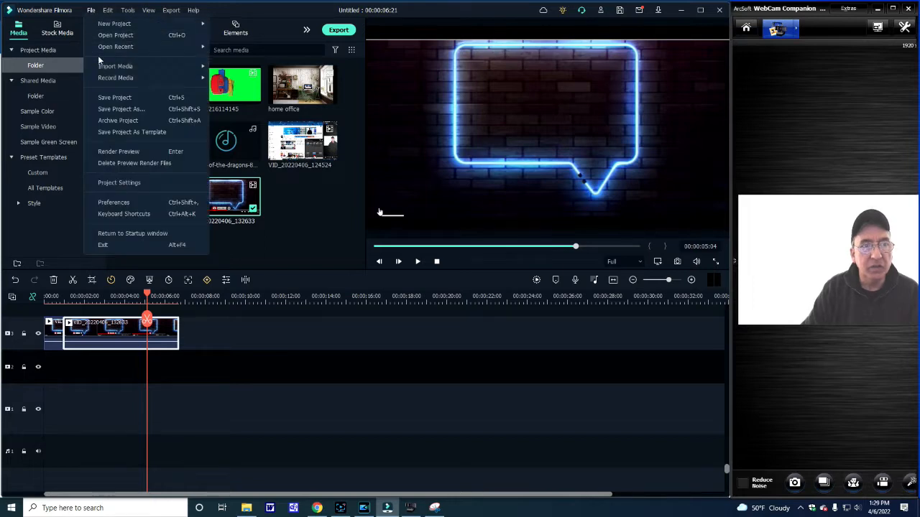
mouse_move(113, 70)
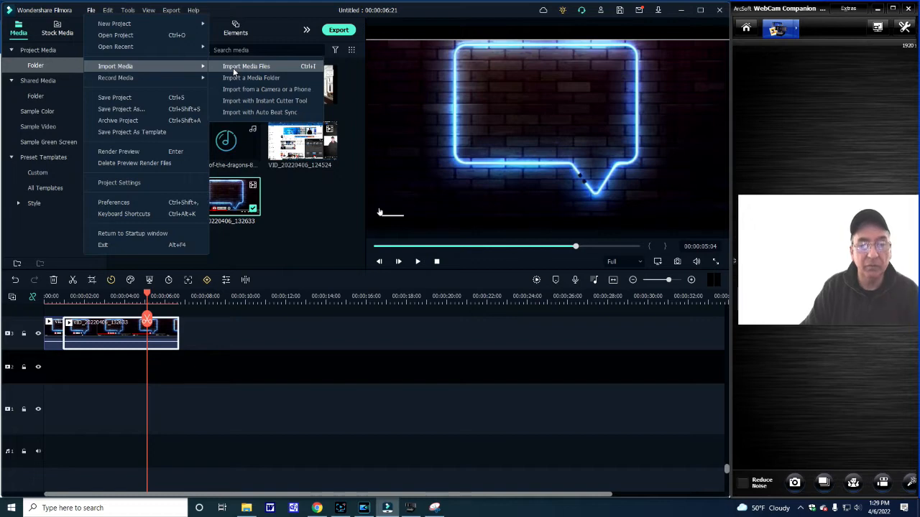
left_click(233, 69)
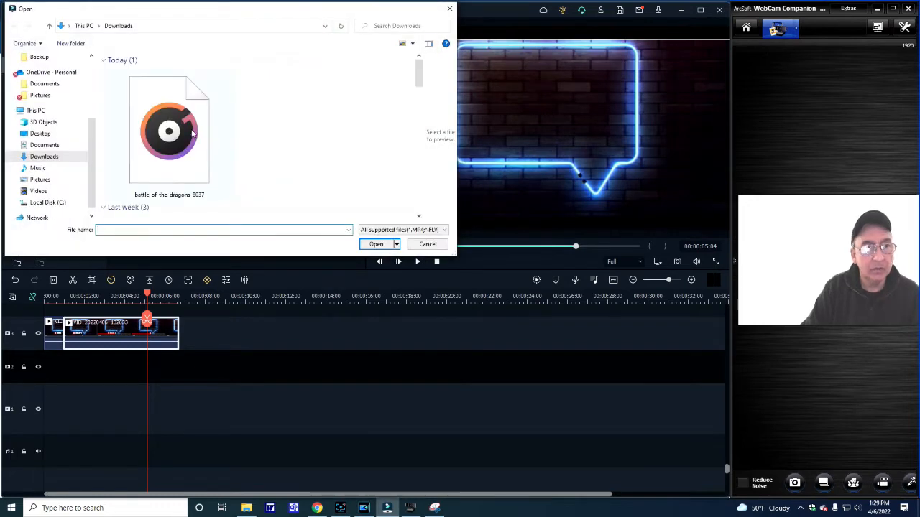
scroll(92, 130, "up", 3)
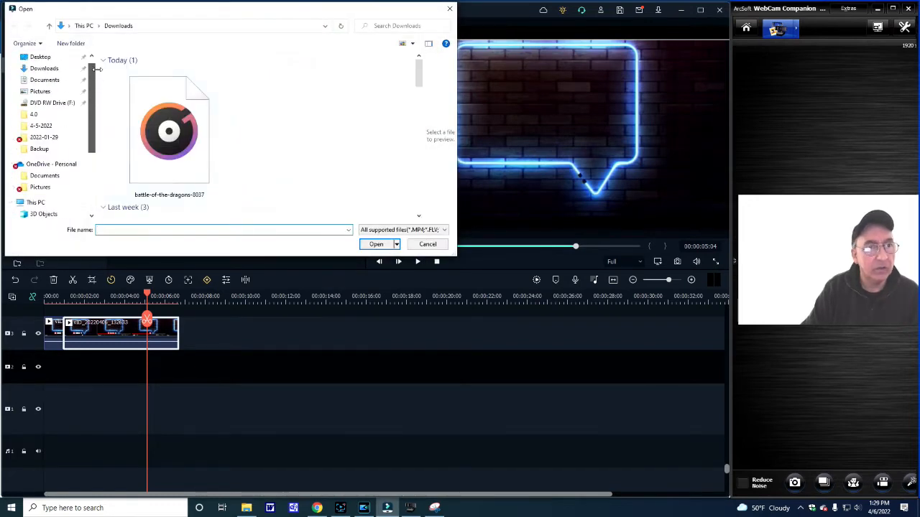
left_click(40, 91)
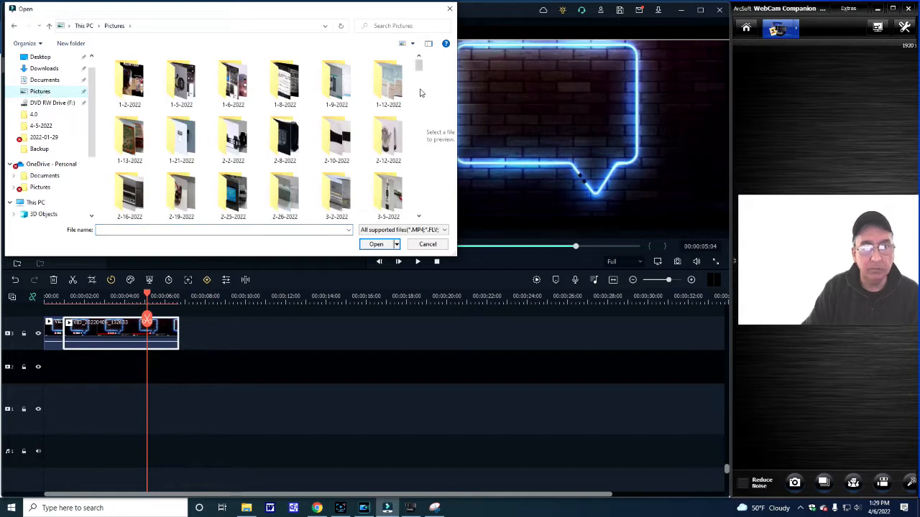
left_click_drag(419, 66, 418, 115)
left_click_drag(416, 122, 411, 159)
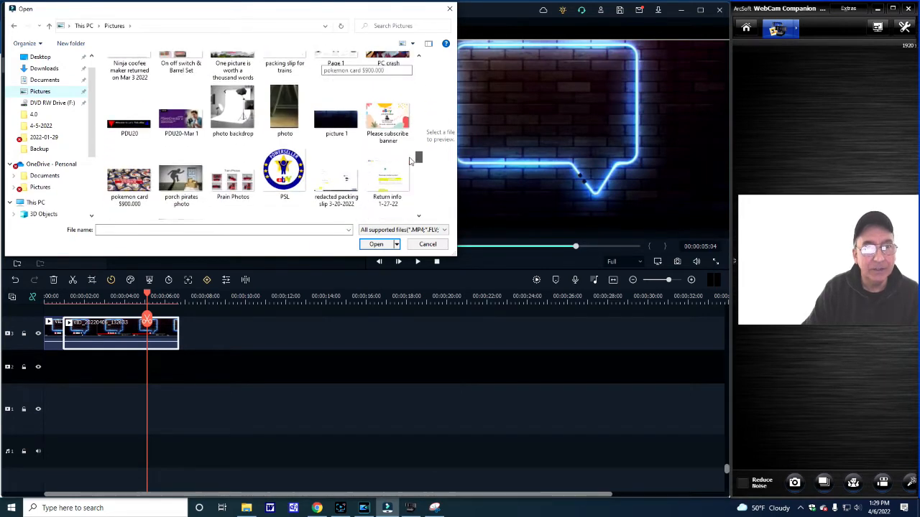
left_click(335, 116)
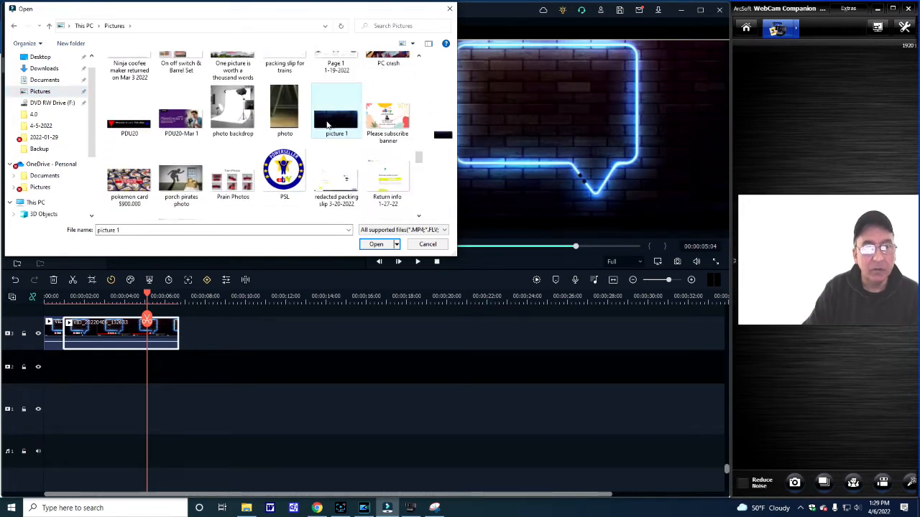
left_click(375, 244)
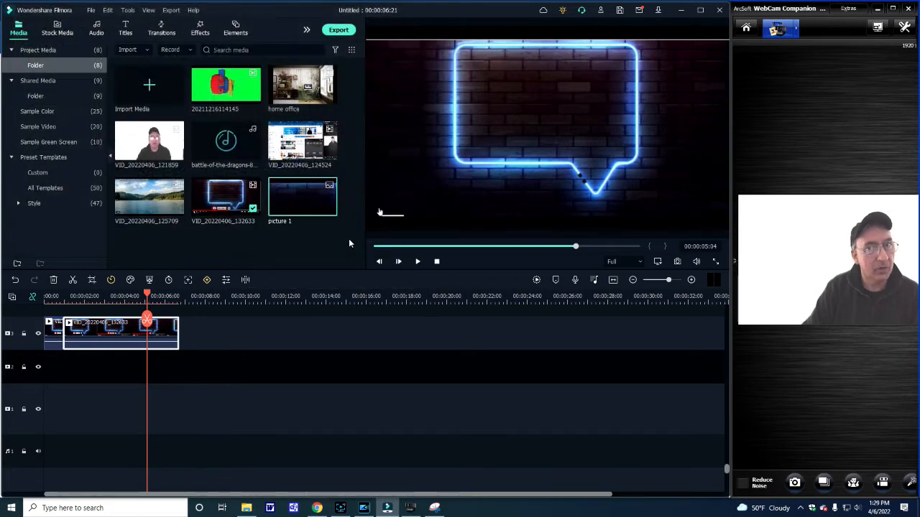
Move both clip segments from track 3 down to track 2, keeping them at the start of the timeline
left_click_drag(148, 310, 57, 308)
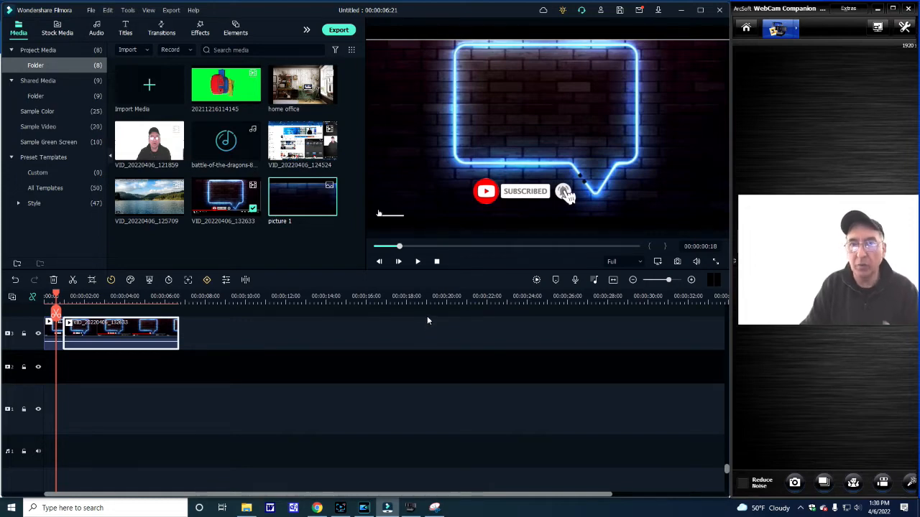
mouse_move(308, 199)
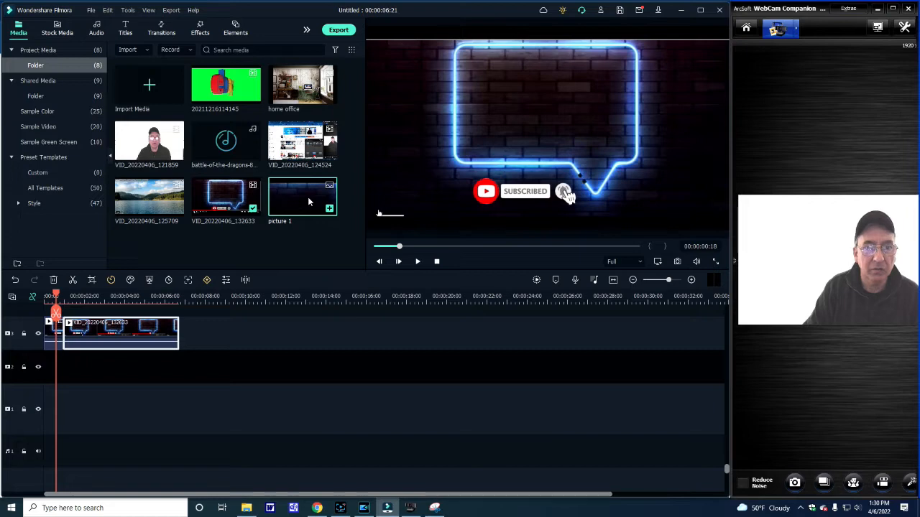
left_click_drag(118, 324, 113, 365)
left_click_drag(46, 332, 47, 366)
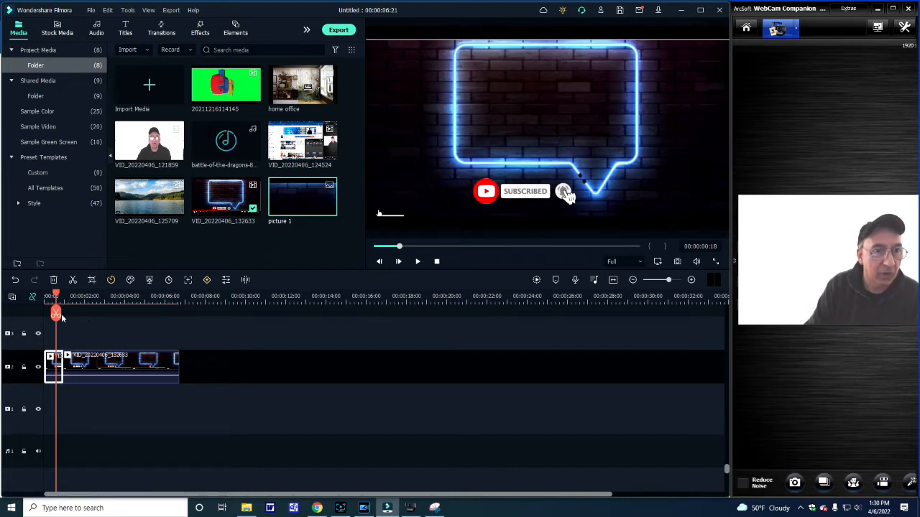
Place picture 1 on track 3 from the 00:00:00:28 split, trying it on track 1 beneath the clips before returning it above them
left_click_drag(316, 199, 69, 346)
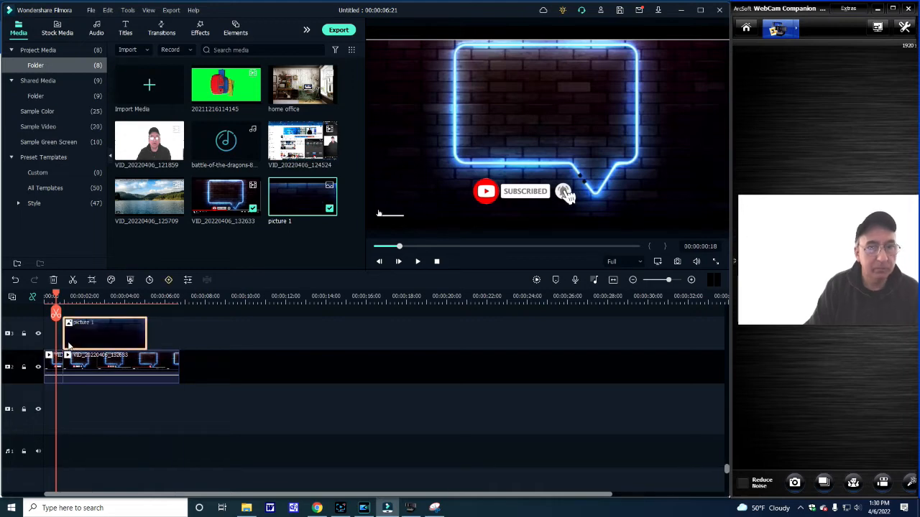
left_click_drag(103, 329, 106, 410)
double_click(105, 413)
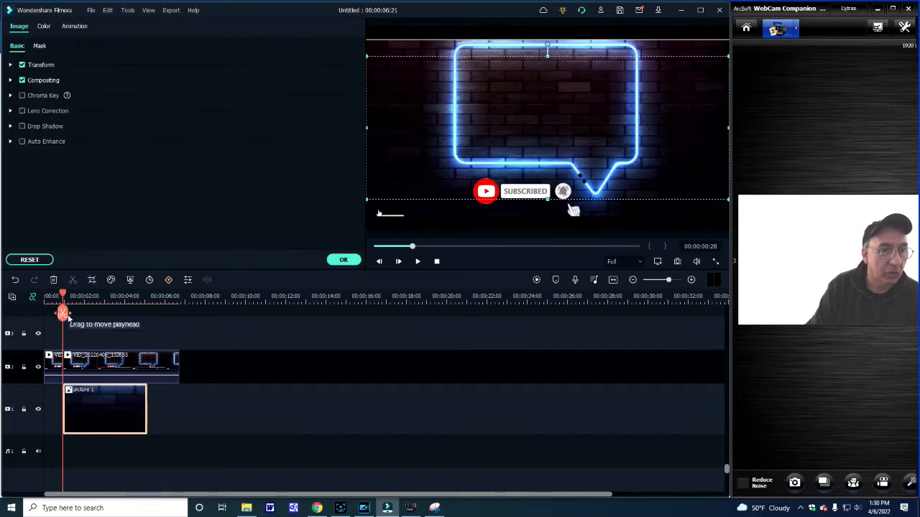
mouse_move(57, 314)
left_mouse_down()
mouse_move(77, 312)
mouse_move(48, 313)
mouse_move(94, 312)
mouse_move(63, 314)
left_mouse_up()
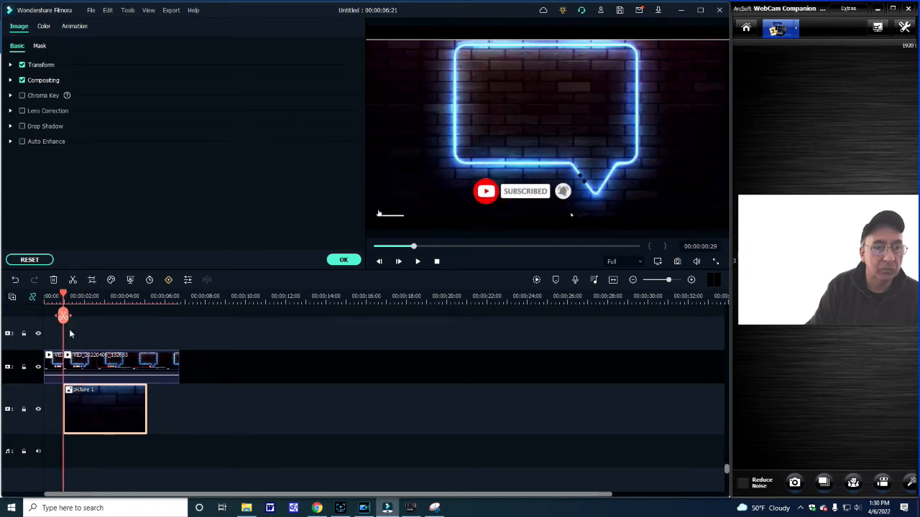
left_click_drag(94, 417, 97, 334)
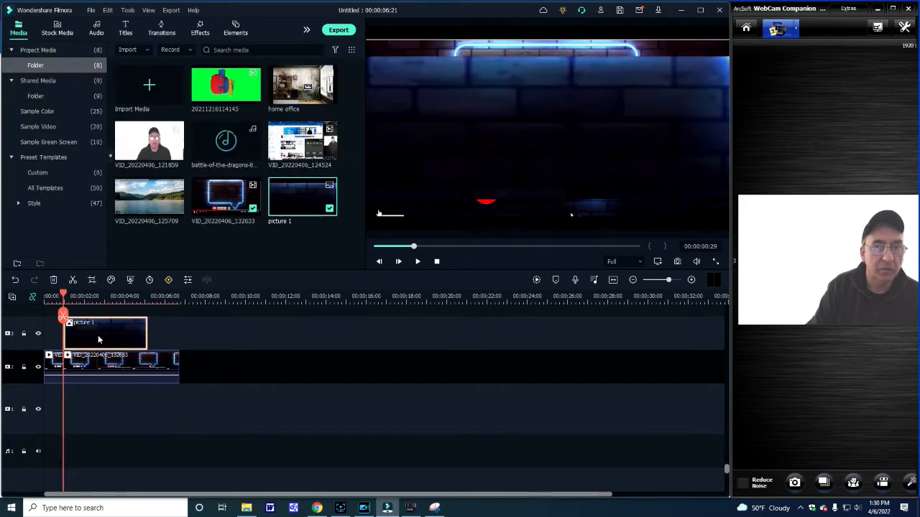
Shrink picture 1 in the preview and position it below the speech bubble so it covers the subscribe button and bell
left_click(421, 76)
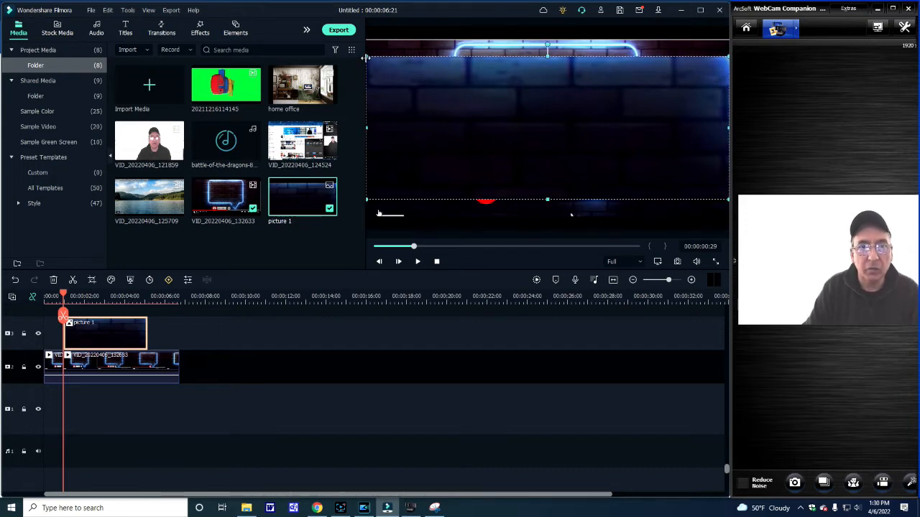
left_click_drag(367, 56, 609, 166)
left_click_drag(678, 181, 529, 196)
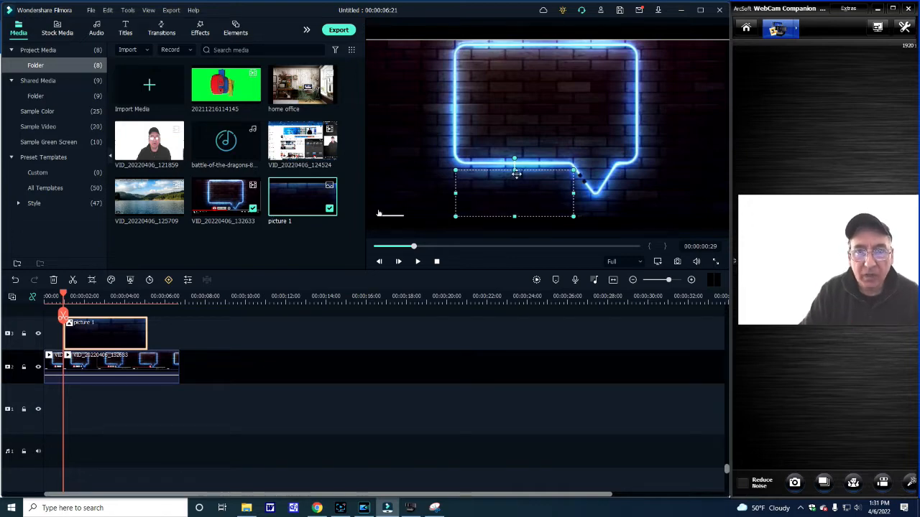
Check picture 1's cover below the speech bubble by scrubbing the timeline to 00:00:05:16 and back to 00:00:03:02
mouse_move(489, 168)
left_mouse_down()
mouse_move(498, 169)
mouse_move(486, 178)
mouse_move(495, 178)
mouse_move(474, 182)
mouse_move(491, 182)
mouse_move(484, 180)
left_mouse_up()
left_click(474, 178)
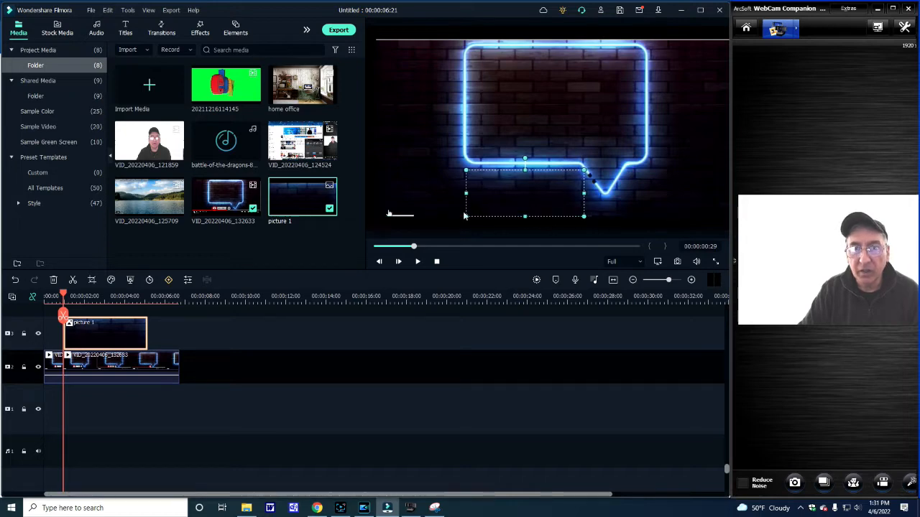
left_click(422, 352)
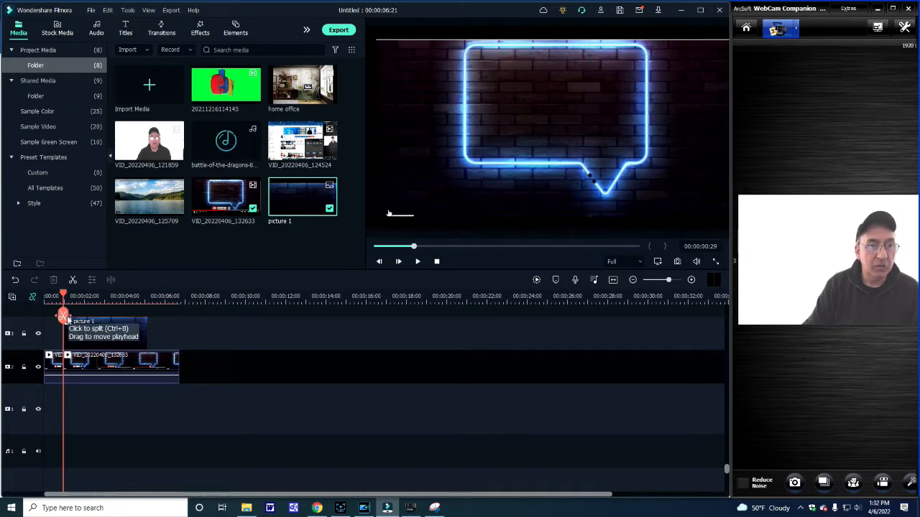
left_click_drag(65, 318, 155, 323)
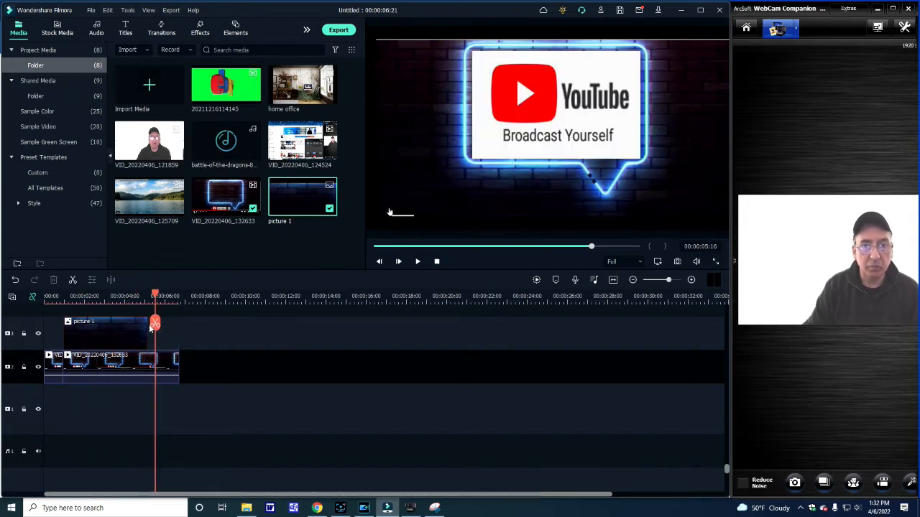
left_click_drag(156, 324, 106, 352)
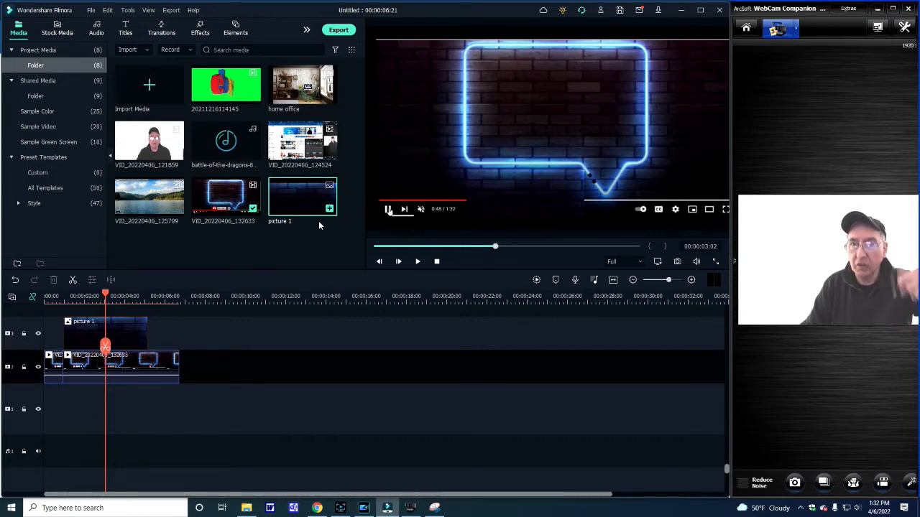
Start a PC screen recording, bring the video editor back into view, and move the recorder window clear of the preview
left_click(189, 49)
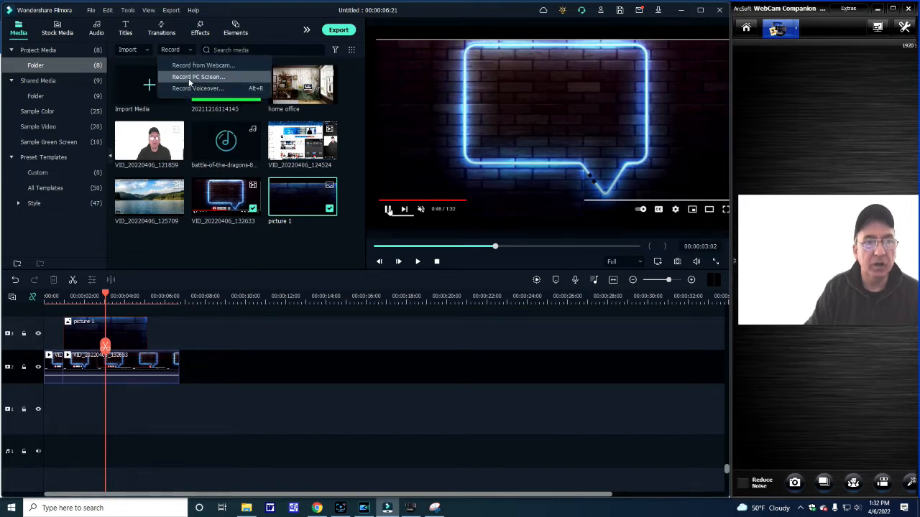
left_click(188, 80)
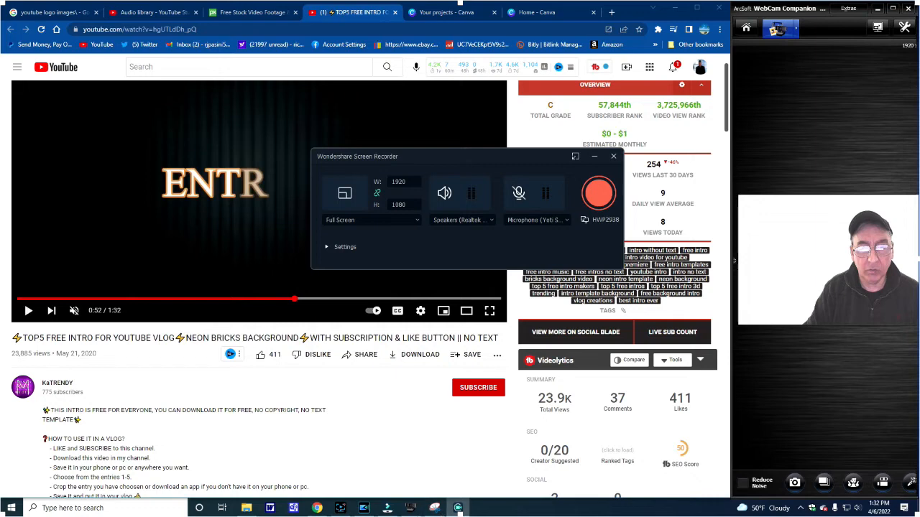
left_click(386, 508)
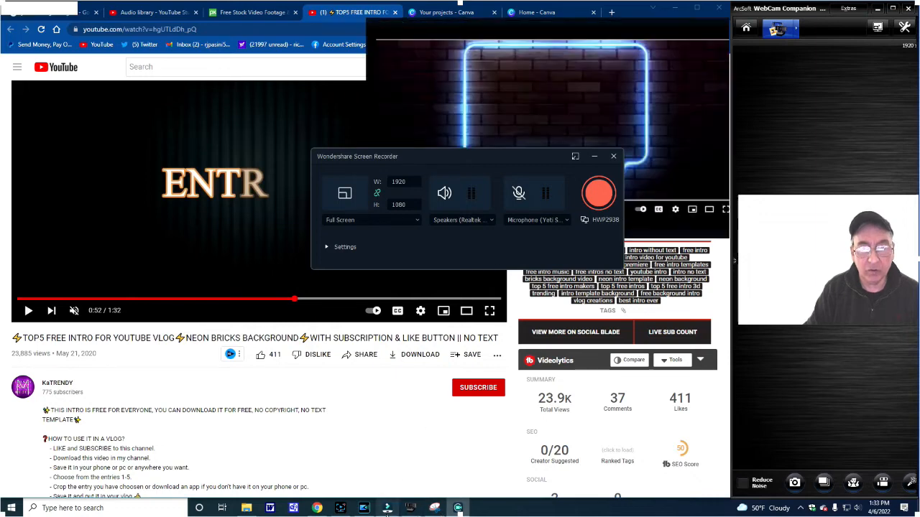
left_click_drag(514, 165, 579, 341)
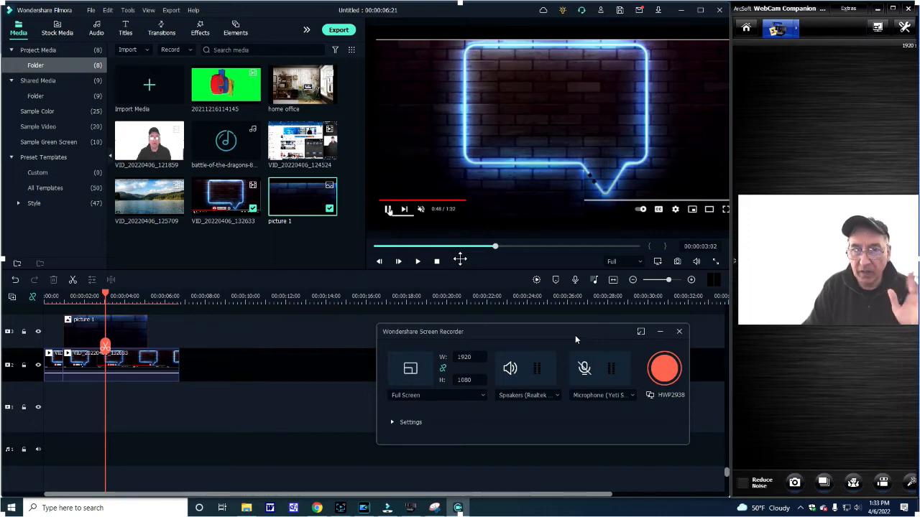
Set a custom recording area of 735 by 331 that frames only the neon video in the preview
left_click(482, 396)
left_click(406, 428)
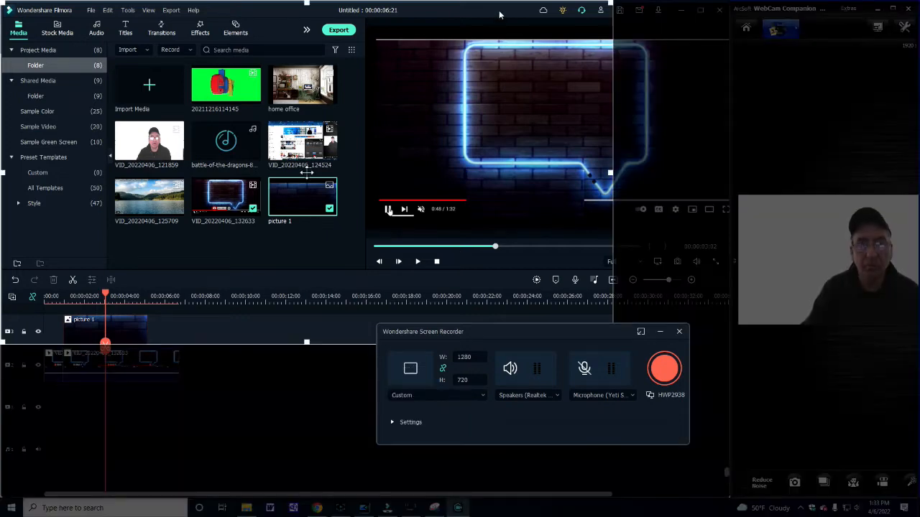
left_click_drag(2, 2, 376, 40)
left_click_drag(494, 342, 524, 196)
left_click_drag(609, 119, 725, 121)
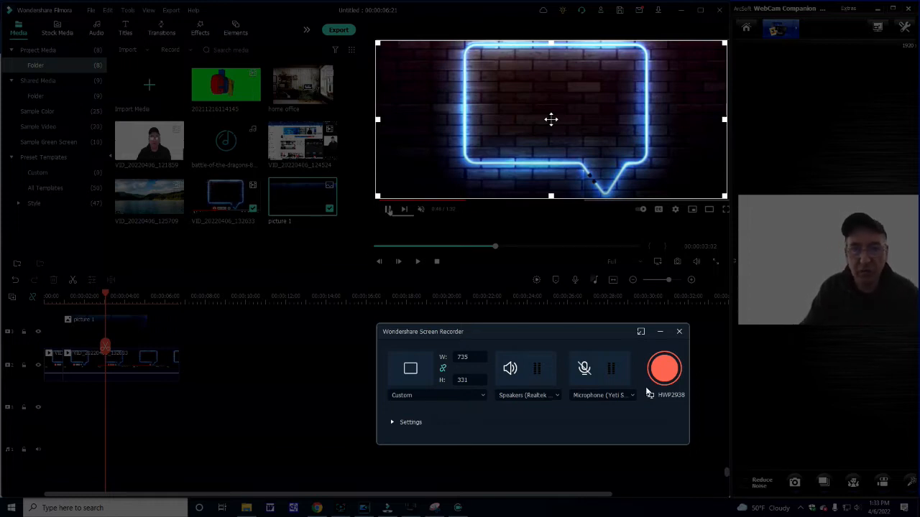
Record the edited neon clip while it plays through in the preview and restarts, pause the playback, and stop the recording
left_click(664, 371)
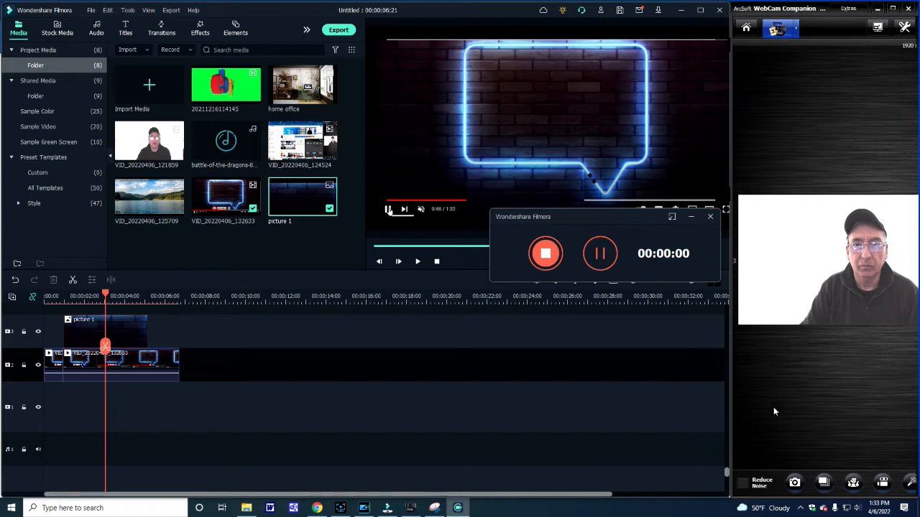
left_click(418, 263)
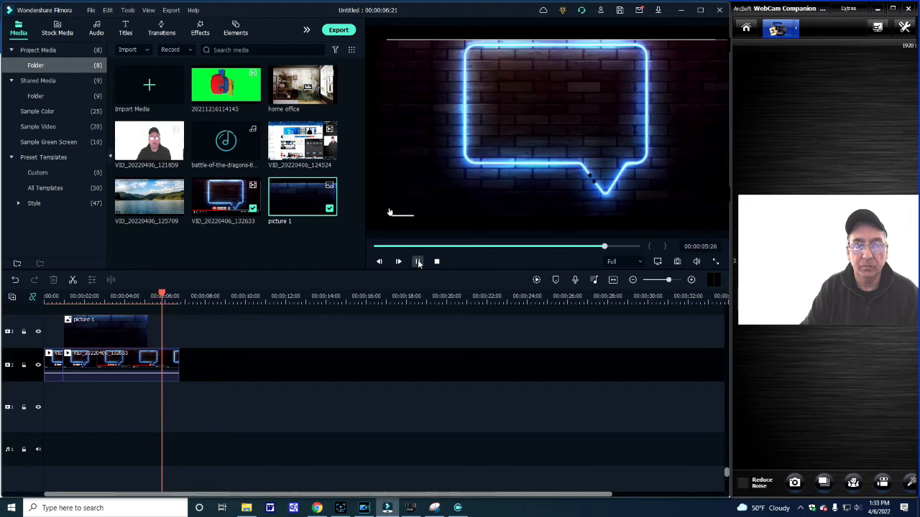
left_click(419, 263)
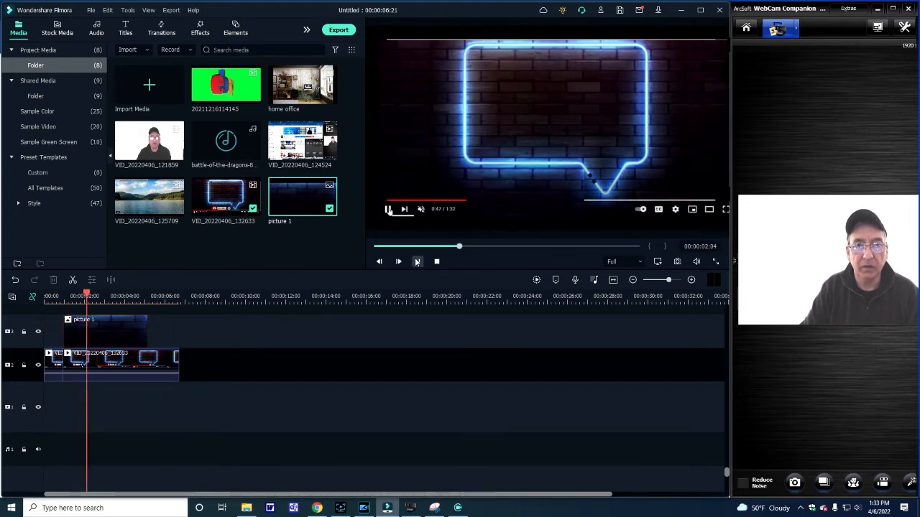
left_click(418, 263)
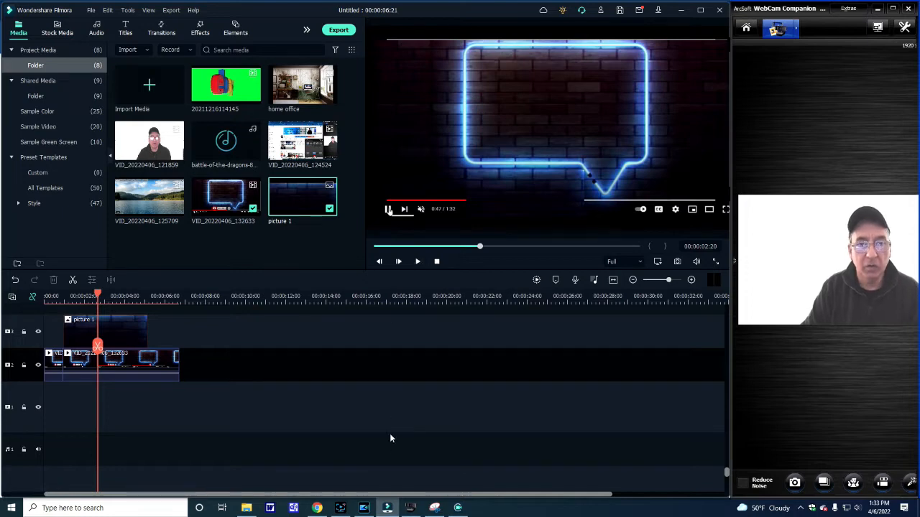
left_click(457, 509)
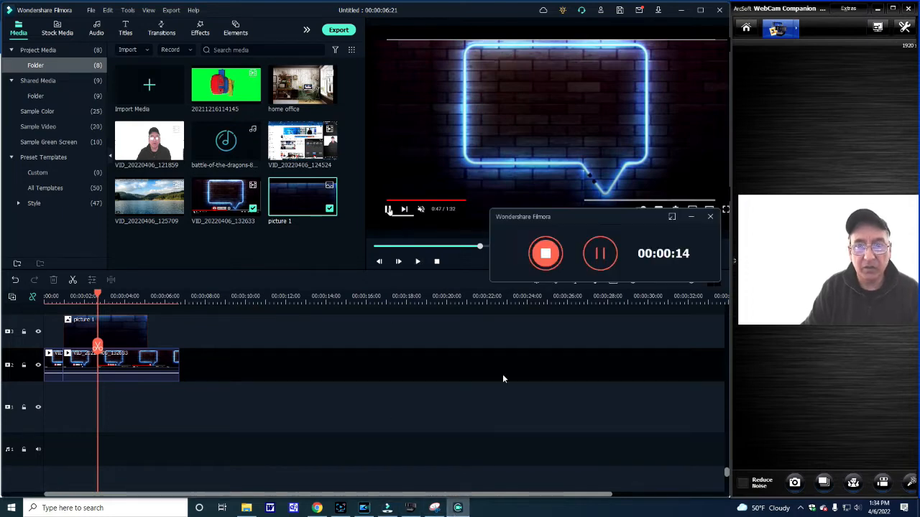
left_click(545, 255)
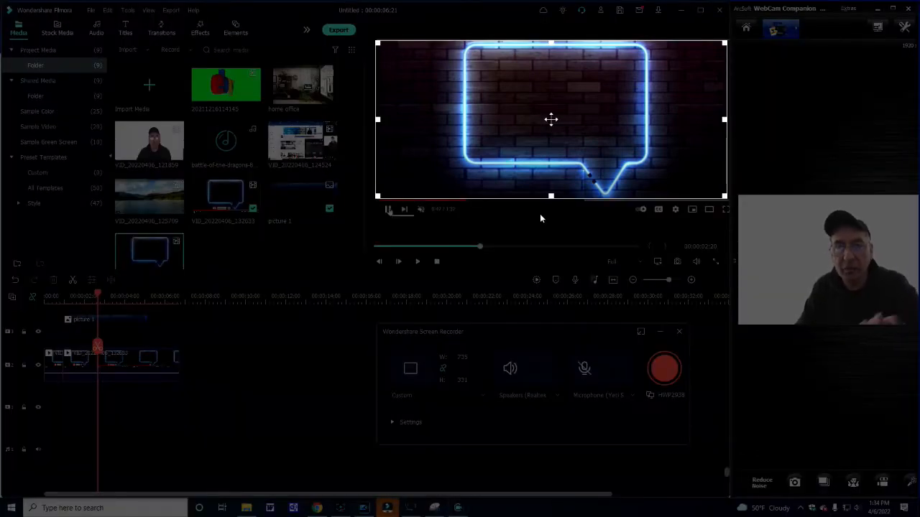
Clear all existing clips from the timeline, place the new screen recording at the start of track 4, and close the recorder
left_click_drag(202, 394, 50, 309)
key("Delete")
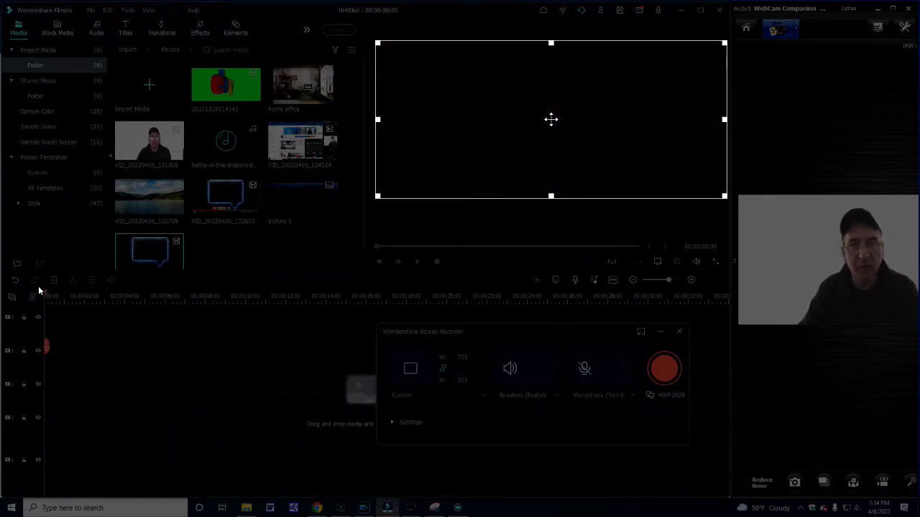
left_click_drag(149, 254, 52, 343)
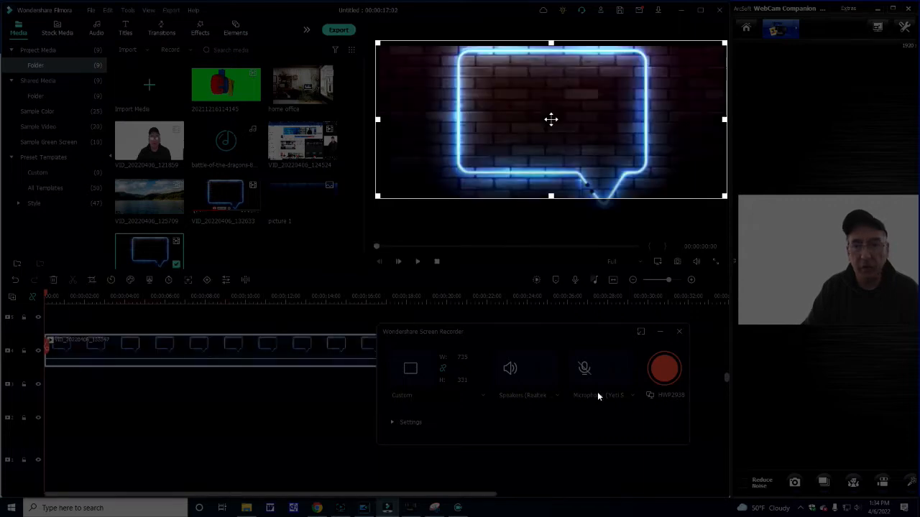
left_click(680, 333)
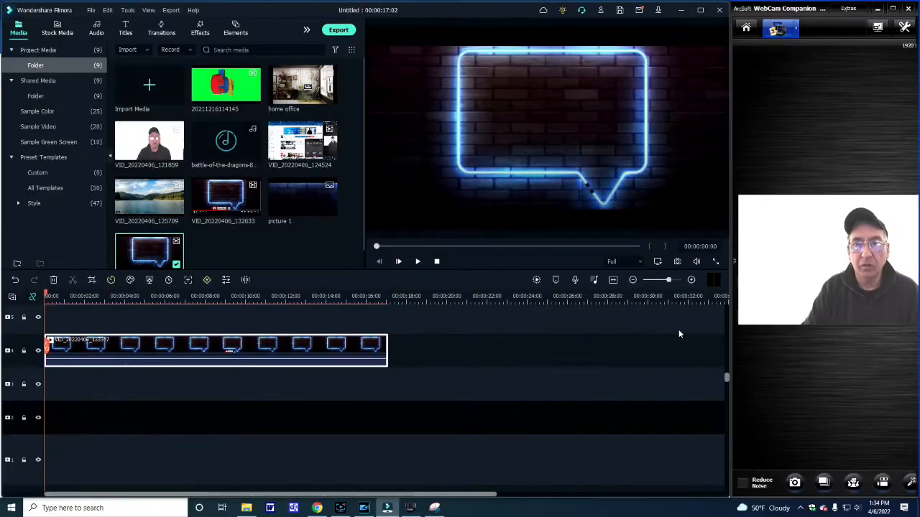
Play the new recording to find the subscribe graphic, then split the clip at 00:00:08:08, 00:00:10:04 and shortly after 00:00:11:00
left_click(417, 261)
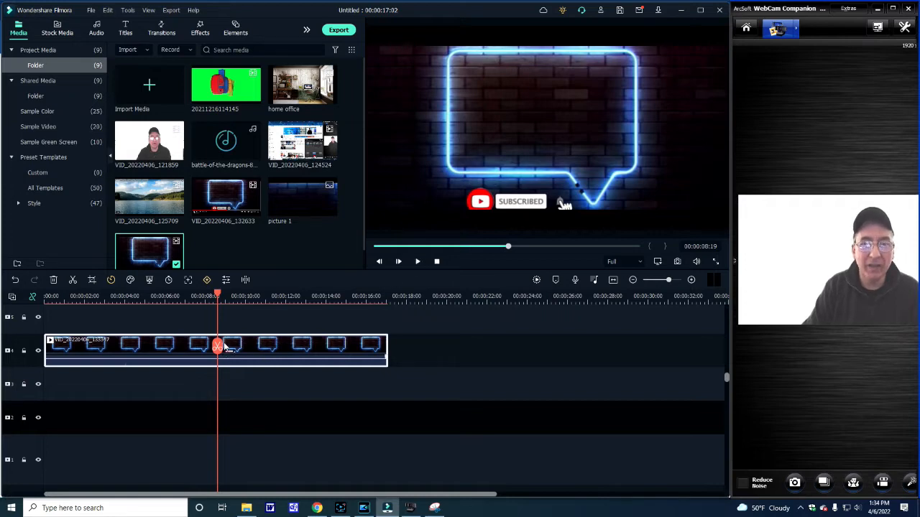
mouse_move(217, 348)
left_mouse_down()
mouse_move(257, 349)
mouse_move(210, 357)
left_mouse_up()
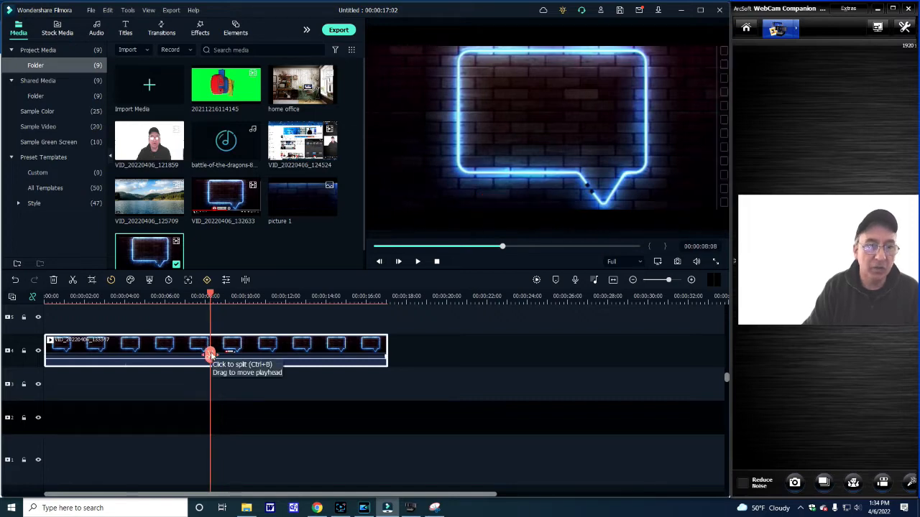
left_click(210, 355)
left_click(93, 296)
left_click_drag(41, 293, 247, 352)
left_click(271, 354)
left_click(248, 352)
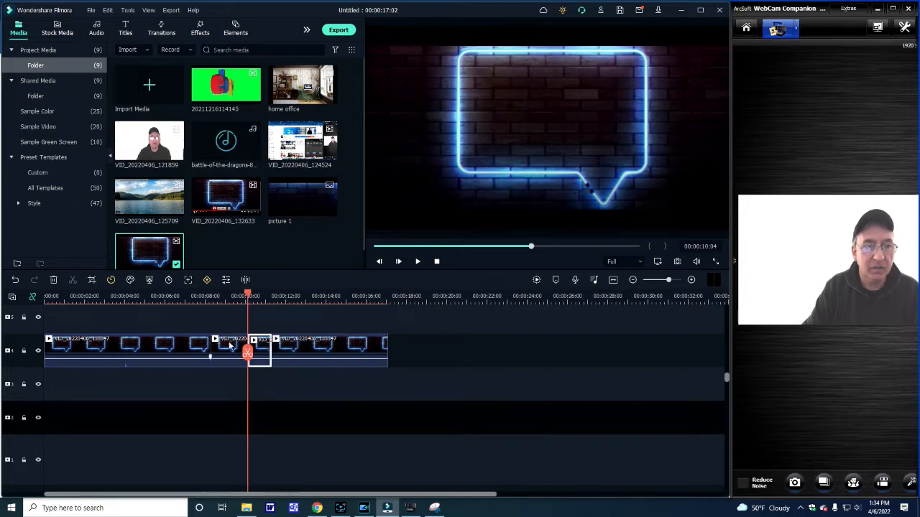
Cut the three segments after 00:00:08:08 from the timeline, keeping only the first, and return the playhead to the start
right_click(230, 346)
left_click(248, 208)
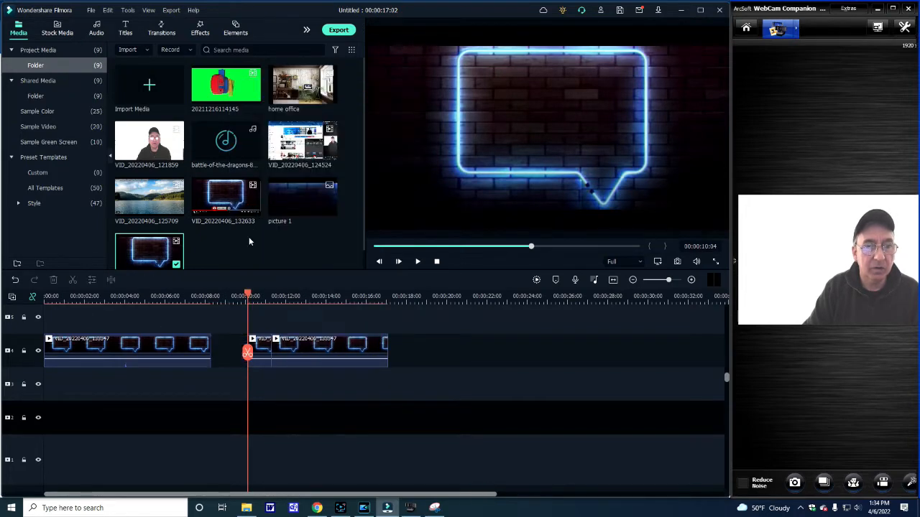
right_click(268, 346)
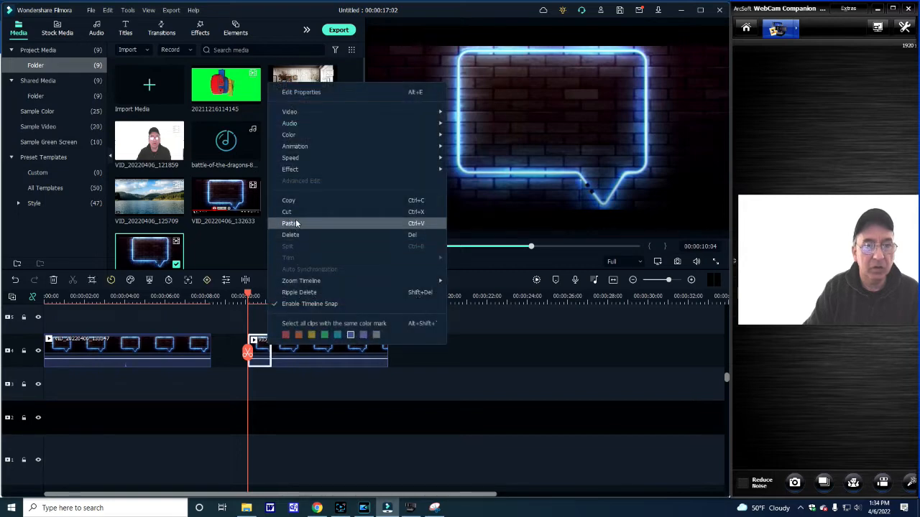
left_click(296, 213)
right_click(298, 350)
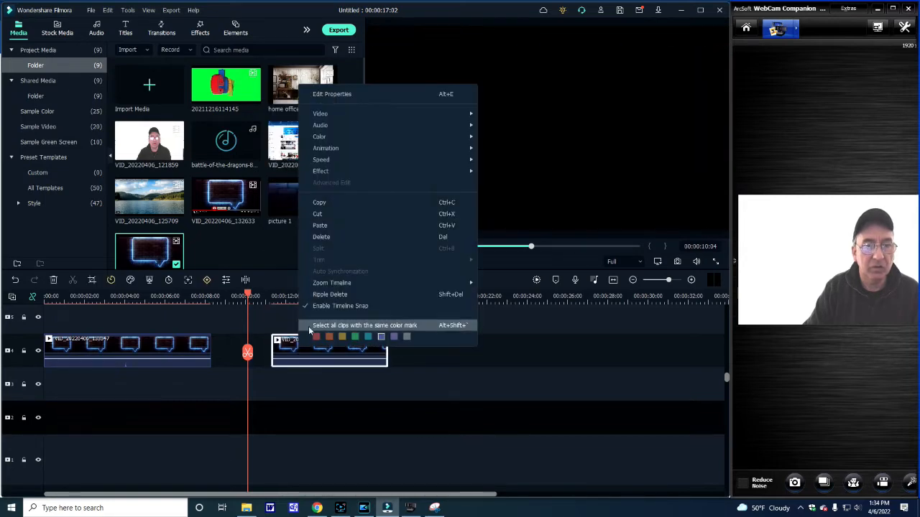
left_click(317, 215)
left_click_drag(247, 352, 50, 343)
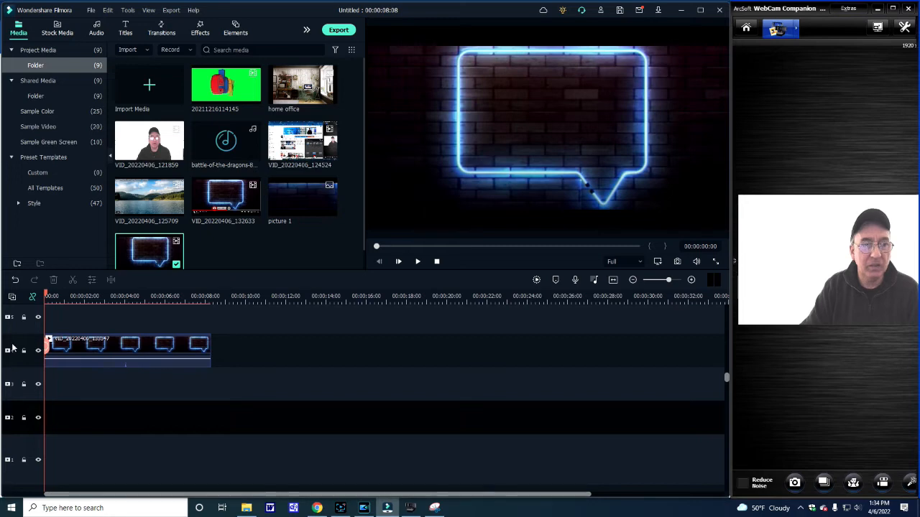
Copy the remaining neon clip, paste it near its end at 00:00:08:06, and move the copy up beside the original on track 4
left_click(157, 351)
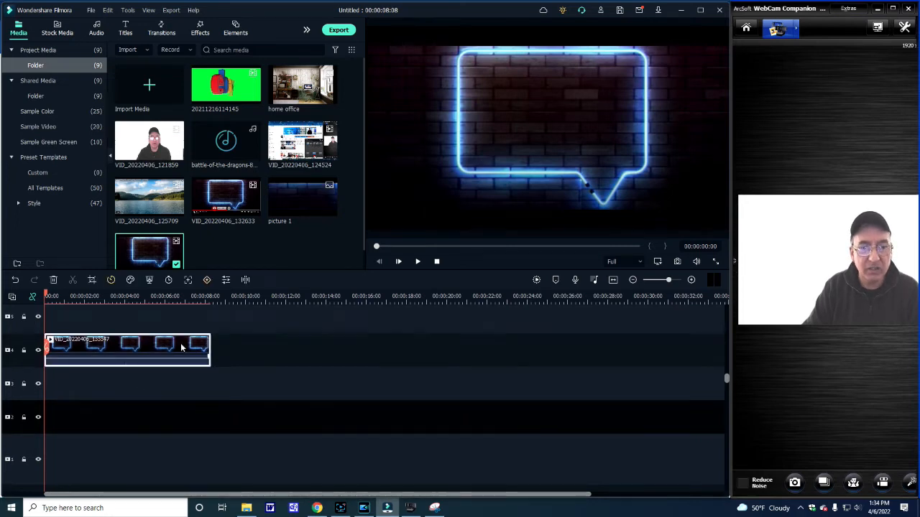
right_click(182, 348)
left_click(226, 198)
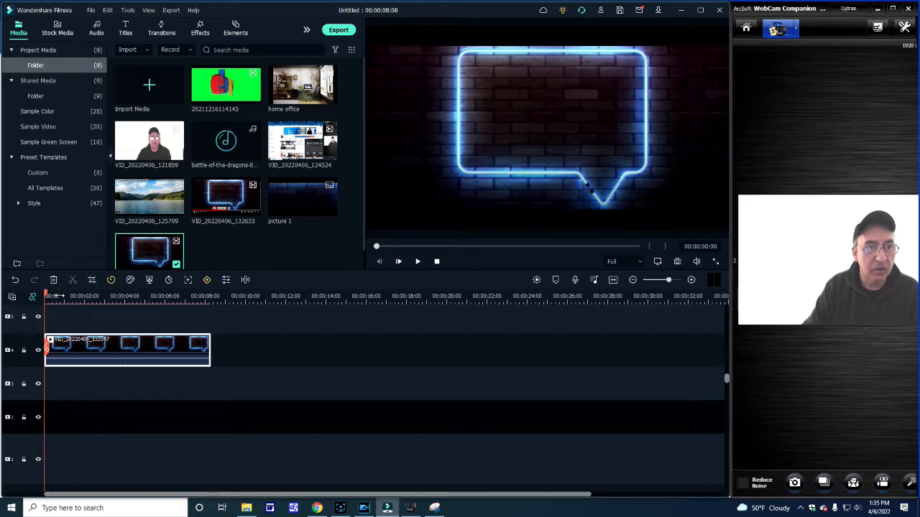
left_click_drag(46, 297, 210, 300)
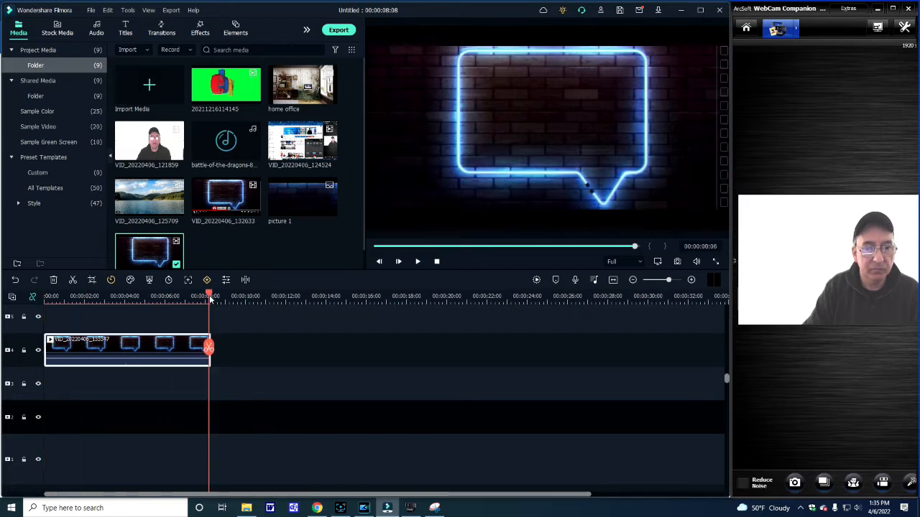
right_click(225, 356)
left_click(248, 234)
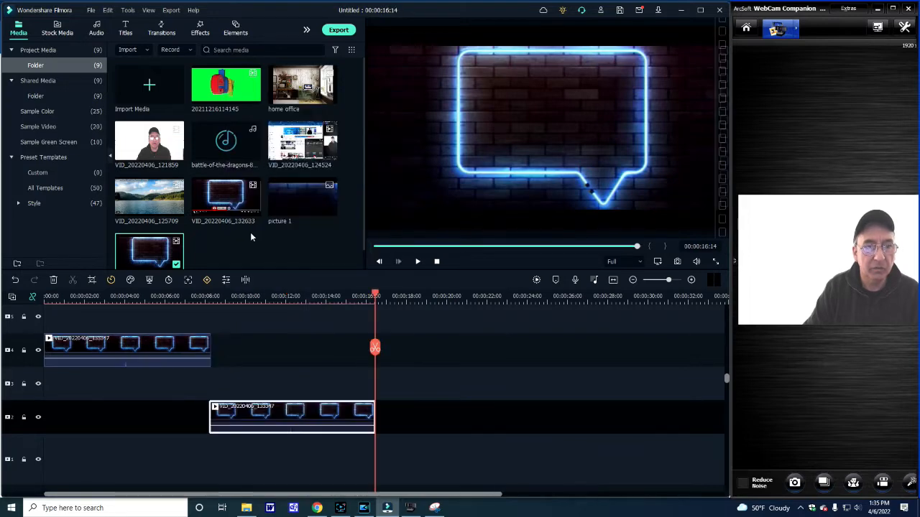
left_click_drag(262, 415, 261, 359)
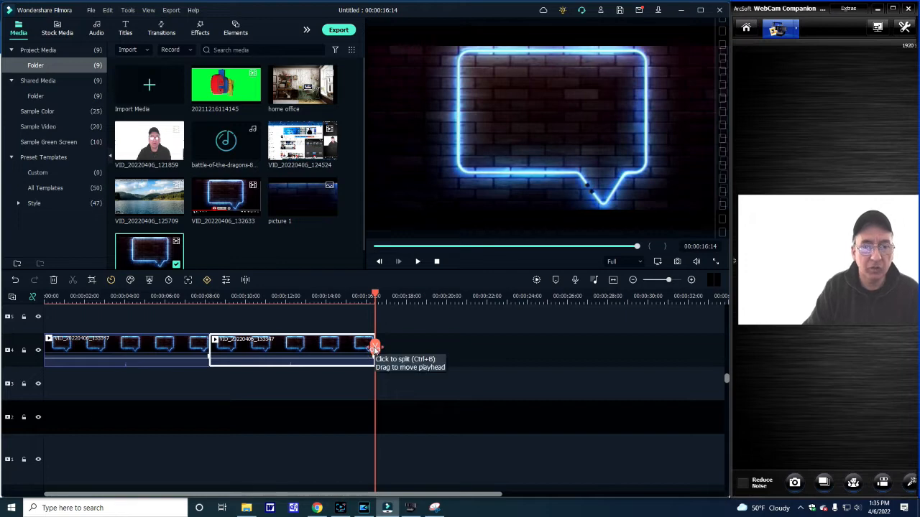
Paste a third copy of the neon clip at 00:00:16:11 on track 2 and move the second copy down beside it
mouse_move(374, 349)
left_mouse_down()
mouse_move(18, 351)
mouse_move(371, 362)
mouse_move(33, 373)
mouse_move(372, 366)
left_mouse_up()
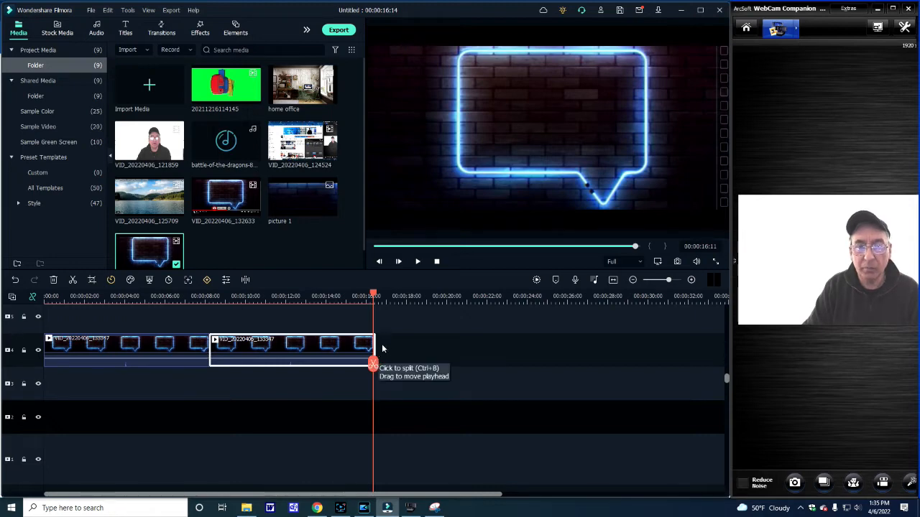
right_click(381, 348)
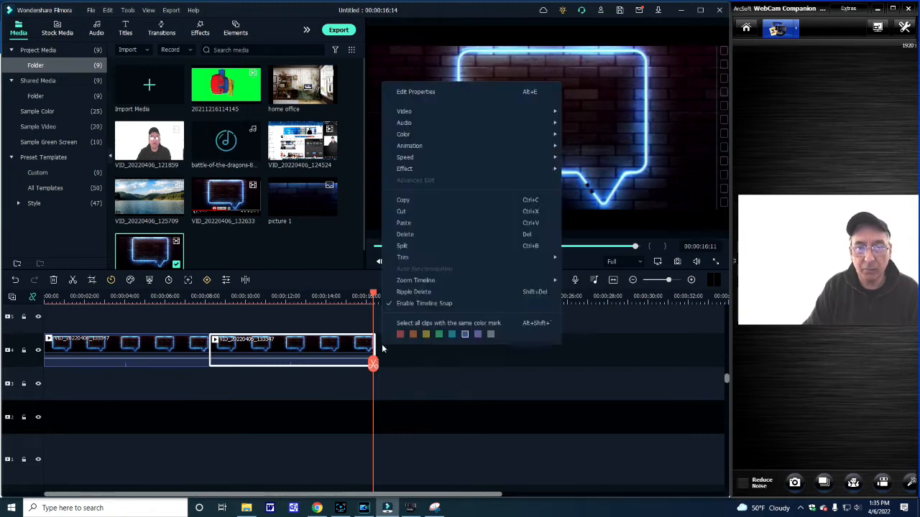
left_click(411, 222)
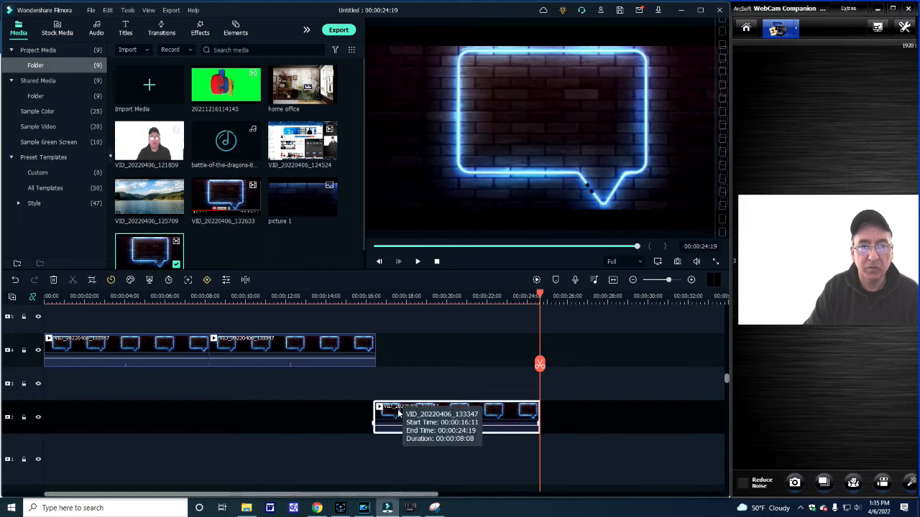
left_click_drag(294, 347, 294, 410)
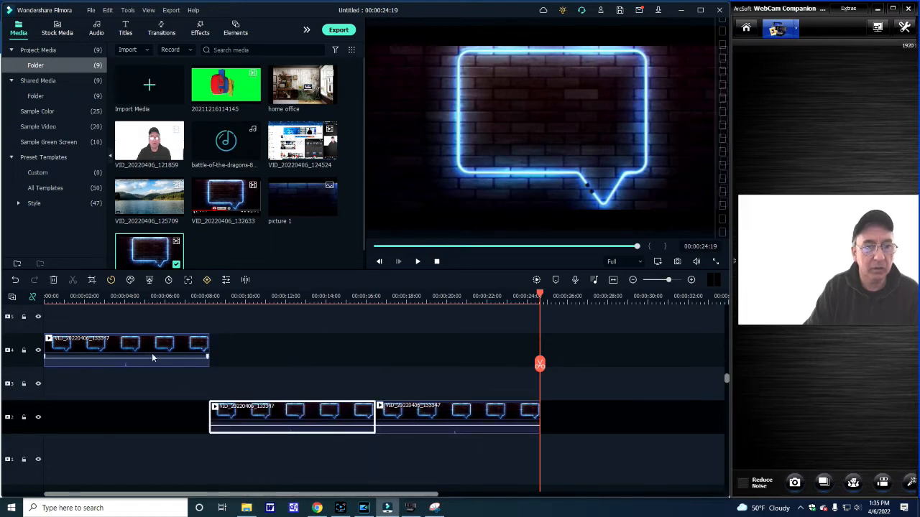
Move the first neon clip down to the start of track 2 and copy all three neon clips
left_click(144, 363)
left_click_drag(143, 409, 143, 415)
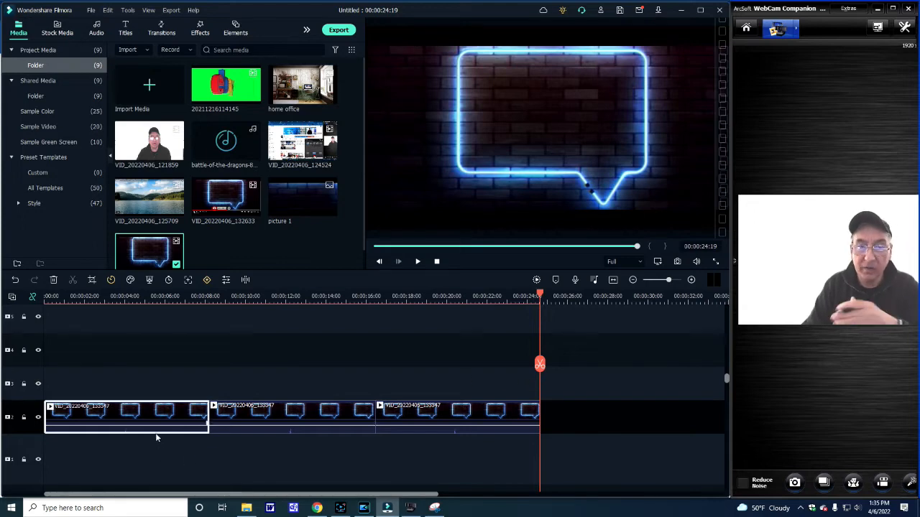
left_click(133, 422)
left_click(133, 423)
left_click(226, 422, "ctrl")
left_click(404, 419, "ctrl")
right_click(405, 418)
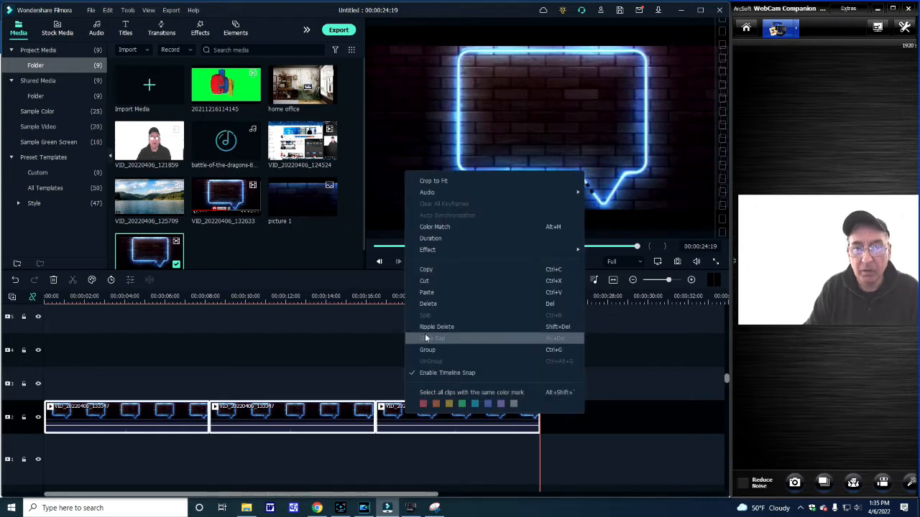
left_click(437, 271)
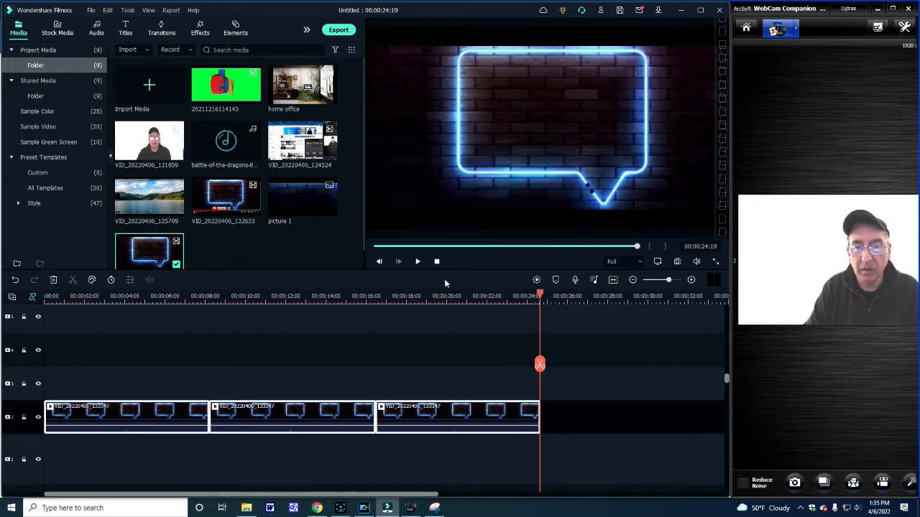
Paste the three-clip neon set on track 2 at 00:00:24:19 and once more at 00:00:49:08
left_click(542, 407)
right_click(542, 407)
left_click(563, 414)
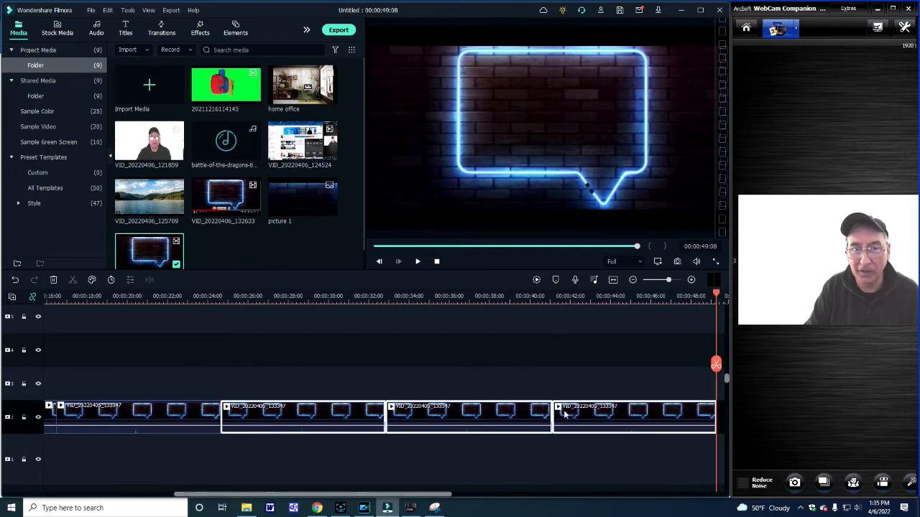
left_click_drag(447, 494, 221, 505)
left_click_drag(292, 495, 653, 505)
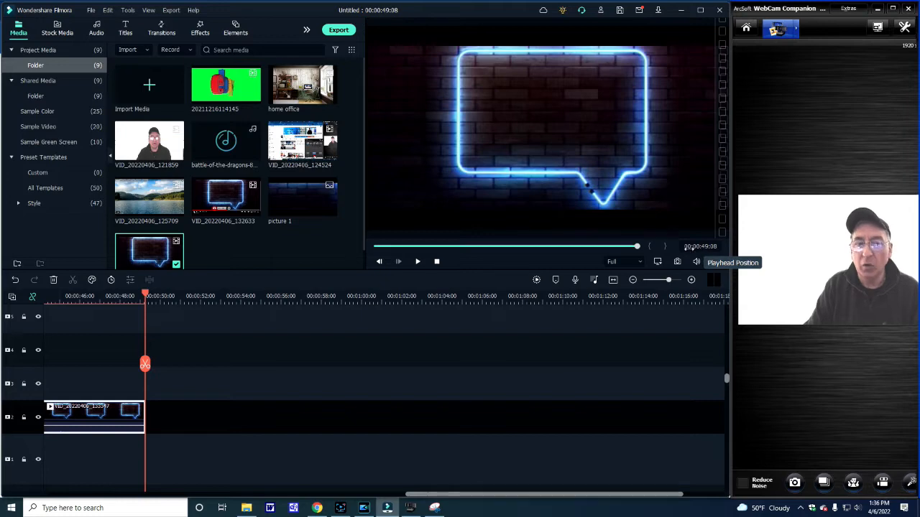
right_click(147, 417)
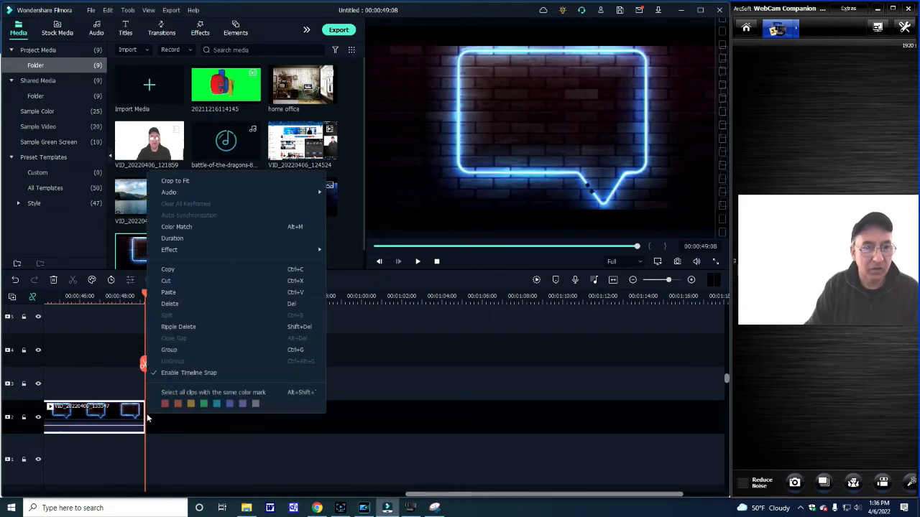
left_click(165, 295)
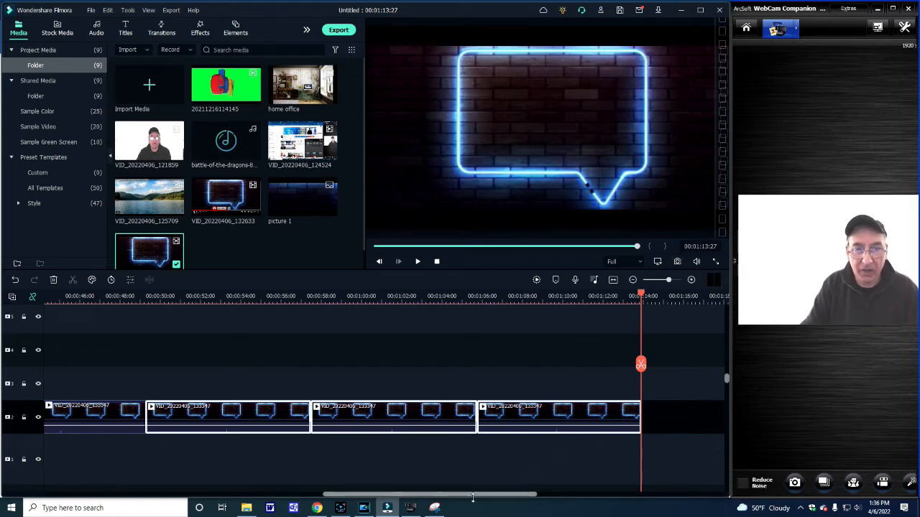
Select all nine neon clips on track 2 and paste the copied three-clip set at 00:01:13:27
left_click_drag(451, 496, 153, 493)
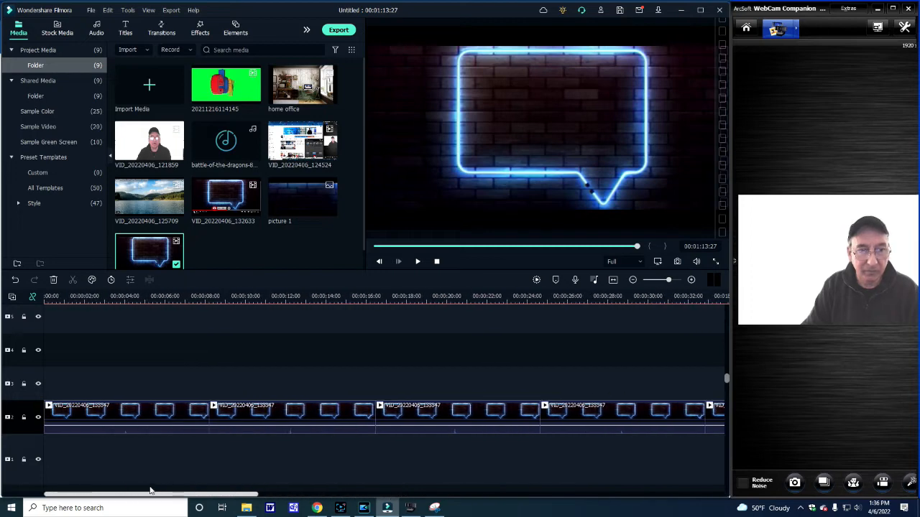
left_click_drag(521, 297, 368, 282)
left_click_drag(340, 281, 369, 278)
left_click_drag(496, 497, 167, 507)
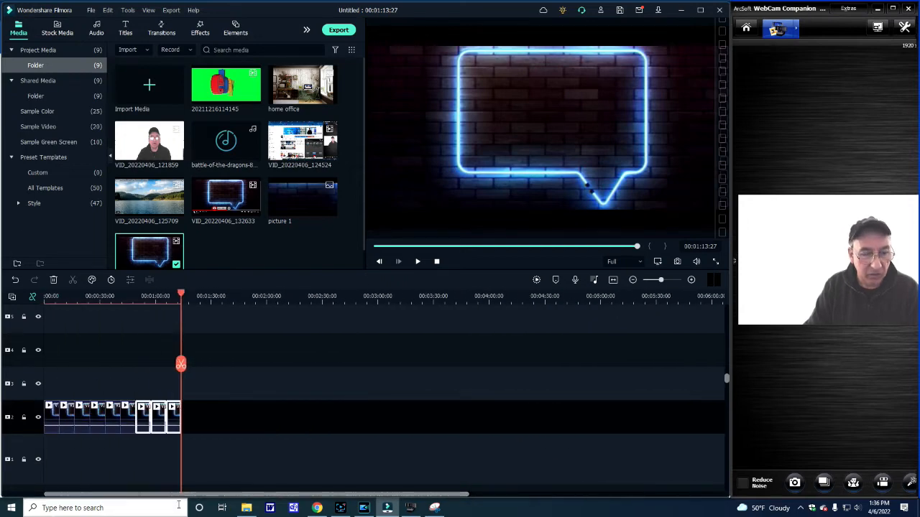
left_click(50, 417)
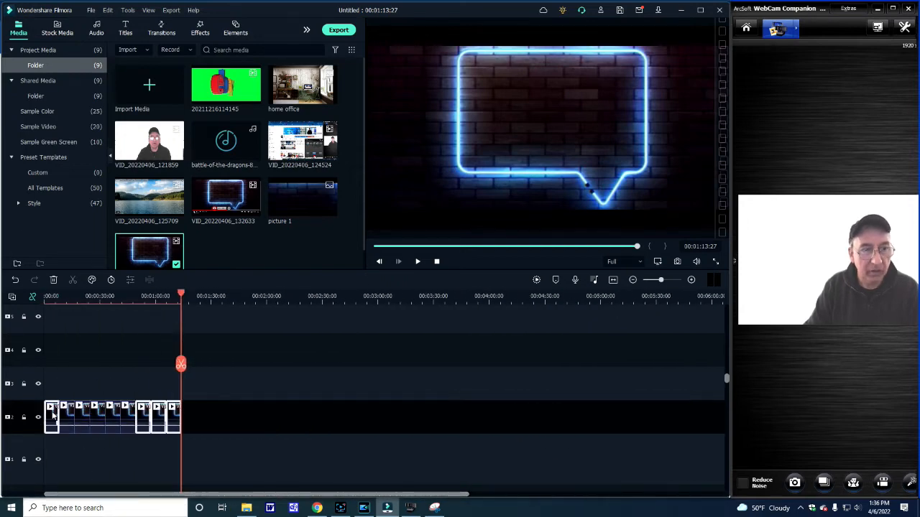
left_click(66, 413, "ctrl")
left_click(81, 413, "ctrl")
left_click(96, 414, "ctrl")
left_click(112, 408, "ctrl")
left_click(126, 405, "ctrl")
right_click(188, 414)
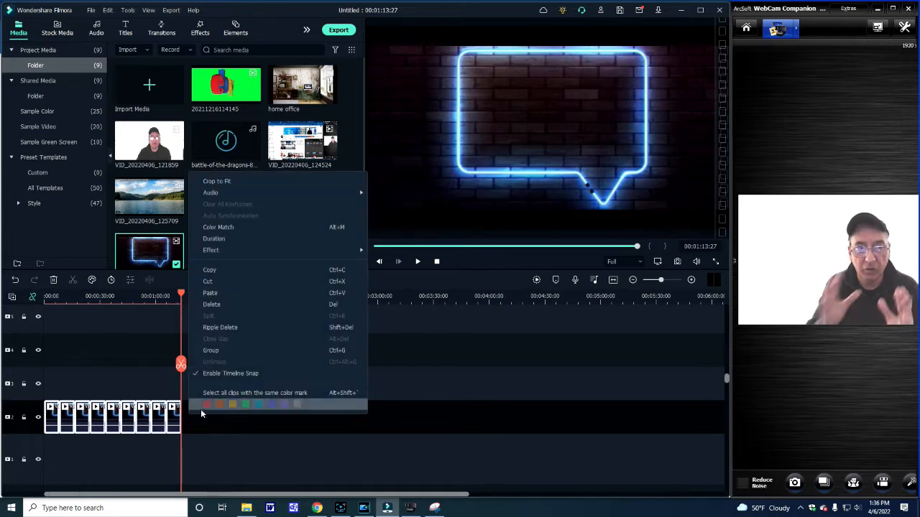
left_click(223, 294)
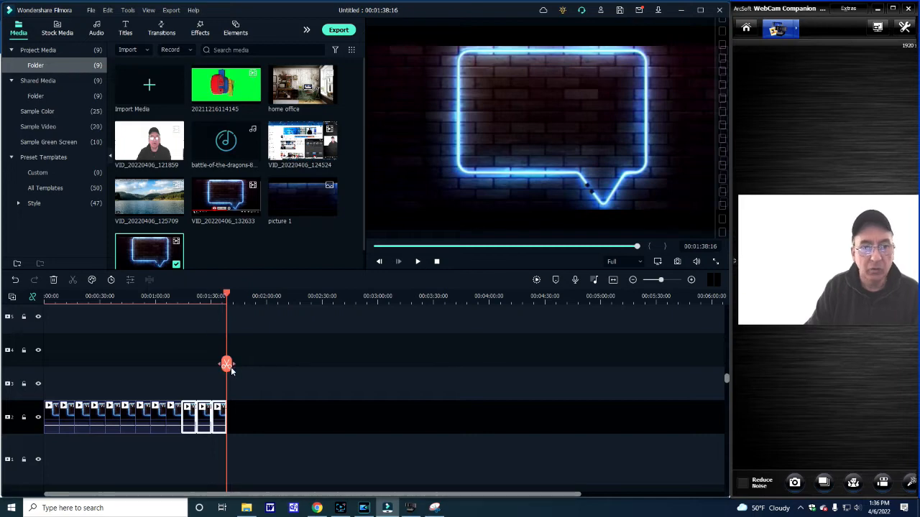
Select all twelve neon clips on track 2 and copy them together
mouse_move(227, 364)
left_mouse_down()
mouse_move(189, 365)
mouse_move(226, 359)
left_mouse_up()
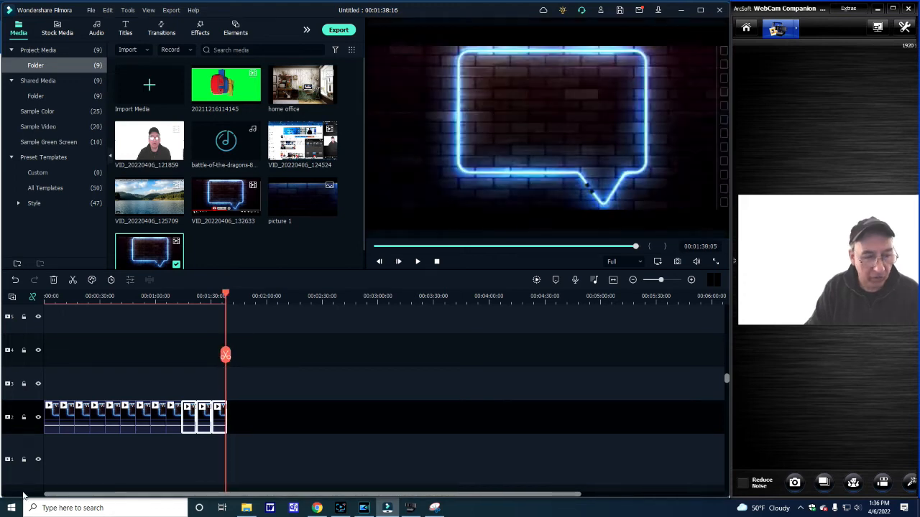
left_click(53, 420, "ctrl")
left_click(66, 421, "ctrl")
left_click(81, 419, "ctrl")
left_click(97, 417, "ctrl")
left_click(112, 417, "ctrl")
left_click(127, 417, "ctrl")
left_click(142, 411, "ctrl")
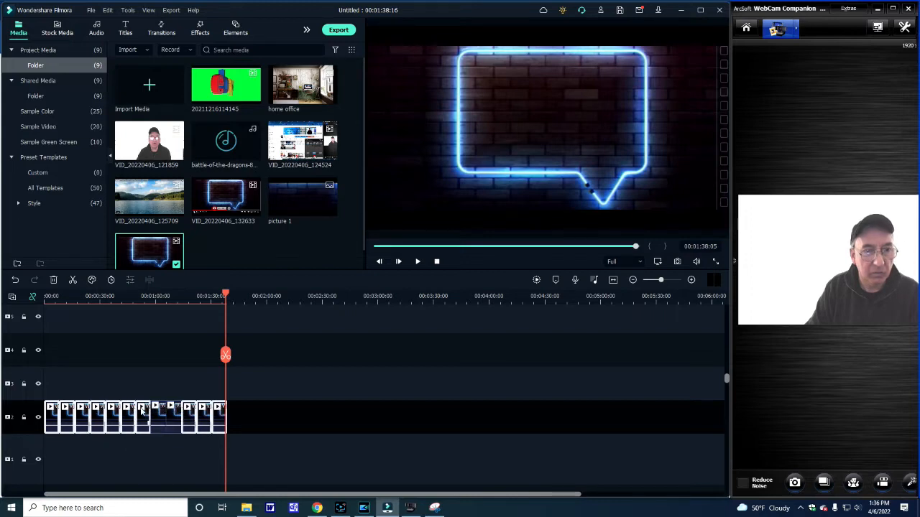
left_click(154, 409, "ctrl")
left_click(170, 410, "ctrl")
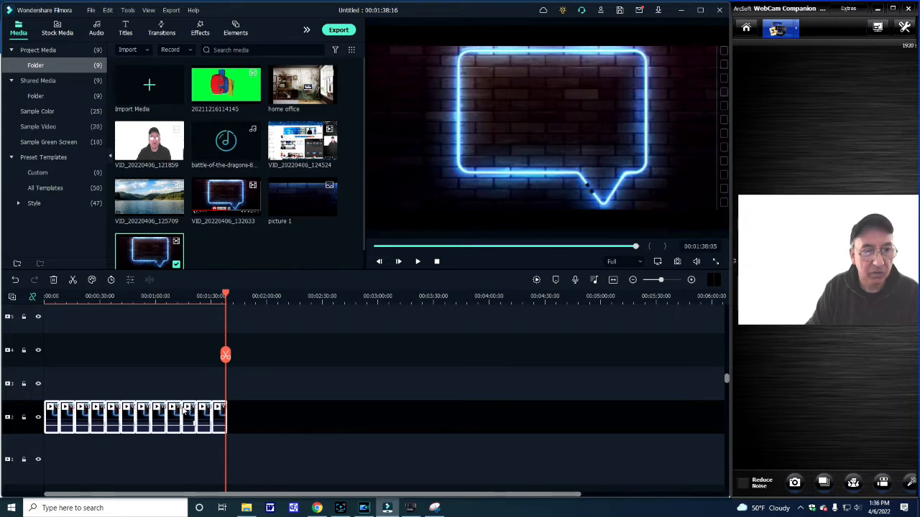
right_click(184, 409)
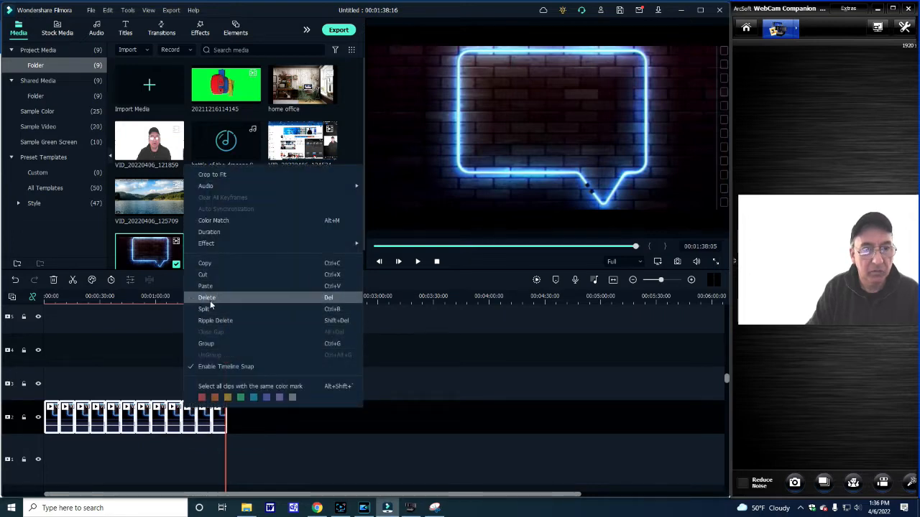
left_click(209, 263)
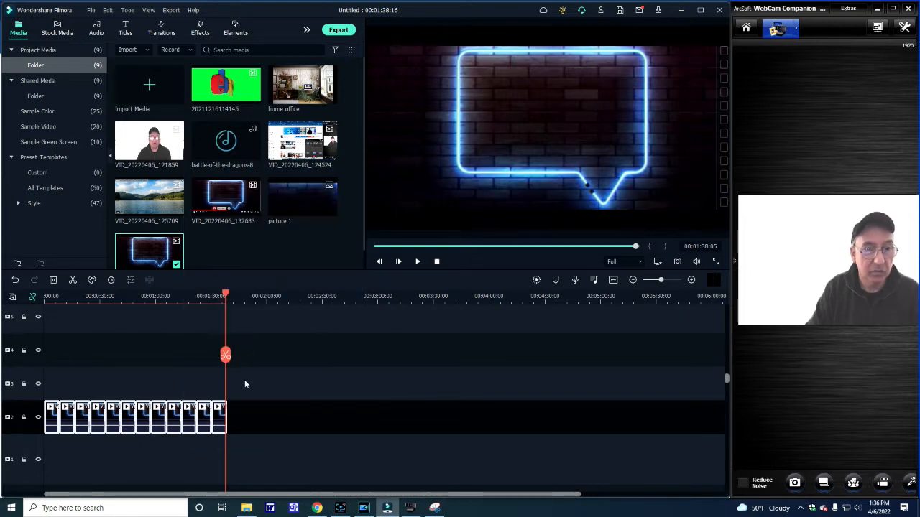
Paste the twelve-clip neon set three times end to end on track 2, extending the background to 00:06:33:23
right_click(237, 411)
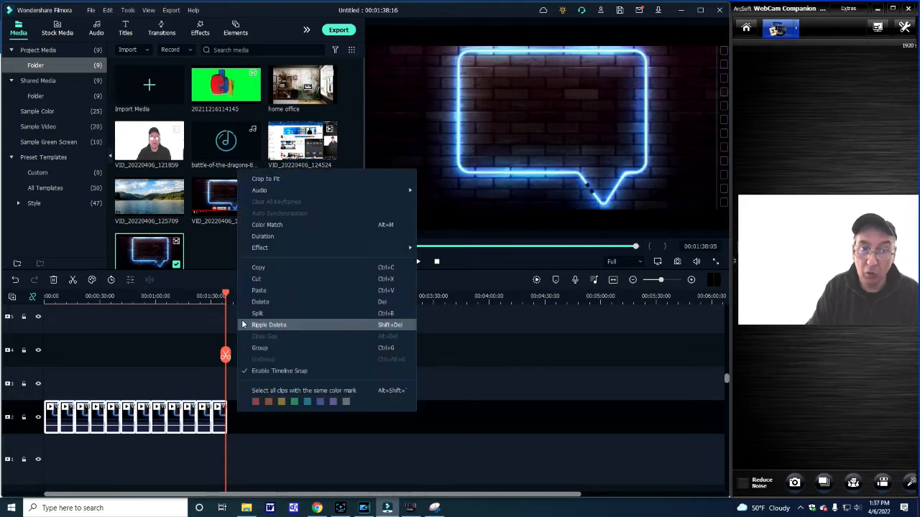
left_click(257, 291)
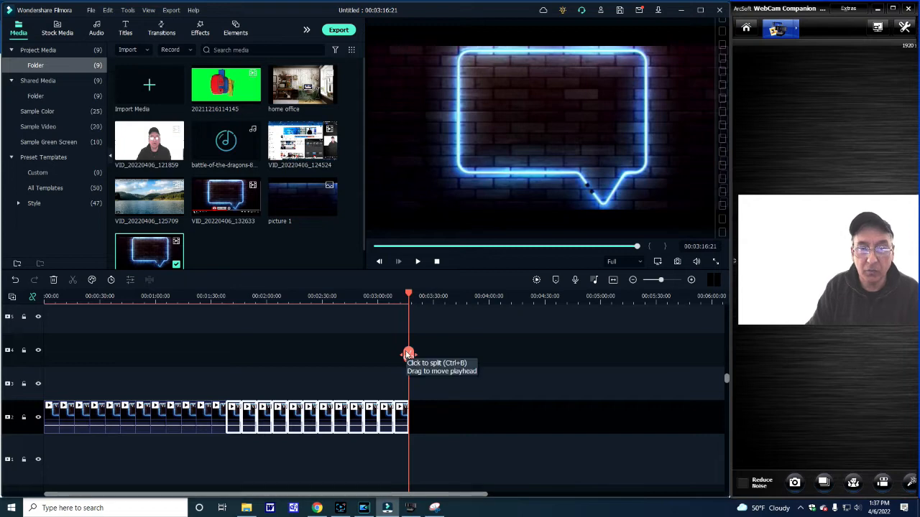
right_click(411, 416)
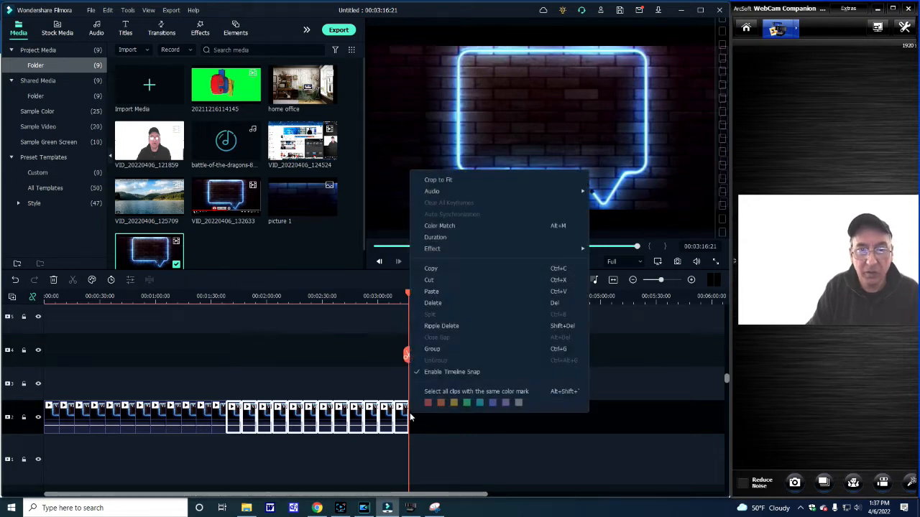
left_click(429, 291)
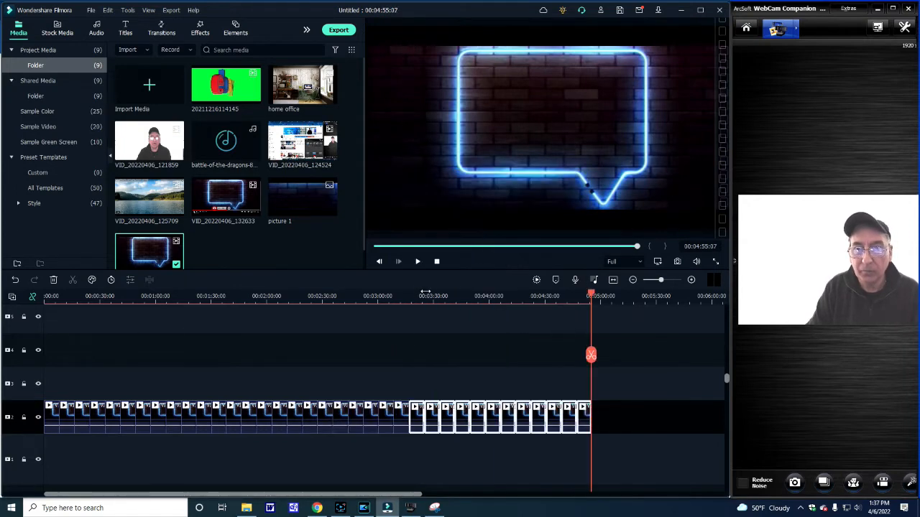
right_click(597, 392)
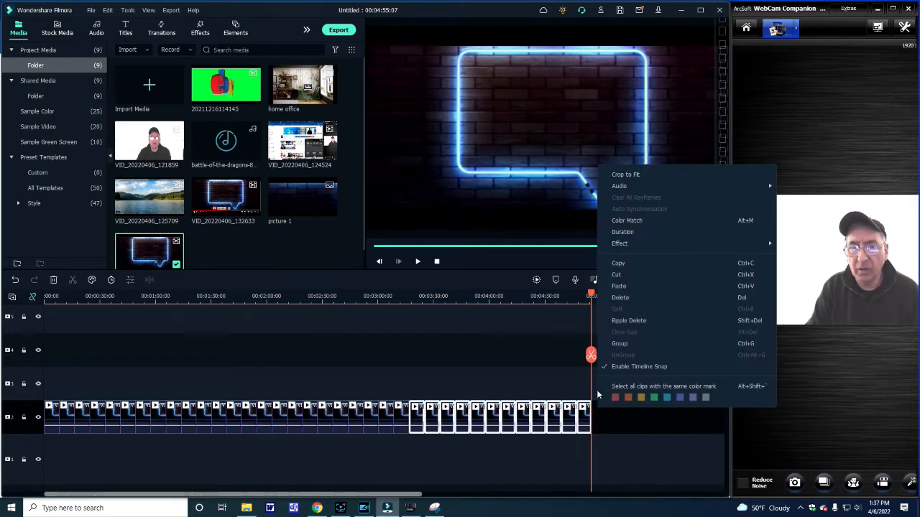
left_click(611, 286)
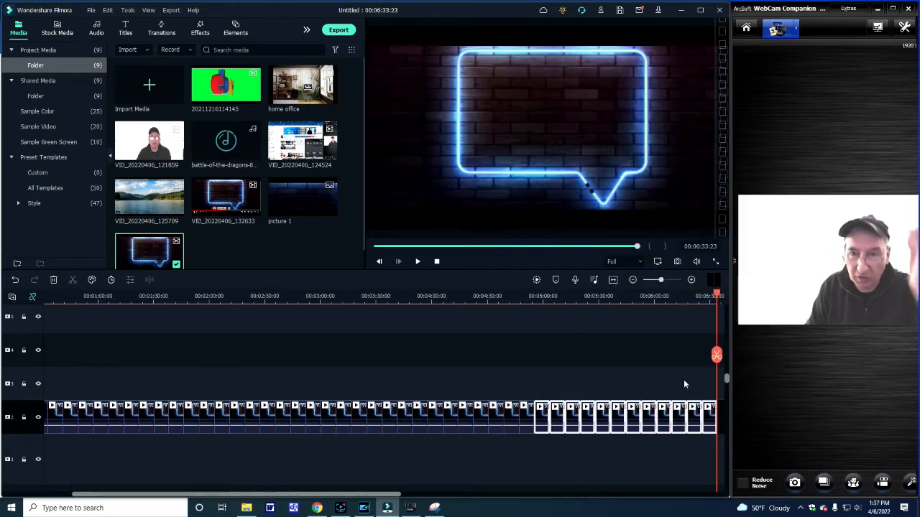
Add the VID_20220406_121859 clip at the start of track 3 and the White sample color above it on track 4
left_click_drag(717, 354, 2, 402)
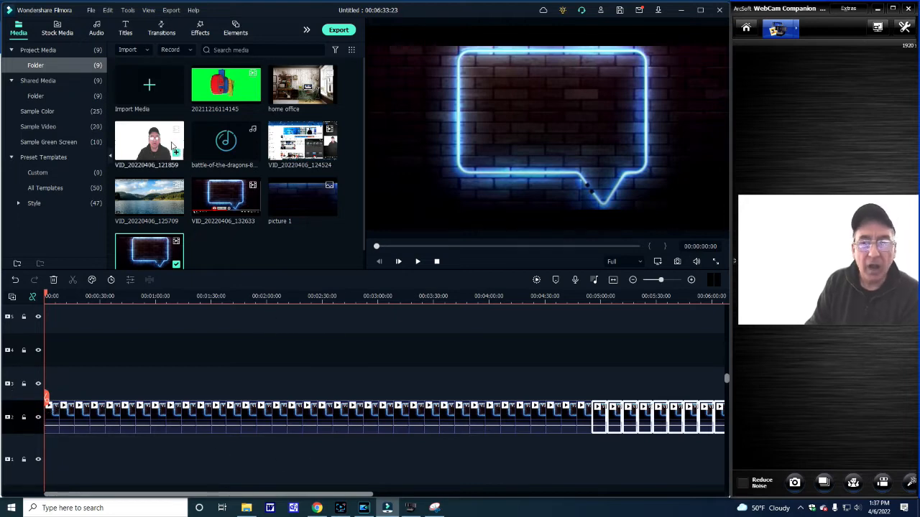
left_click_drag(172, 146, 50, 392)
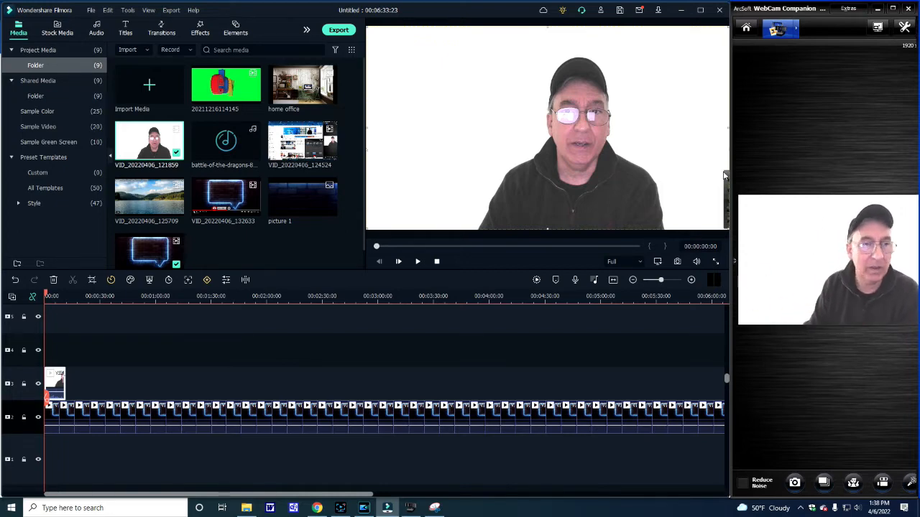
left_click(43, 113)
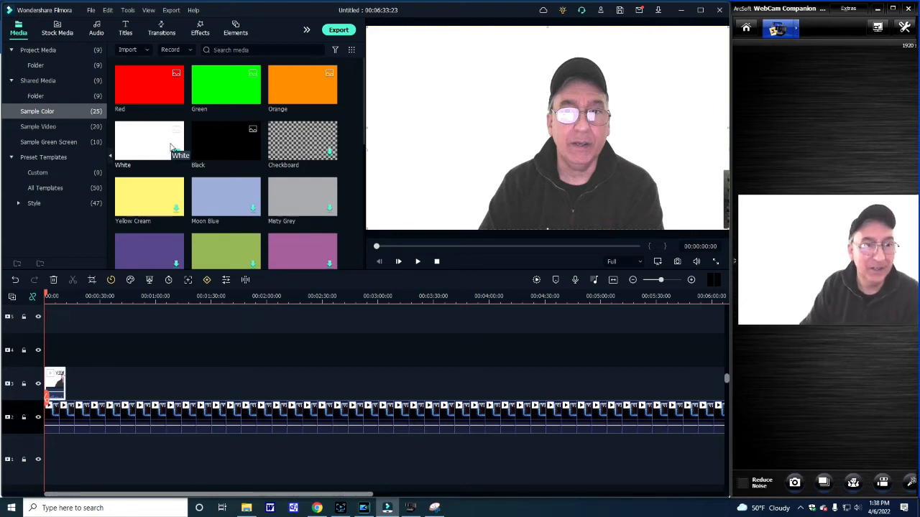
left_click_drag(171, 147, 66, 348)
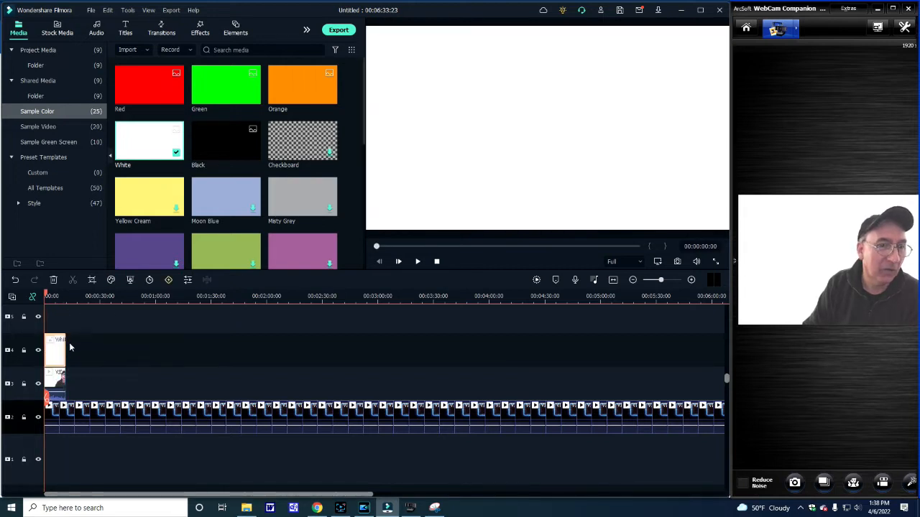
Shrink the white overlay to a narrow strip covering the dark patch at the lower right edge of the webcam picture
left_click(396, 43)
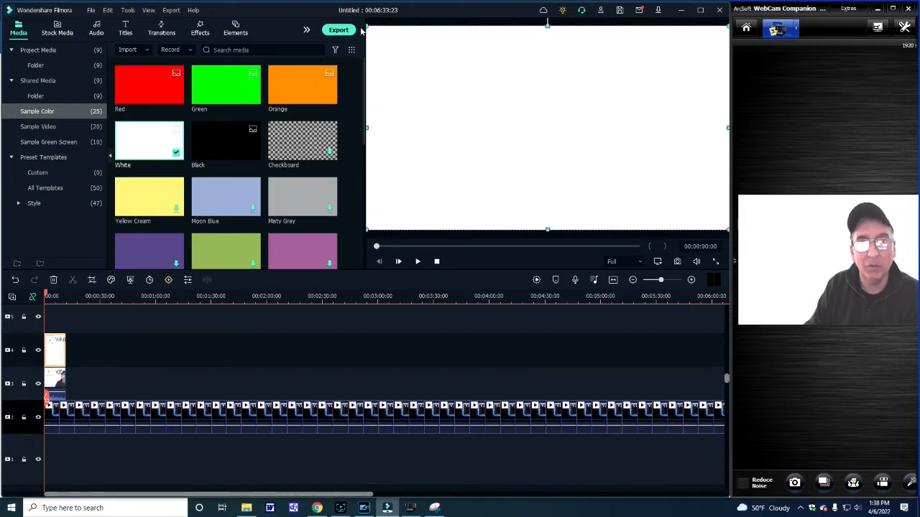
left_click_drag(364, 26, 479, 89)
left_click_drag(594, 99, 735, 171)
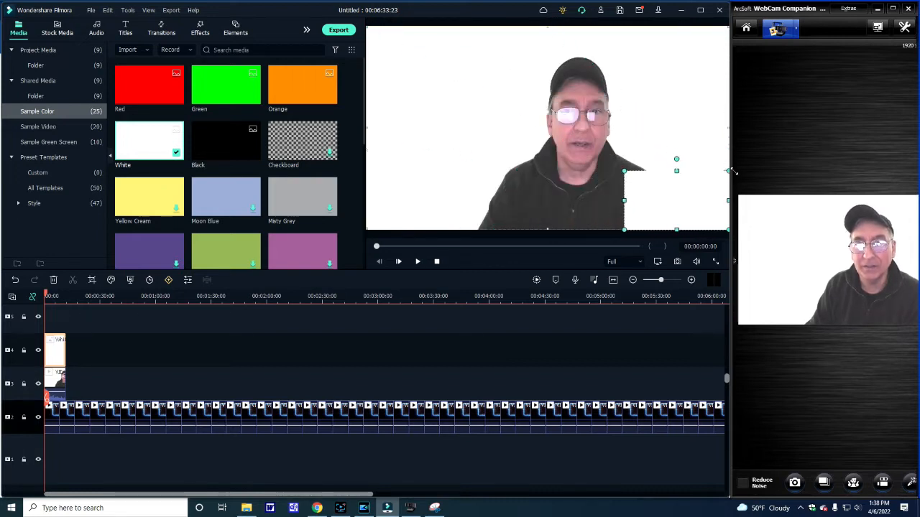
left_click_drag(623, 201, 719, 202)
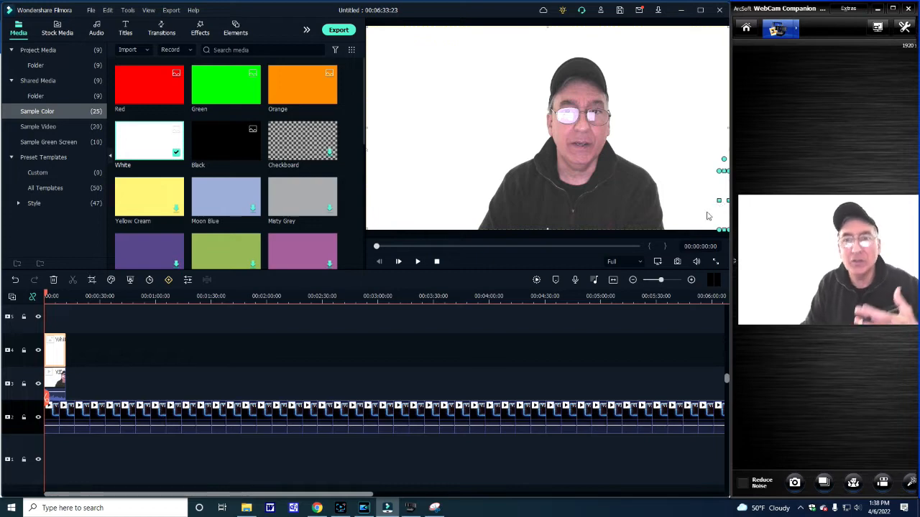
left_click(683, 339)
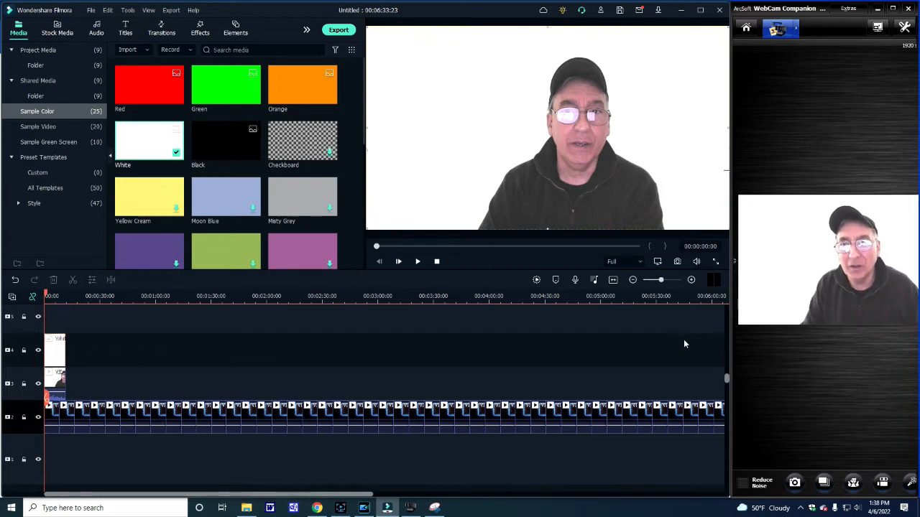
left_click(725, 197)
left_click_drag(726, 159, 726, 140)
left_click(631, 388)
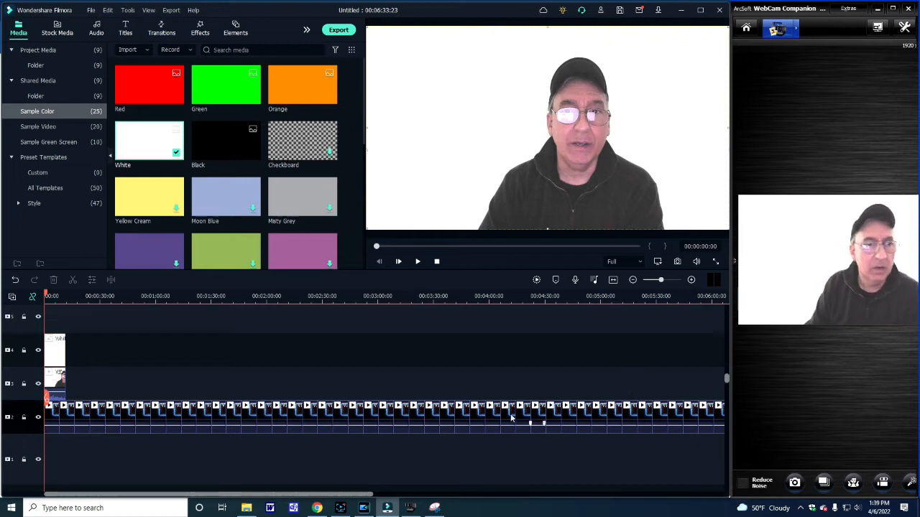
Apply a Chroma Key to the webcam clip on track 3 with white (#ffffff) as the key color
right_click(58, 381)
left_click(53, 384)
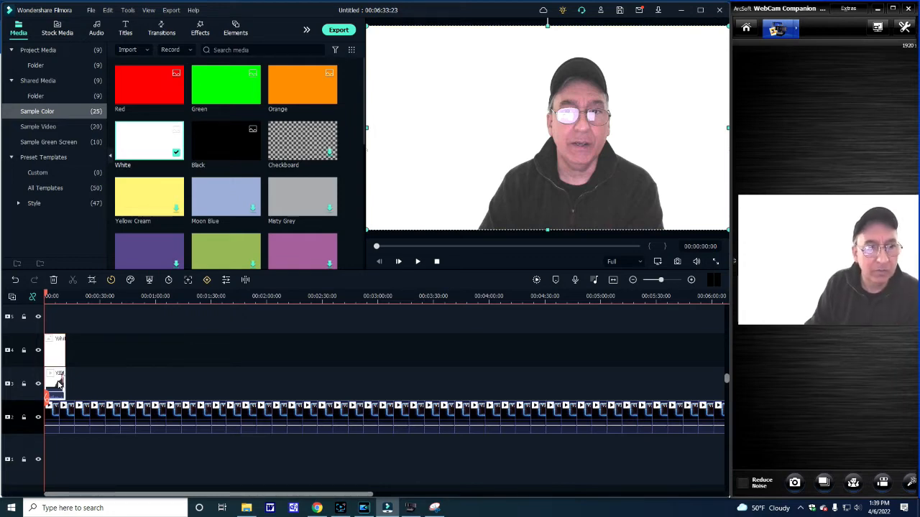
left_click(53, 408)
left_click(51, 388)
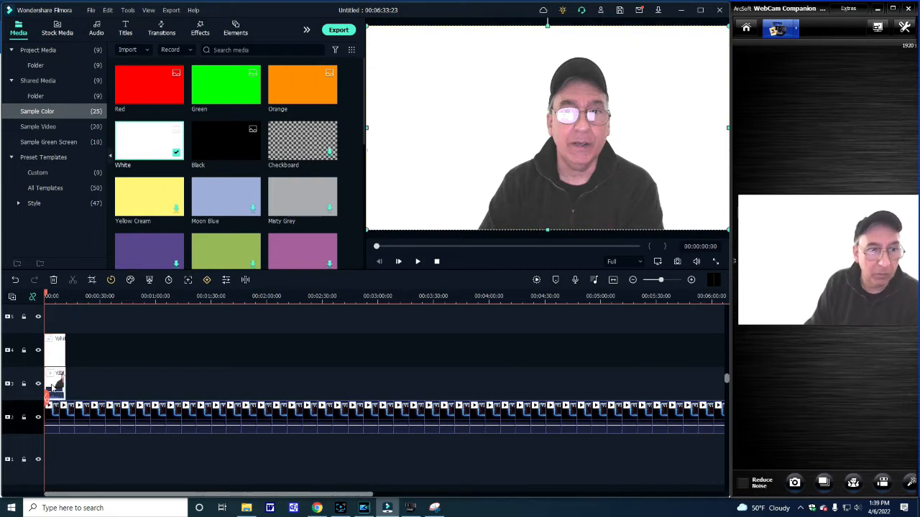
right_click(52, 388)
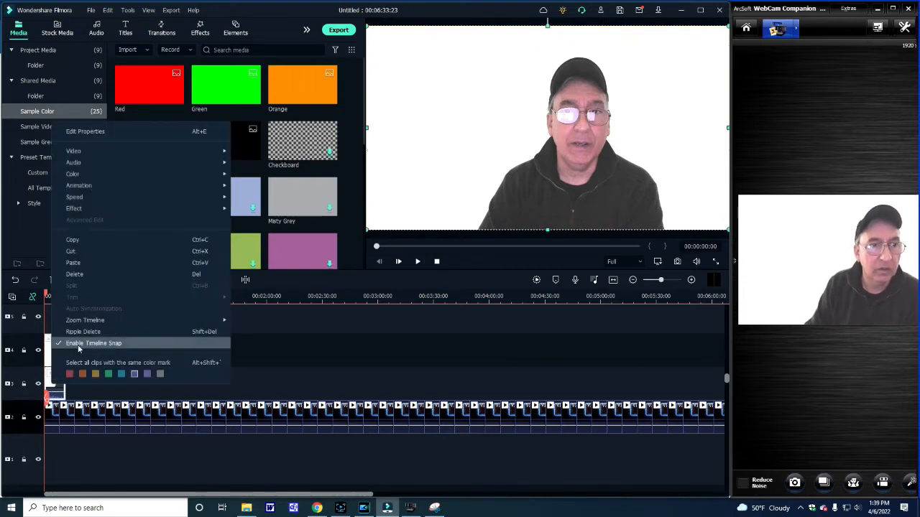
mouse_move(120, 153)
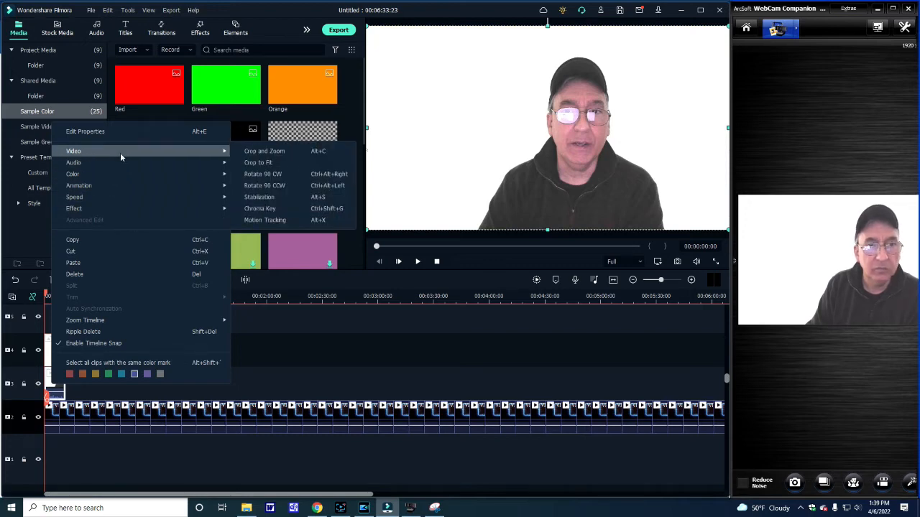
left_click(259, 209)
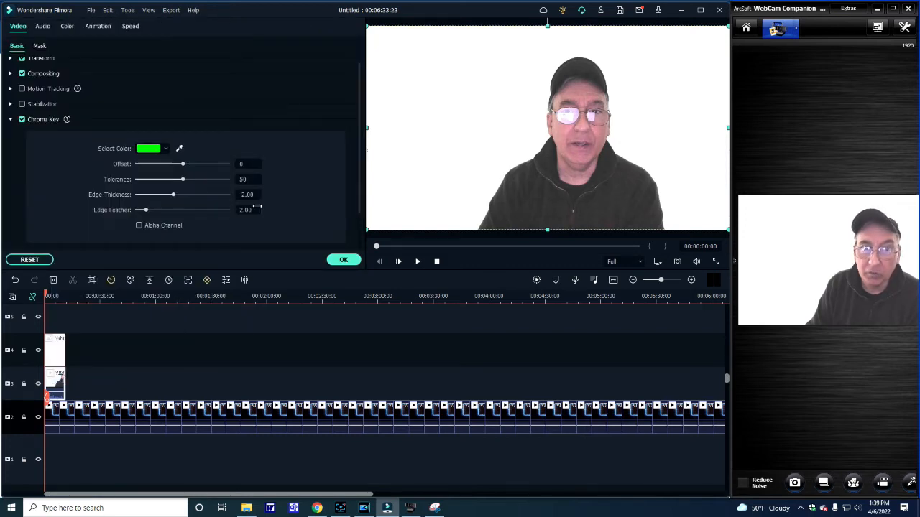
left_click(165, 150)
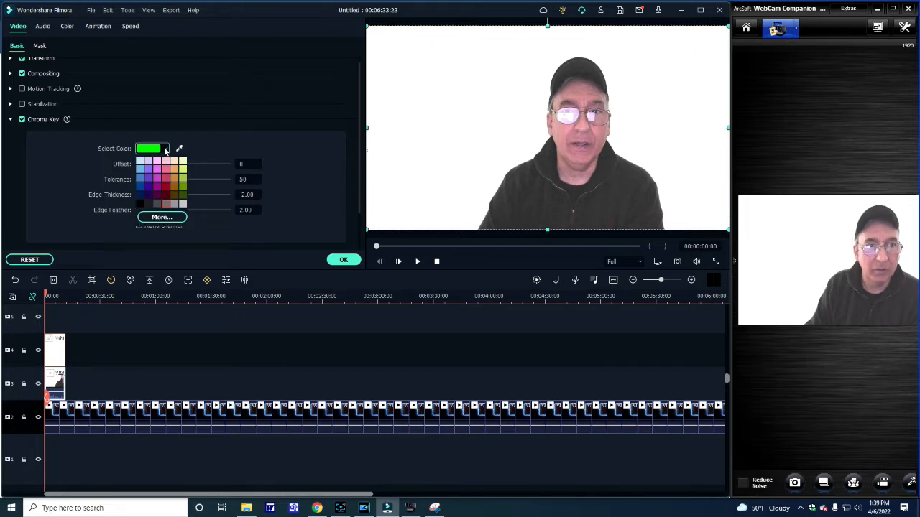
left_click(161, 217)
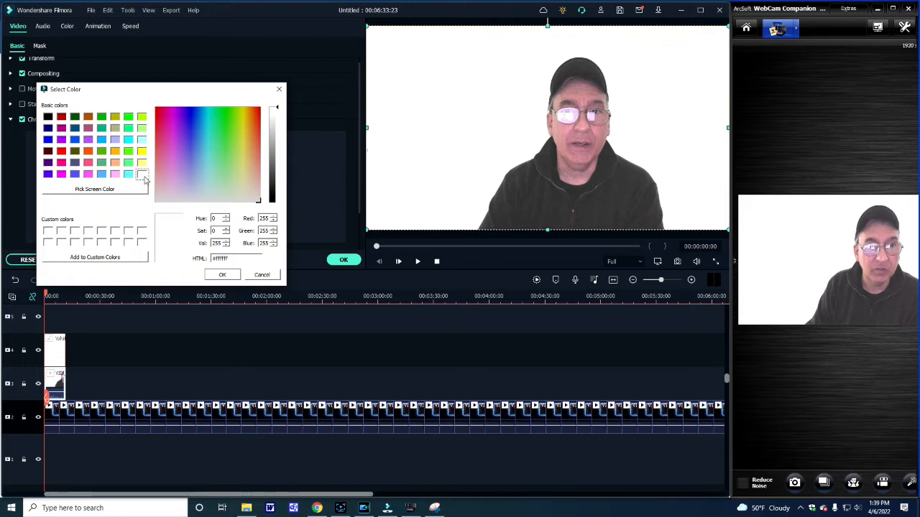
left_click(222, 275)
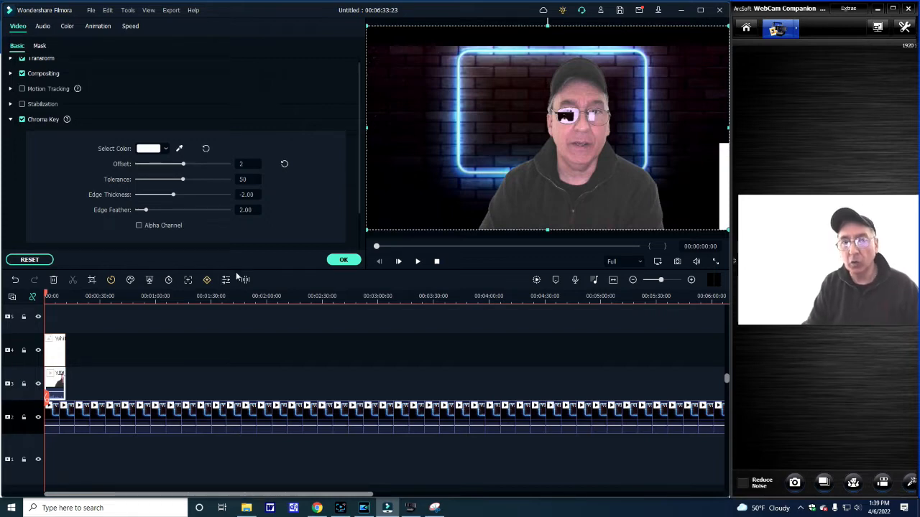
Set the Chroma Key offset to 100 and tolerance to 69, and preview the keyed clip at about five seconds
left_click_drag(183, 165, 229, 167)
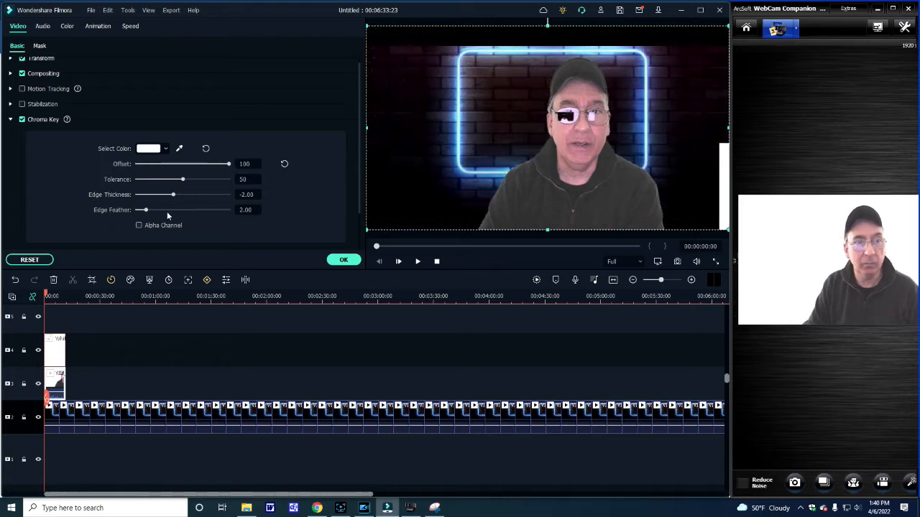
mouse_move(189, 181)
left_mouse_down()
mouse_move(228, 181)
mouse_move(201, 181)
left_mouse_up()
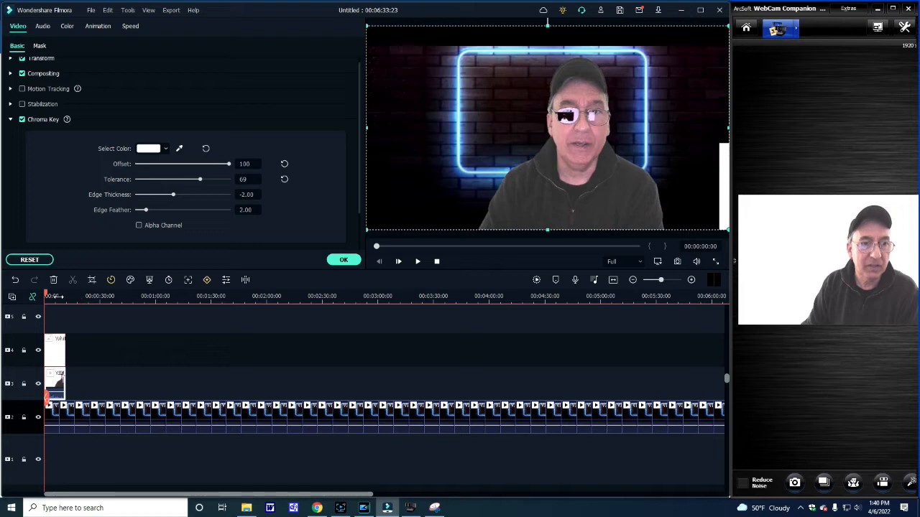
left_click_drag(47, 296, 56, 296)
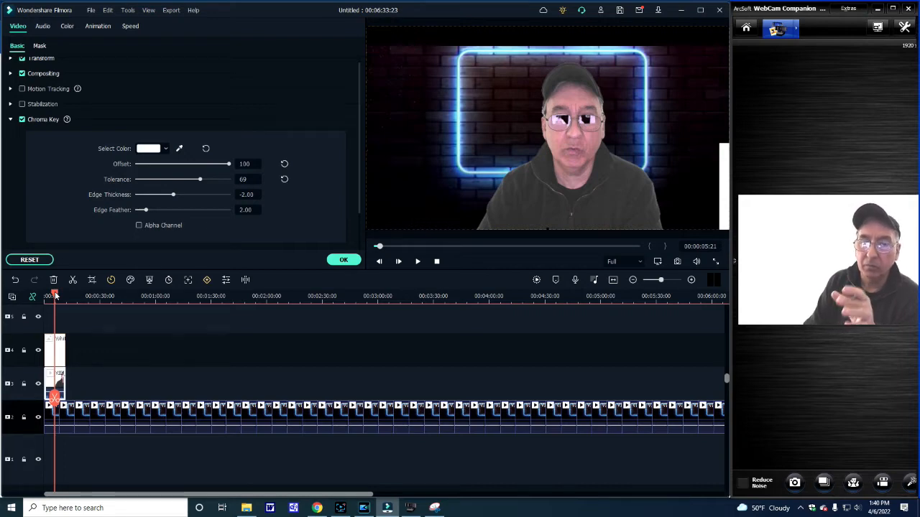
left_click_drag(55, 296, 54, 296)
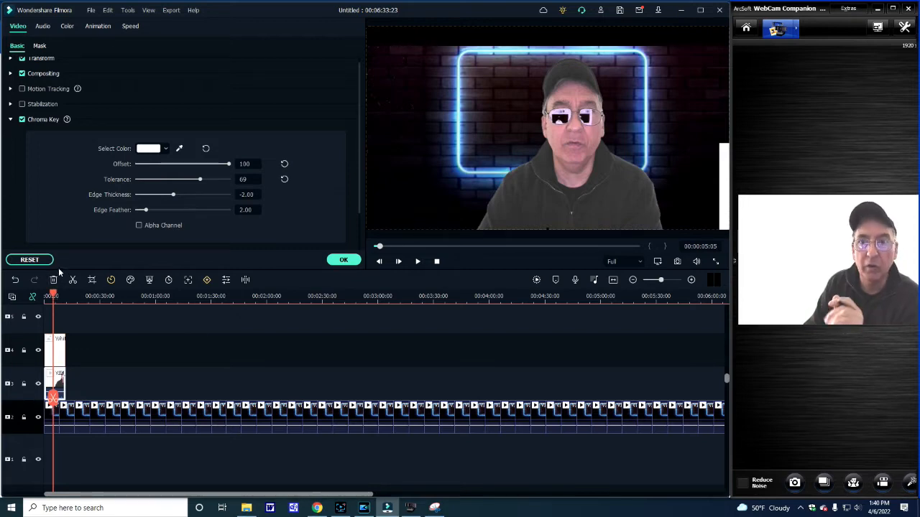
In Snipping Tool, capture a narrow black strip of the preview background directly beside the white strip and matching its height
left_click(85, 506)
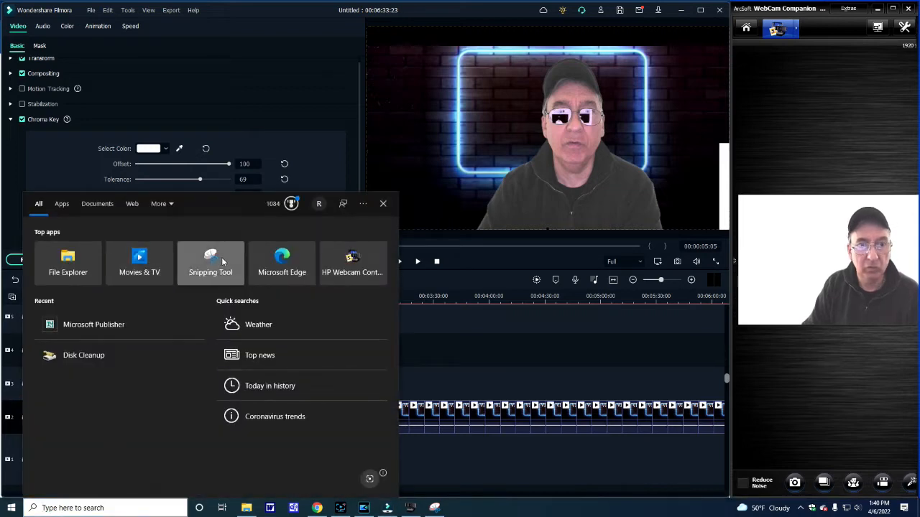
left_click(211, 262)
left_click(429, 114)
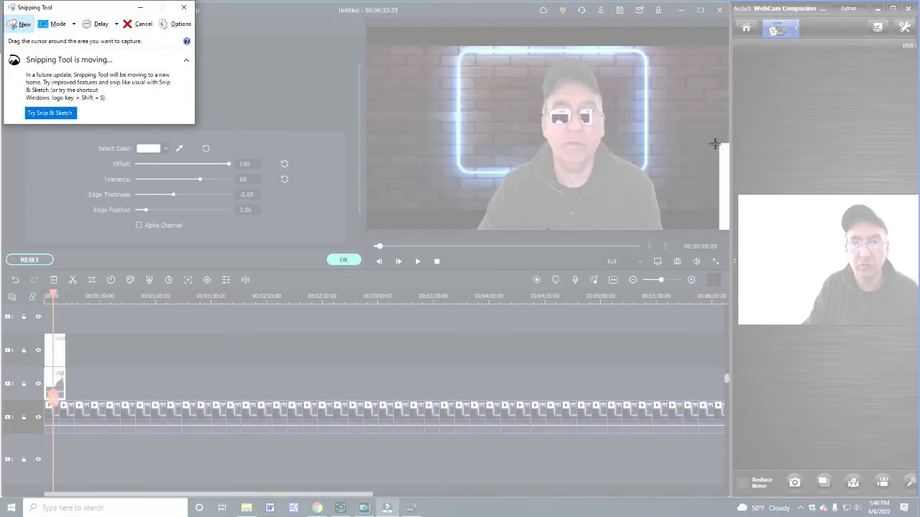
left_click_drag(716, 143, 697, 230)
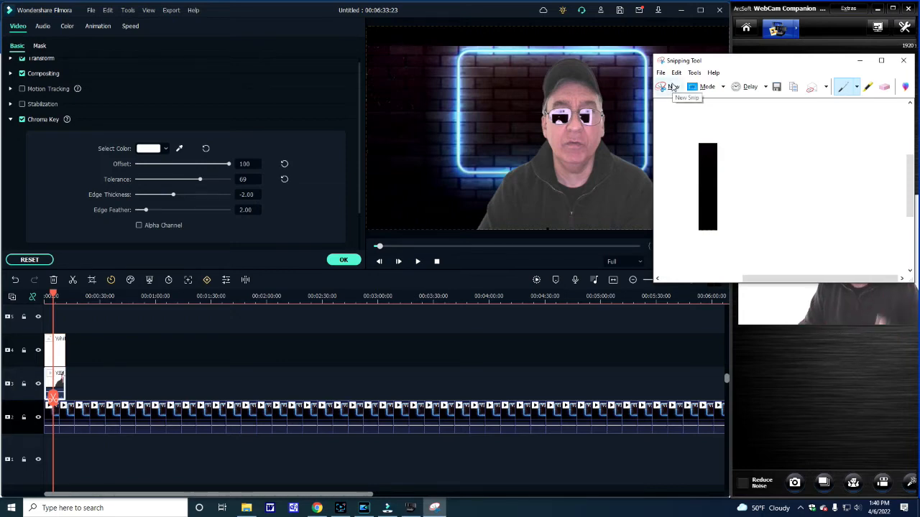
left_click(673, 87)
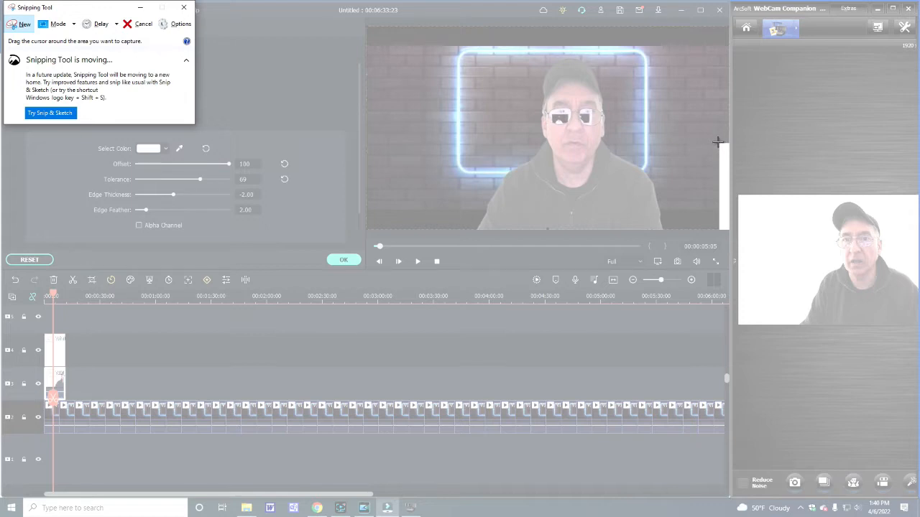
left_click_drag(716, 142, 697, 230)
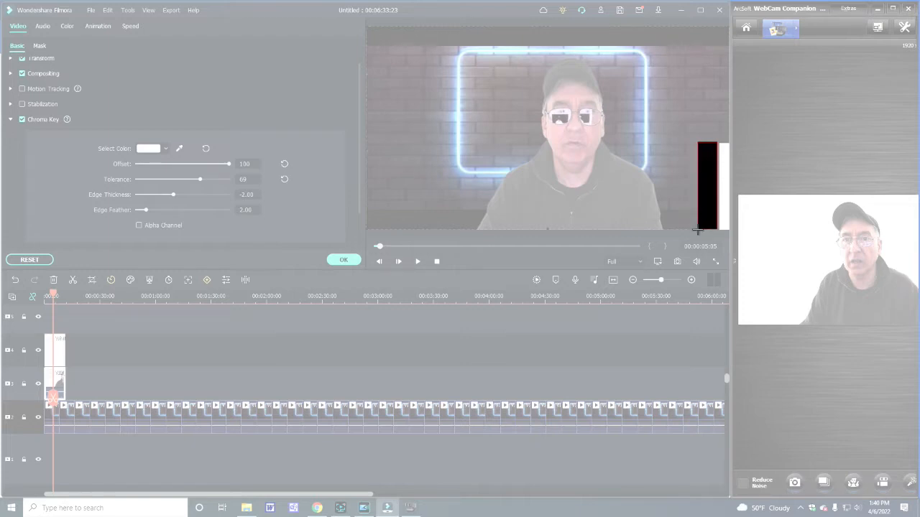
left_click_drag(697, 229, 697, 230)
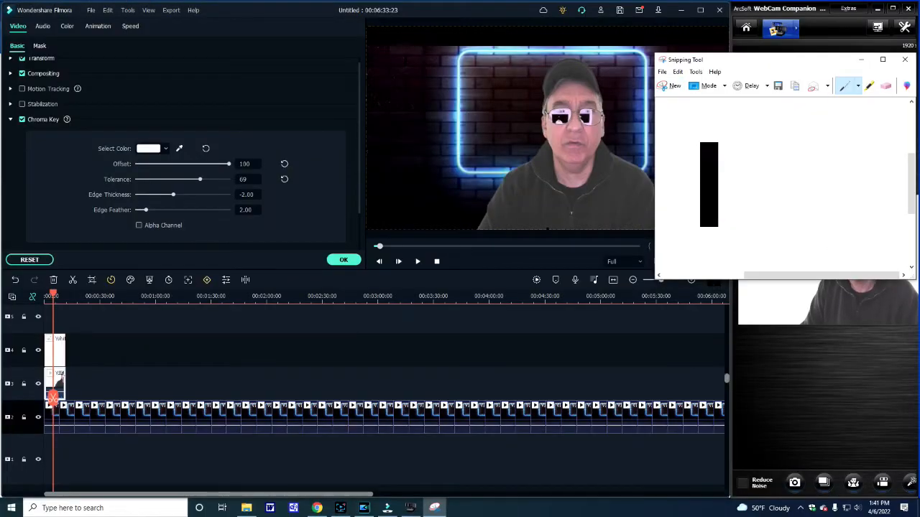
Save the black snip as the PNG file Picture 2 in the Pictures folder and close Snipping Tool
left_click(661, 72)
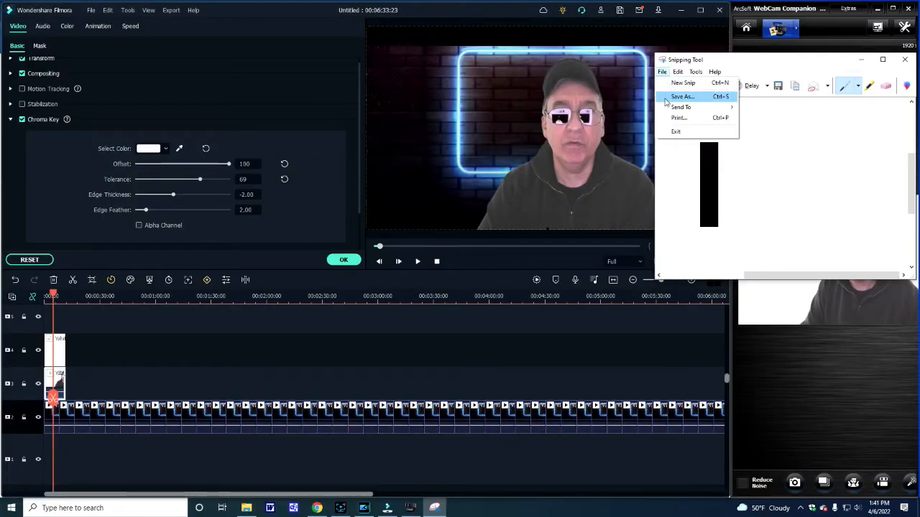
left_click(675, 103)
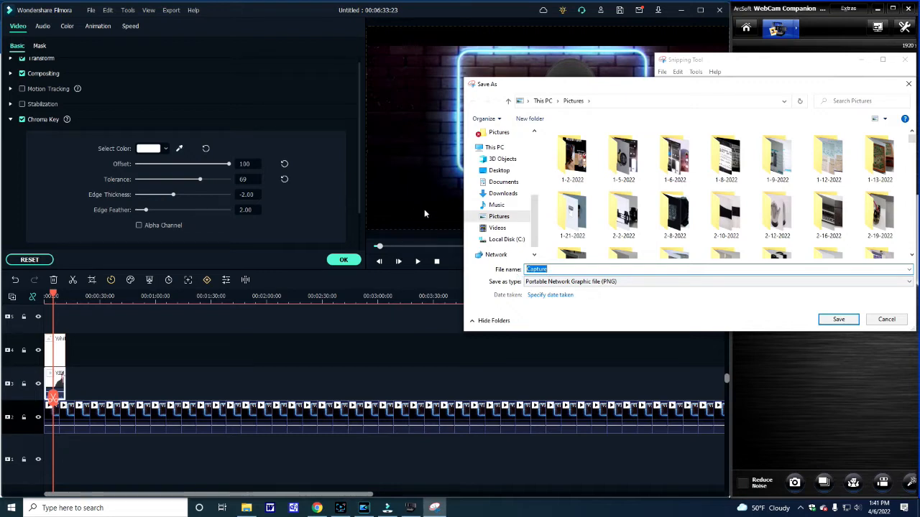
type("Picture")
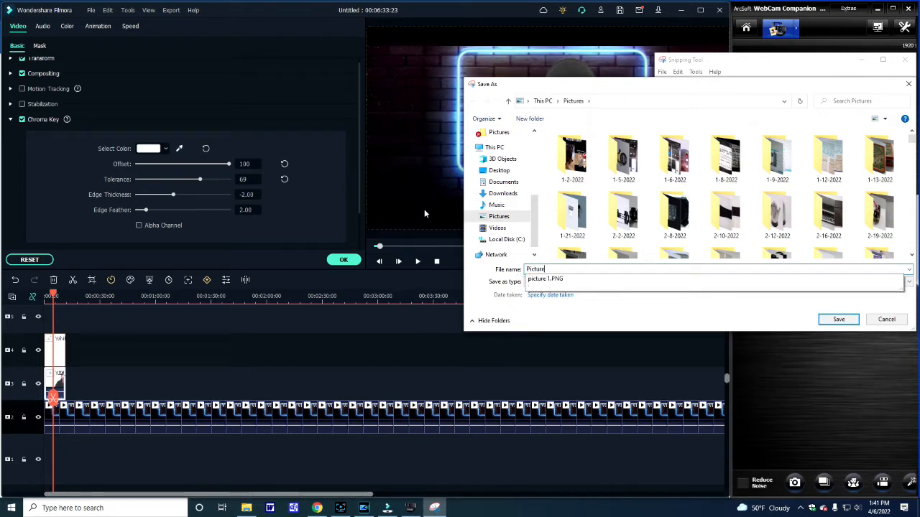
type(" 2")
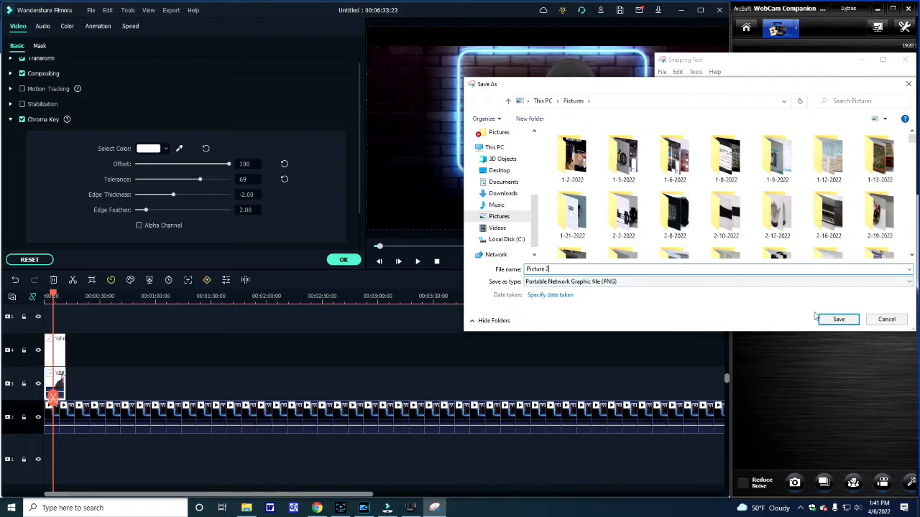
left_click(839, 319)
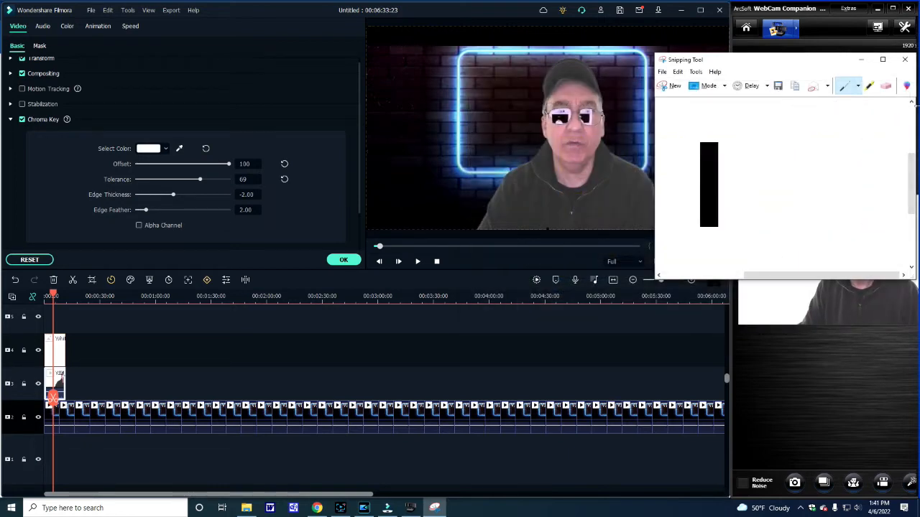
left_click(904, 59)
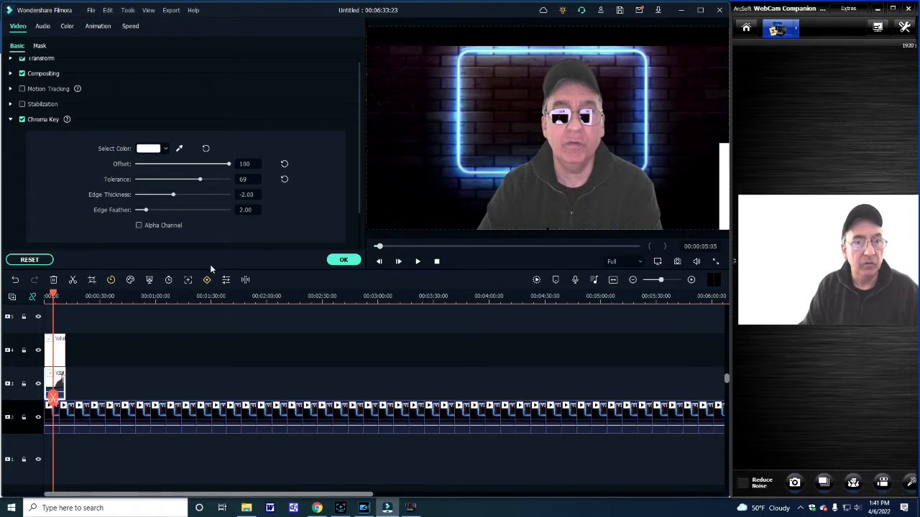
Accept the Chroma Key settings and import Picture 2 from the Pictures folder into the project media
left_click(343, 260)
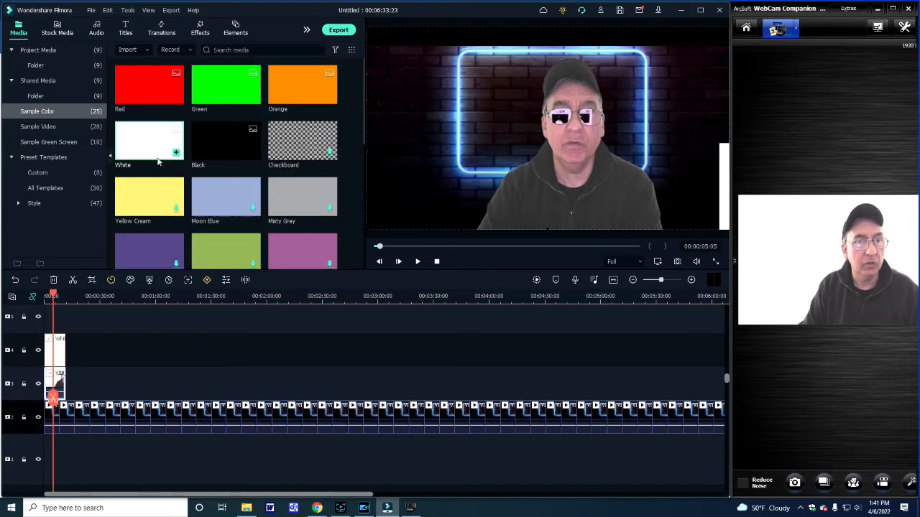
left_click(39, 51)
left_click(140, 52)
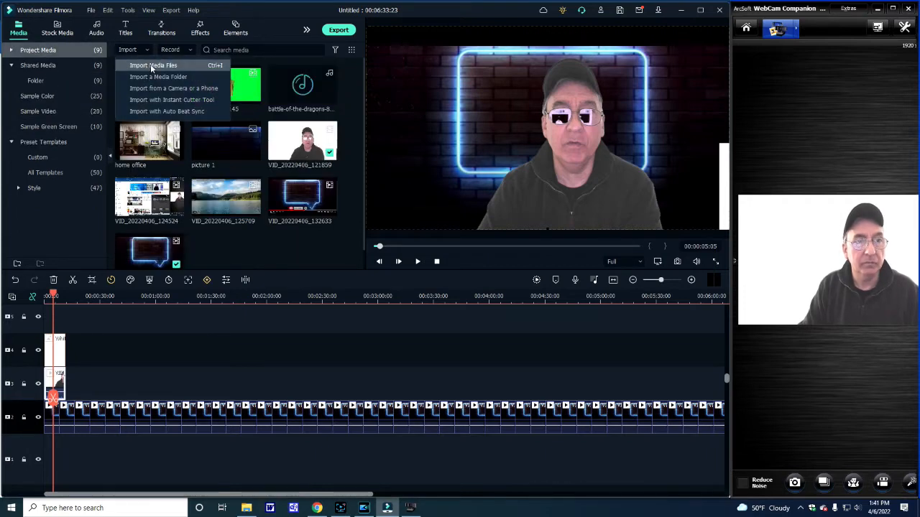
left_click(151, 66)
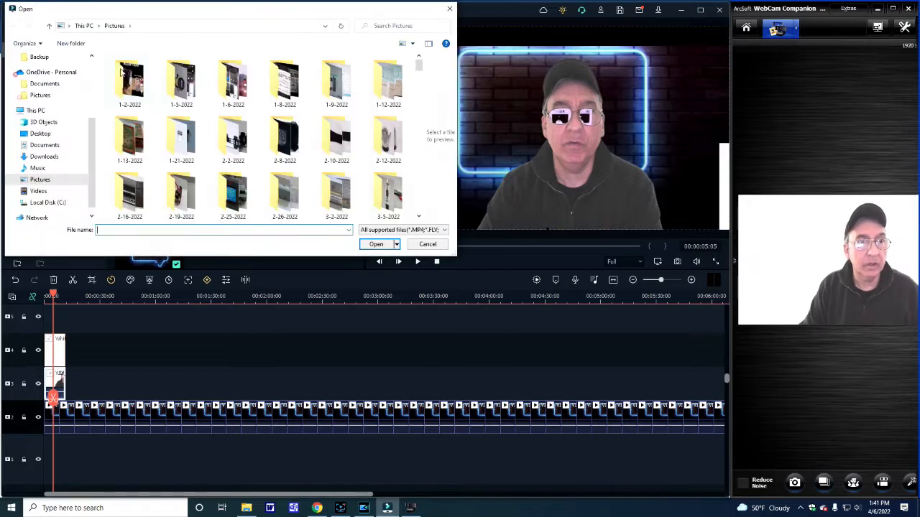
scroll(45, 119, "up", 3)
left_click(41, 112)
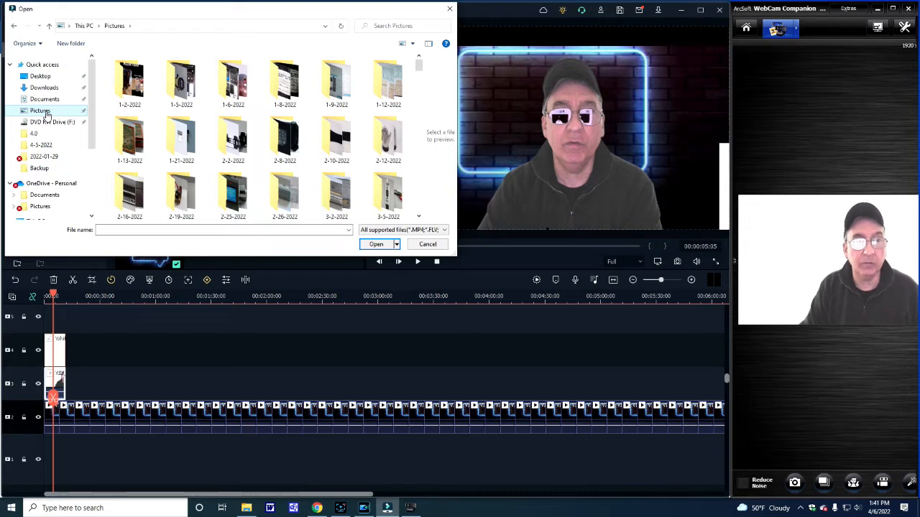
left_click_drag(419, 65, 411, 159)
left_click(391, 154)
left_click(376, 245)
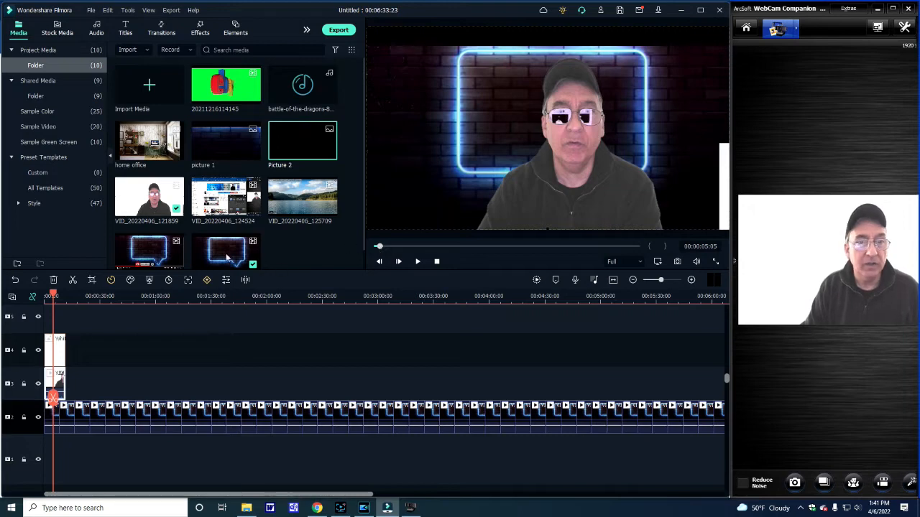
Place Picture 2 on track 5, extend it to the webcam clip's end, and shrink it to cover the white strip at the lower right edge
left_click_drag(314, 143, 52, 329)
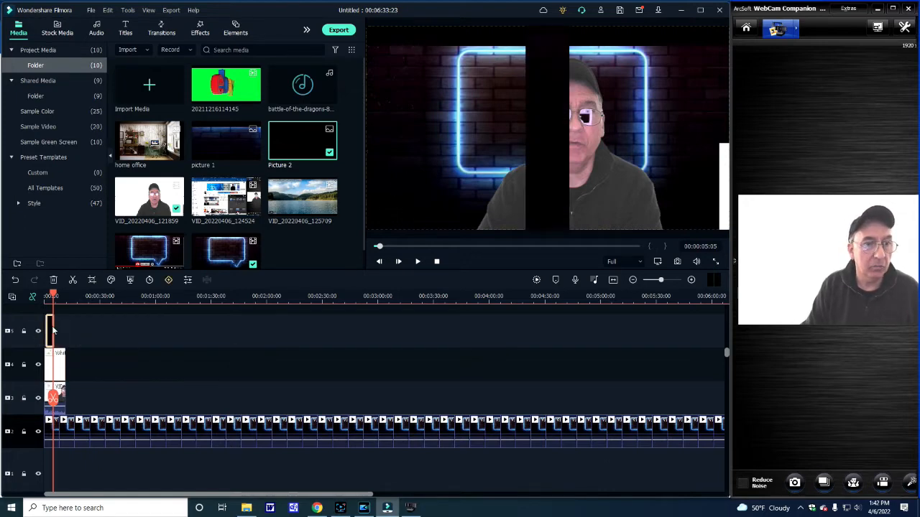
left_click_drag(52, 325, 65, 327)
left_click(536, 40)
left_click_drag(528, 28, 536, 76)
left_click_drag(535, 132, 726, 194)
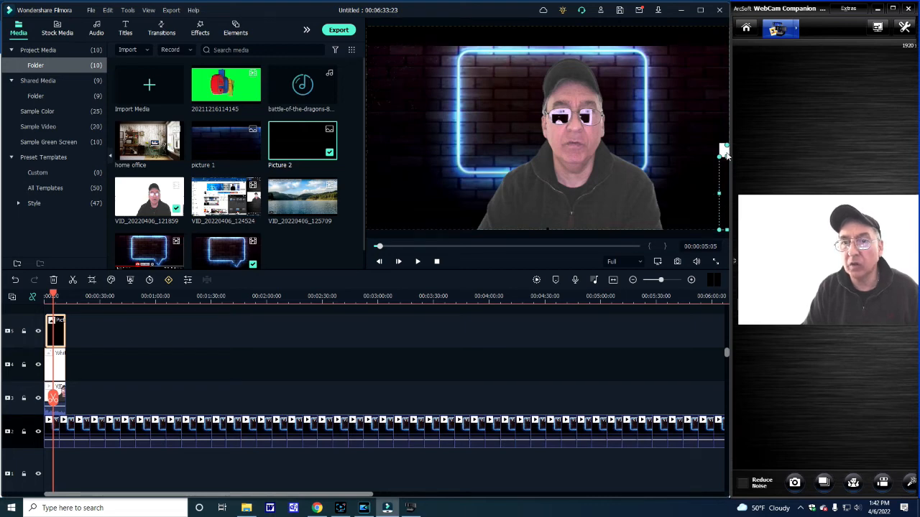
left_click_drag(725, 156, 726, 136)
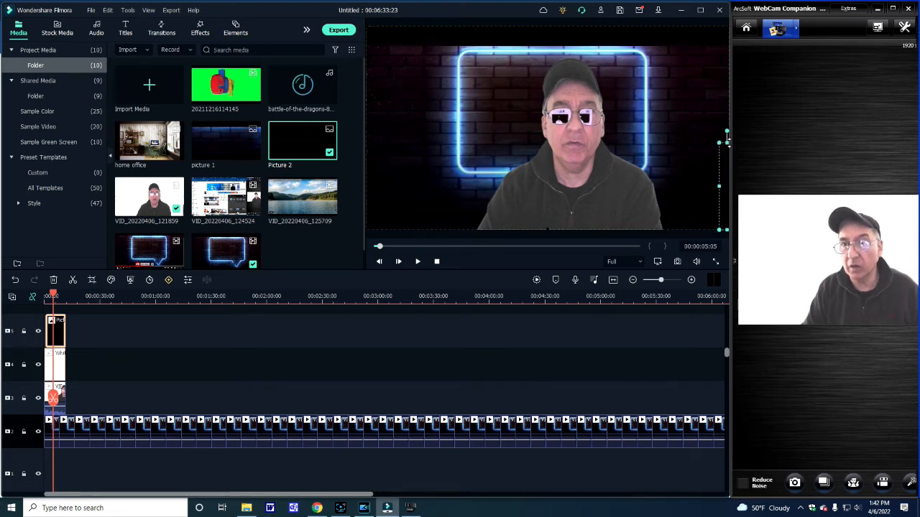
Reselect the black Picture 2 patch and raise its lower edge slightly to expose the bottom of the white strip
left_click(677, 388)
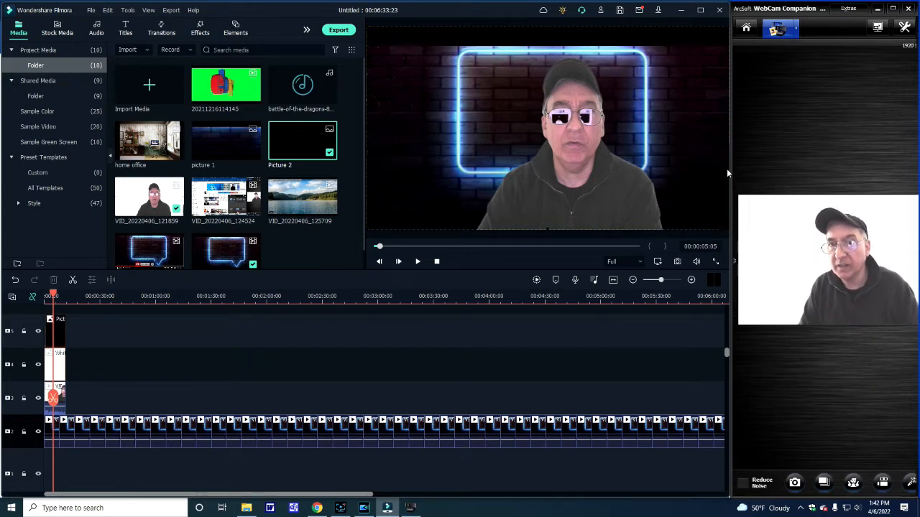
left_click(726, 211)
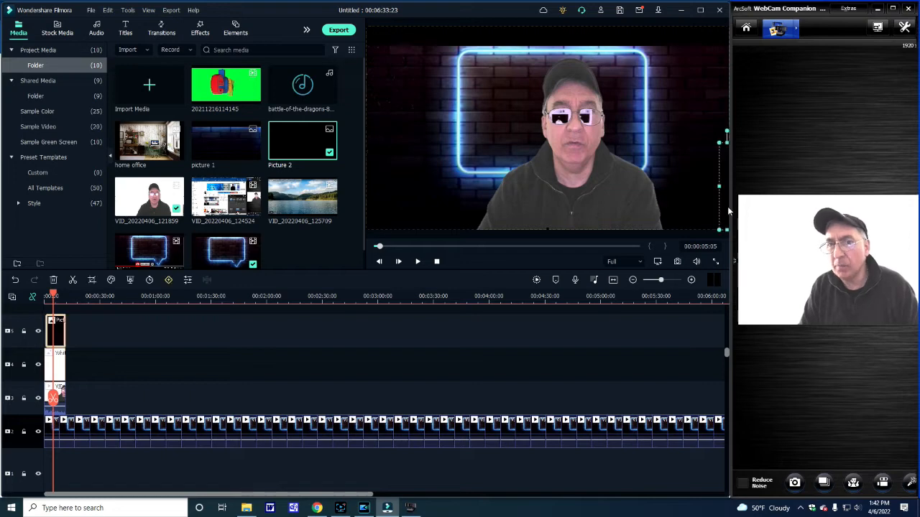
left_click_drag(725, 230, 723, 223)
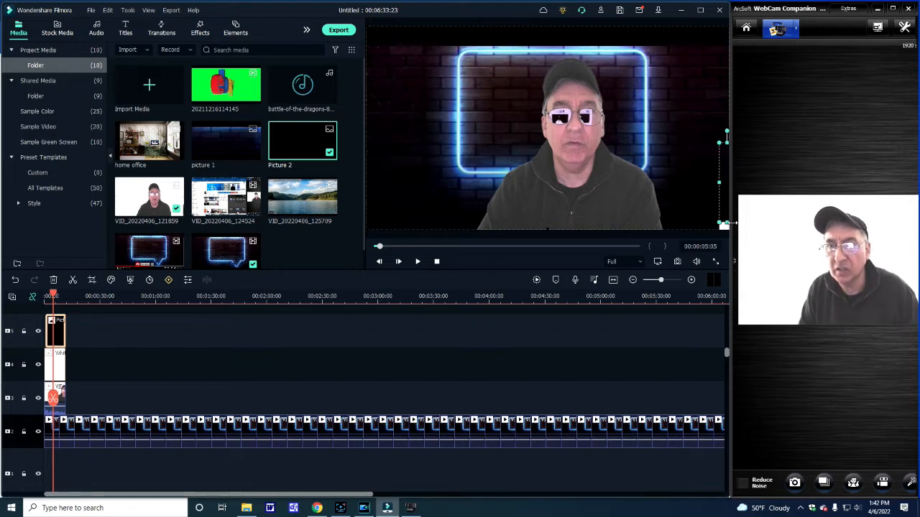
Return the playhead to the start of the clips and cut the black Picture 2 patch from track 5
left_click(644, 338)
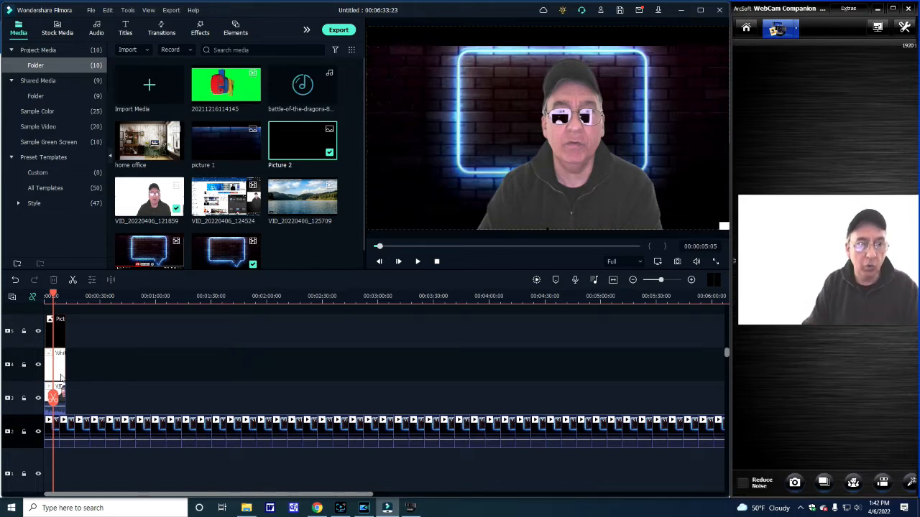
left_click_drag(53, 295, 47, 296)
right_click(60, 332)
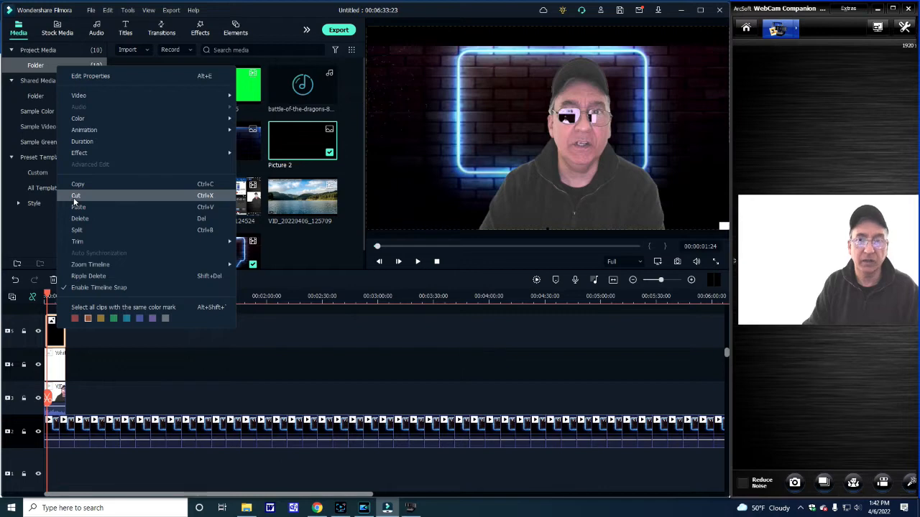
left_click(76, 195)
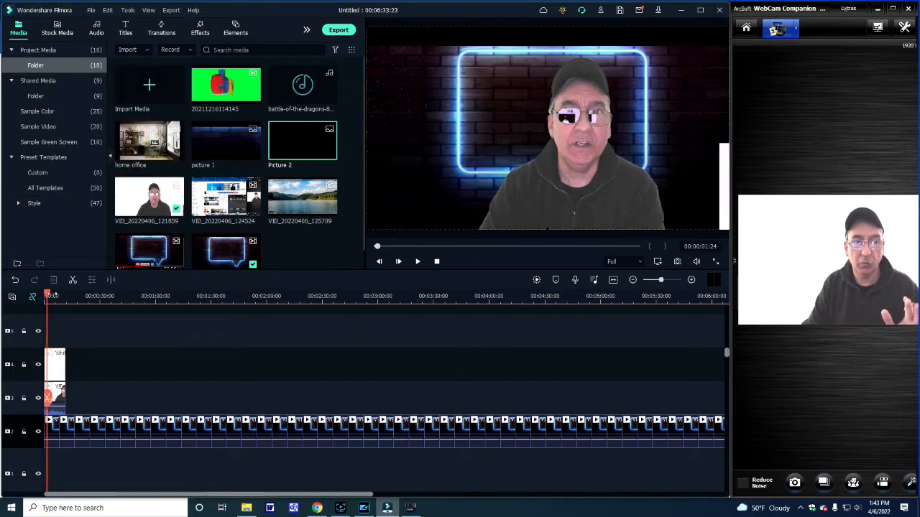
Try to select the row of looping neon background clips on track 2 for removal
right_click(82, 432)
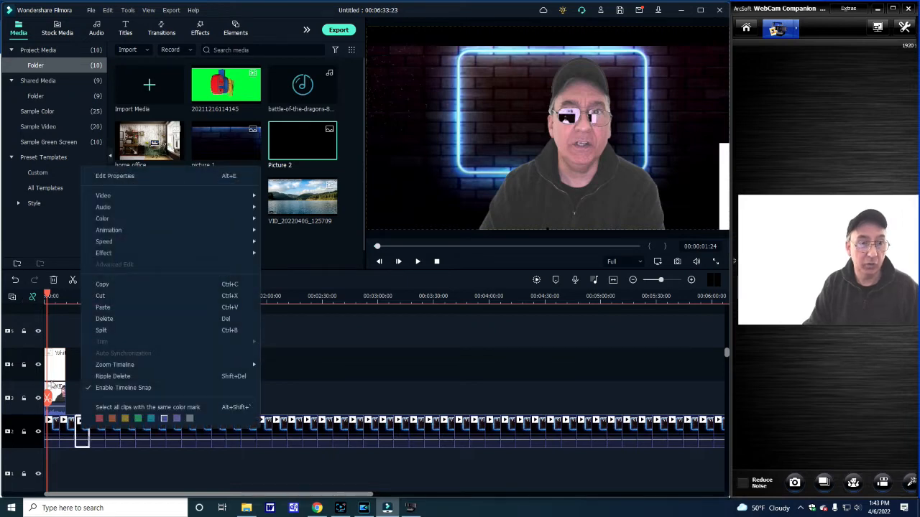
left_click(360, 388)
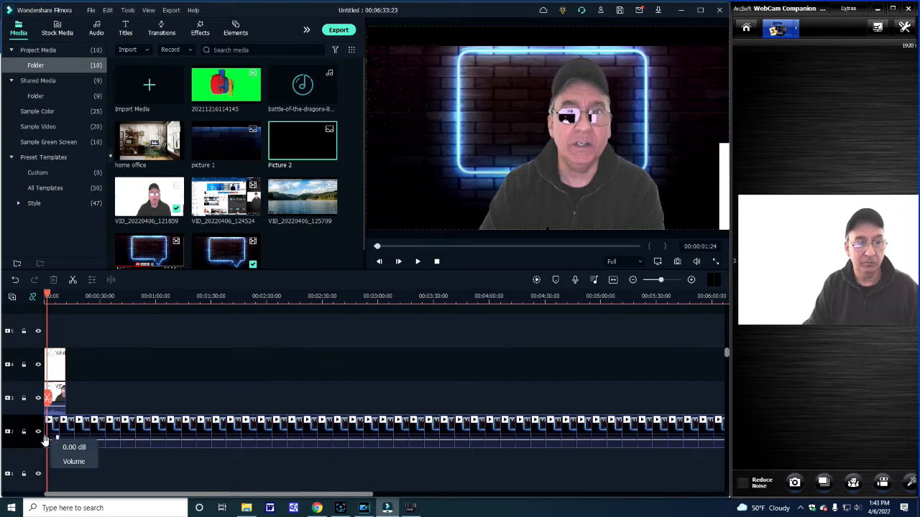
left_click_drag(49, 439, 355, 463)
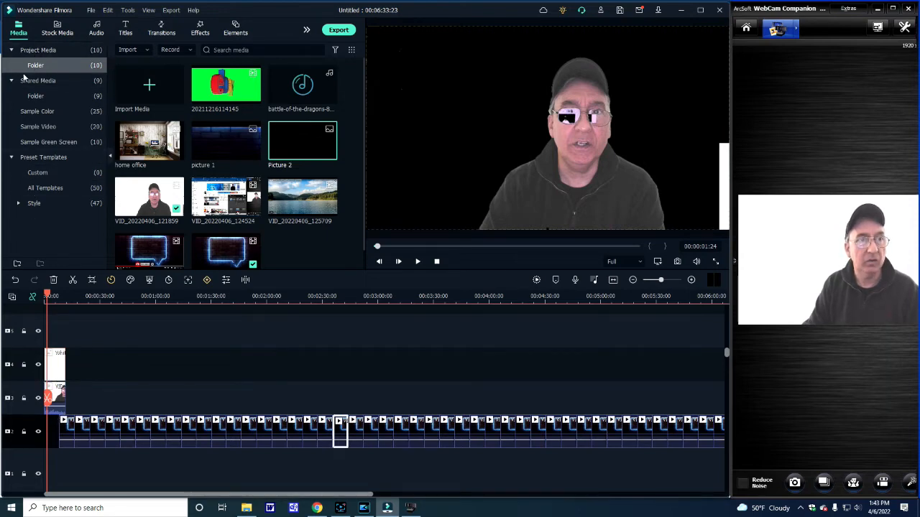
Undo the timeline edits repeatedly until only the first two neon clips on track 4 remain
left_click(14, 280)
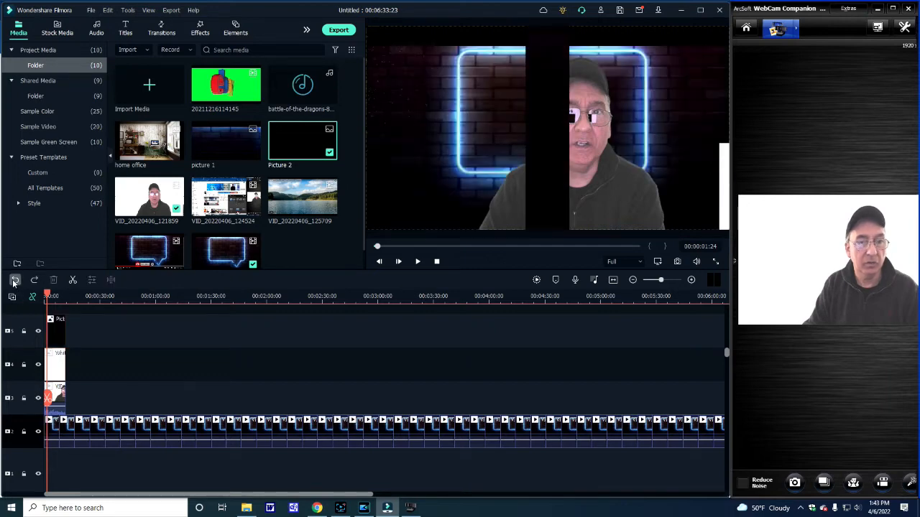
left_click(14, 280)
left_click(15, 280)
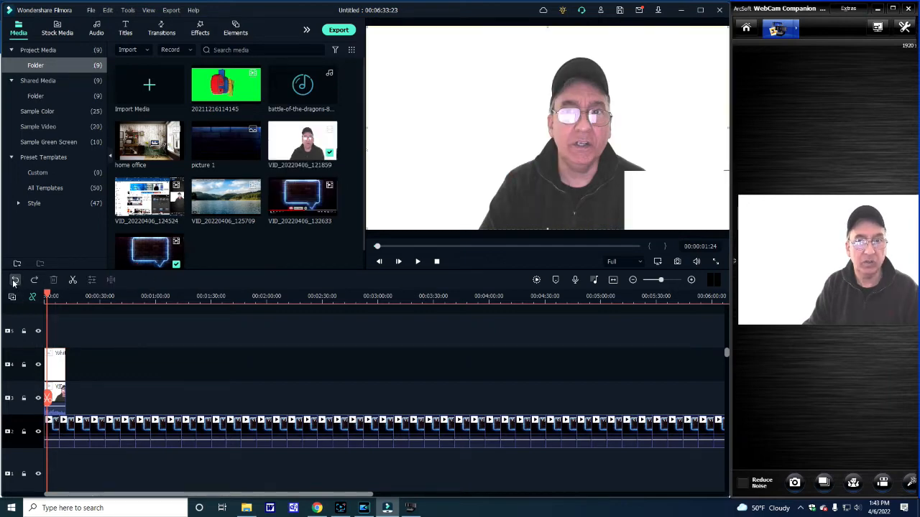
left_click(15, 281)
left_click(15, 280)
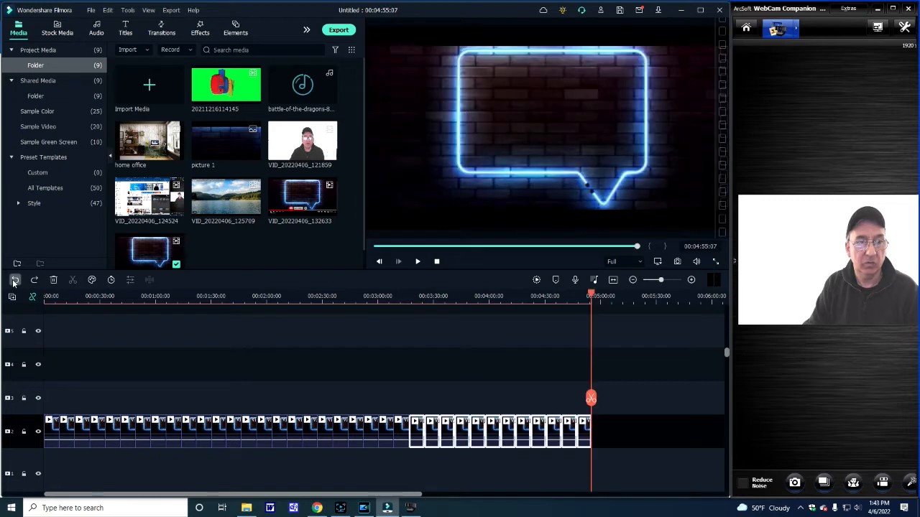
left_click(15, 280)
left_click(14, 280)
left_click(14, 280)
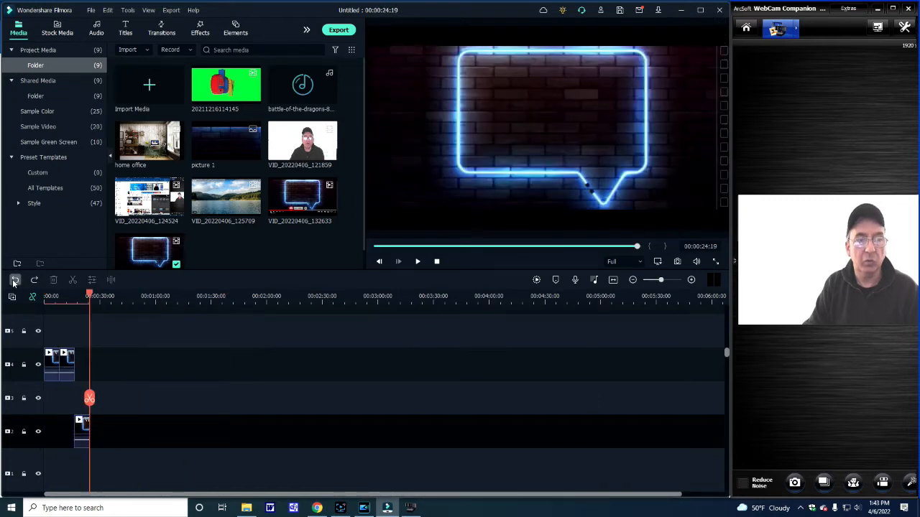
left_click(15, 281)
left_click(14, 280)
left_click(14, 281)
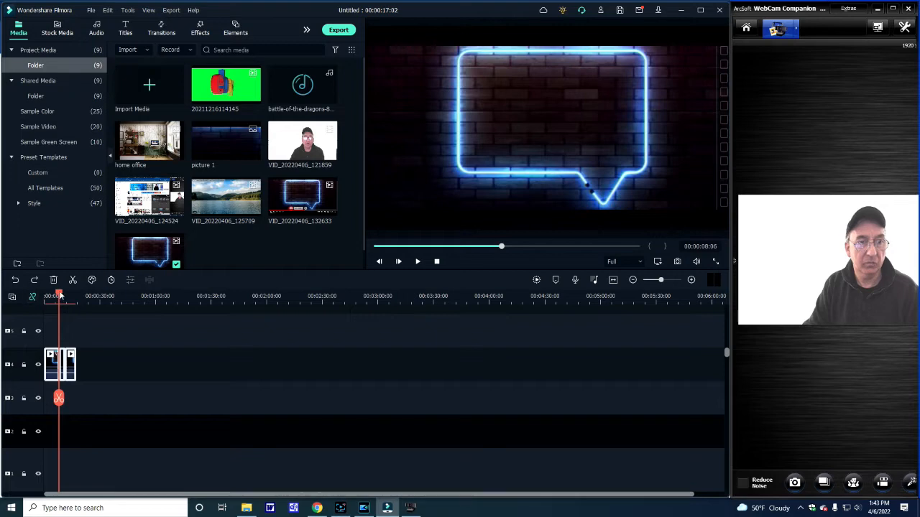
Cut the two remaining neon clips and place the webcam video VID_20220406_121859 at the start of track 4
left_click_drag(61, 295, 21, 297)
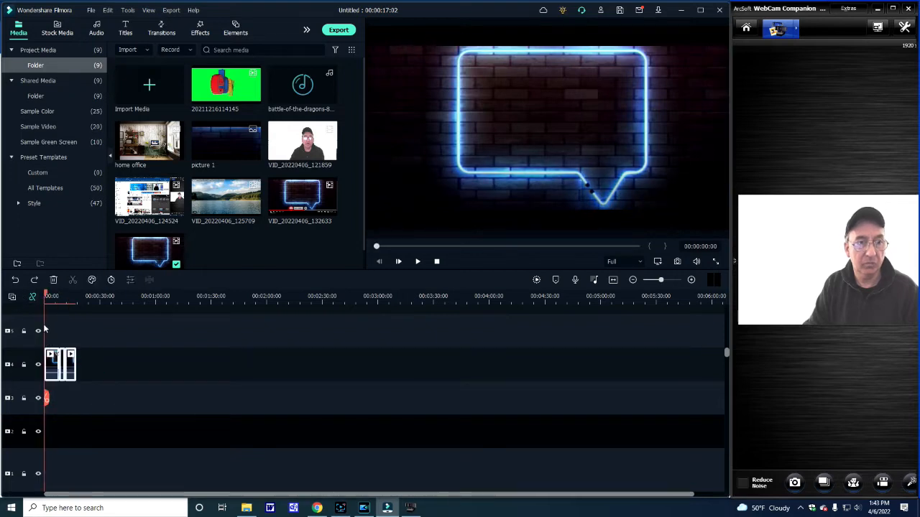
right_click(68, 363)
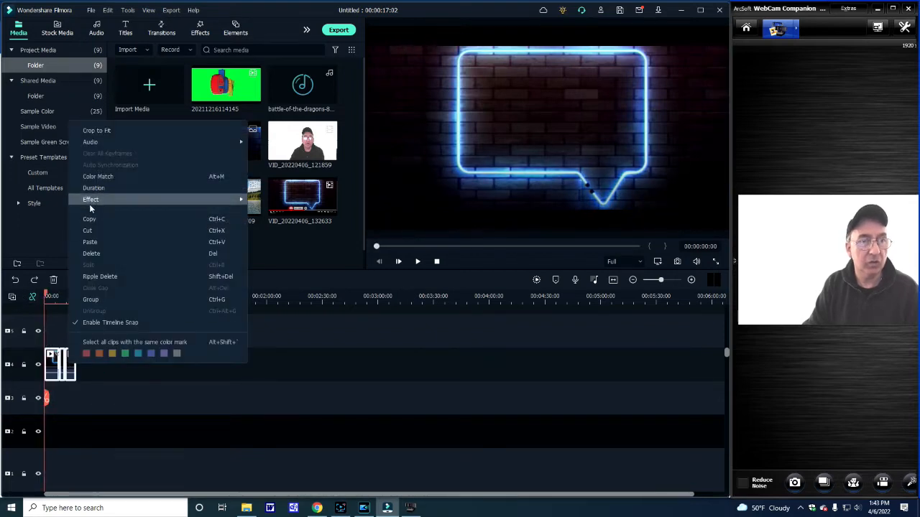
left_click(90, 233)
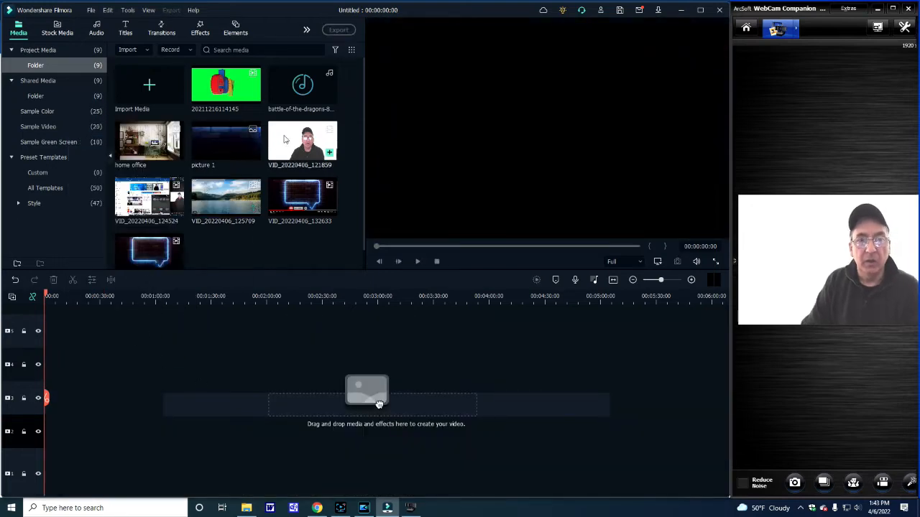
left_click_drag(284, 140, 283, 145)
left_click_drag(378, 405, 55, 366)
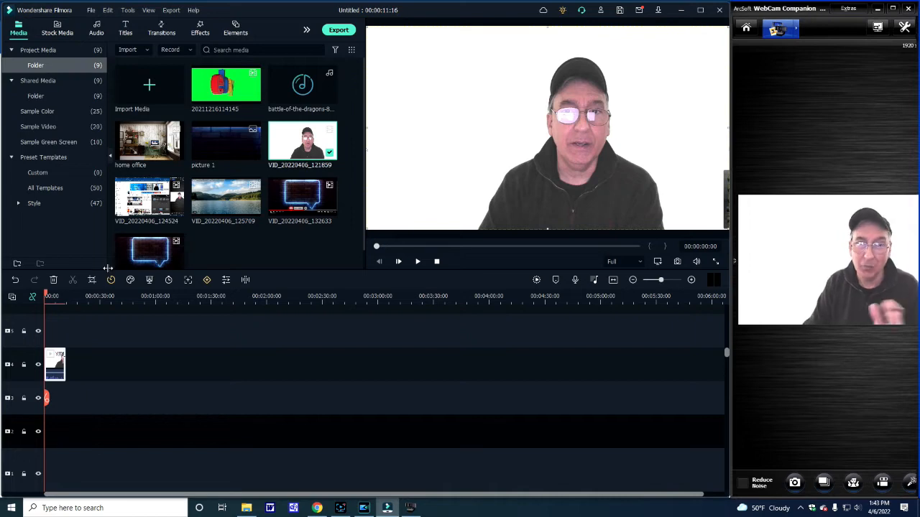
Add the White sample color to track 5 above the webcam video and extend it to the webcam clip's end
left_click(41, 112)
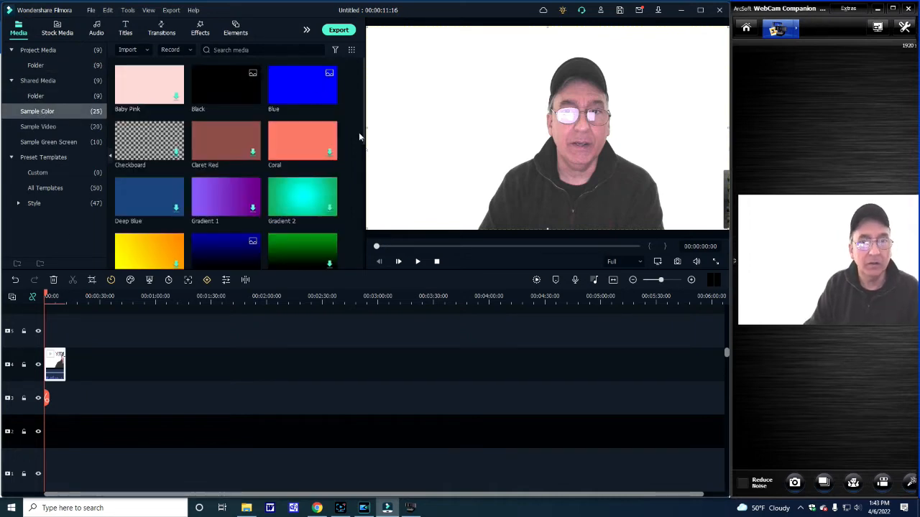
left_click_drag(364, 141, 368, 282)
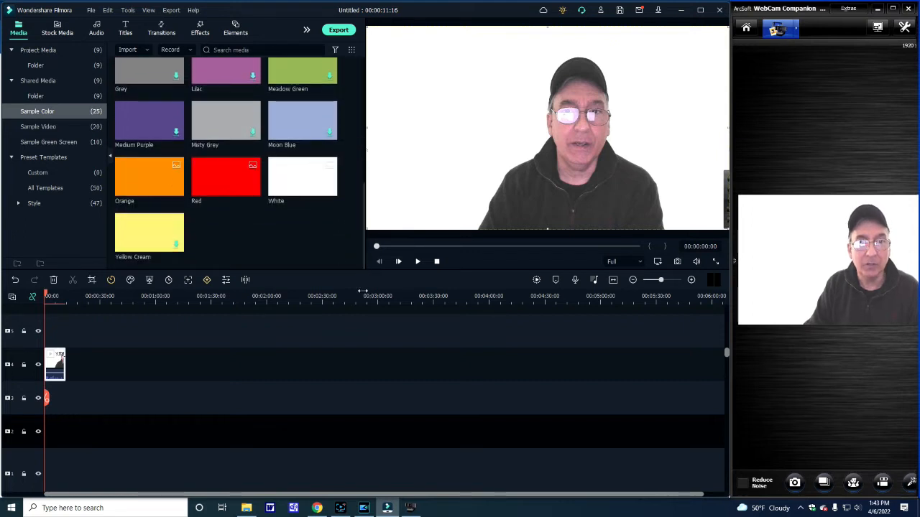
left_click_drag(133, 267, 62, 337)
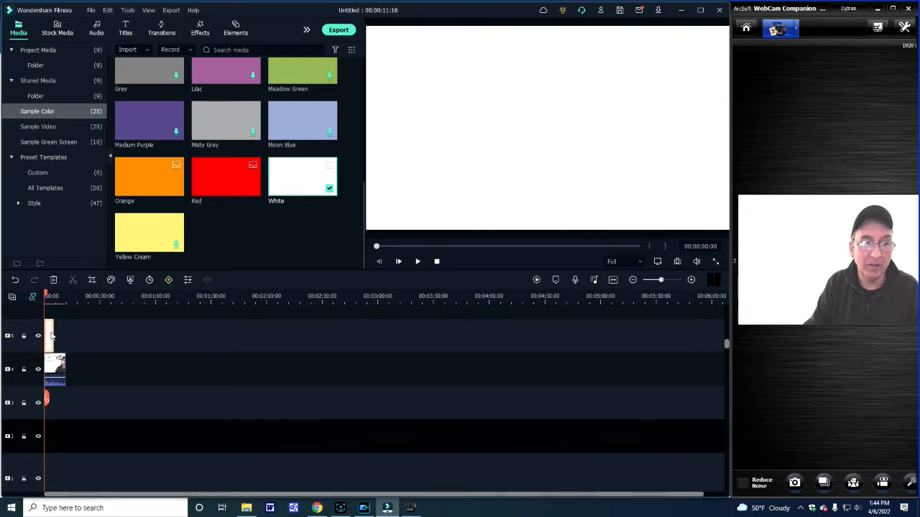
left_click_drag(51, 335, 66, 332)
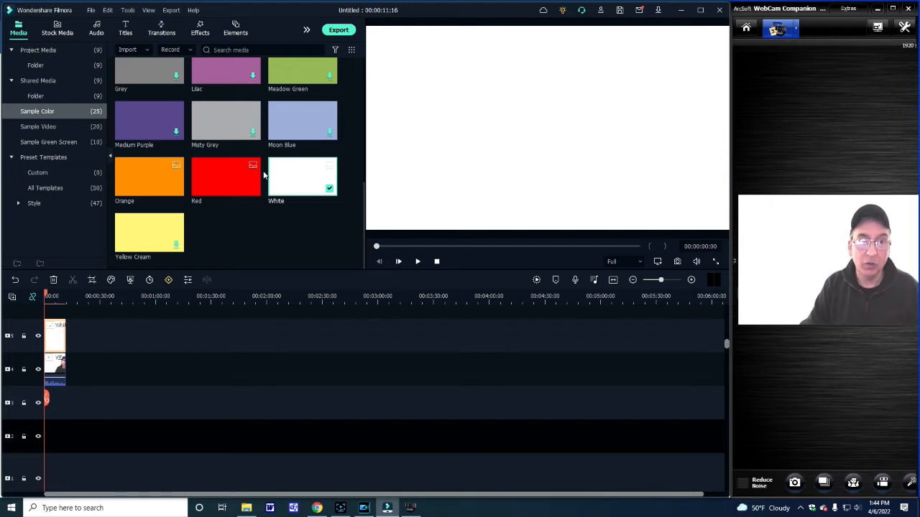
Shrink the white color to a narrow patch covering the dark strip at the webcam picture's lower right edge
left_click(377, 33)
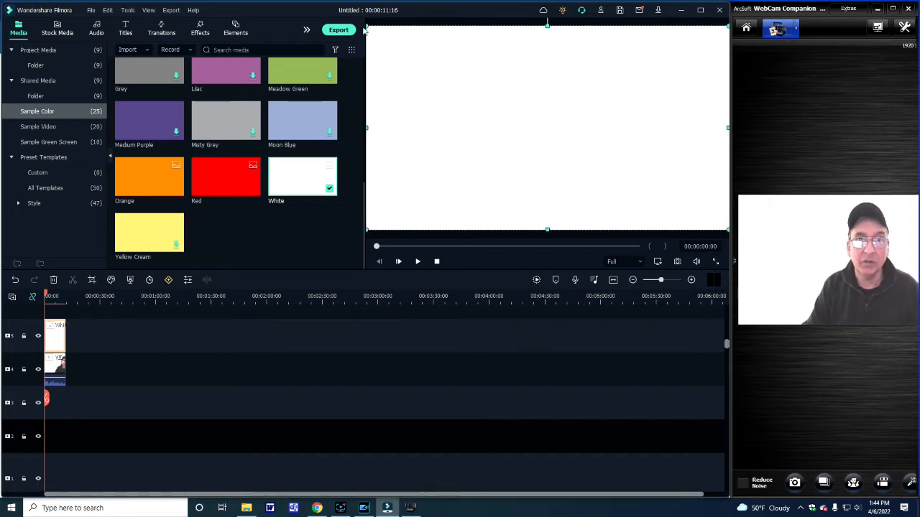
left_click_drag(367, 25, 728, 193)
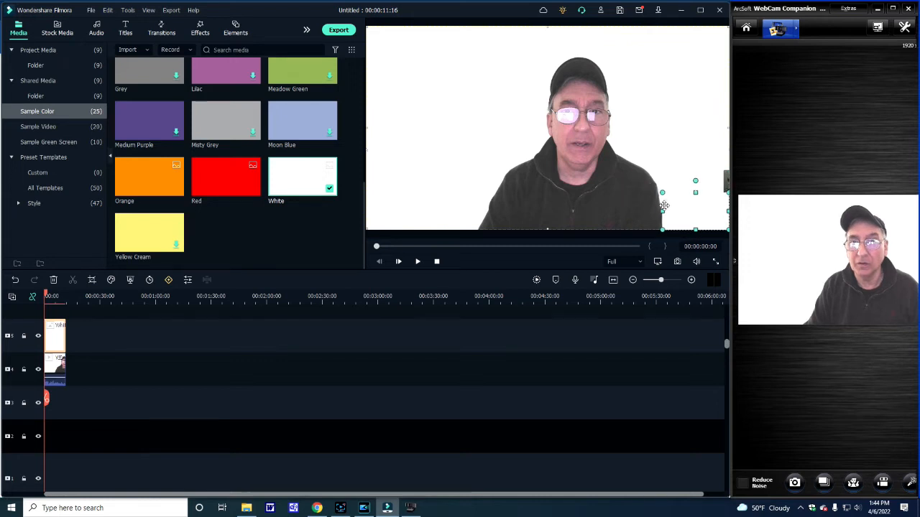
left_click_drag(662, 210, 706, 214)
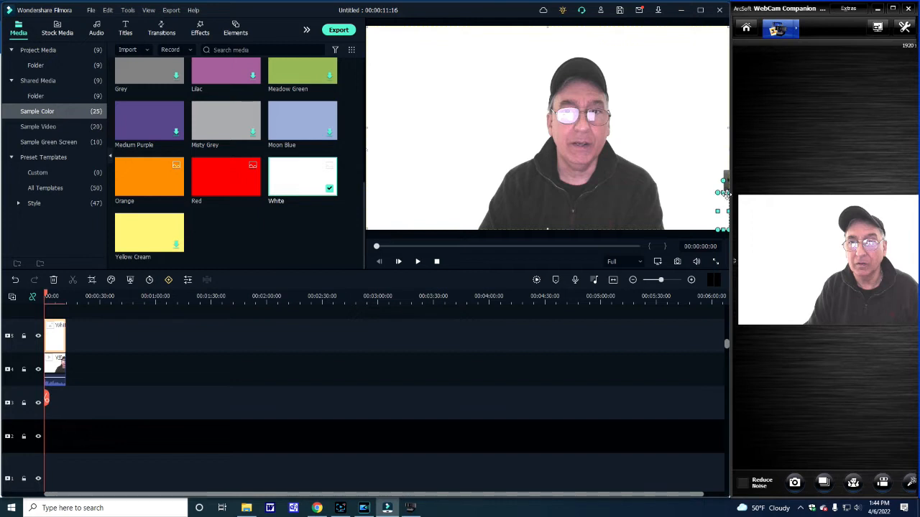
left_click_drag(724, 181, 727, 154)
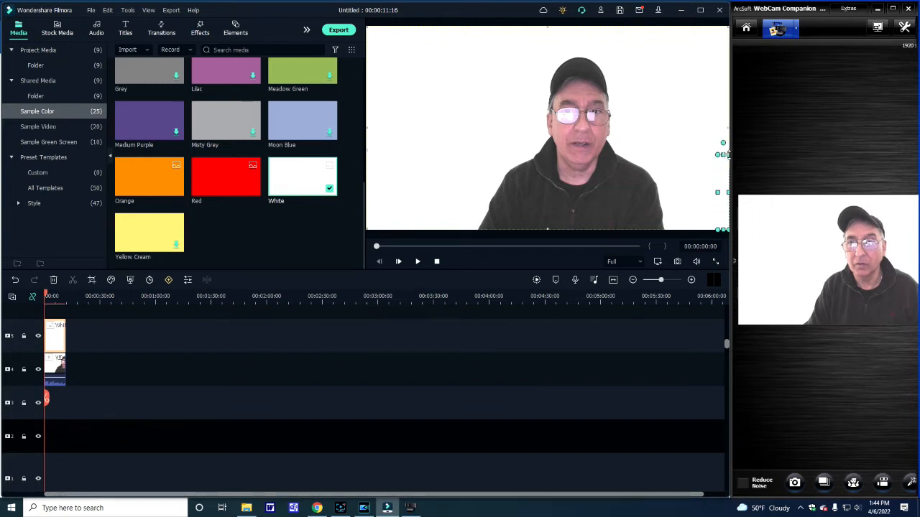
left_click(684, 393)
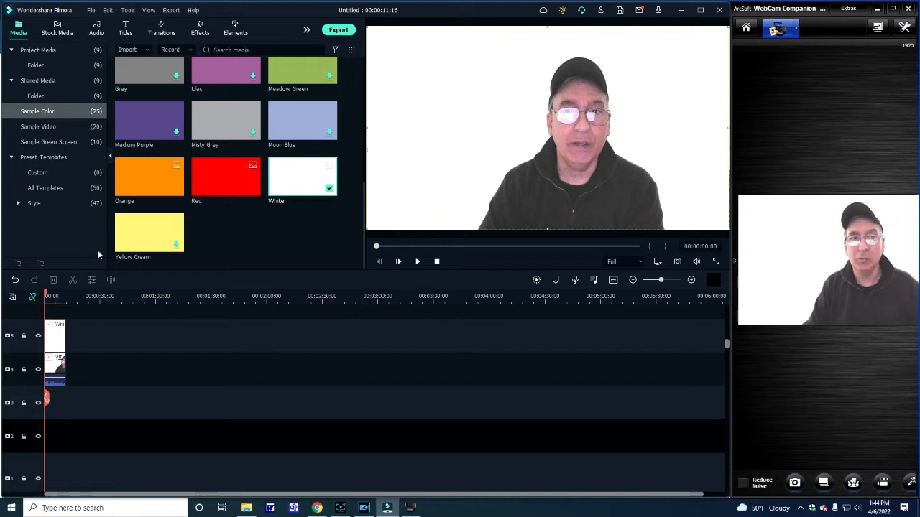
Show the project media, open the PC screen recorder, and bring Filmora back into view with the recorder window below the preview
left_click(38, 49)
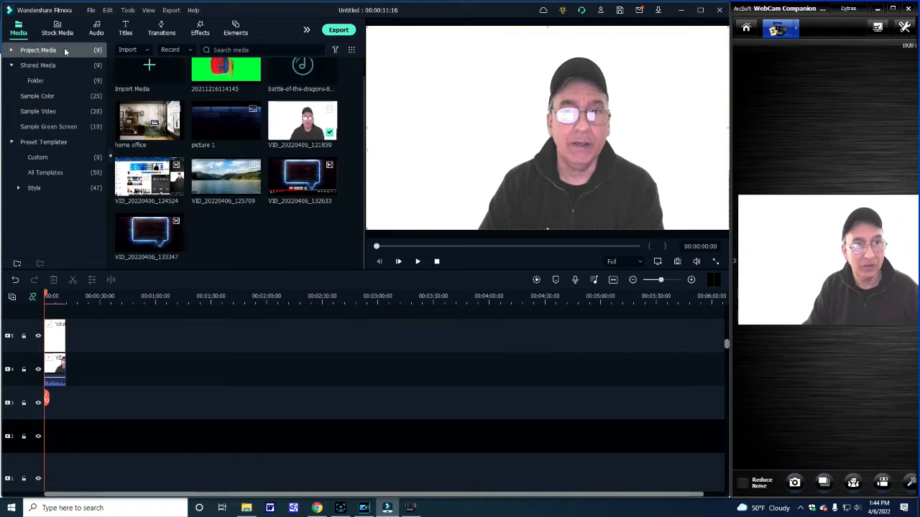
left_click(190, 49)
left_click(188, 77)
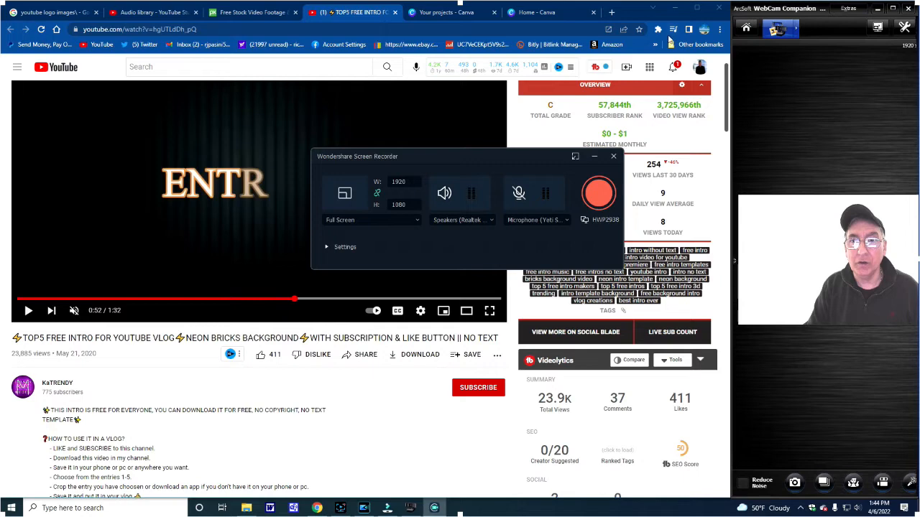
left_click(387, 508)
left_click_drag(483, 155, 562, 348)
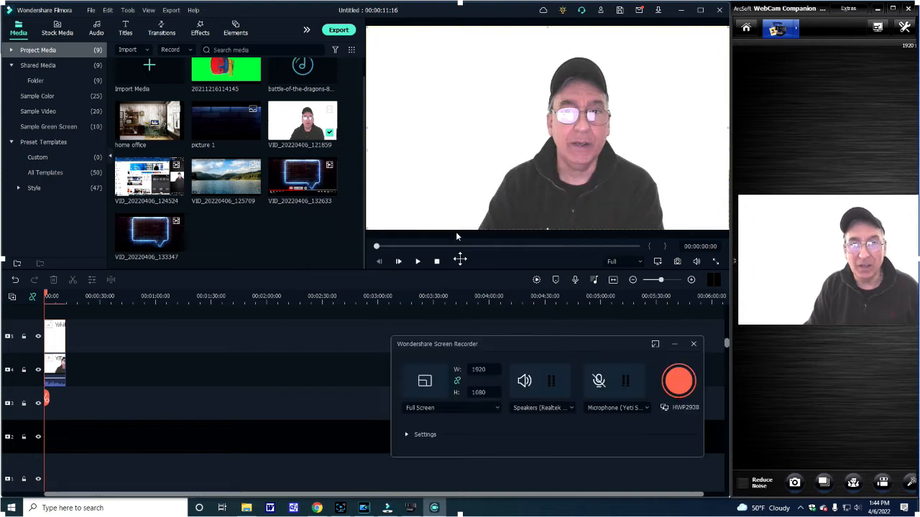
Set the recorder's capture area to Custom and fit it around the preview picture at 754 × 424
left_click(496, 407)
left_click(428, 445)
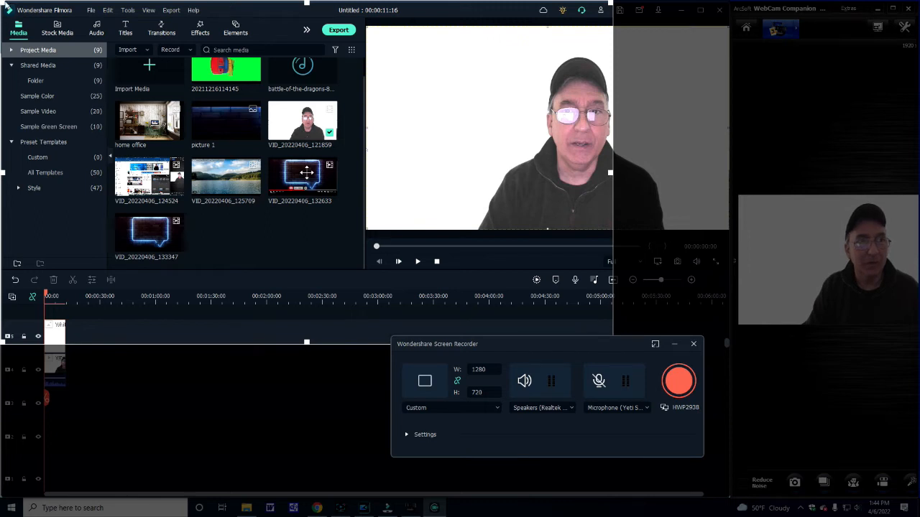
left_click_drag(3, 4, 369, 97)
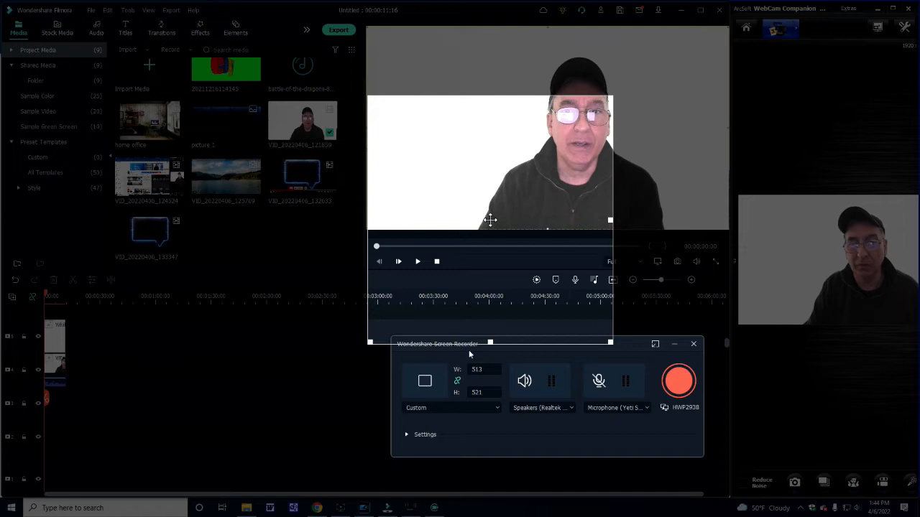
left_click_drag(490, 342, 499, 230)
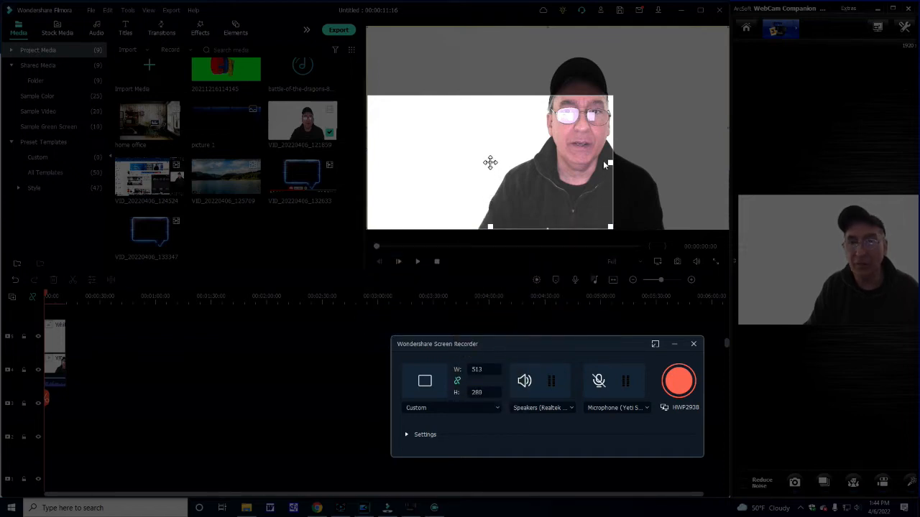
left_click_drag(610, 163, 727, 175)
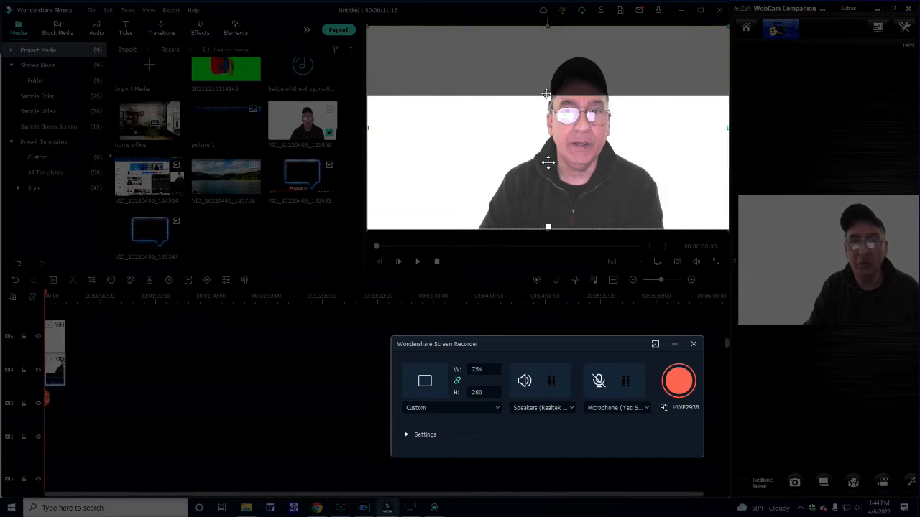
left_click_drag(546, 95, 555, 31)
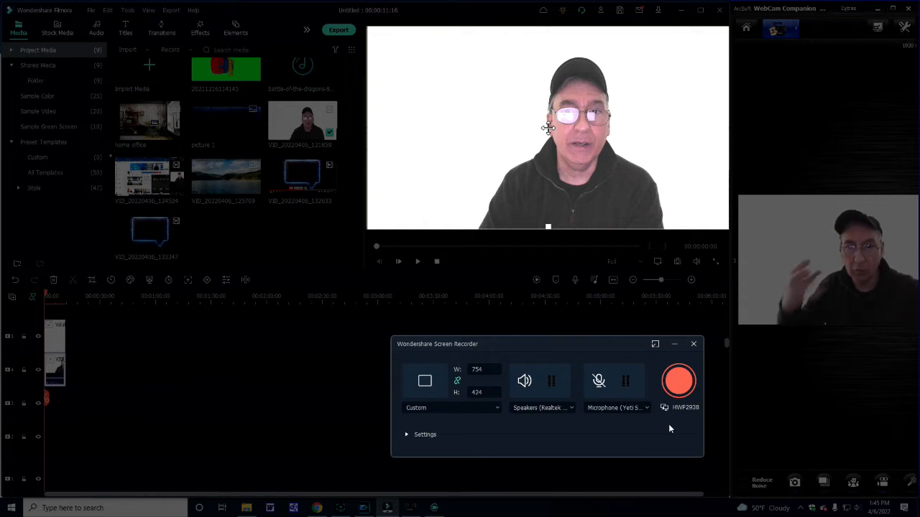
Record the full playback of the patched webcam video with the screen recorder, stop the recording, and close the recorder
left_click(685, 387)
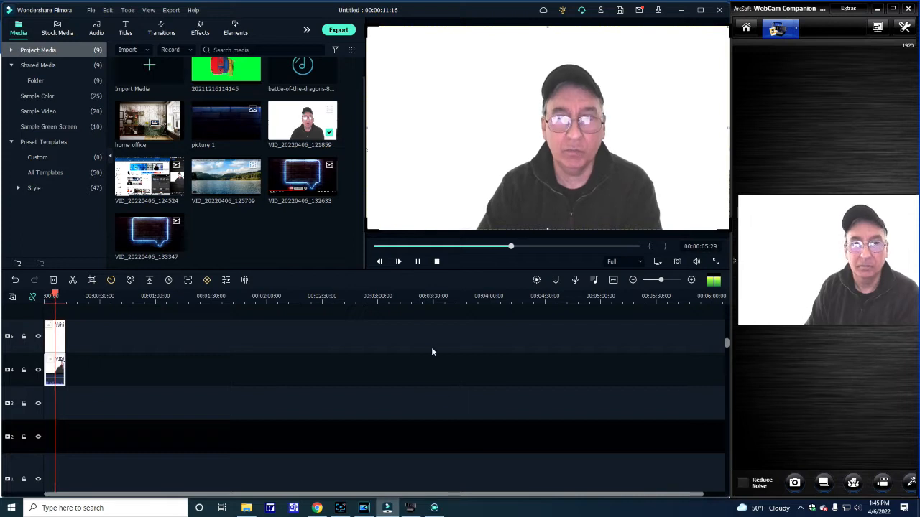
left_click(417, 263)
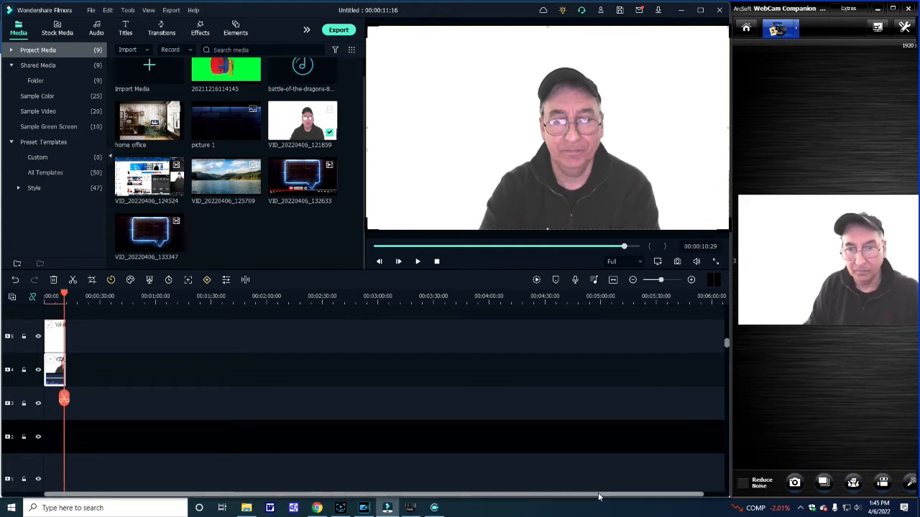
left_click(434, 508)
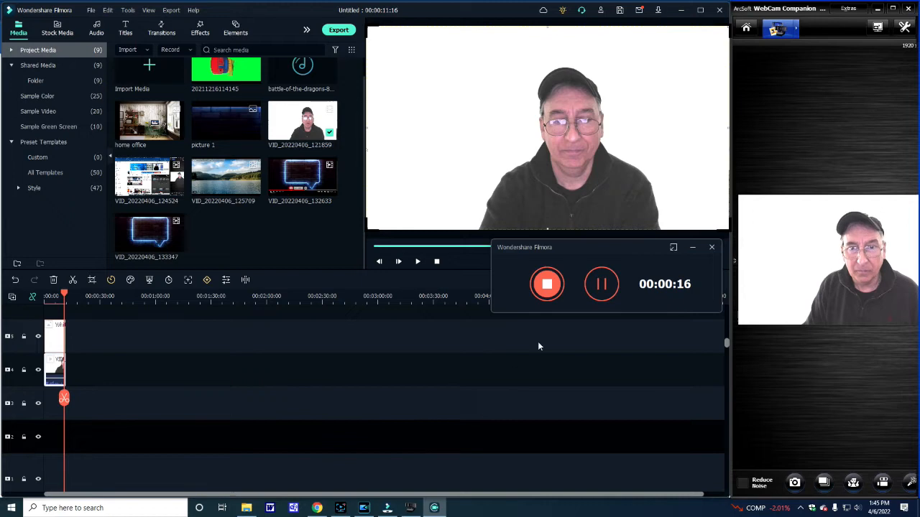
left_click(545, 283)
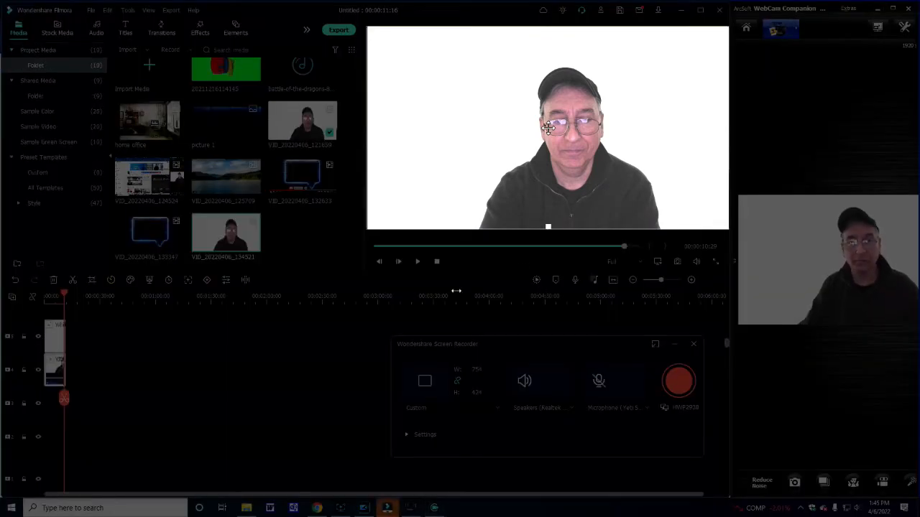
left_click(692, 345)
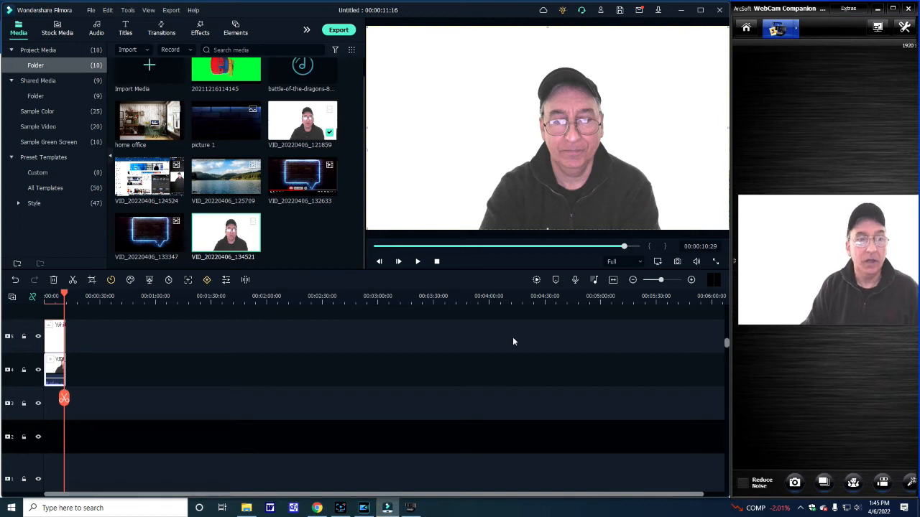
Delete the white patch and old webcam clip from the timeline and place VID_20220406_134521 at the start of track 5
mouse_move(256, 254)
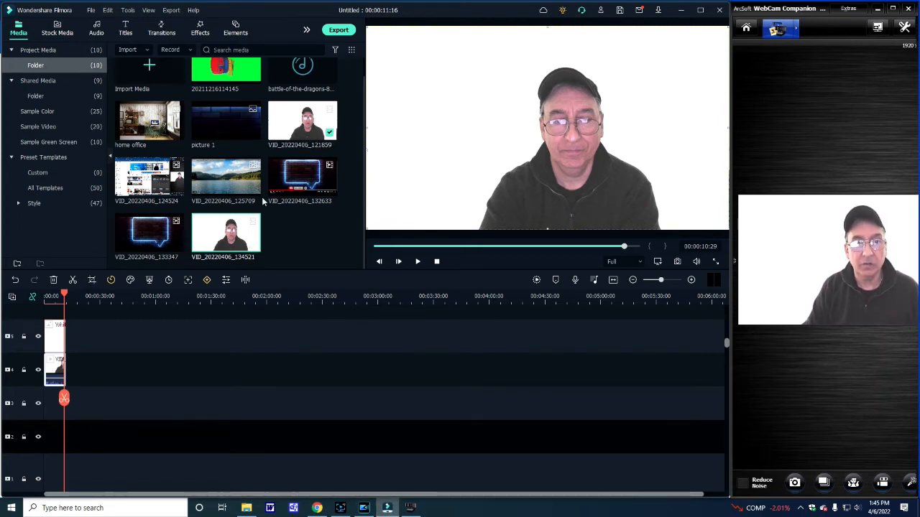
left_click_drag(88, 402, 22, 303)
key("Delete")
mouse_move(247, 233)
left_click_drag(379, 404, 48, 348)
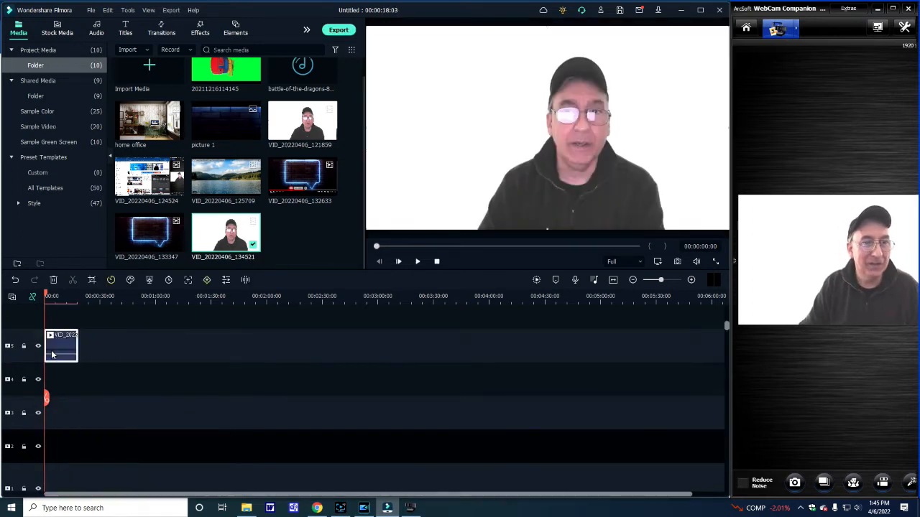
Play the first seconds of the new recording to check it and return the playhead to the start
left_click(417, 262)
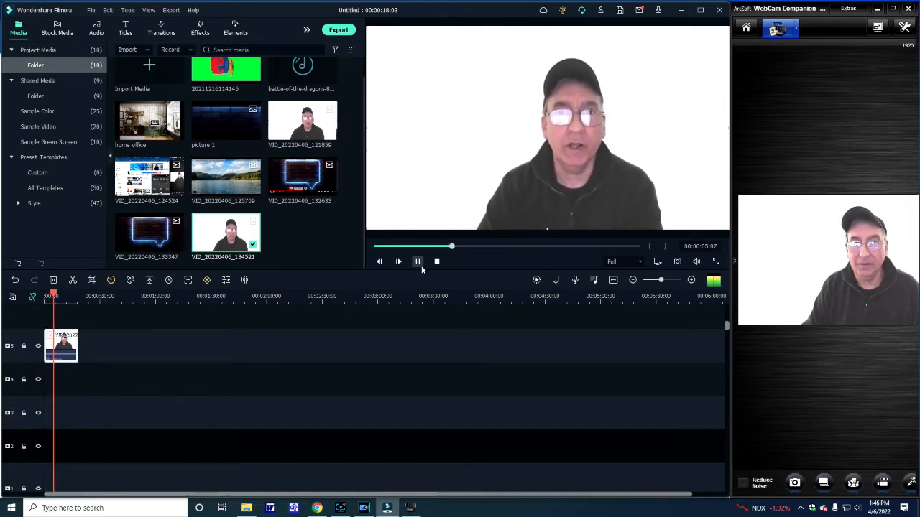
left_click(417, 261)
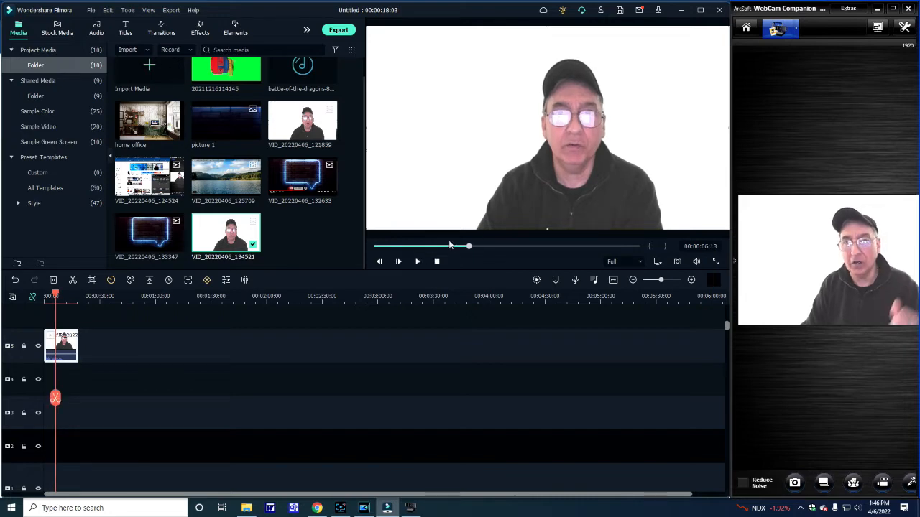
left_click_drag(469, 247, 356, 240)
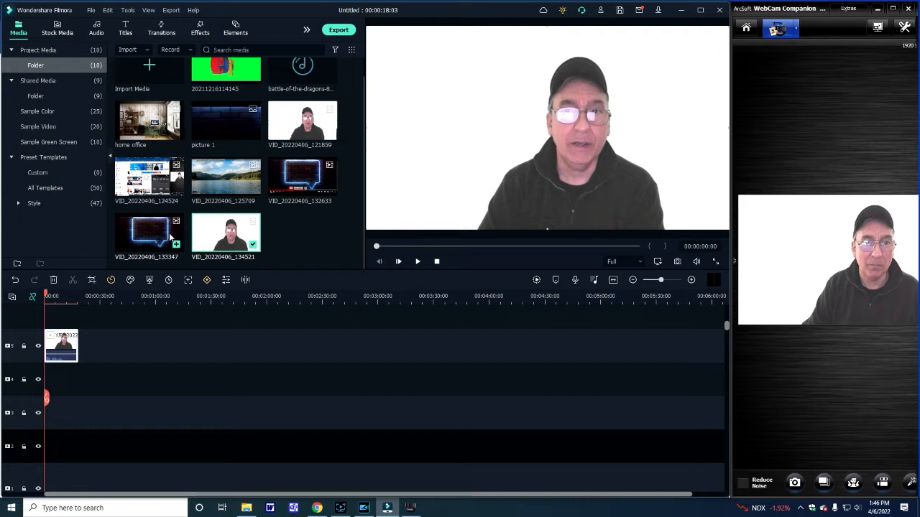
Replace the webcam clip on the timeline with VID_20220406_133347 on track 4 and take a snapshot of its first frame
left_click_drag(158, 225, 66, 379)
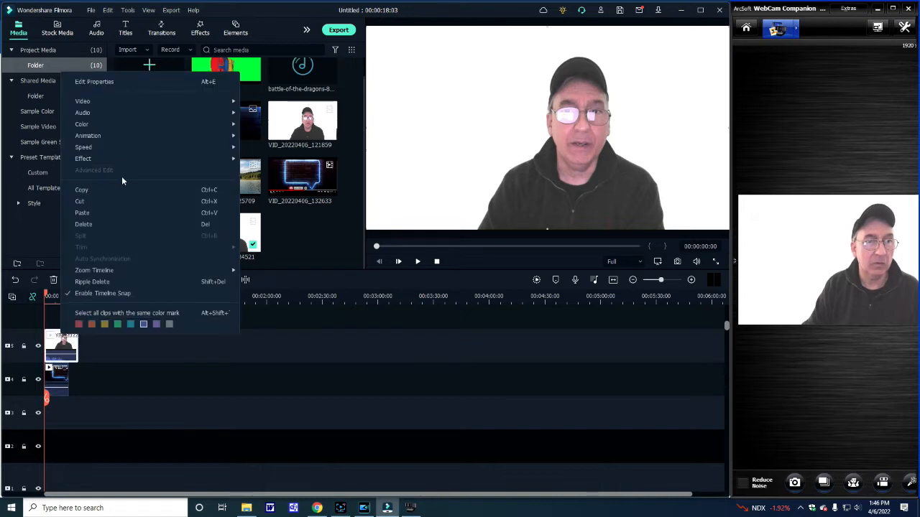
left_click(92, 201)
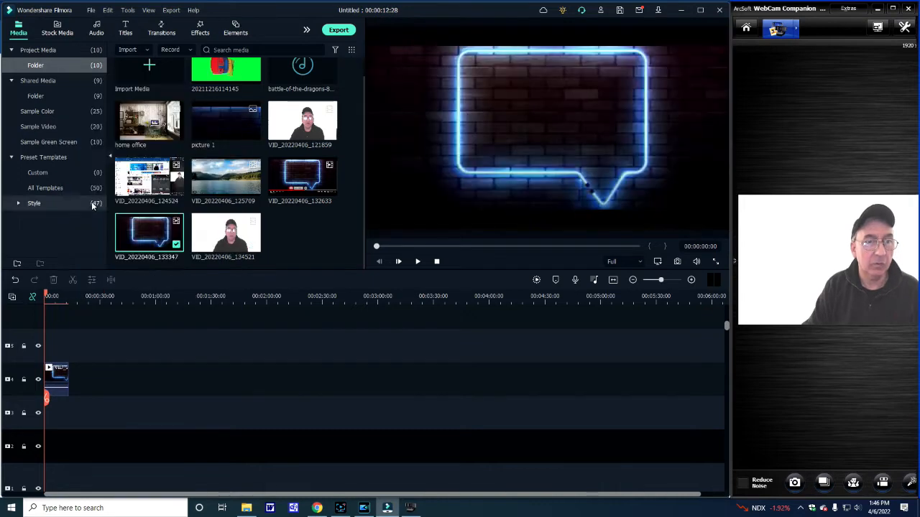
left_click(63, 395)
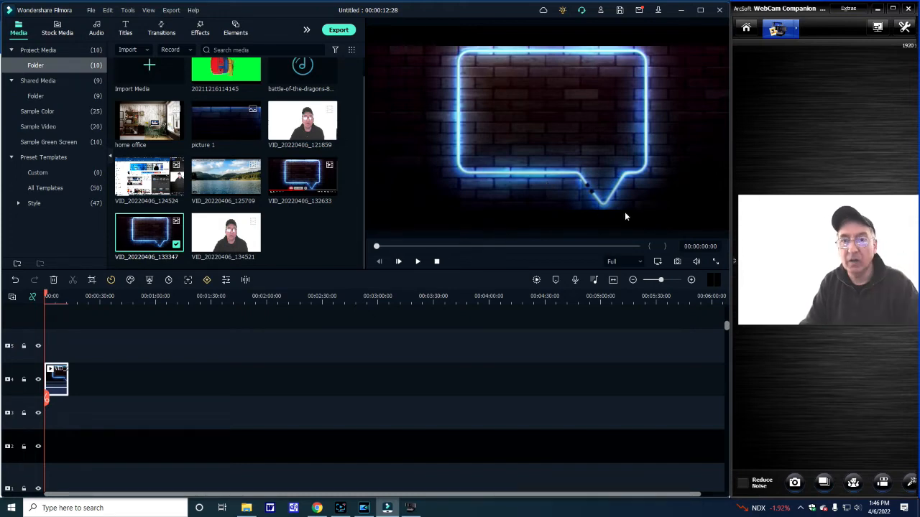
left_click(677, 263)
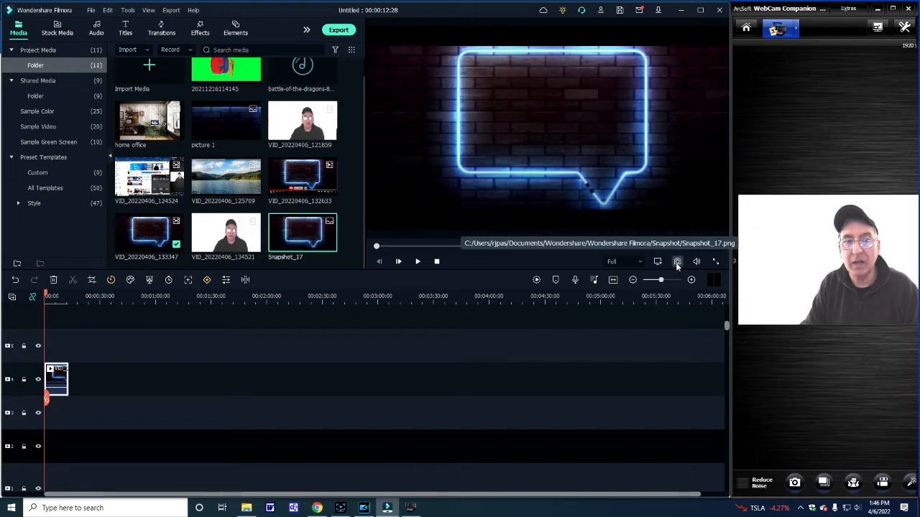
mouse_move(305, 248)
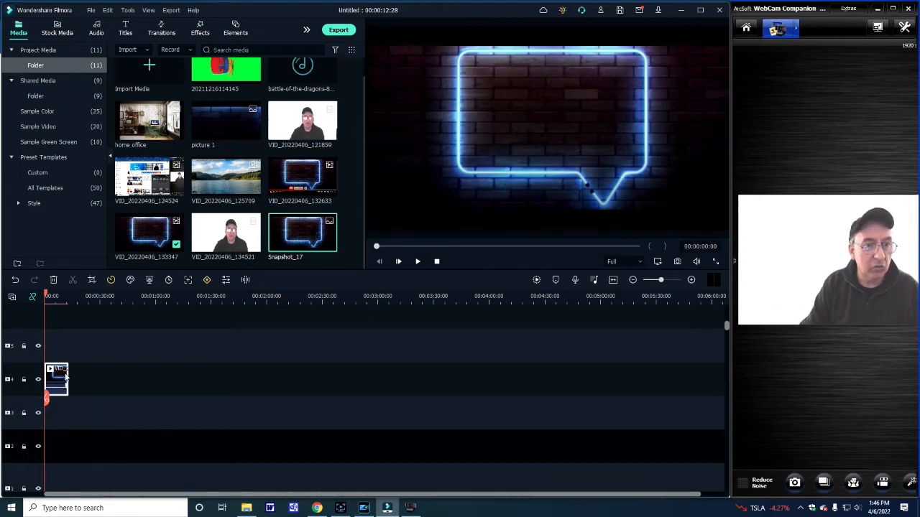
Try to lengthen the neon video clip on track 4, and remove that clip from the timeline
left_click_drag(68, 372, 132, 377)
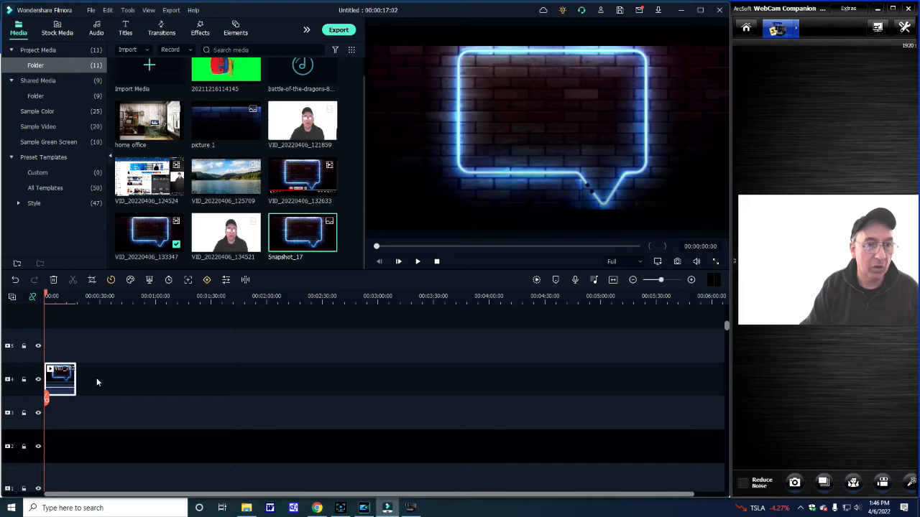
left_click_drag(75, 374, 174, 377)
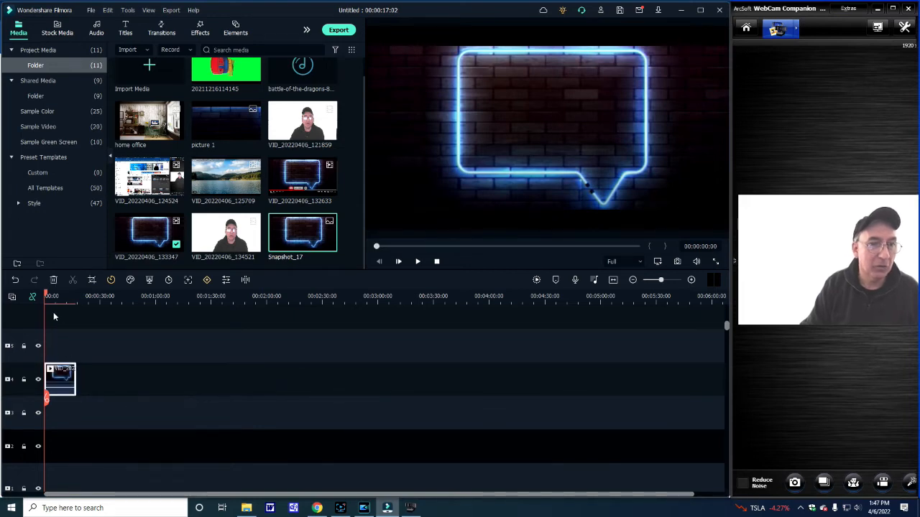
right_click(62, 375)
left_click(84, 245)
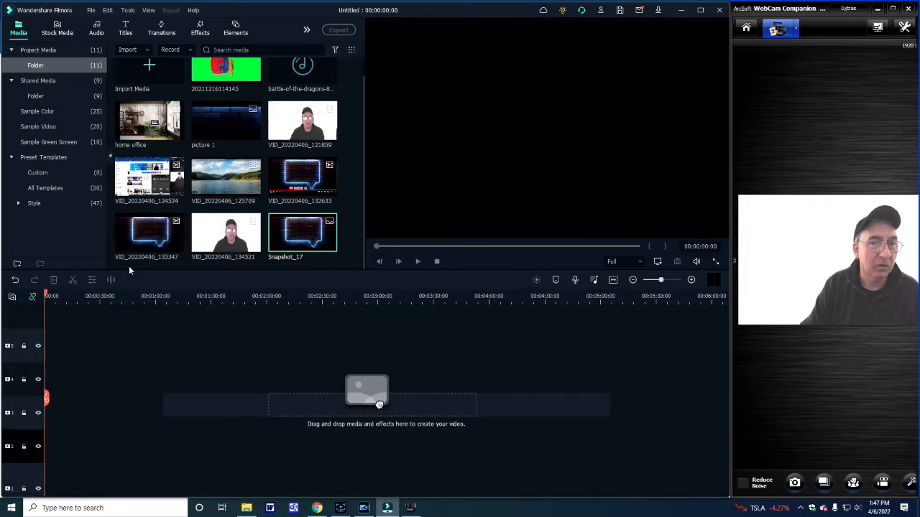
Place Snapshot_17 on track 4, extended to 00:00:24:15, with VID_20220406_134521 above it at the start of track 5
left_click_drag(305, 248, 58, 342)
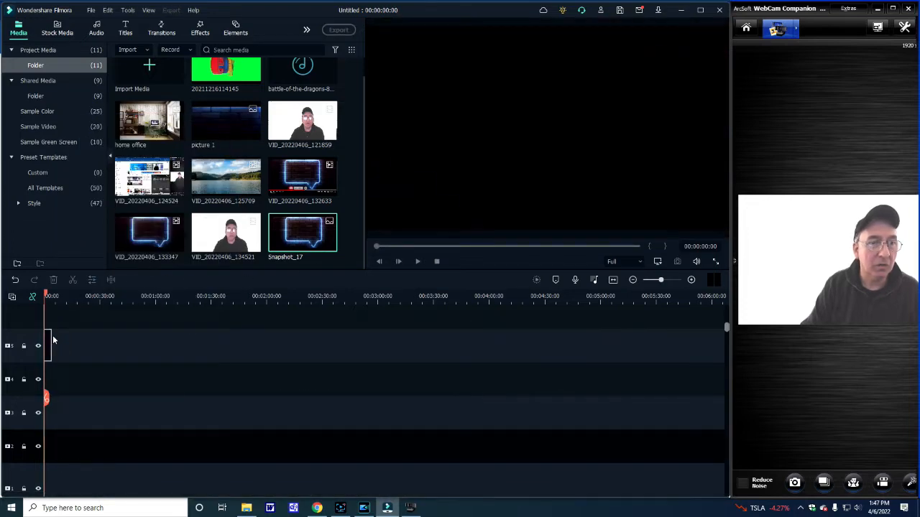
left_click_drag(94, 301, 269, 306)
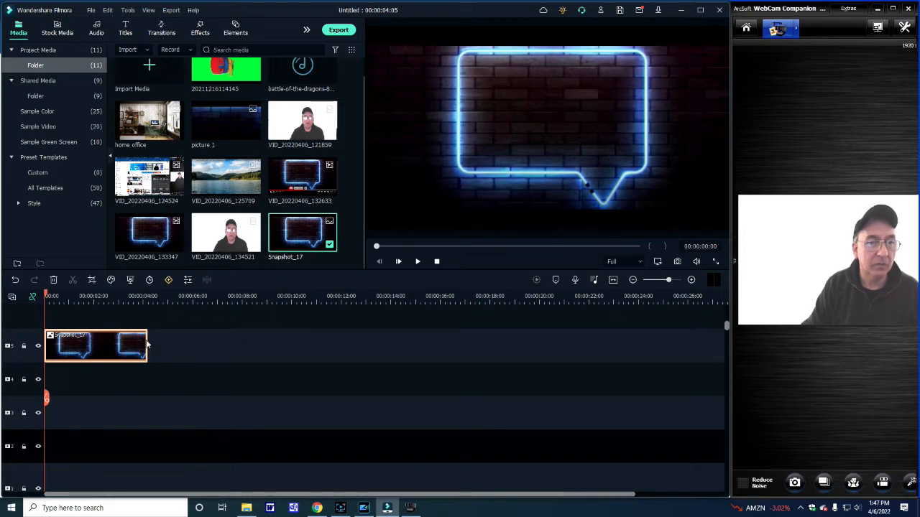
left_click_drag(146, 345, 548, 356)
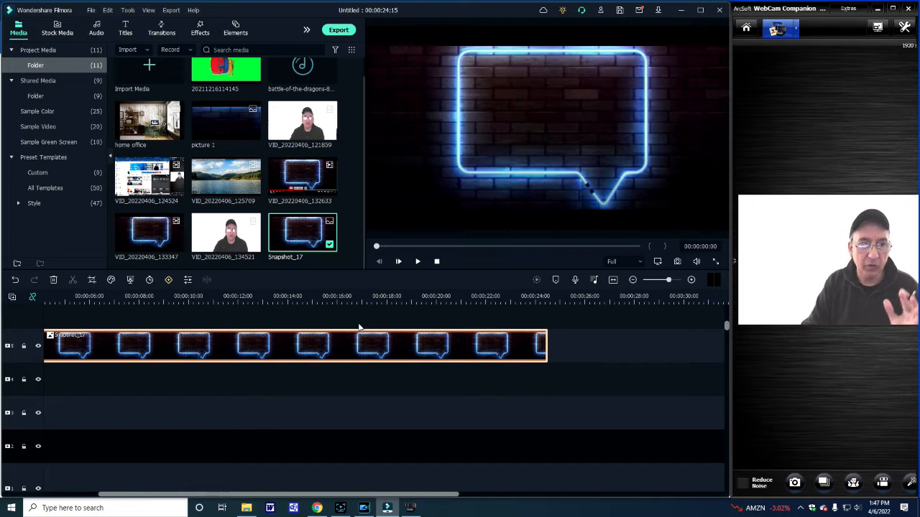
left_click_drag(92, 342, 86, 372)
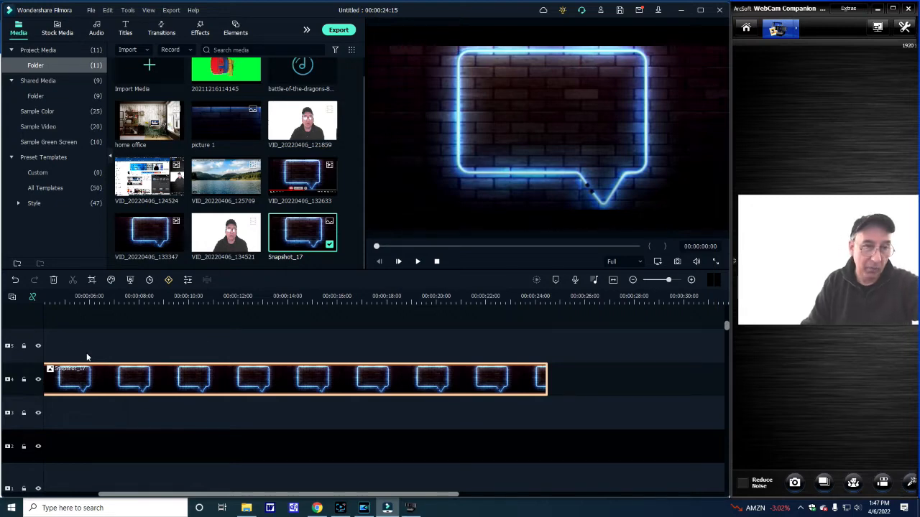
left_click_drag(249, 227, 44, 352)
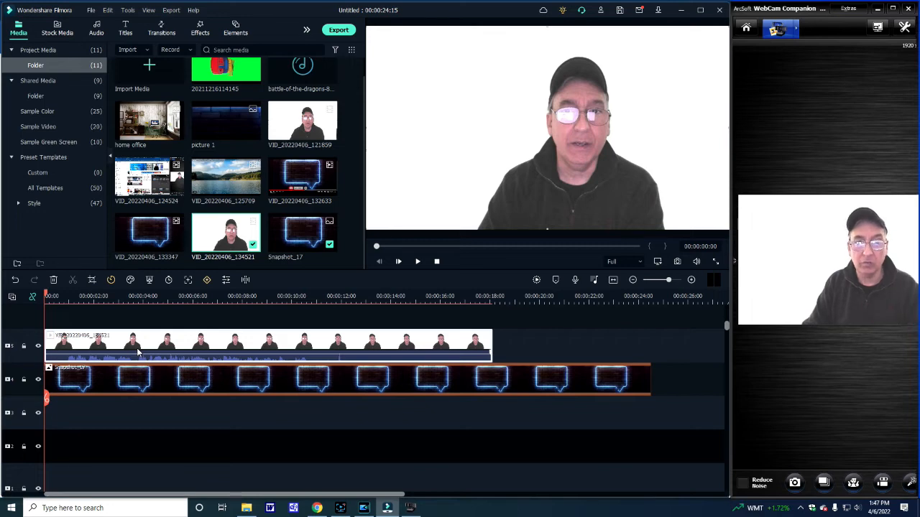
Turn on Chroma Key for the Snapshot_17 clip on track 4 and set its key color to white, #ffffff
left_click(158, 388)
right_click(158, 388)
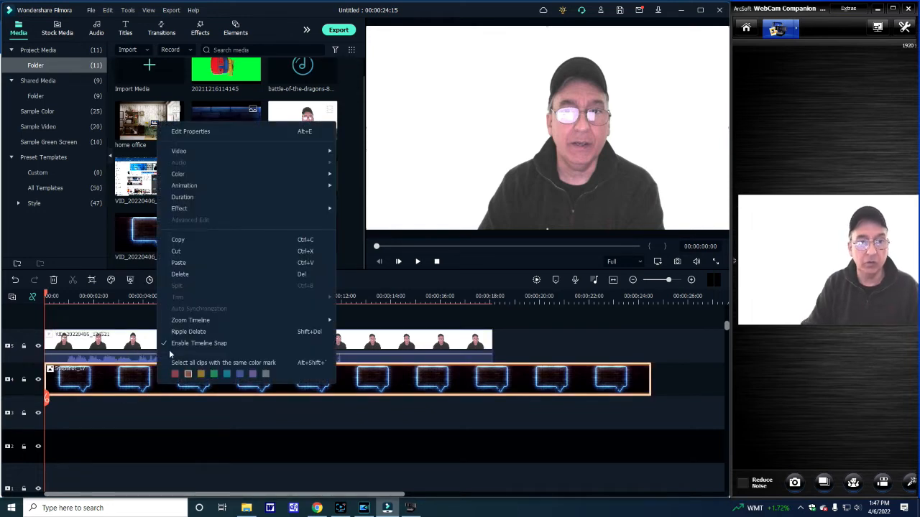
mouse_move(208, 152)
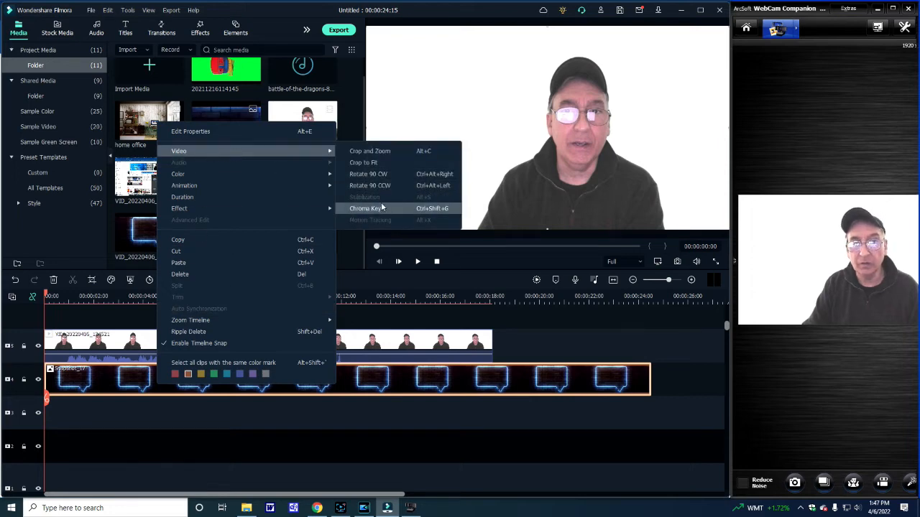
left_click(372, 210)
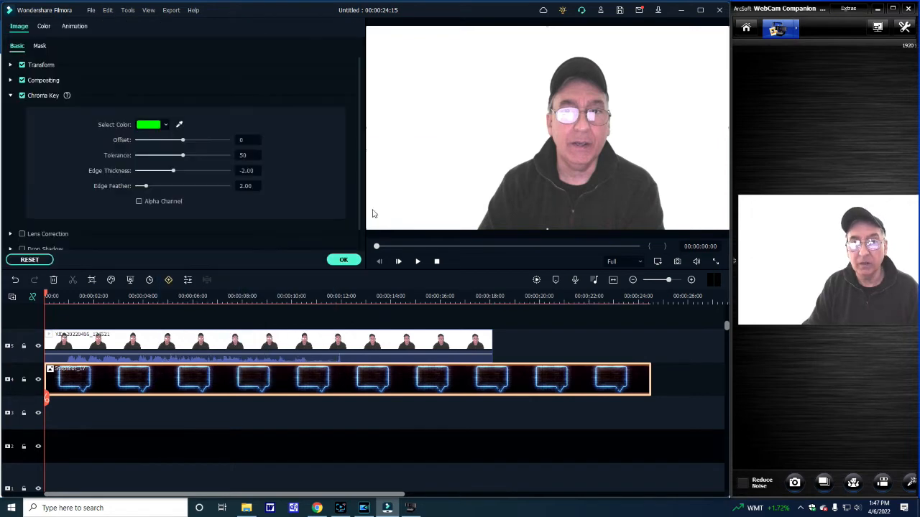
left_click(165, 126)
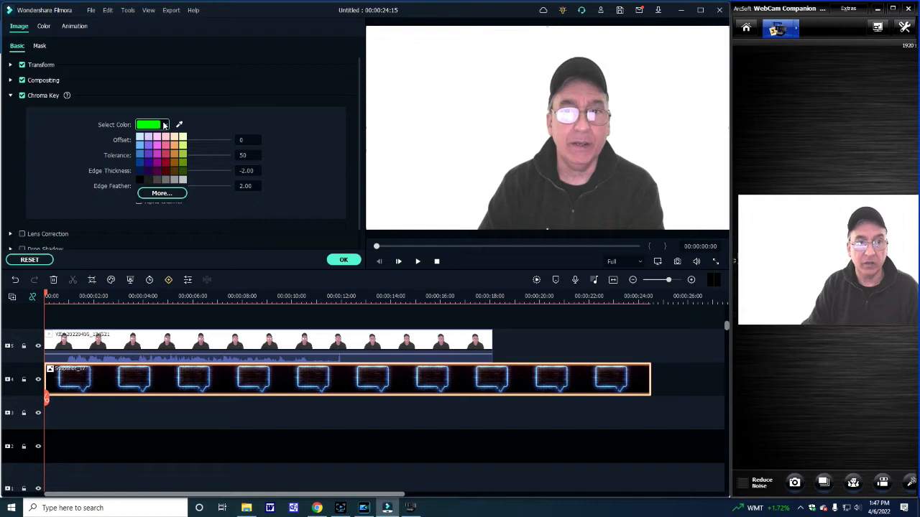
left_click(172, 192)
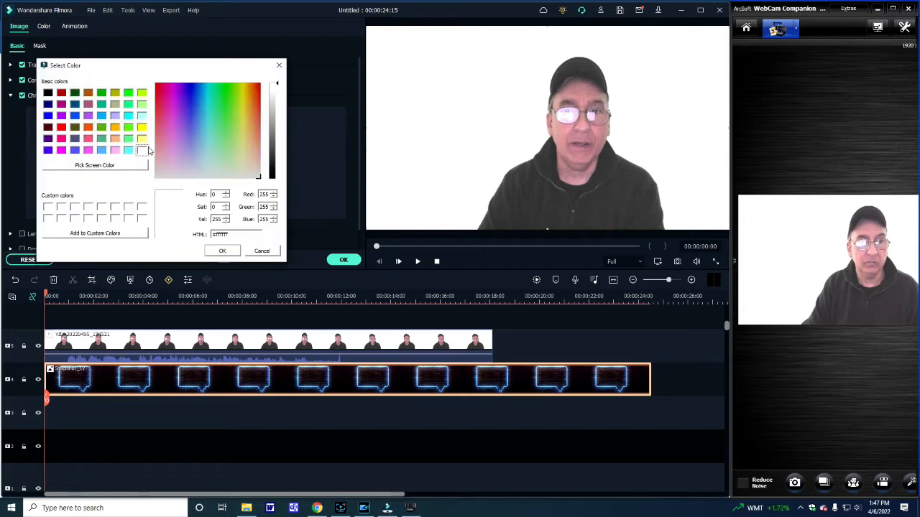
left_click(222, 251)
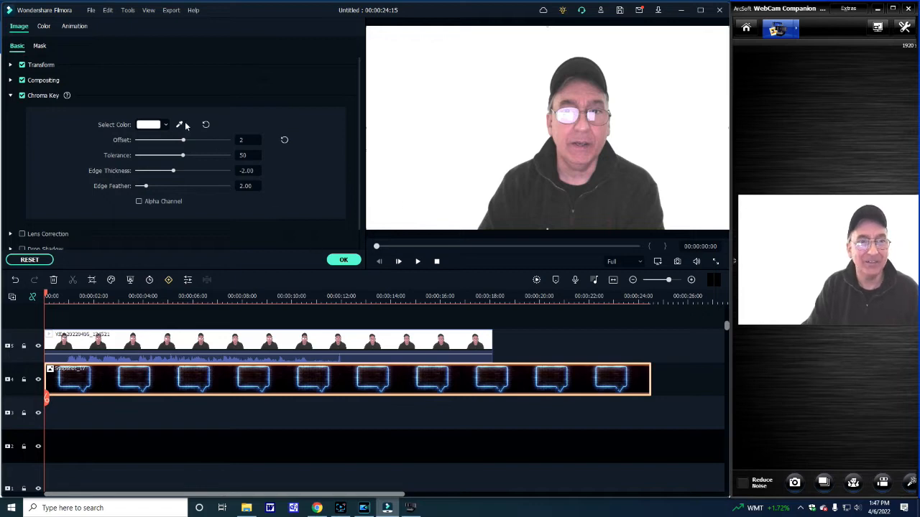
Try to sample the key color from the white backdrop in the preview, and accept the Snapshot_17 clip's settings
left_click(179, 125)
left_click(431, 113)
right_click(427, 116)
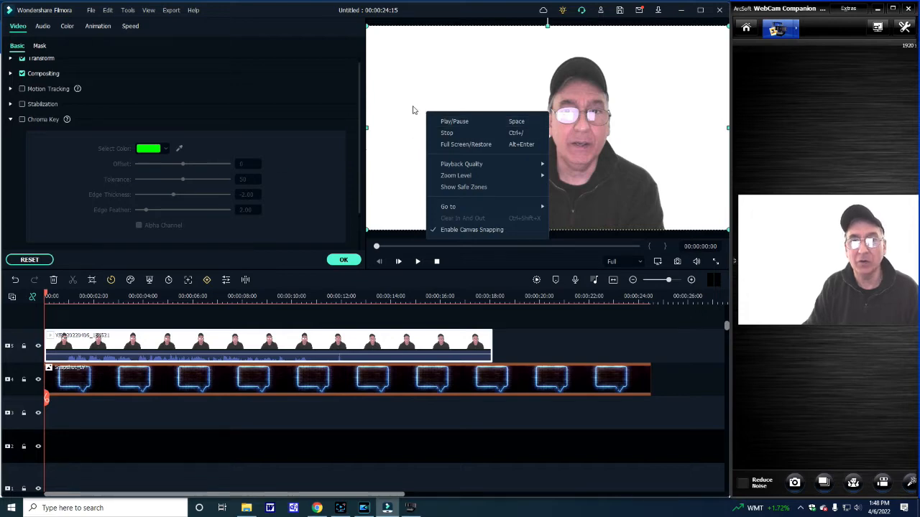
left_click(413, 108)
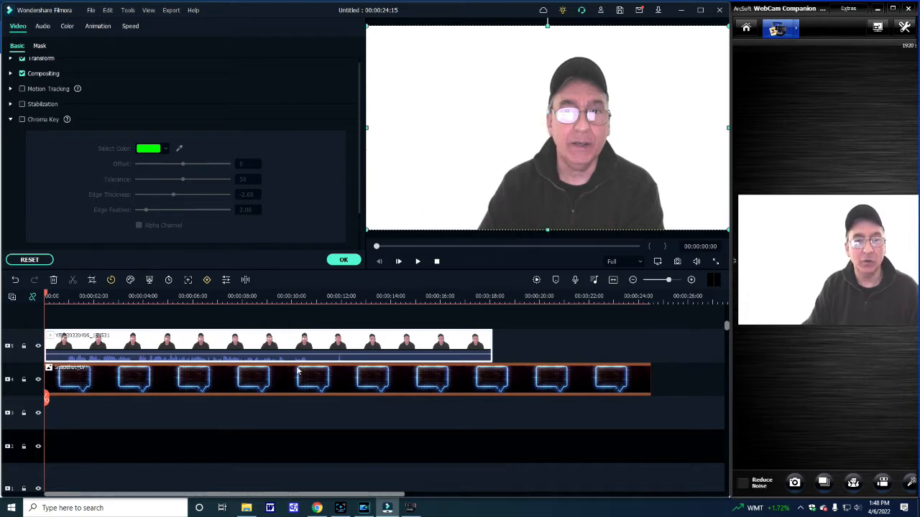
left_click(273, 377)
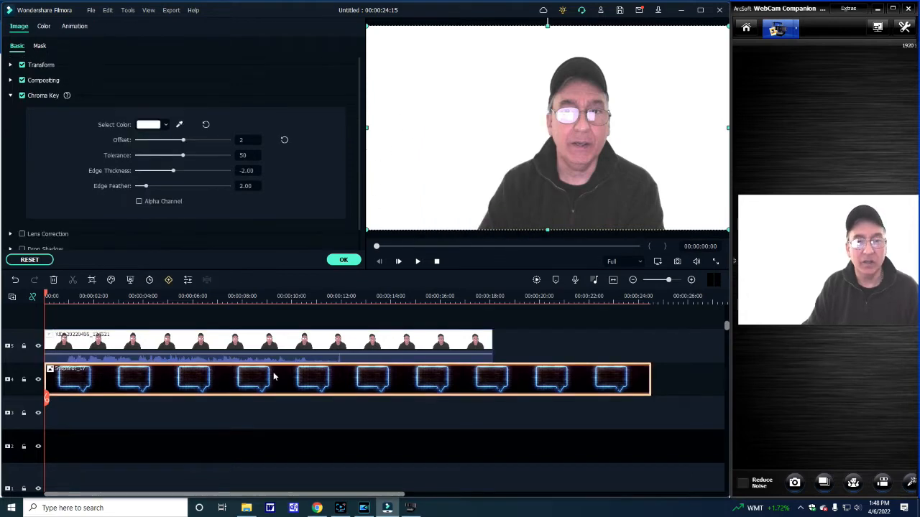
left_click(347, 262)
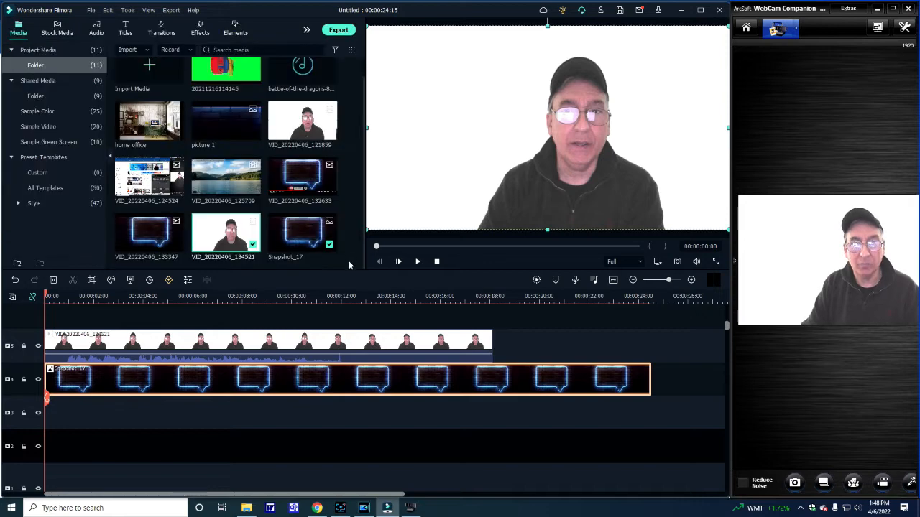
left_click(260, 350)
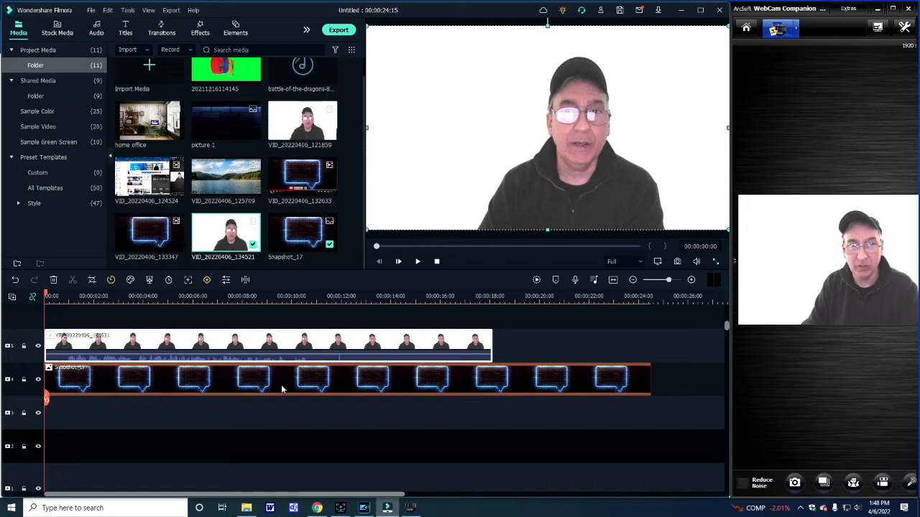
left_click(542, 329)
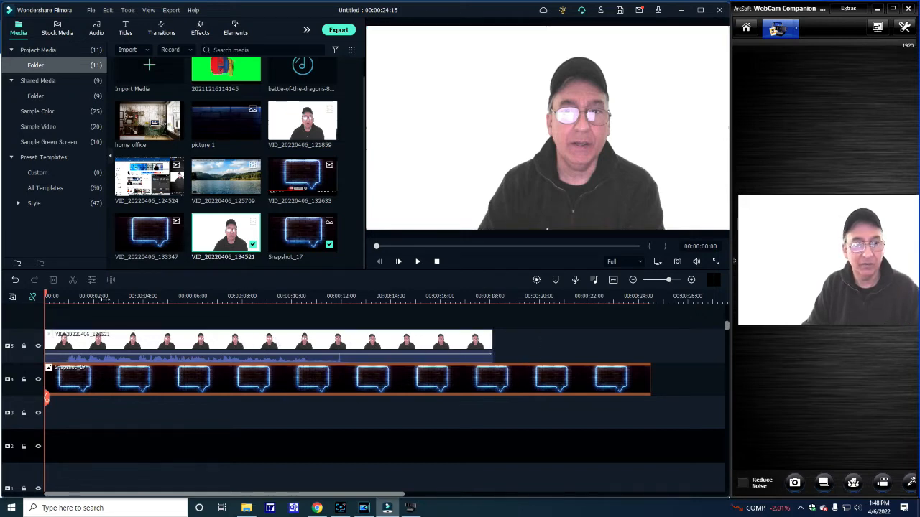
Turn on Chroma Key for the VID_20220406_134521 clip on track 5 and set its key color to white, #ffffff
left_click(68, 350)
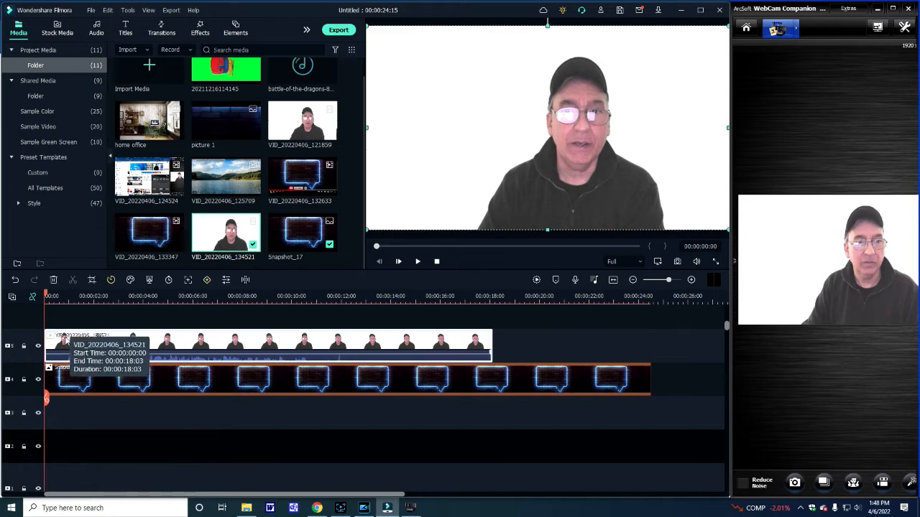
right_click(66, 344)
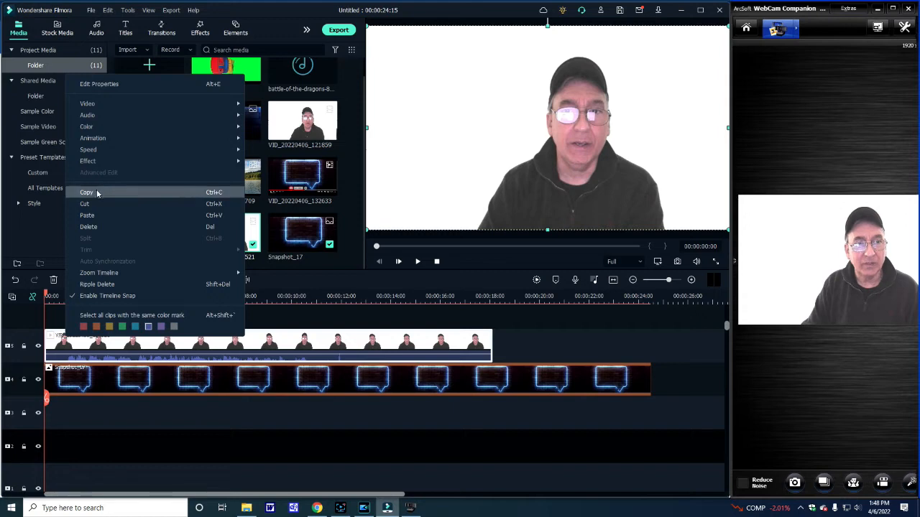
mouse_move(111, 102)
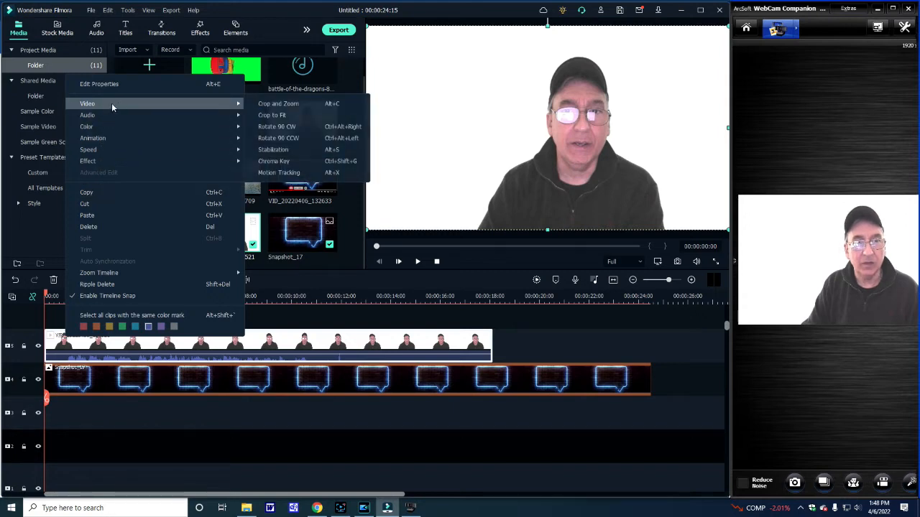
left_click(277, 162)
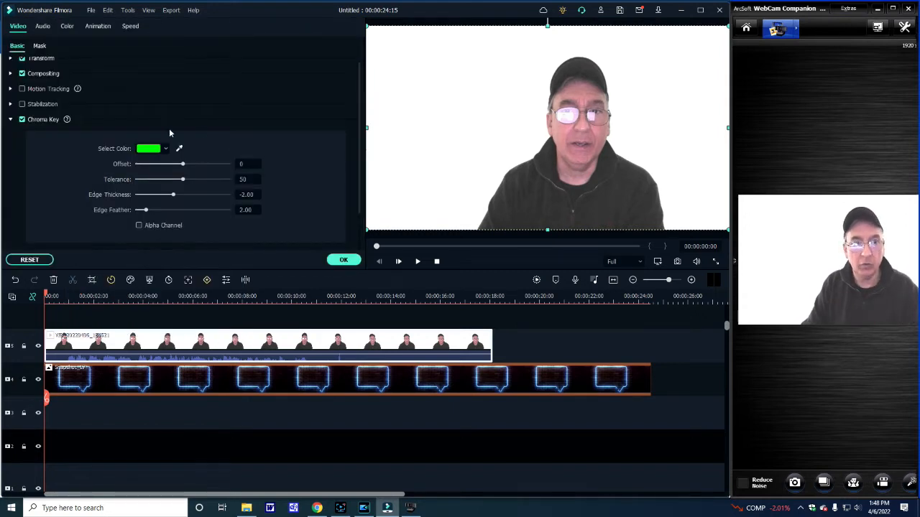
left_click(166, 149)
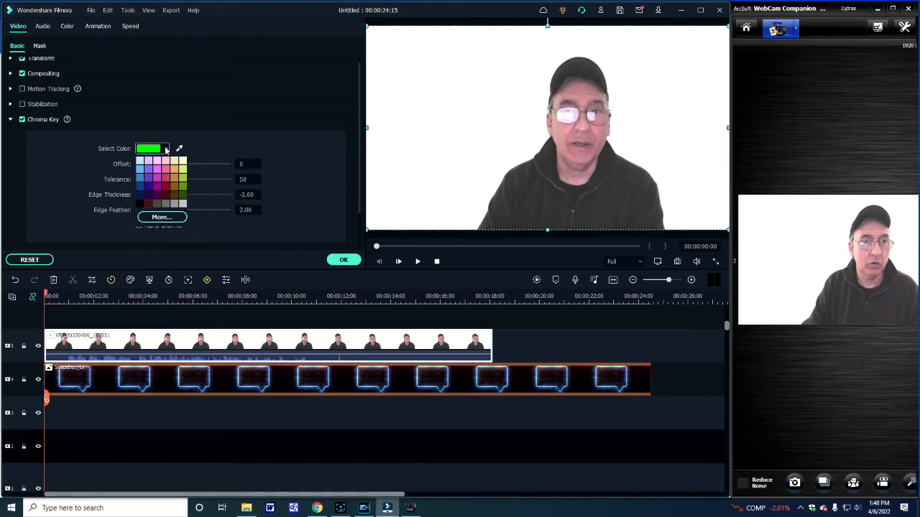
left_click(161, 217)
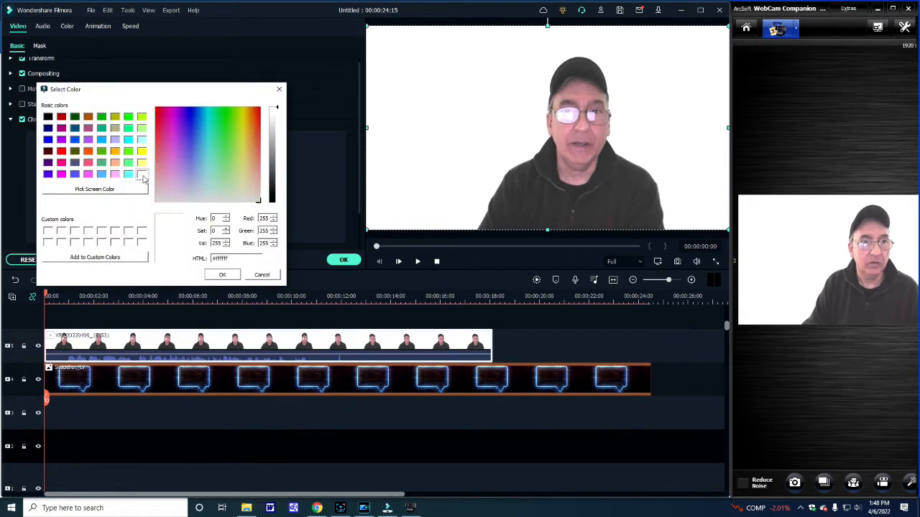
left_click(222, 274)
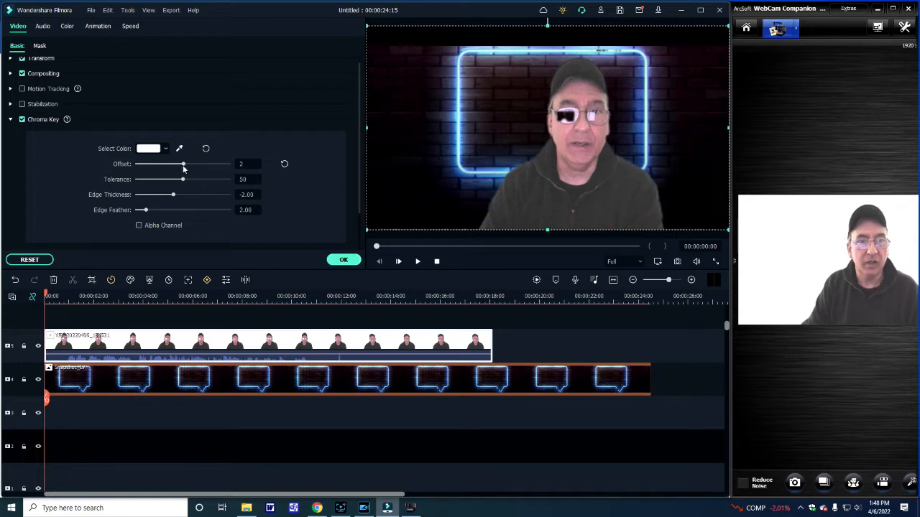
Set the Chroma Key offset to 100 and tolerance to 87, accept the settings, and play back the keyed webcam video
left_click_drag(184, 165, 239, 172)
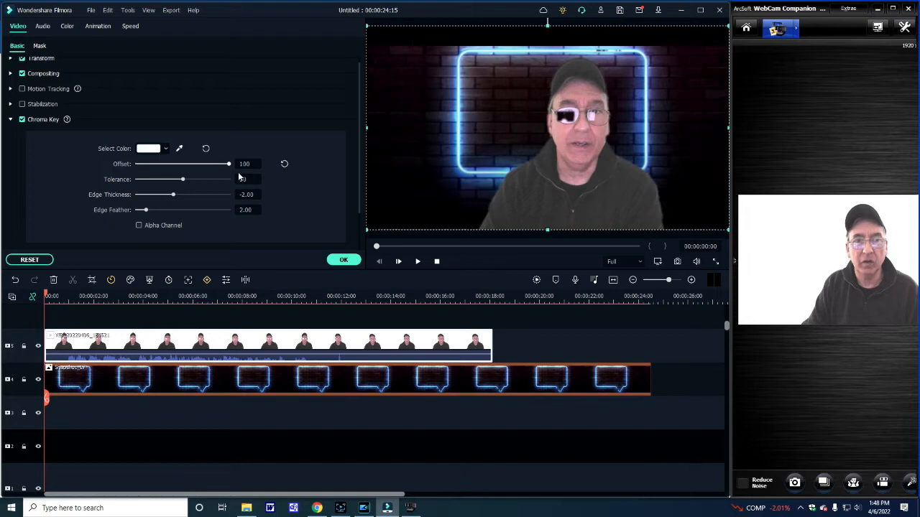
left_click_drag(183, 181, 214, 188)
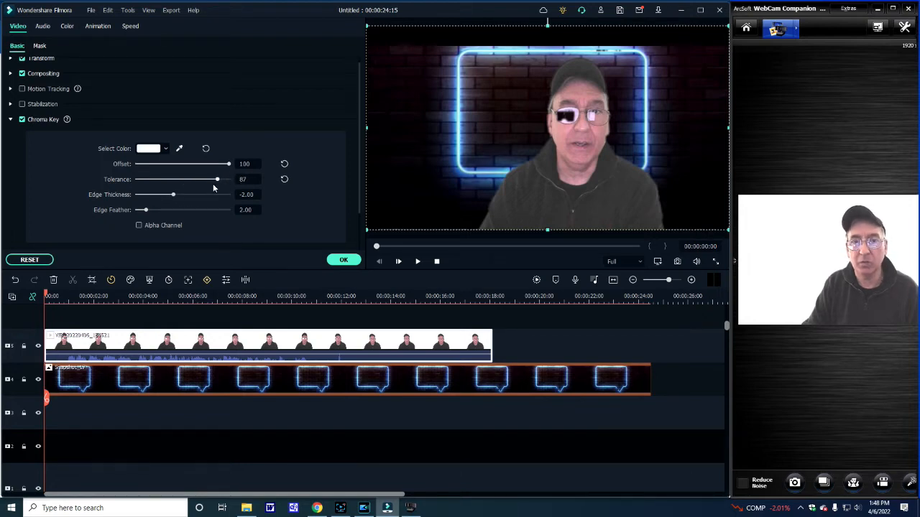
left_click(345, 260)
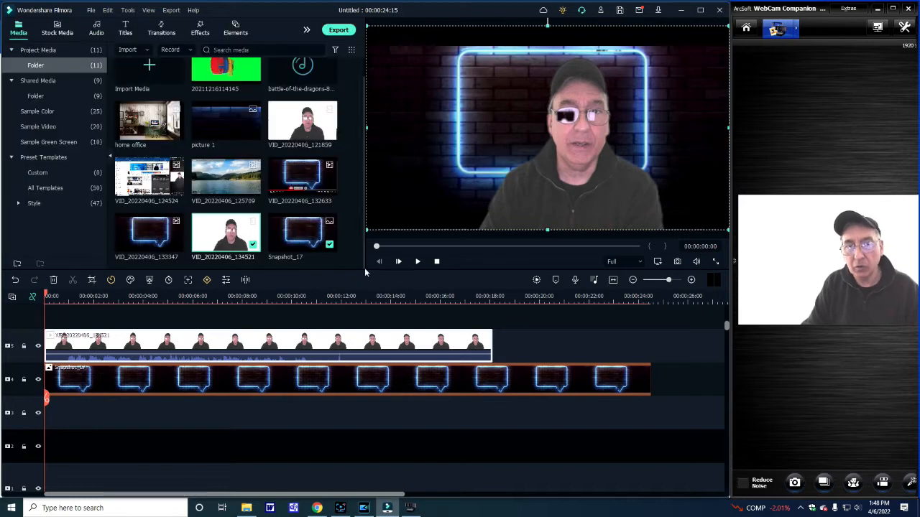
left_click(417, 262)
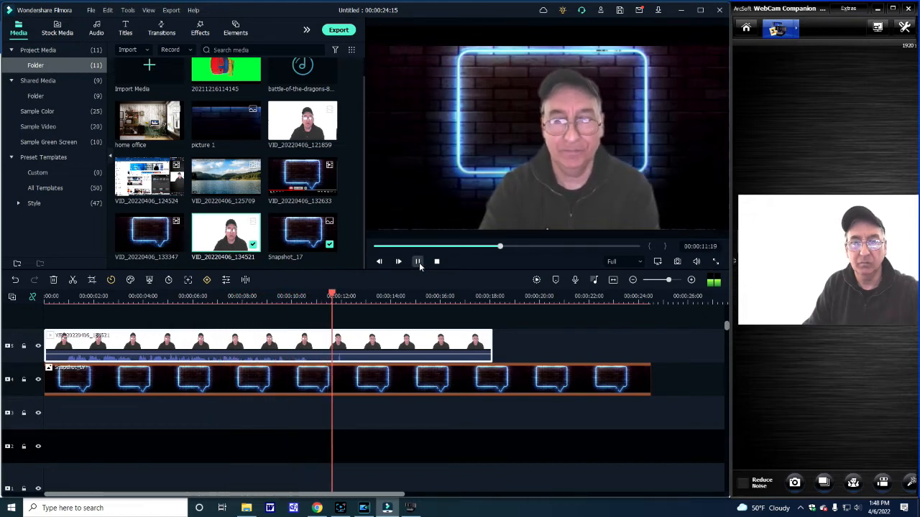
left_click(417, 263)
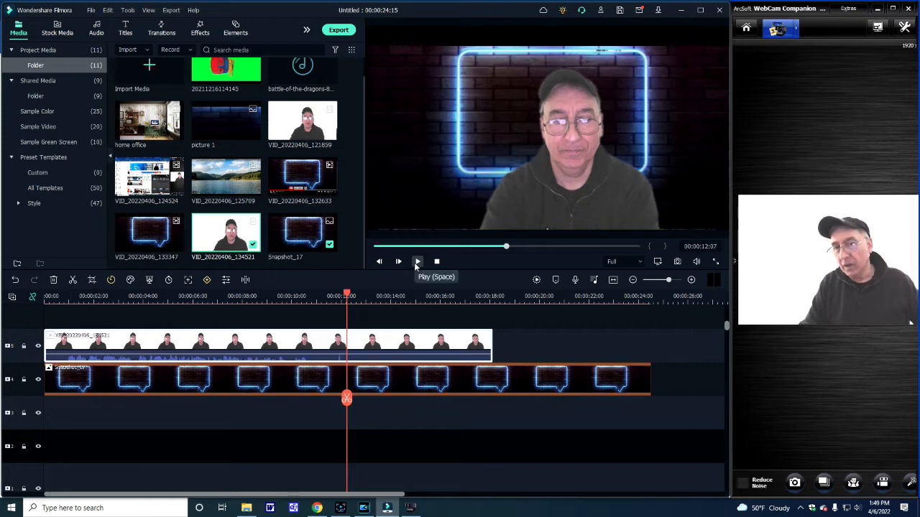
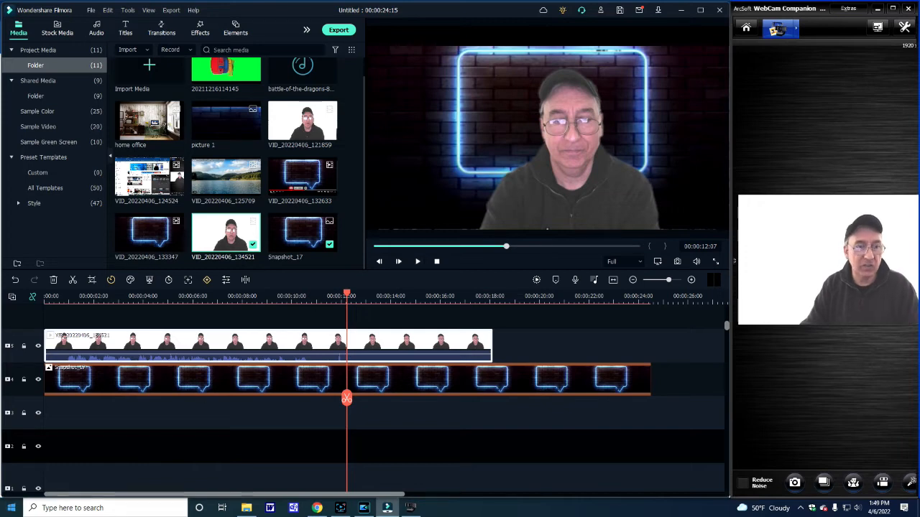
left_click(56, 508)
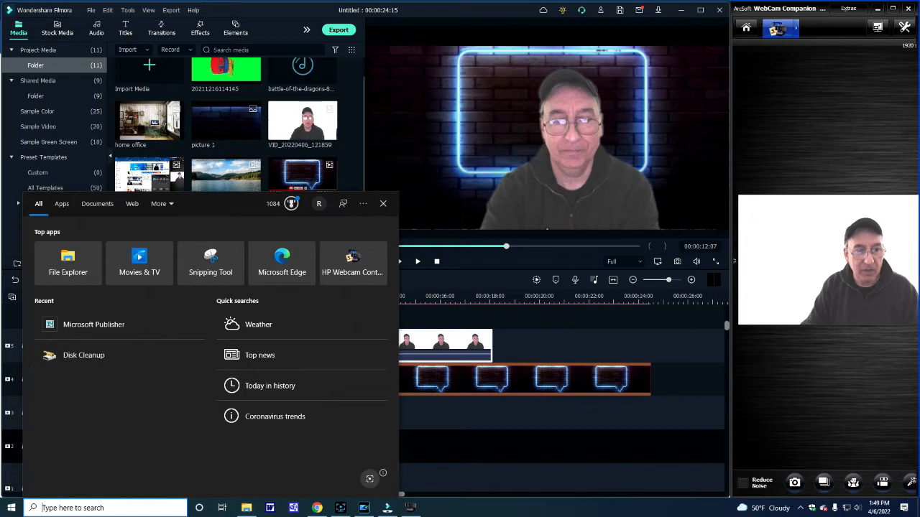
type("sni")
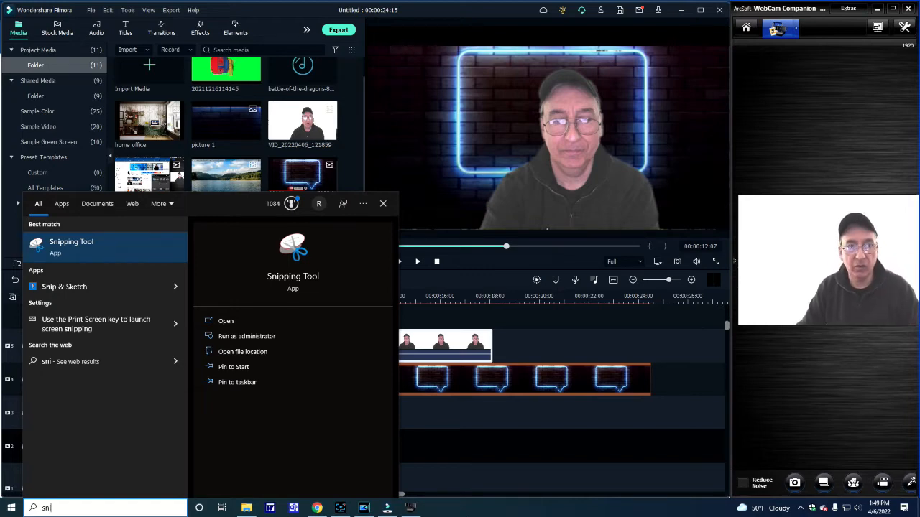
mouse_move(411, 507)
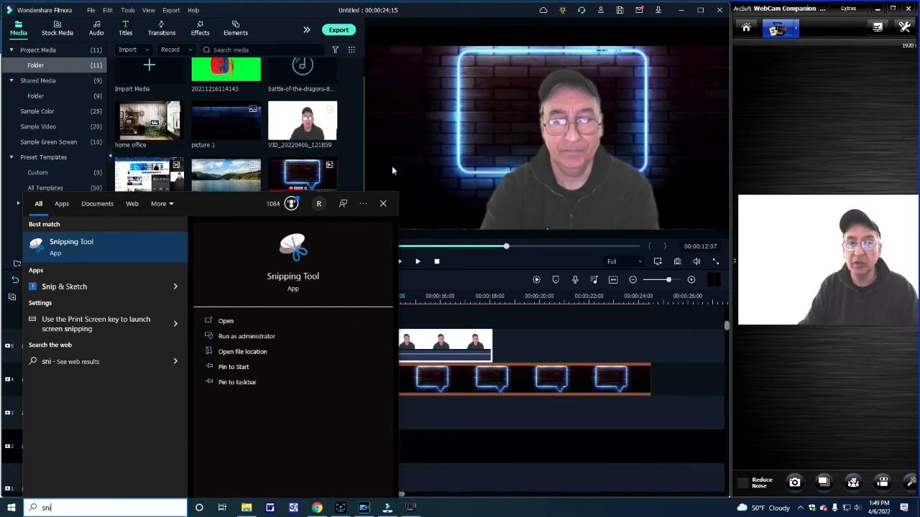
left_click(382, 206)
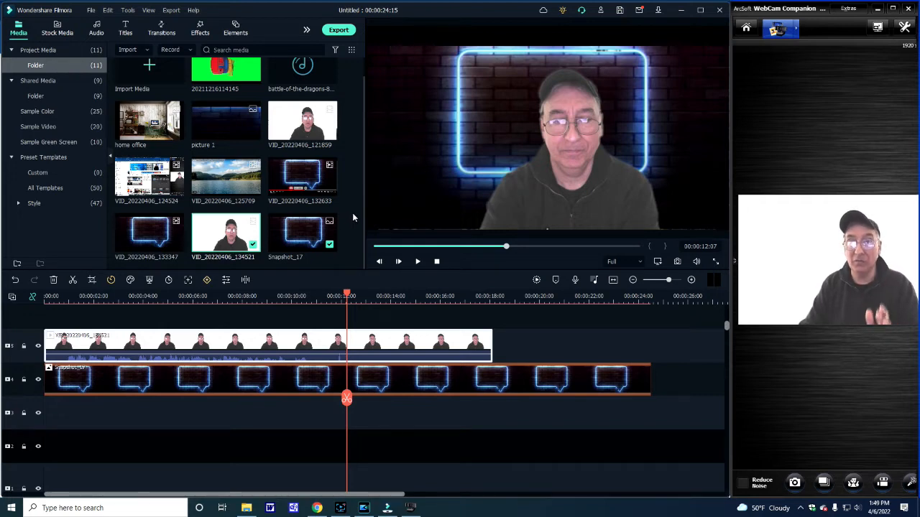
Stretch the Snapshot_17 background upward in the preview to cover the black strip at the frame's upper edge
left_click(404, 72)
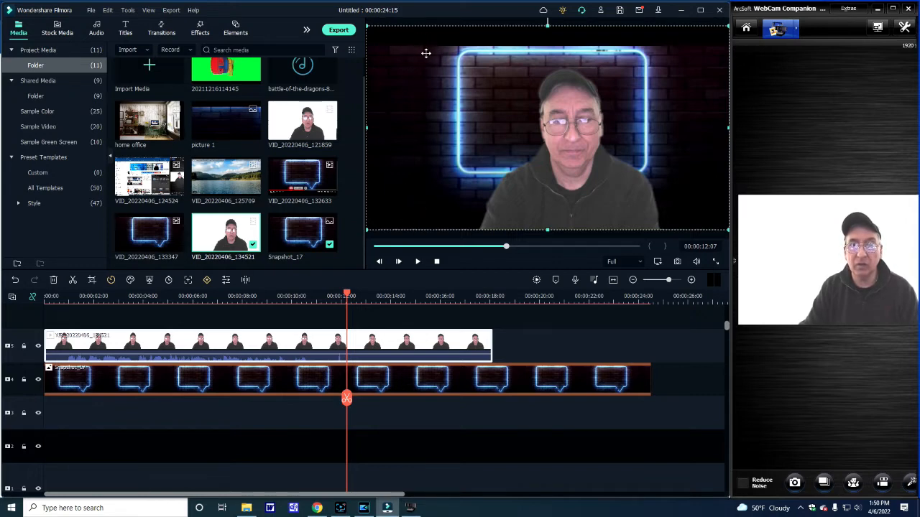
left_click(287, 385)
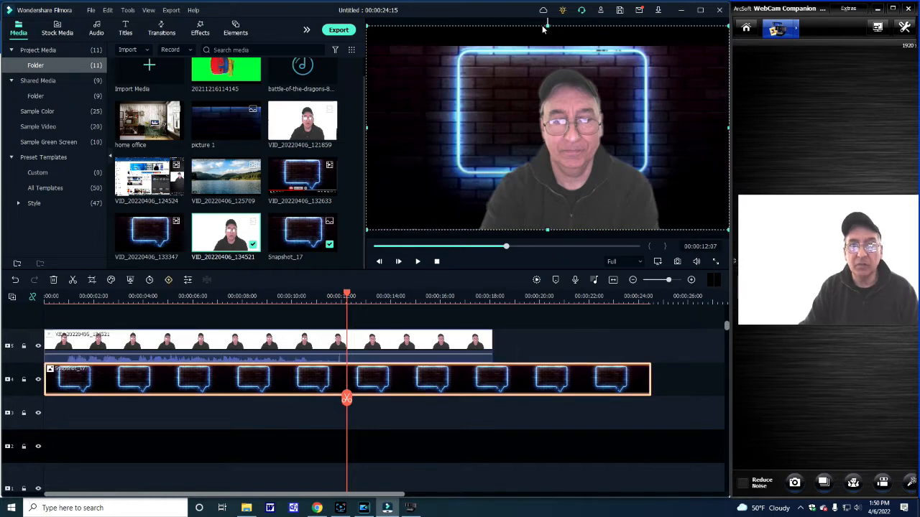
left_click_drag(547, 25, 548, 4)
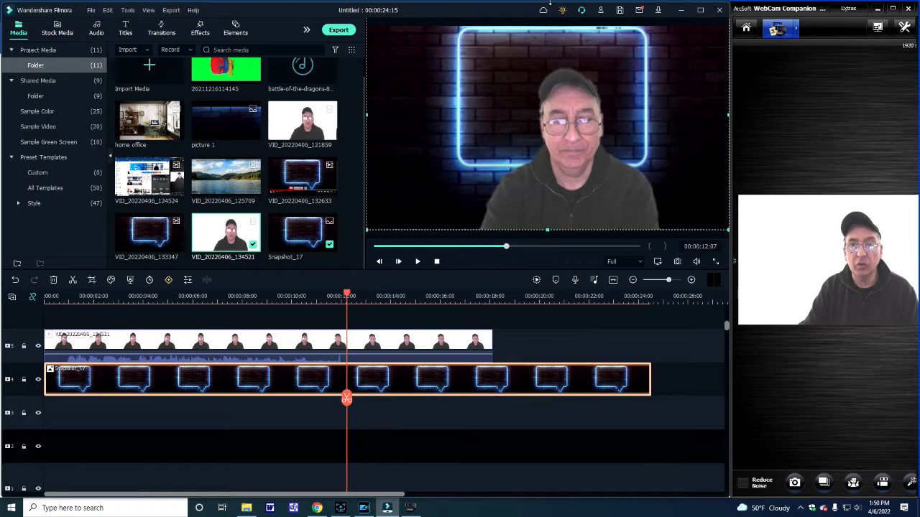
left_click(451, 208)
left_click_drag(451, 208, 451, 197)
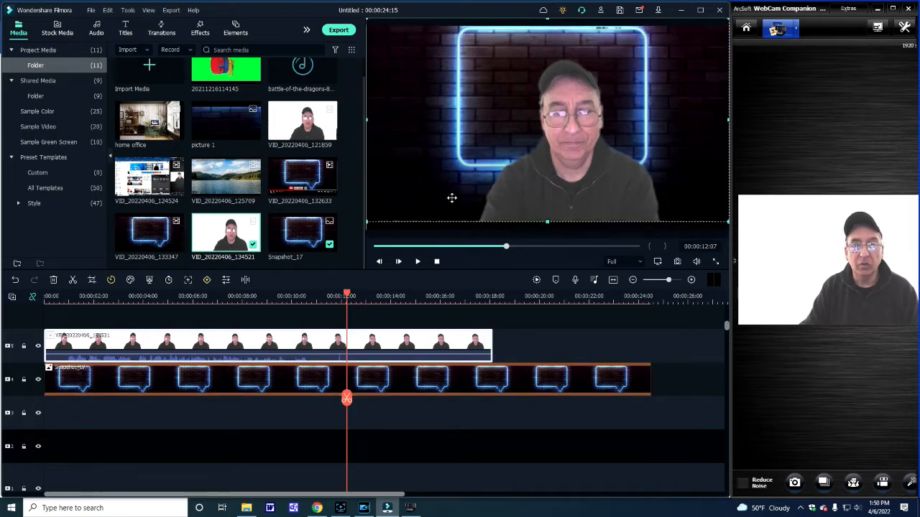
key("ctrl+z")
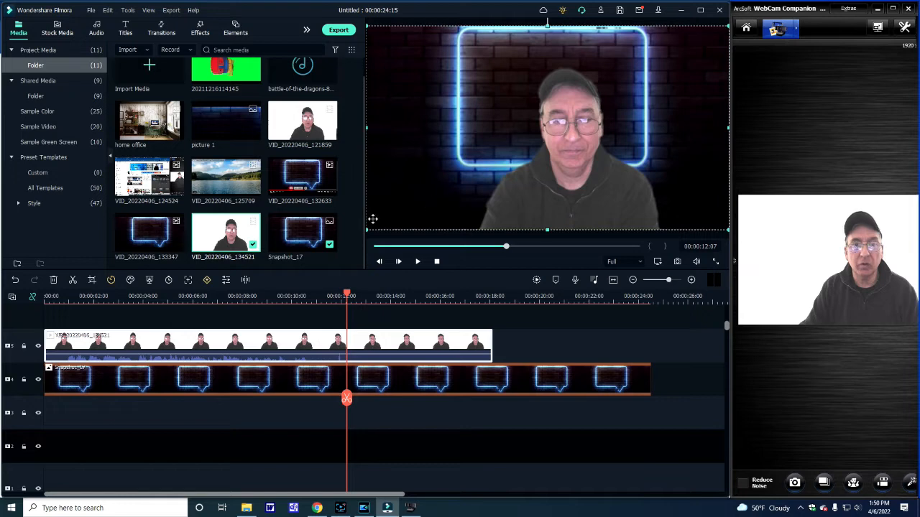
Move the webcam video aside to the right and stretch the Snapshot_17 background downward past the frame's lower edge
left_click_drag(536, 166, 760, 161)
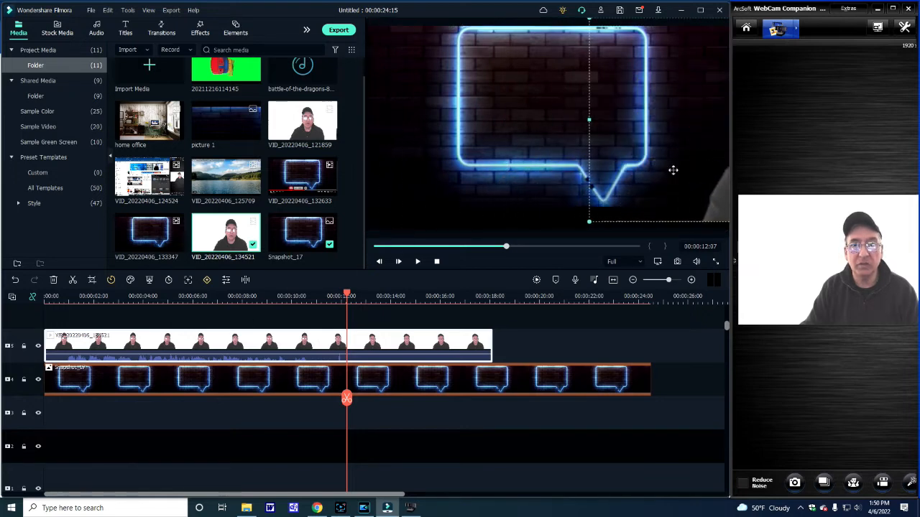
left_click(245, 382)
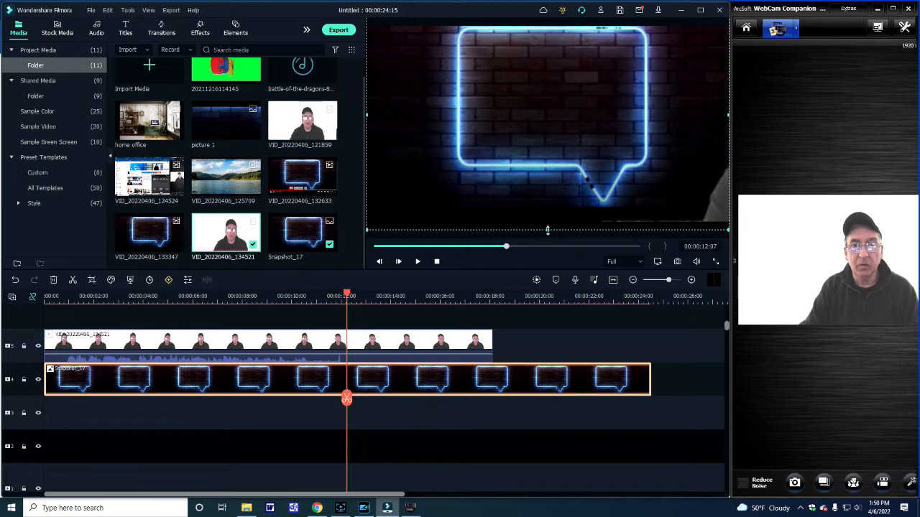
left_click_drag(546, 230, 548, 255)
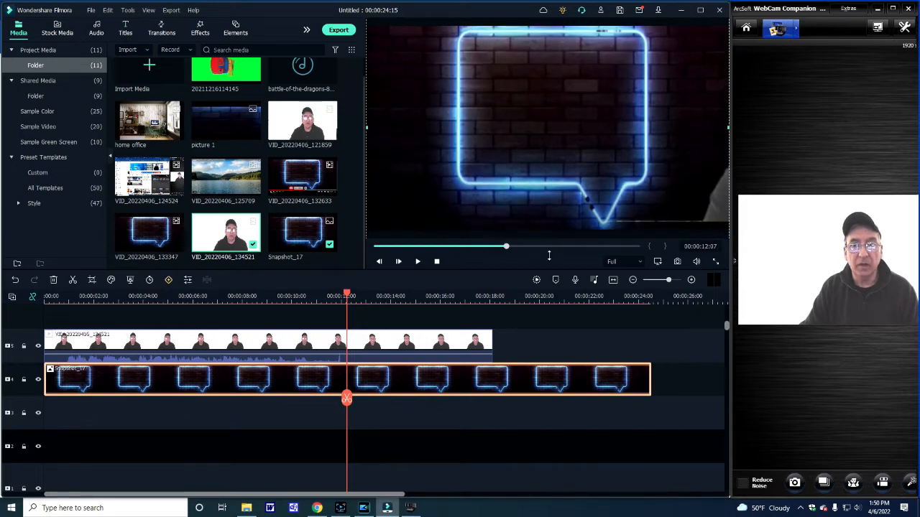
Move the webcam video back over the neon background and shrink it into the frame's lower-right corner
left_click(709, 193)
left_click_drag(692, 180, 460, 172)
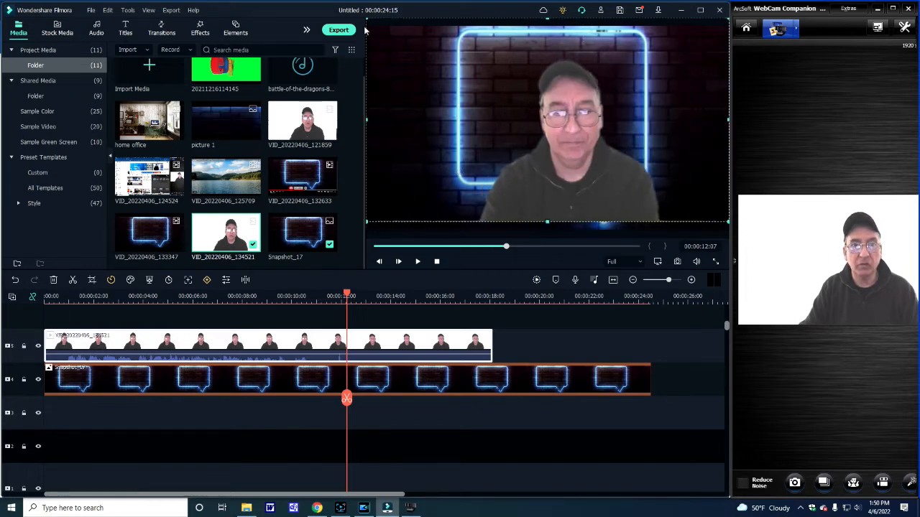
left_click_drag(367, 20, 610, 209)
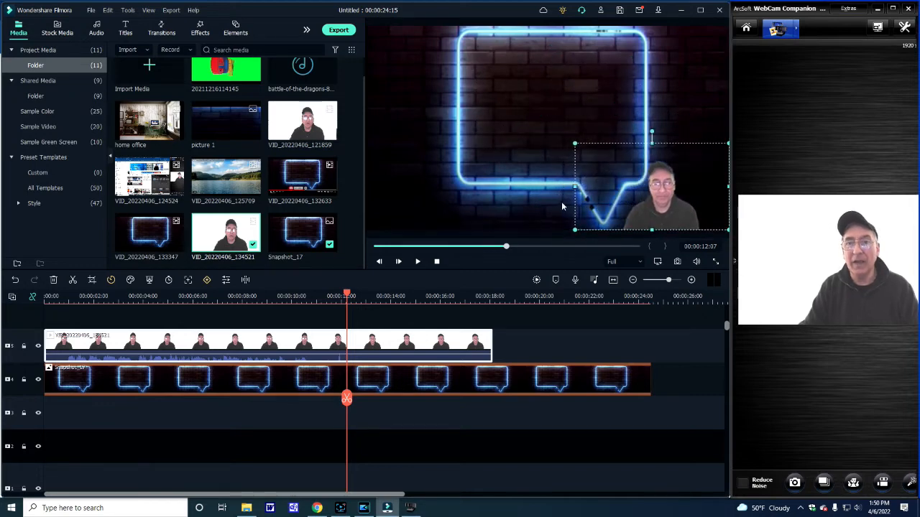
Return the playhead to 00:00:00:00 and place VID_20220406_125709 at the start of a new track 6
left_click(564, 424)
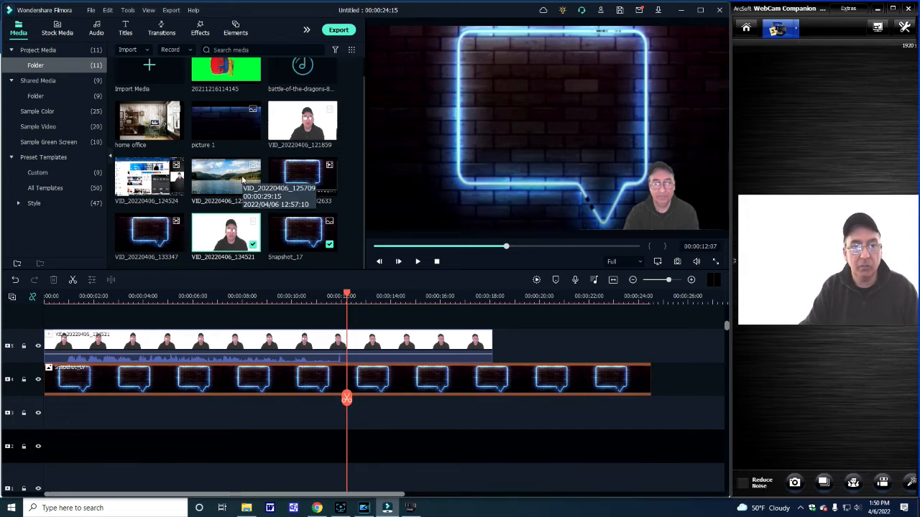
left_click_drag(347, 295, 46, 291)
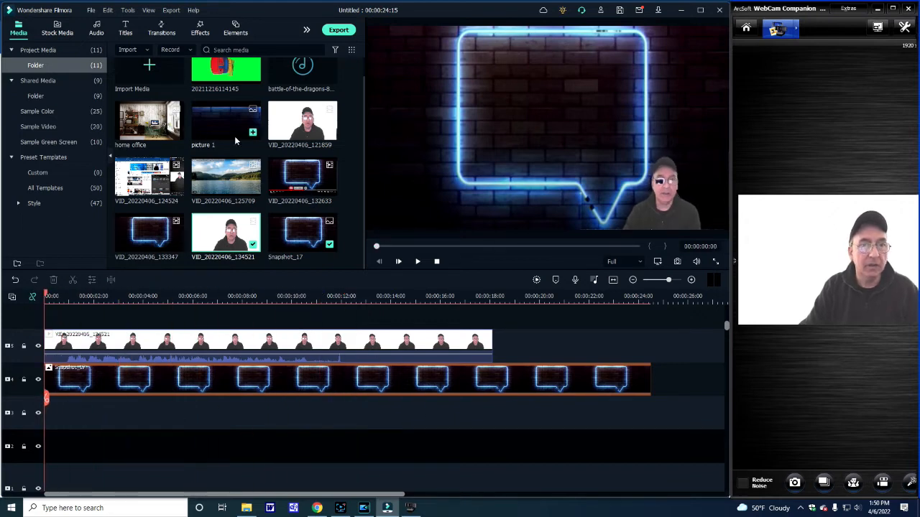
left_click_drag(222, 176, 51, 328)
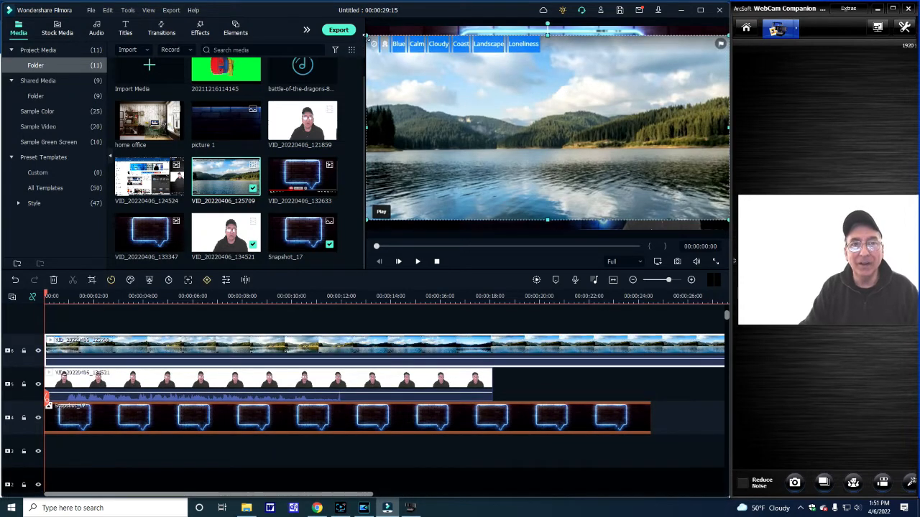
Resize and reposition the lake clip to fill the inside of the neon speech bubble, and play back the composite
left_click_drag(367, 35, 596, 153)
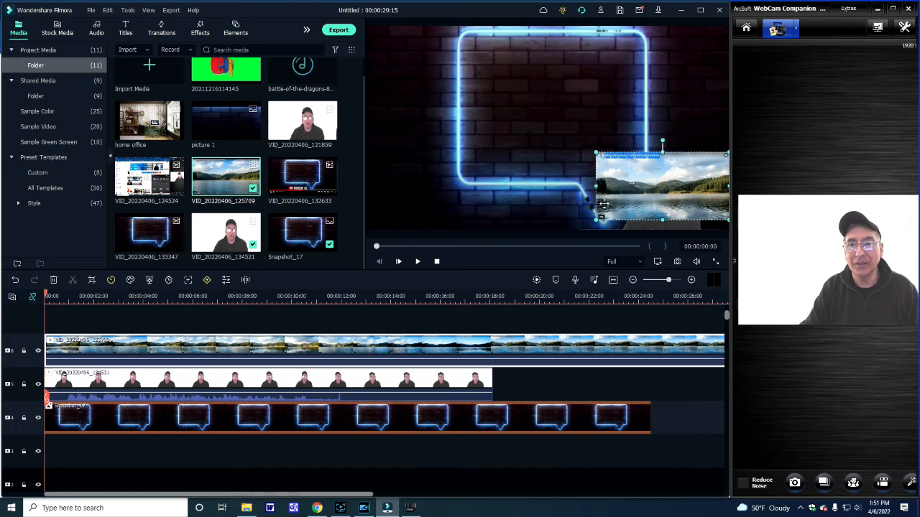
left_click_drag(654, 210, 526, 90)
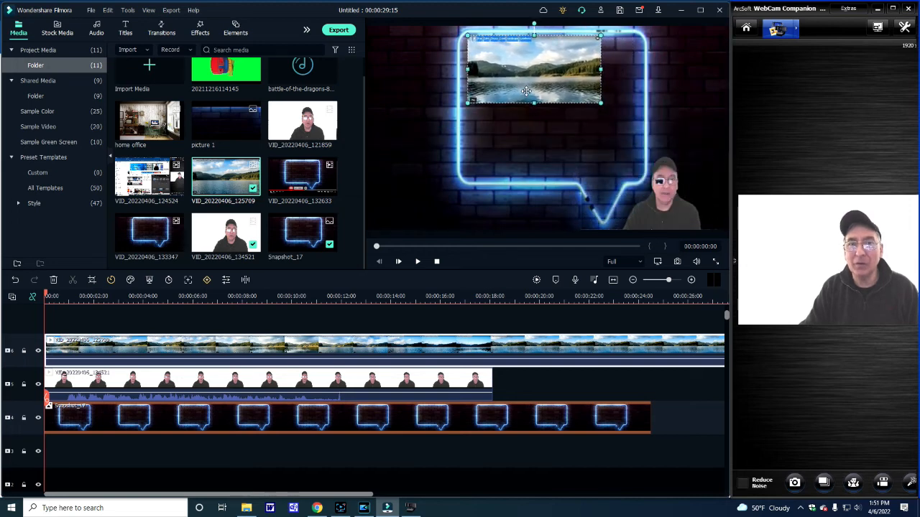
left_click_drag(599, 102, 623, 123)
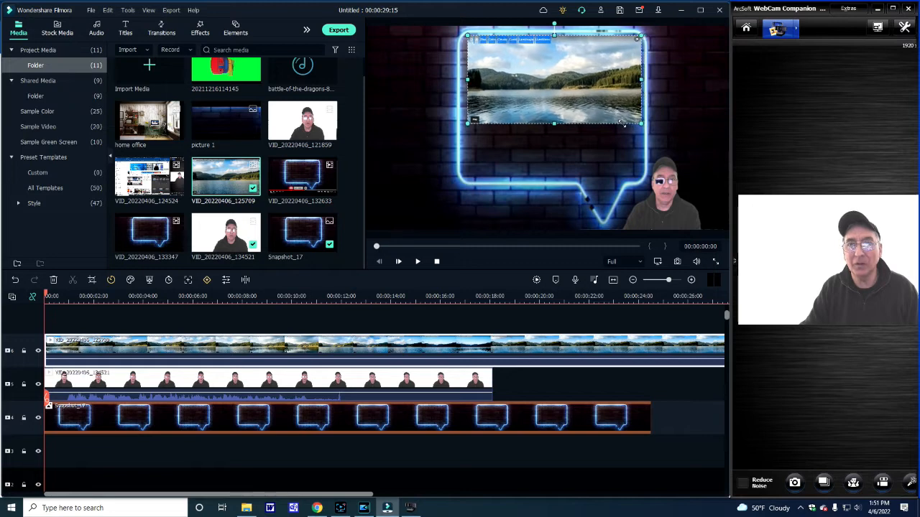
left_click_drag(554, 127, 538, 175)
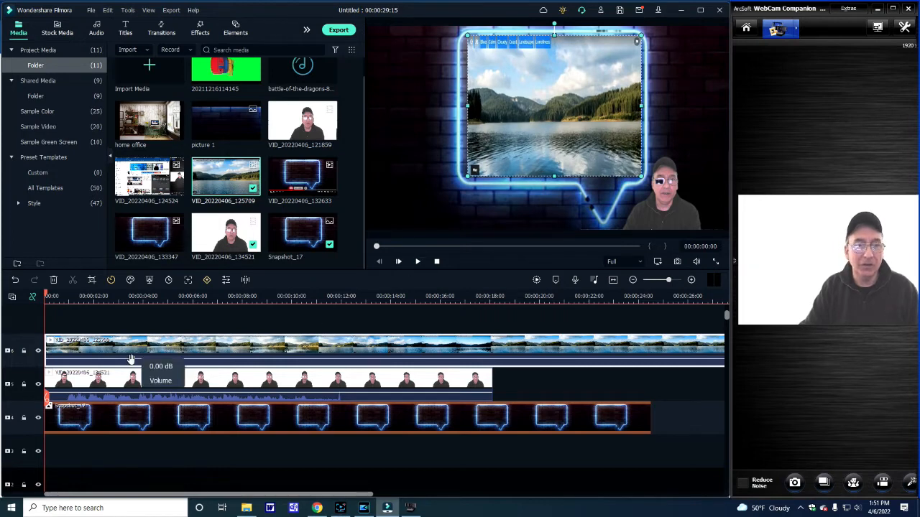
left_click(418, 262)
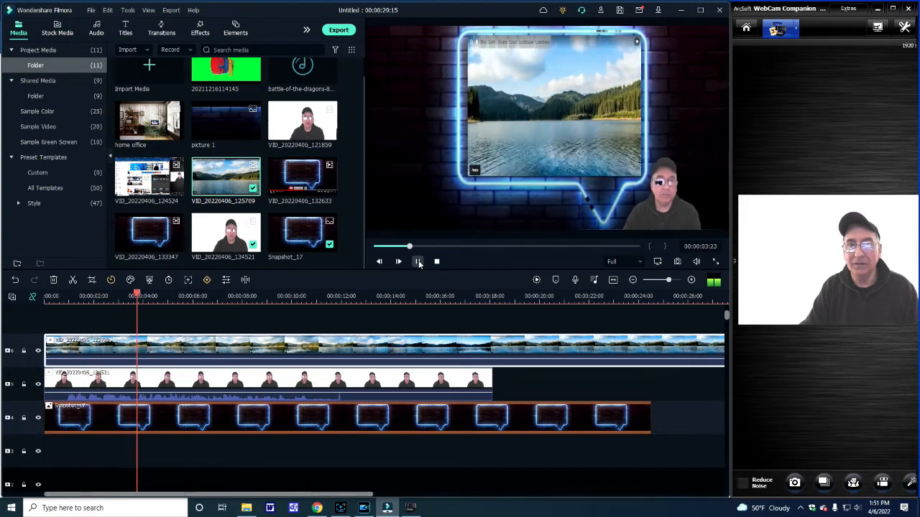
Stretch the lake clip's left edge slightly outward to meet the speech bubble's neon outline, and play back the composite
left_click(418, 262)
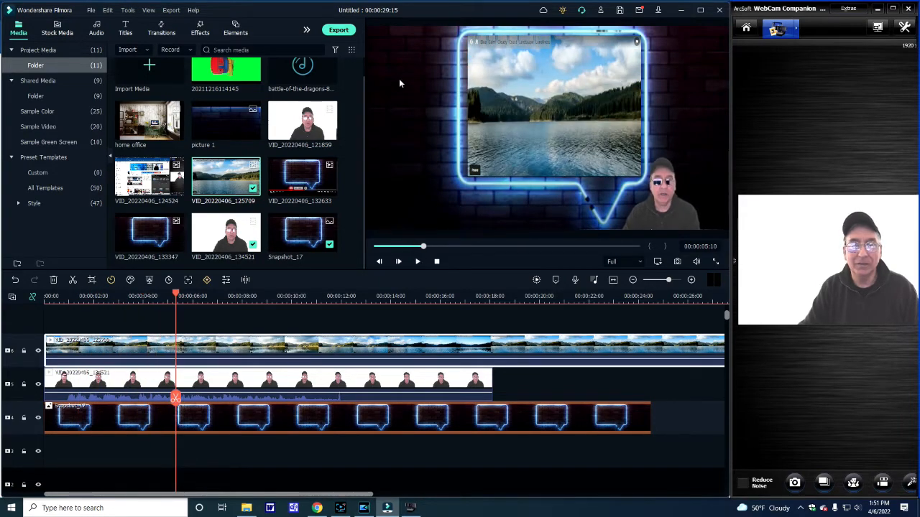
left_click(467, 116)
left_click(468, 115)
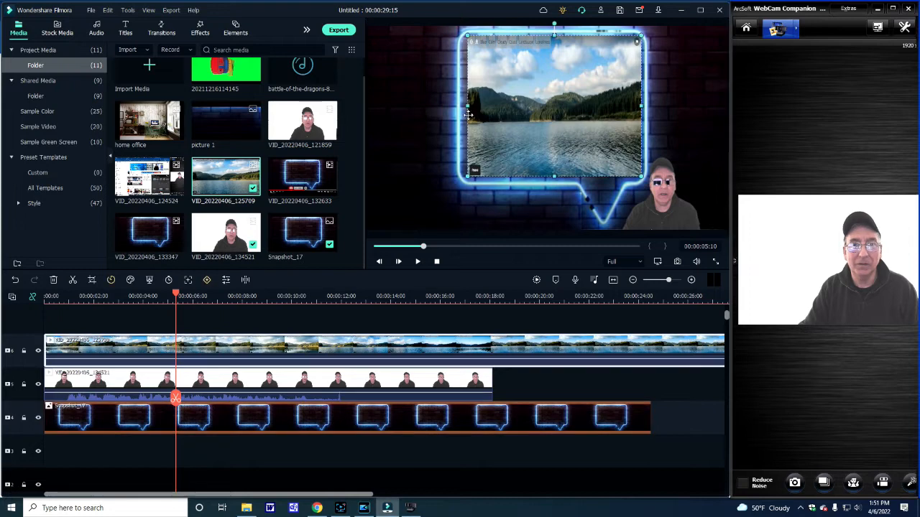
left_click_drag(466, 104, 462, 105)
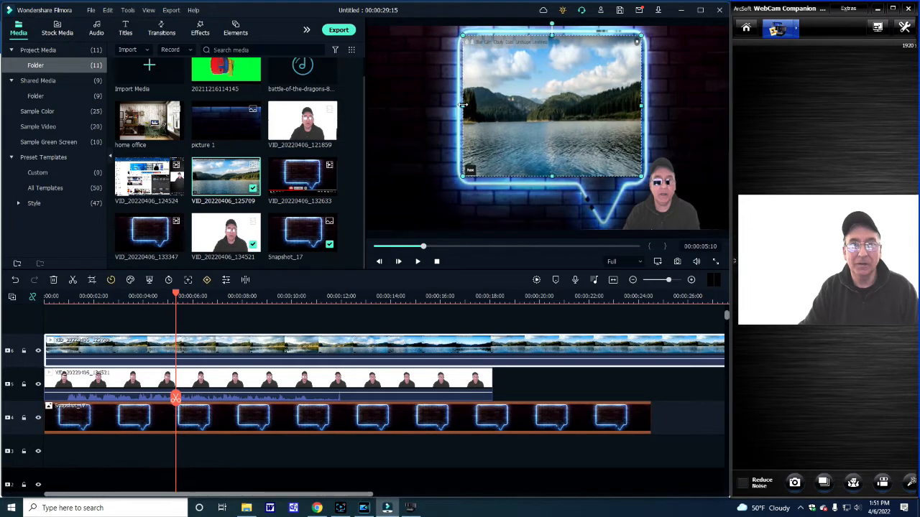
left_click(417, 263)
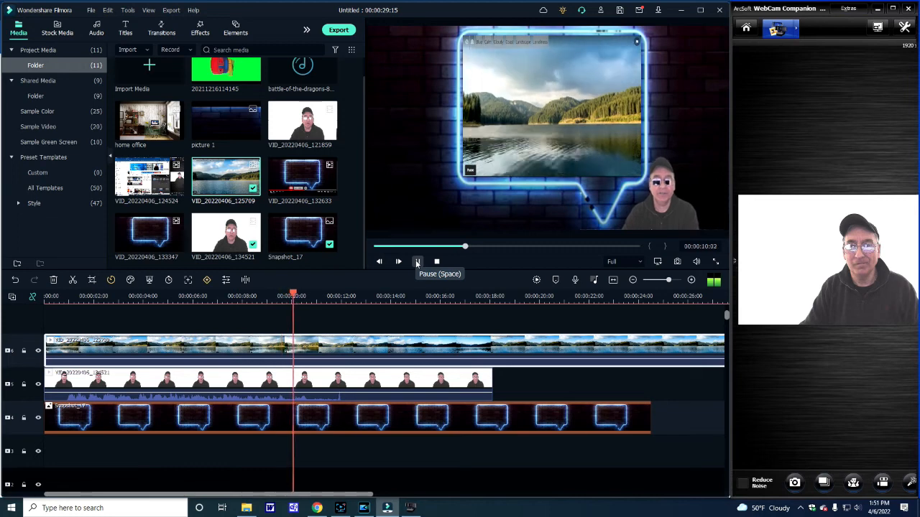
left_click(416, 262)
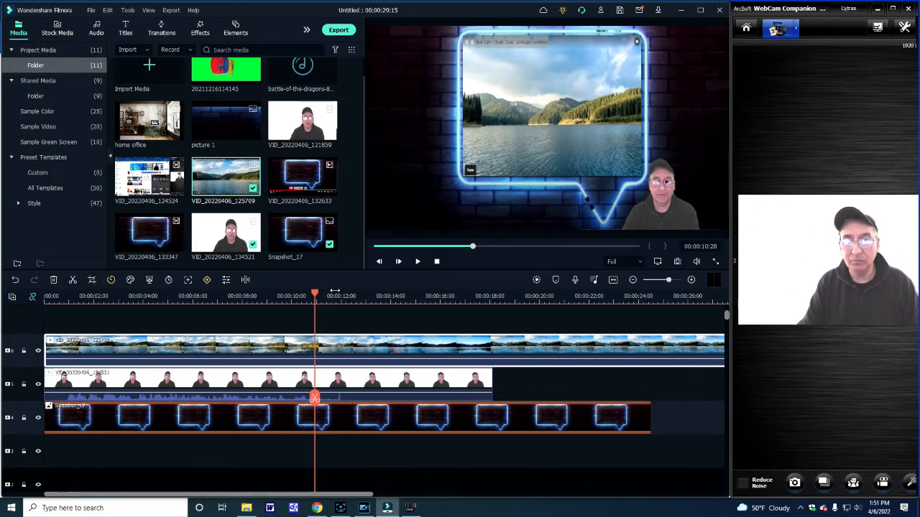
left_click_drag(317, 296, 42, 310)
left_click_drag(244, 73, 54, 315)
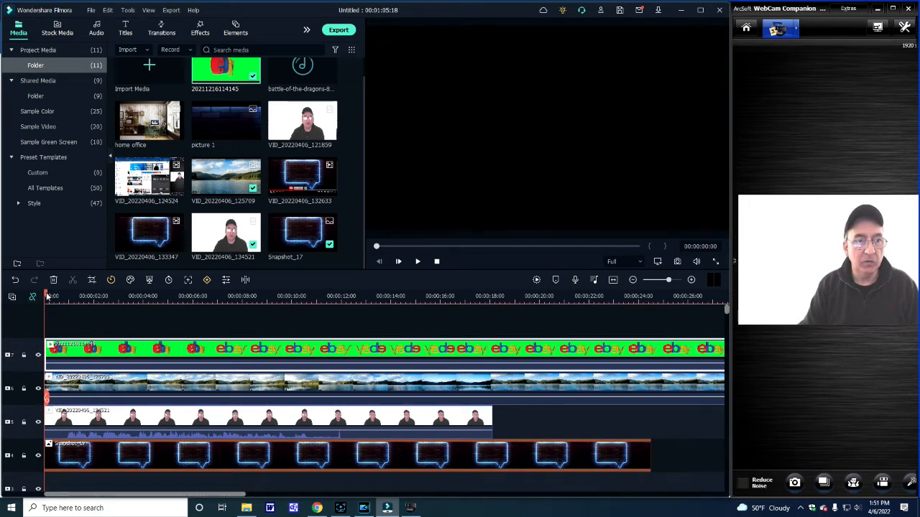
left_click_drag(46, 296, 65, 301)
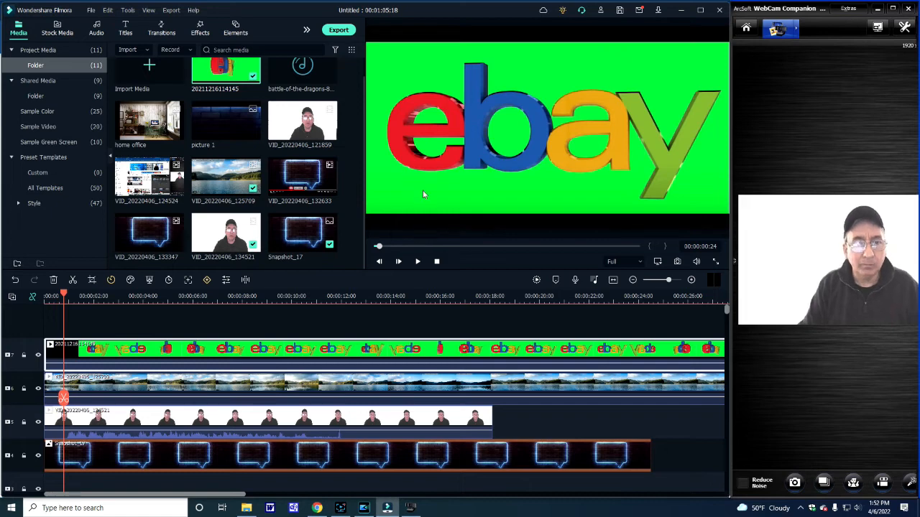
left_click(416, 107)
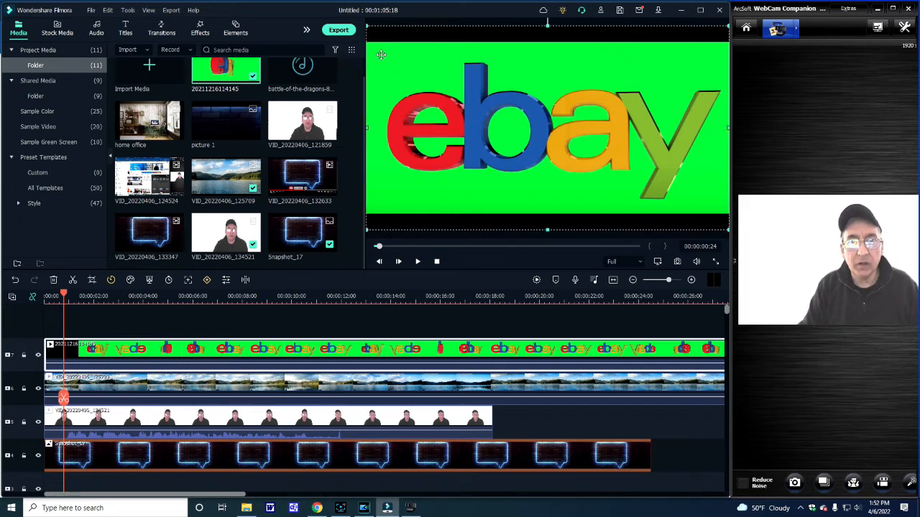
left_click_drag(368, 26, 398, 220)
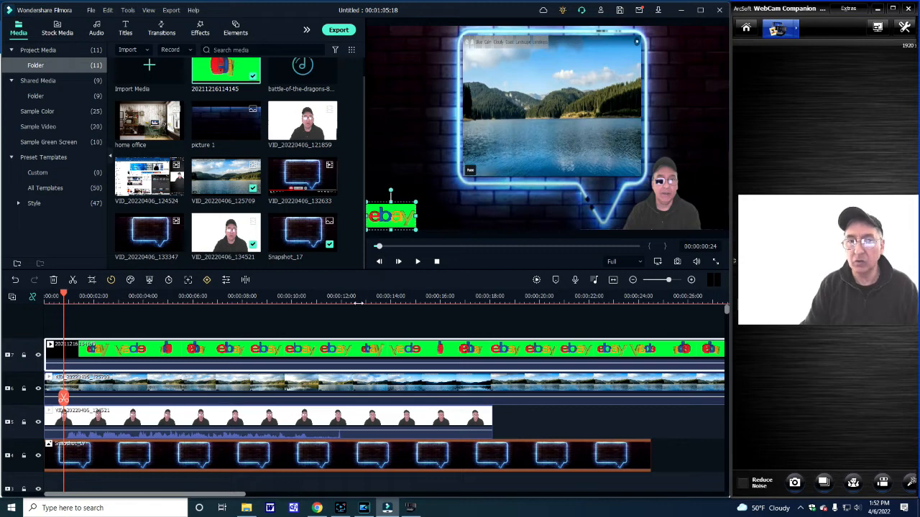
Remove the eBay logo clip's green background with Chroma Key and play back the composite
right_click(236, 351)
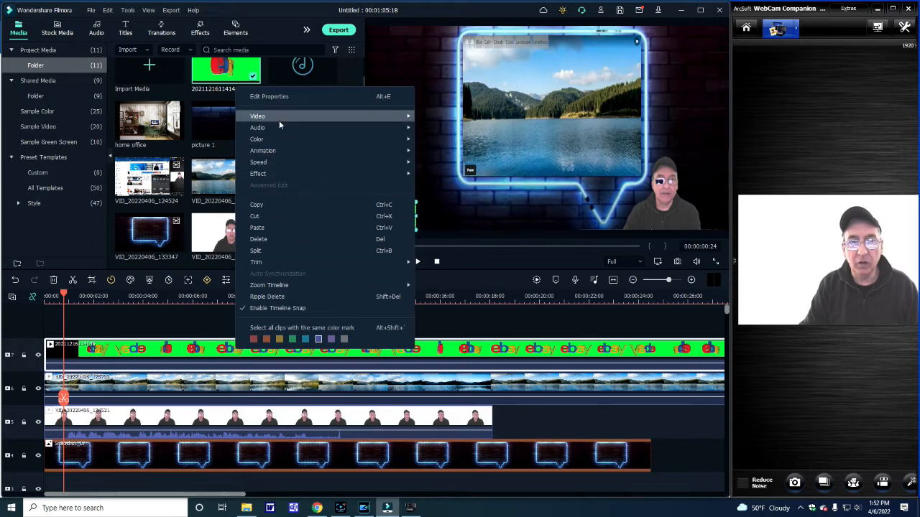
mouse_move(279, 120)
left_click(451, 175)
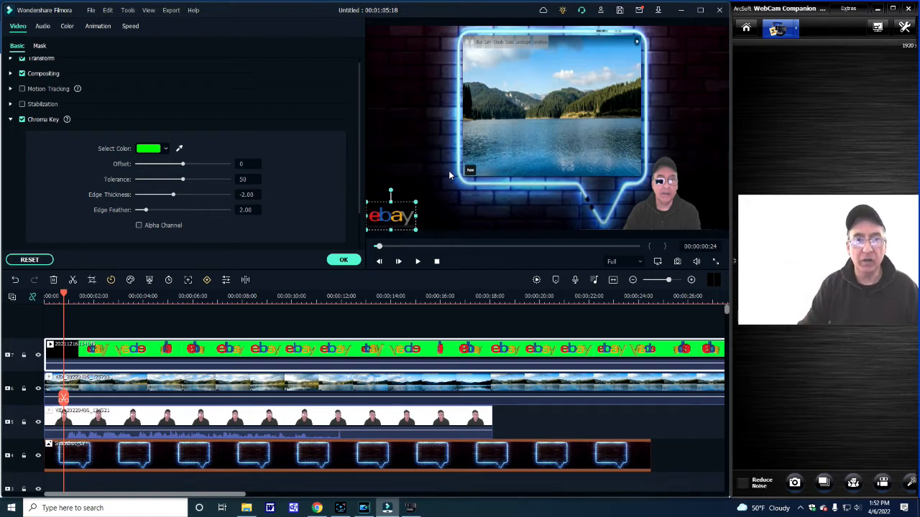
left_click(352, 261)
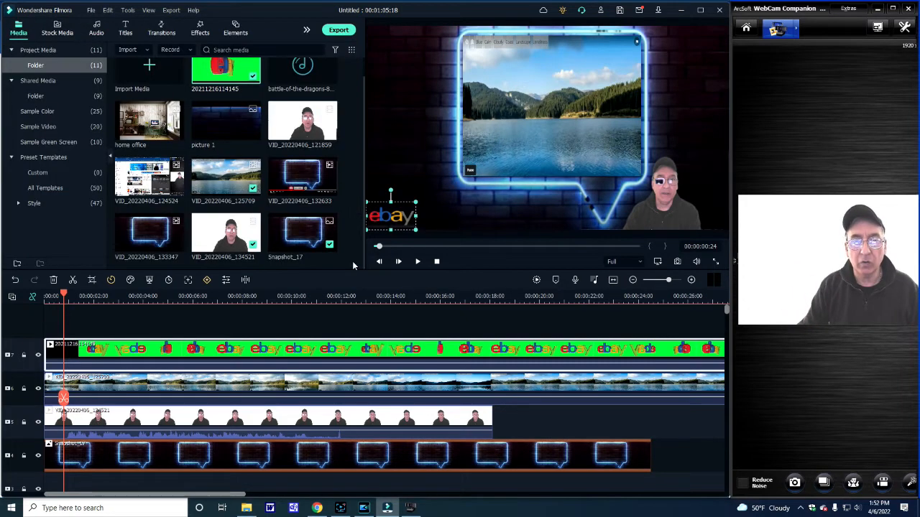
left_click(418, 262)
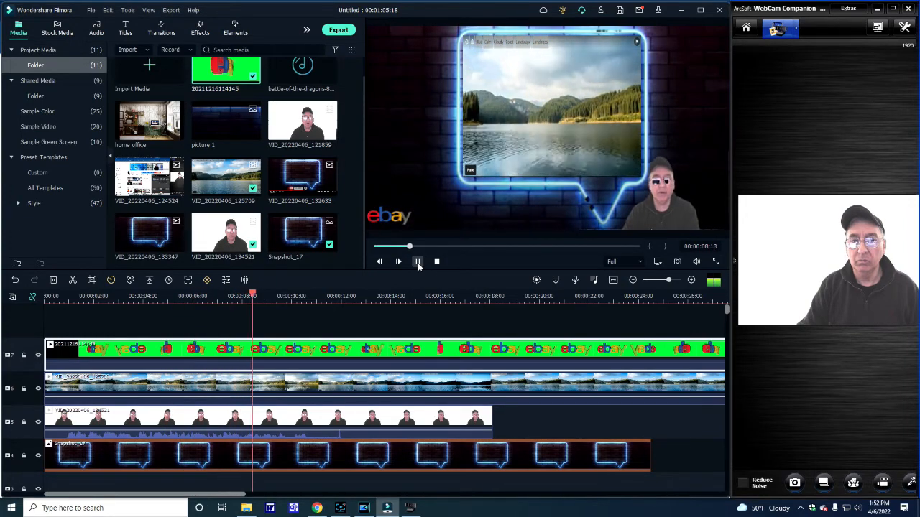
left_click(418, 262)
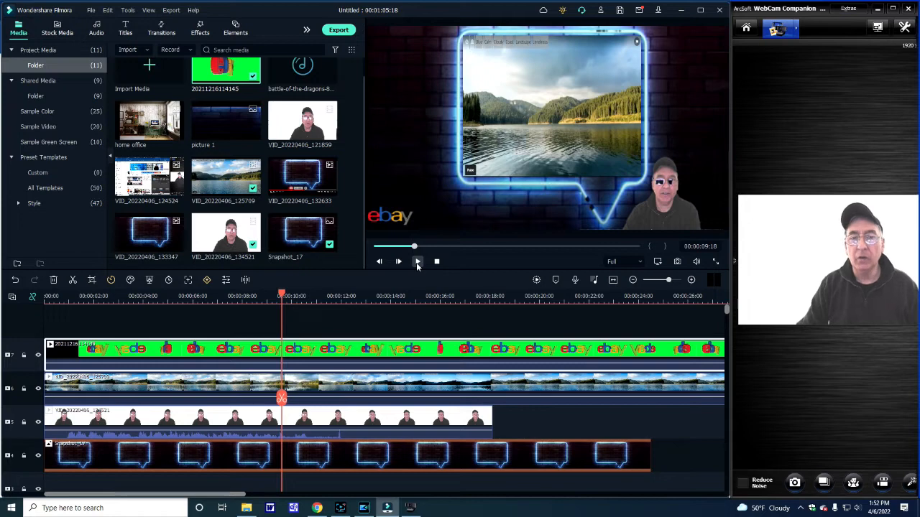
Split the eBay logo clip on track 7 at 00:00:58:17 and delete the piece after the cut
scroll(432, 296, "down", 5)
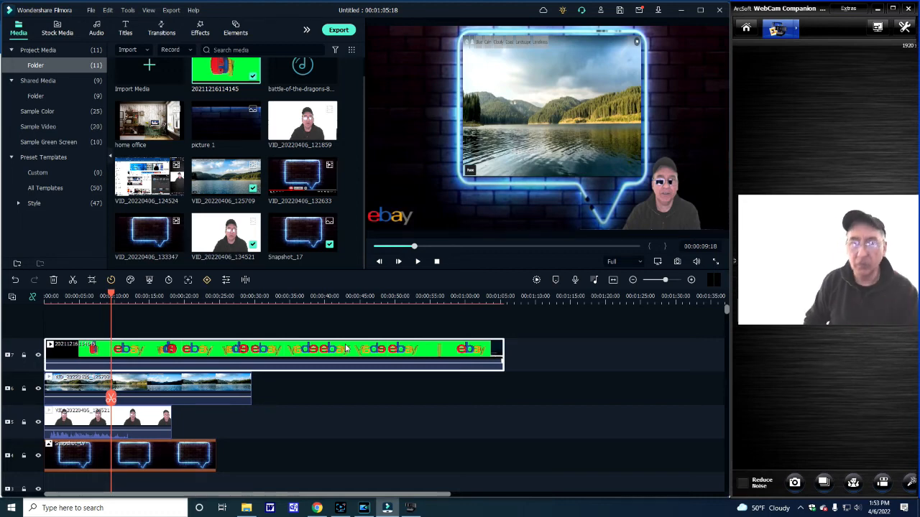
right_click(466, 363)
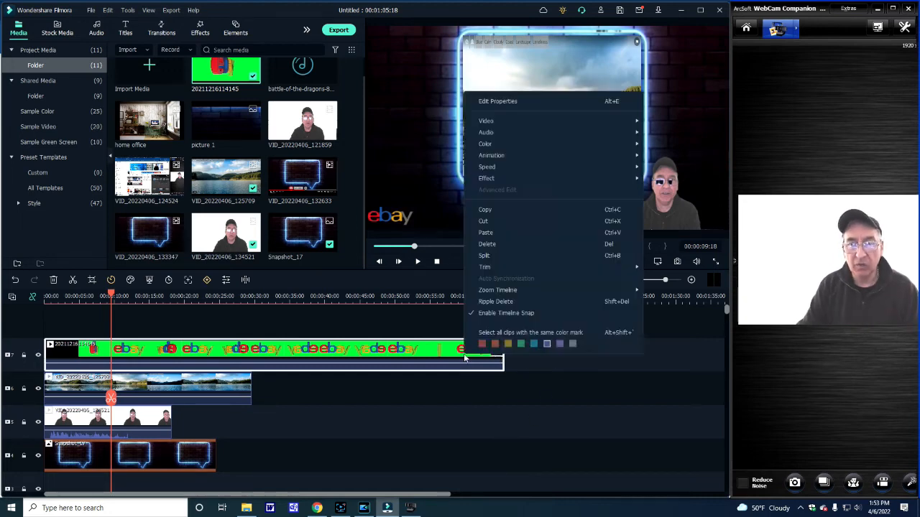
left_click(494, 210)
left_click_drag(112, 294, 456, 334)
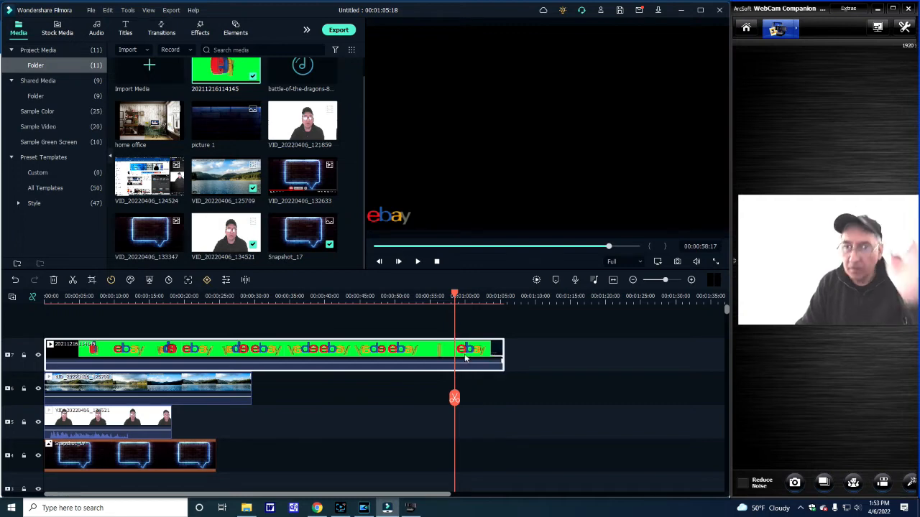
right_click(465, 358)
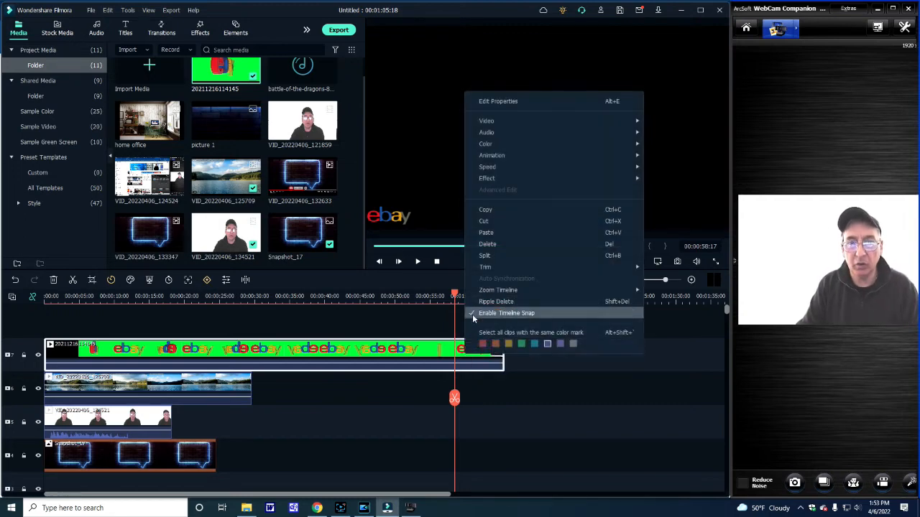
left_click(484, 256)
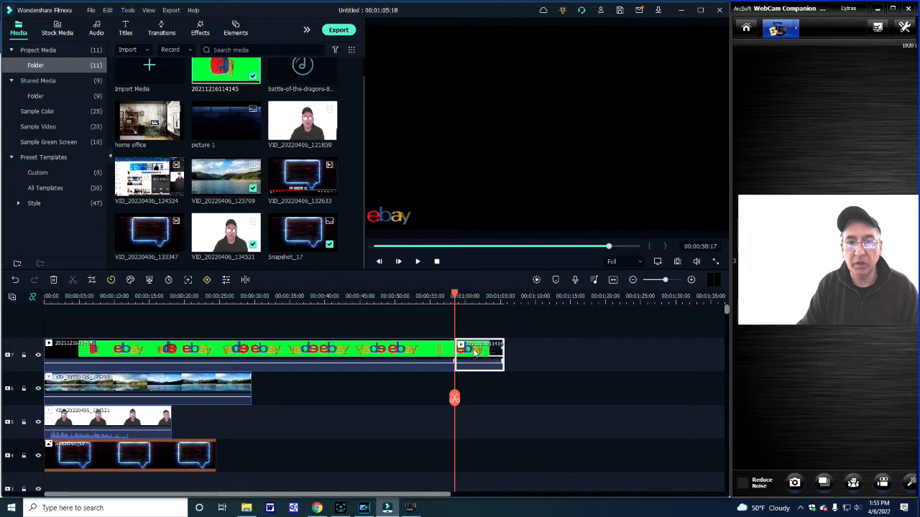
right_click(474, 356)
left_click(496, 239)
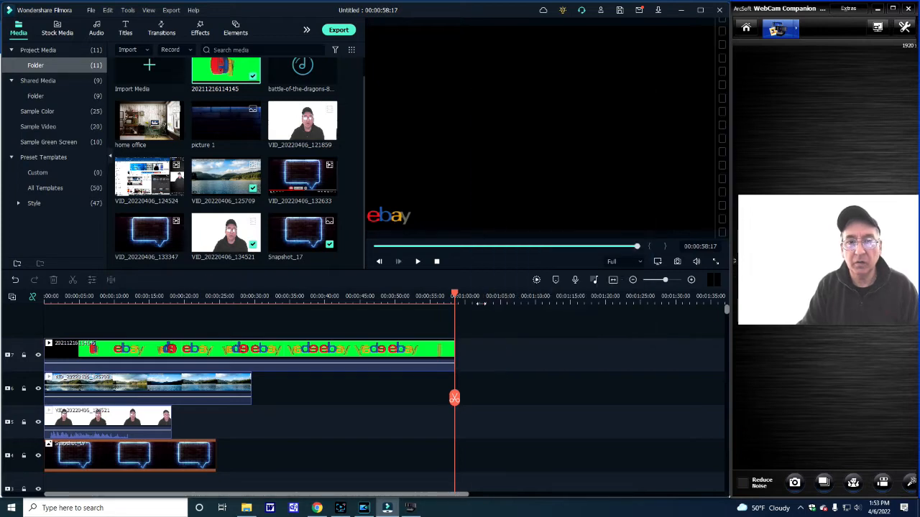
Copy and paste the trimmed eBay logo clip, and place the copy directly behind the original on track 7
right_click(412, 354)
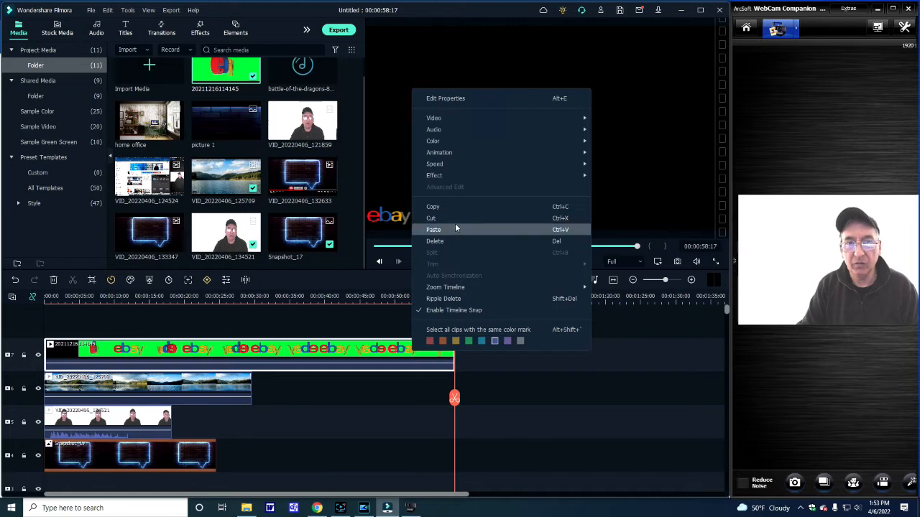
left_click(445, 207)
right_click(458, 347)
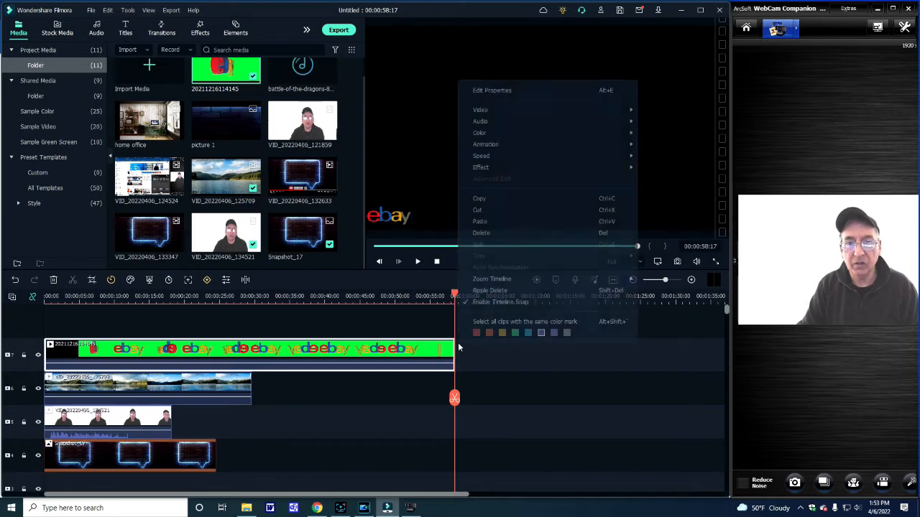
left_click(487, 225)
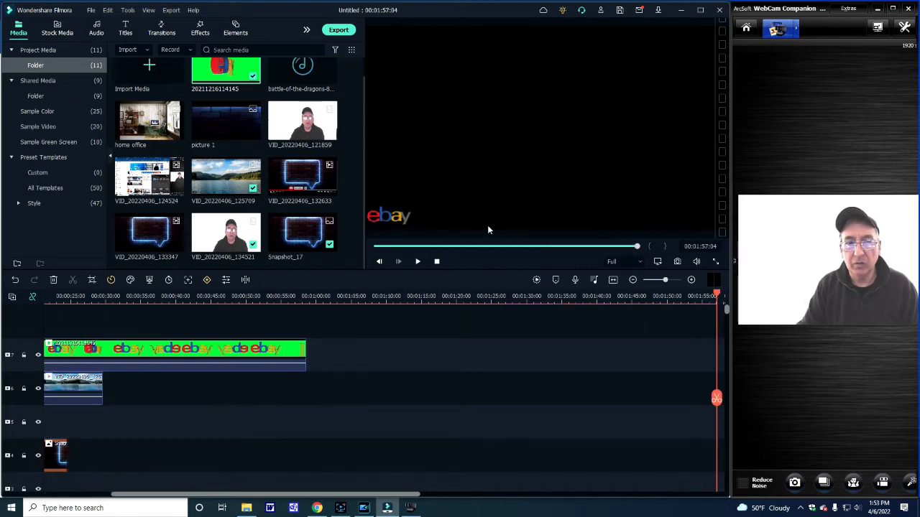
left_click_drag(716, 296, 304, 296)
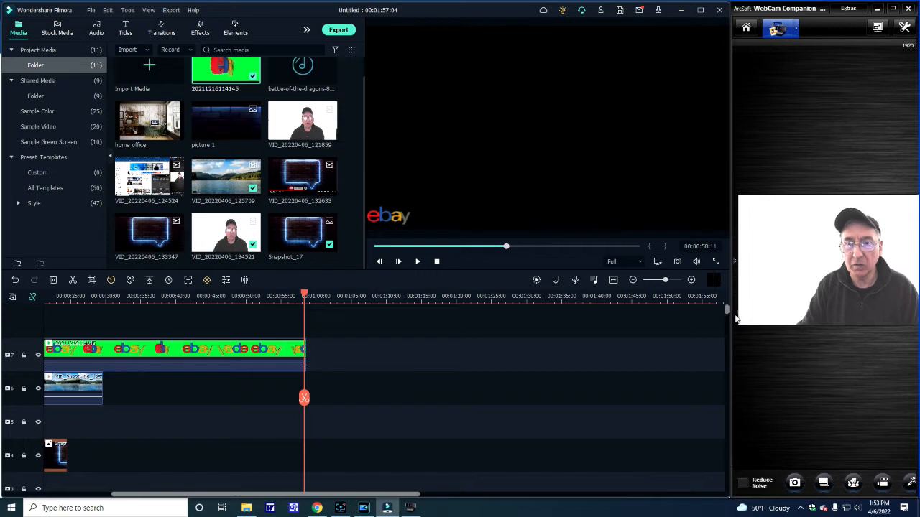
left_click_drag(726, 310, 720, 350)
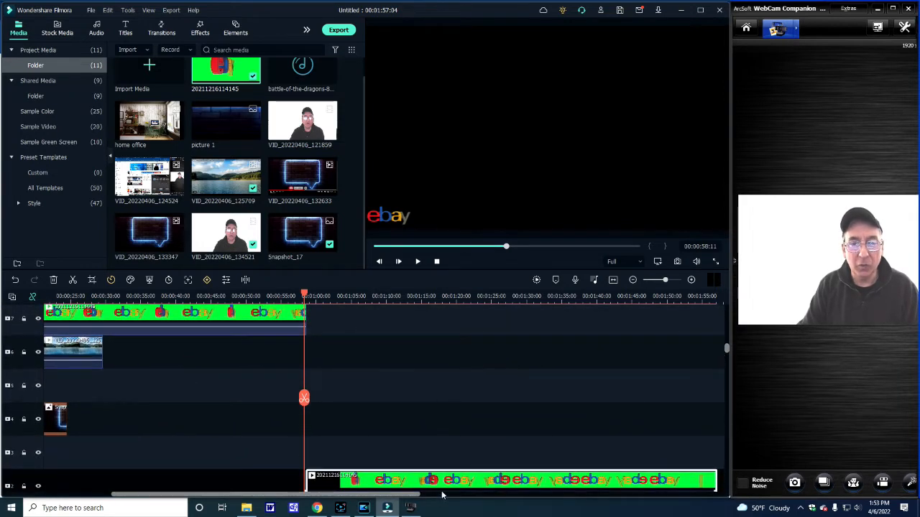
left_click_drag(448, 487, 448, 332)
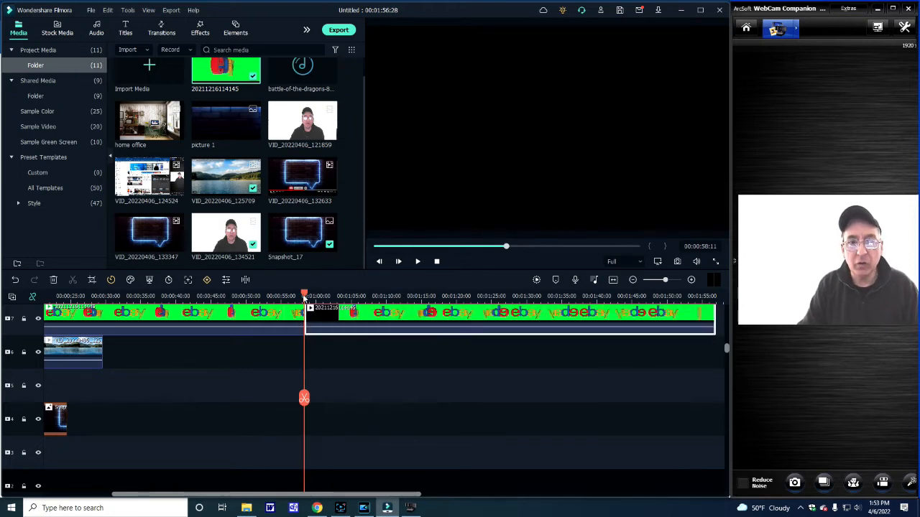
Play the timeline from 00:00:52:19 across the join between the two eBay logo clips
left_click_drag(305, 298, 265, 336)
left_click(275, 313)
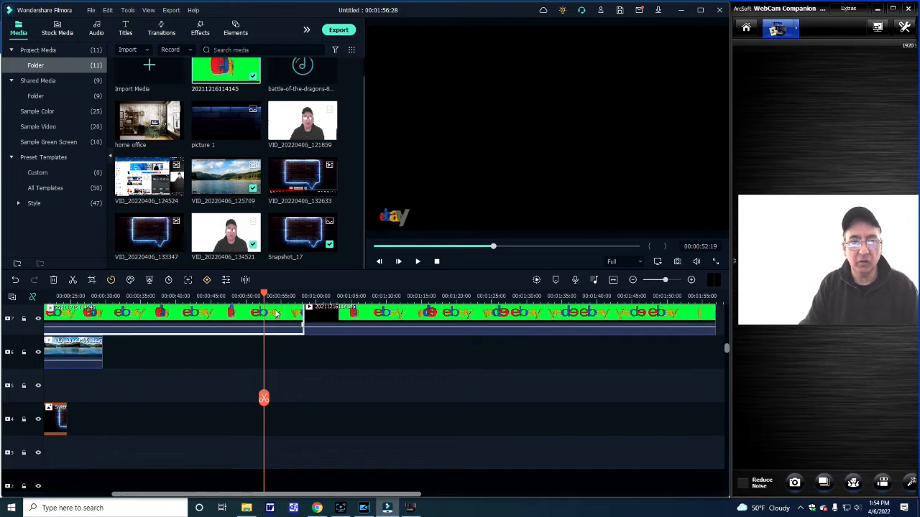
left_click(417, 263)
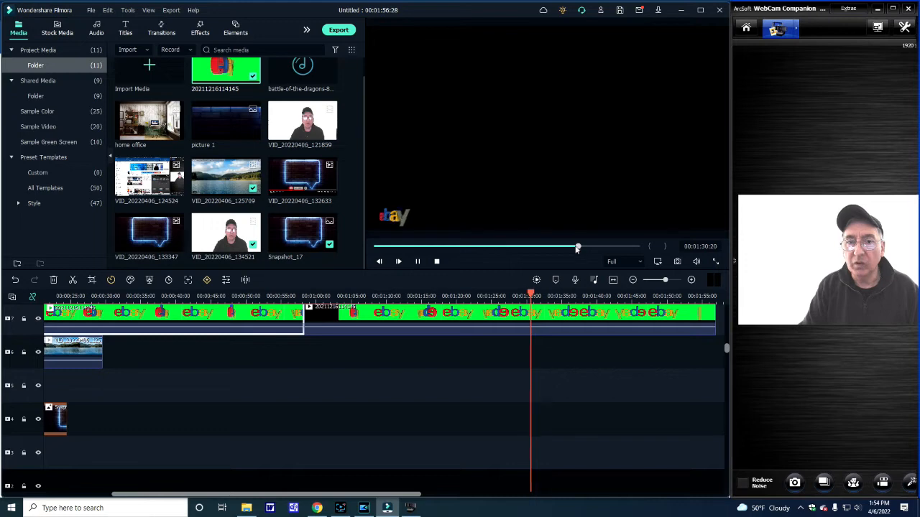
Return the playhead to 00:00:00:00 and play the full composite from the beginning
left_click(577, 247)
left_click_drag(578, 247, 353, 254)
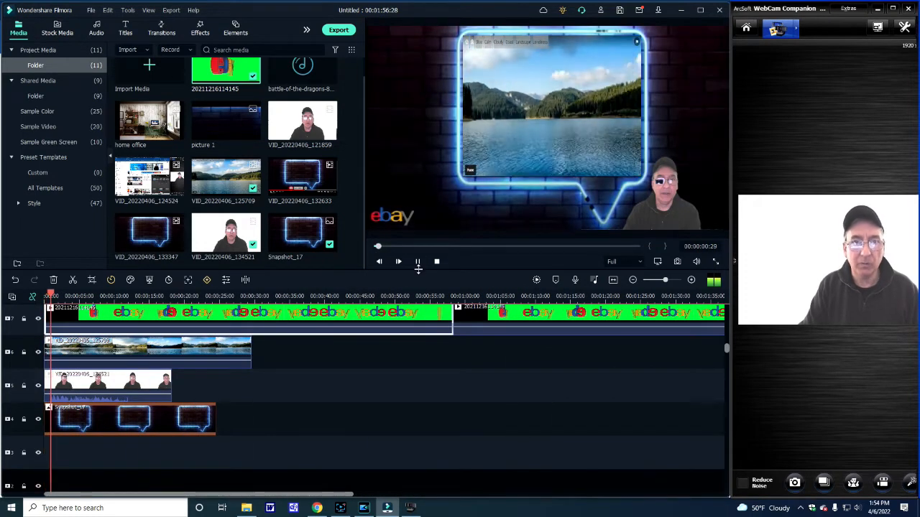
left_click(418, 262)
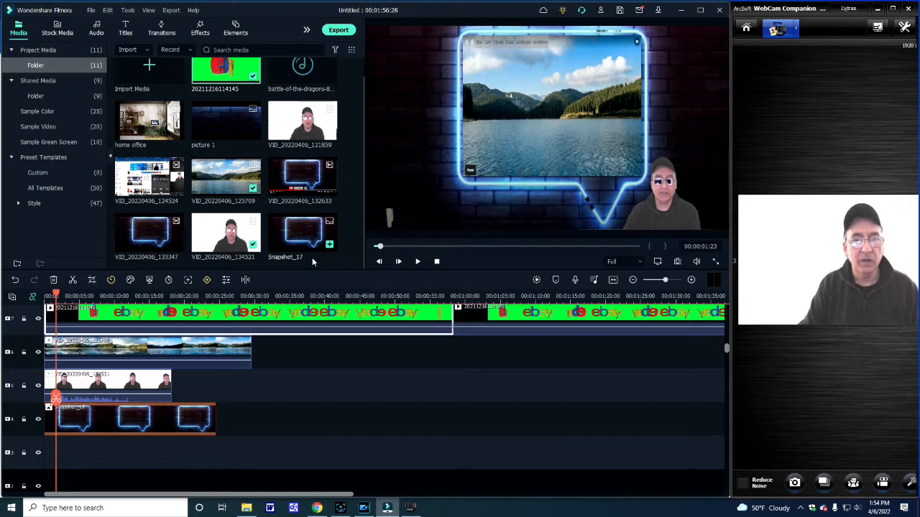
left_click_drag(379, 246, 361, 251)
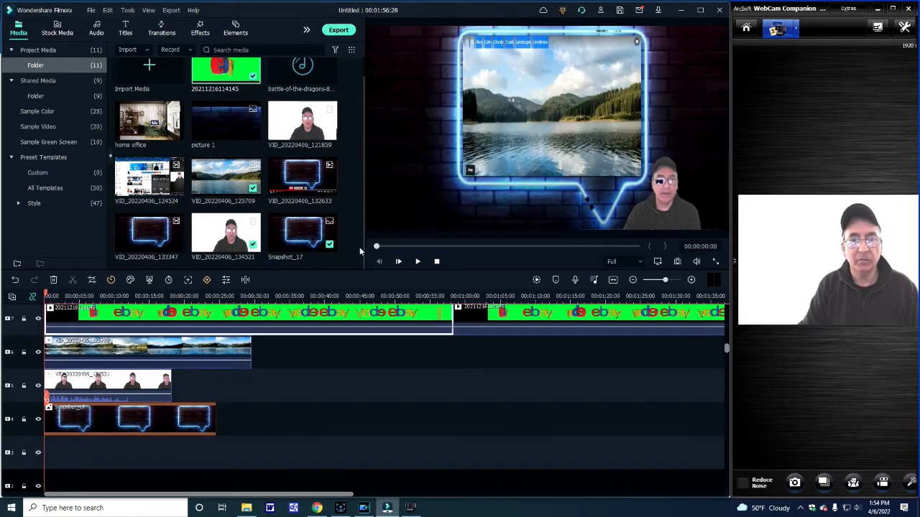
left_click(418, 262)
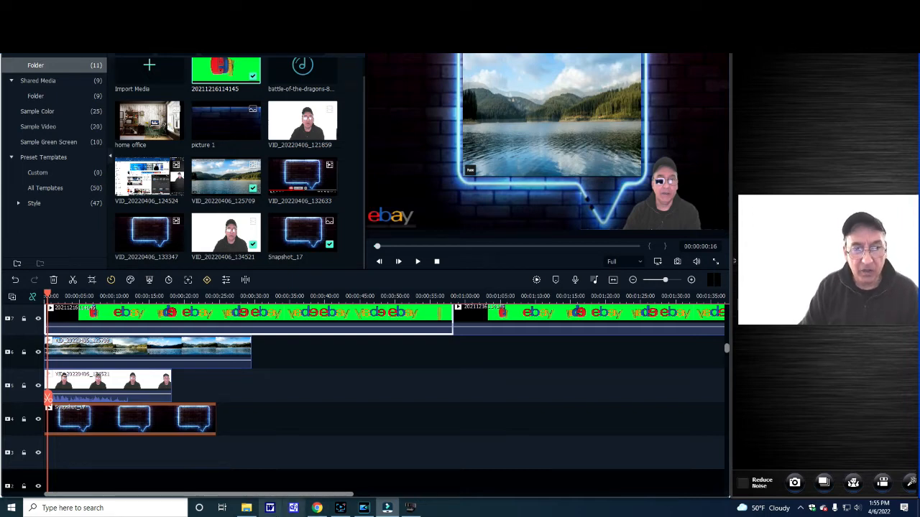
Switch to Chrome and view the YouTube neon intro page, the Canva projects and the Pixabay stock videos as sources
left_click(317, 509)
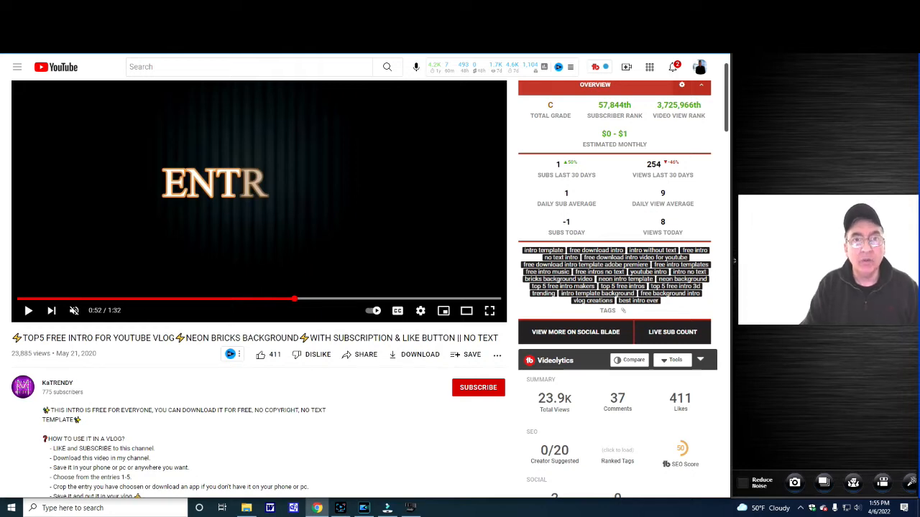
left_click(330, 10)
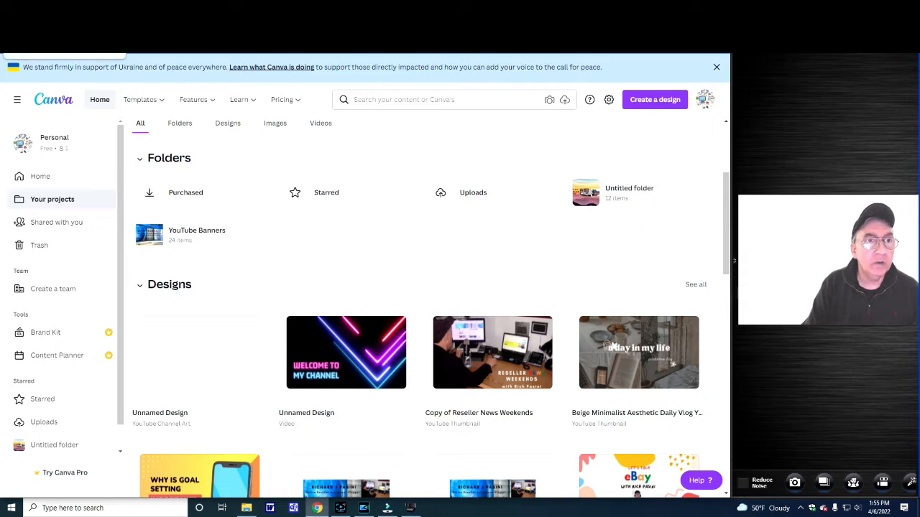
left_click(43, 10)
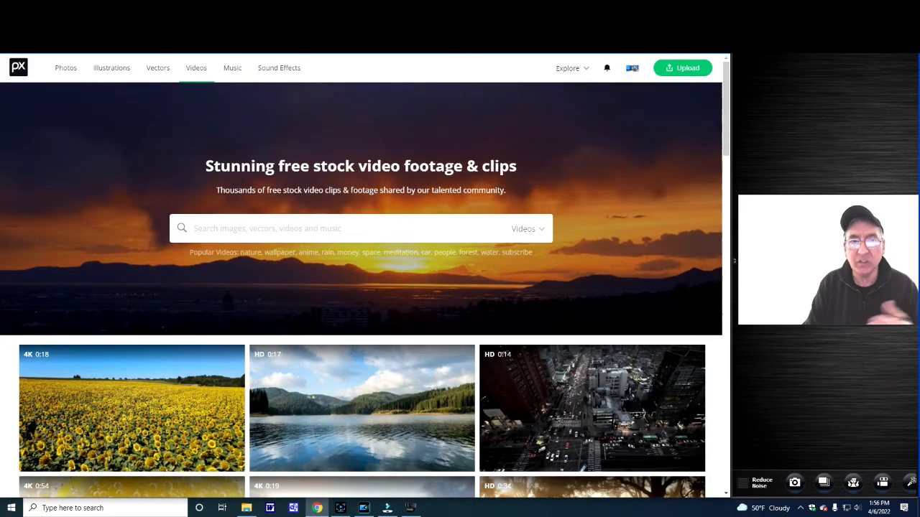
Switch to the Google Images results for "youtube logo images" and look through the logos filtered by cute and background
mouse_move(341, 384)
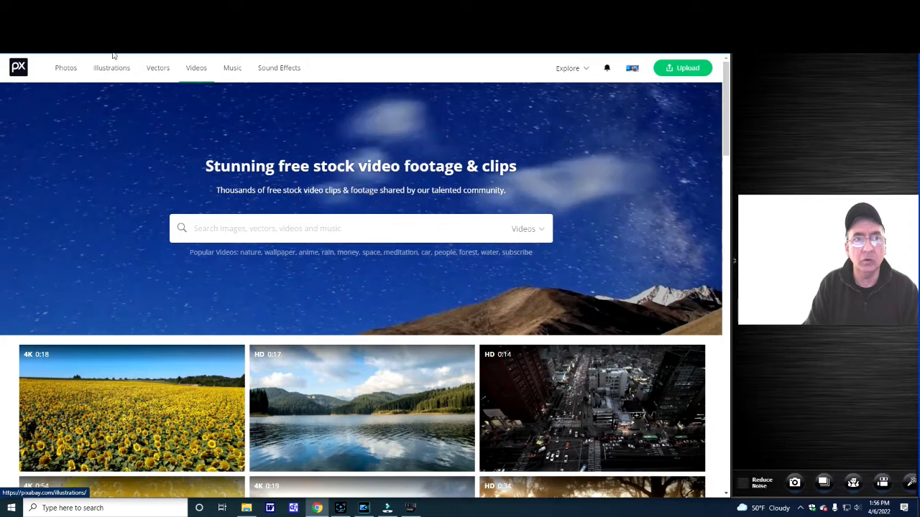
left_click(104, 9)
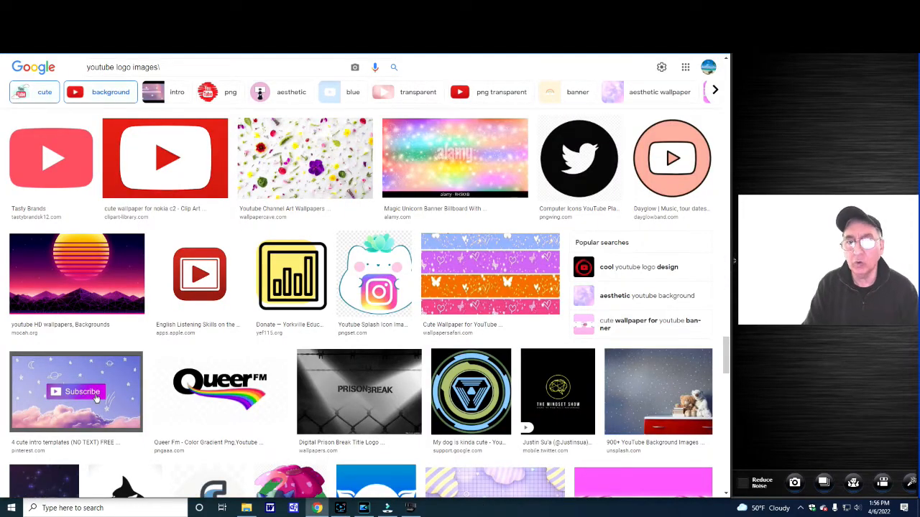
scroll(100, 108, "down", 5)
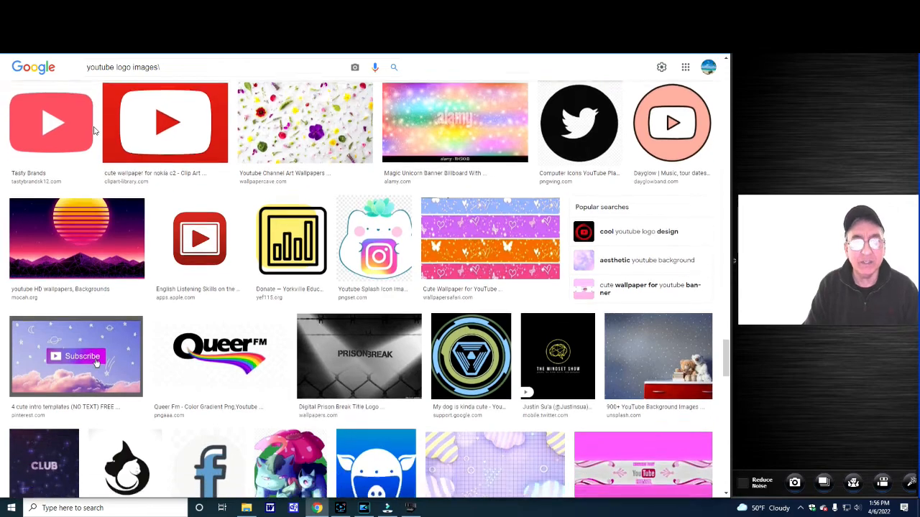
scroll(123, 123, "up", 10)
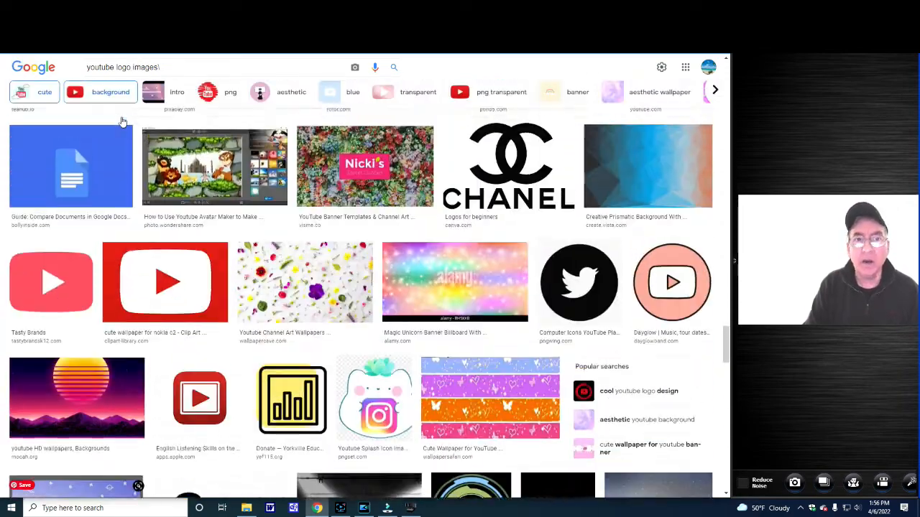
scroll(122, 122, "up", 10)
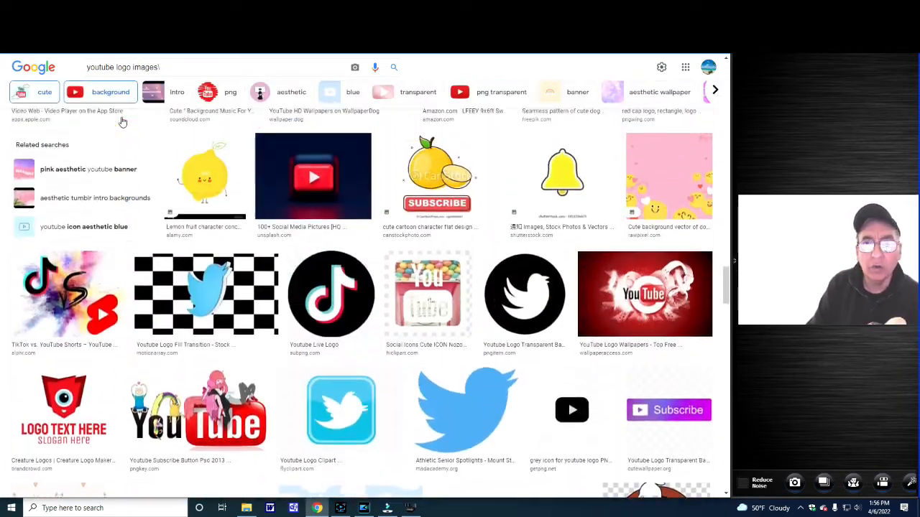
scroll(123, 122, "up", 10)
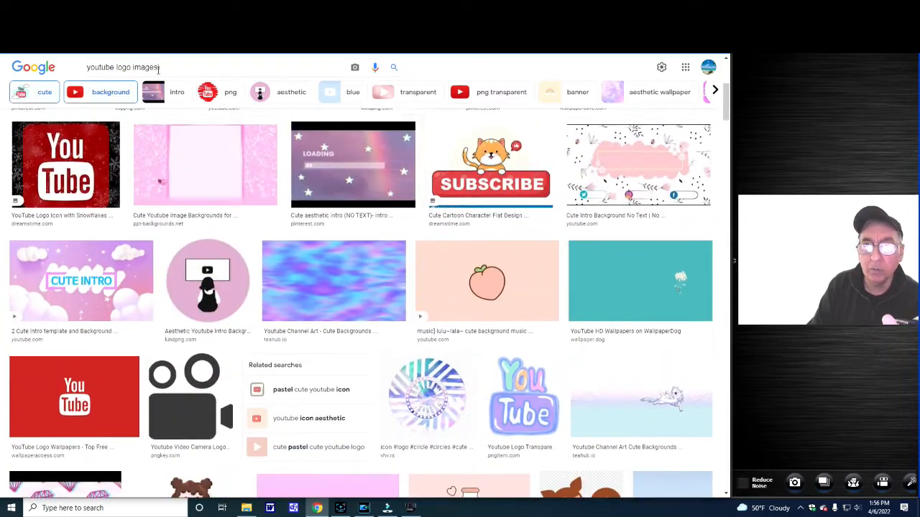
scroll(49, 108, "up", 4)
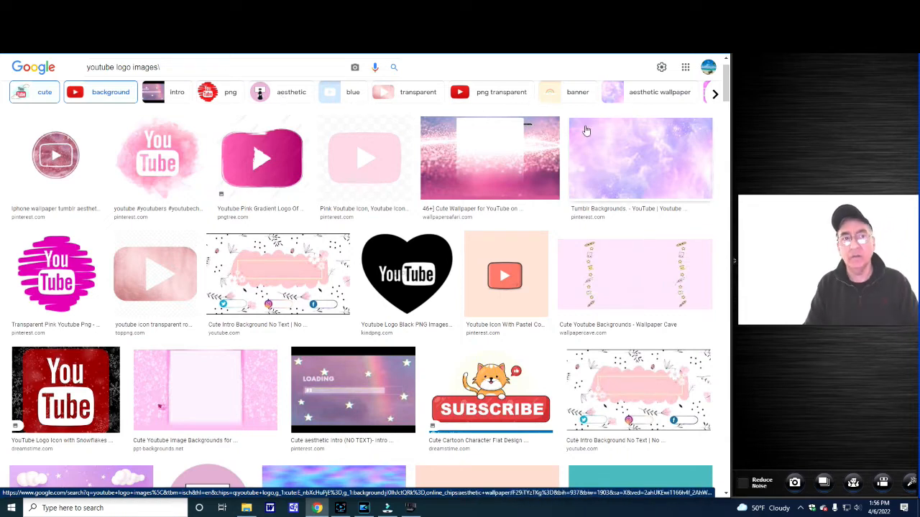
Remove the background filter, keeping only the cute filter, and examine the YouTube logo images as possible overlay sources
left_click(105, 93)
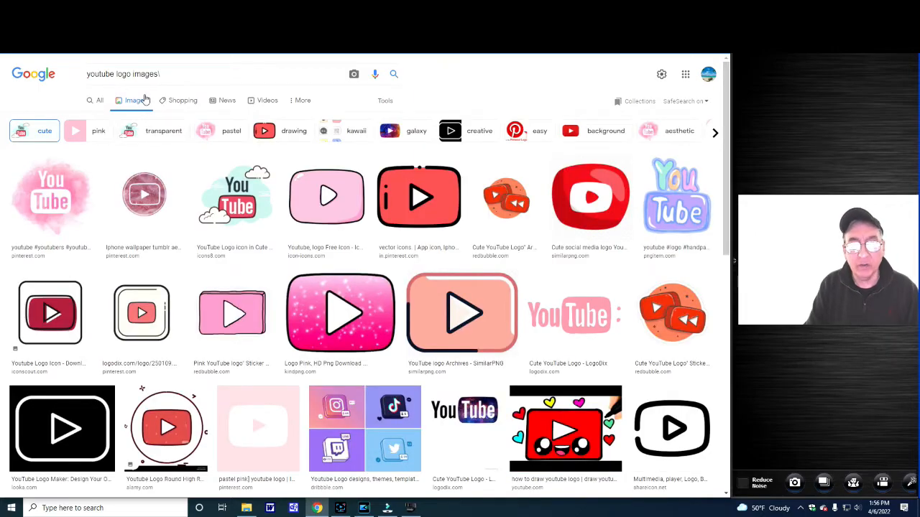
scroll(194, 138, "down", 2)
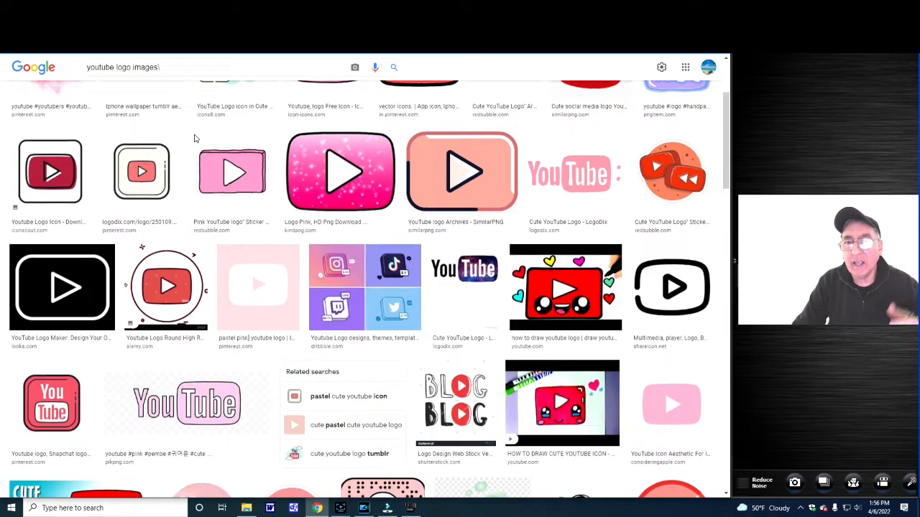
scroll(194, 138, "down", 2)
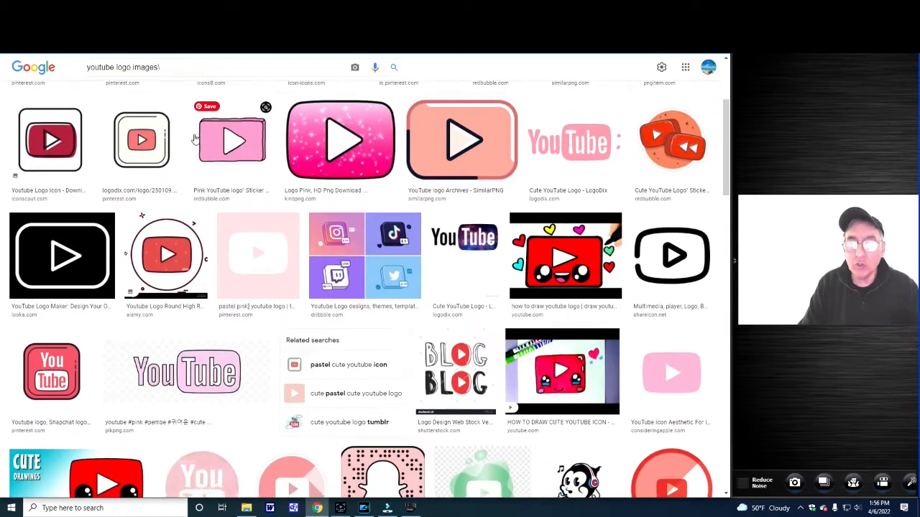
scroll(194, 138, "down", 2)
scroll(194, 138, "down", 1)
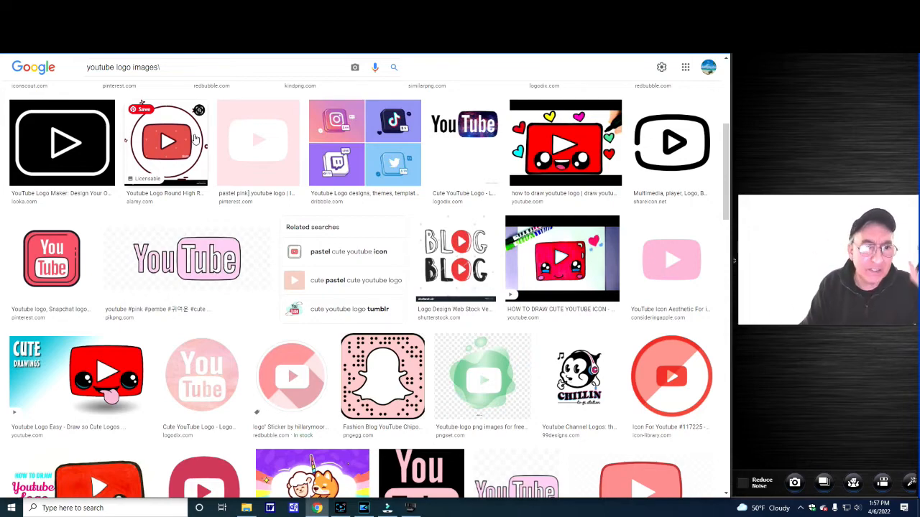
scroll(194, 139, "down", 3)
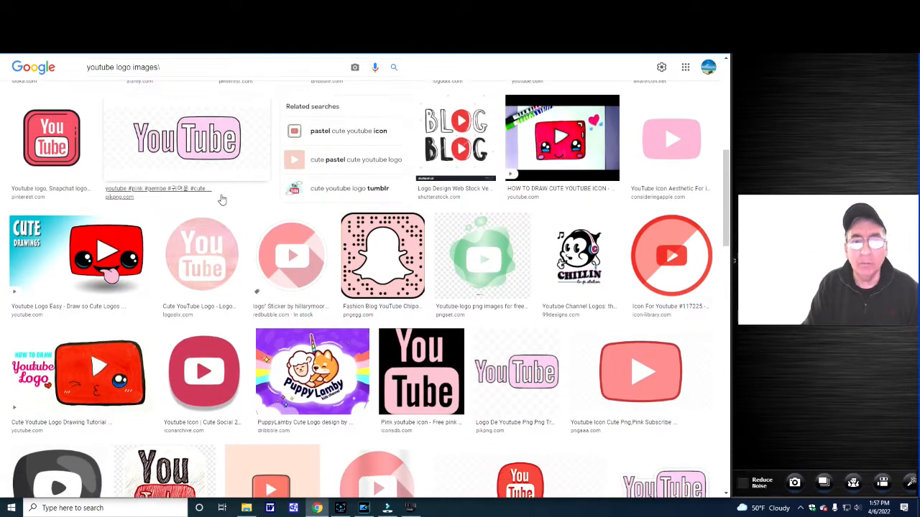
Browse the YouTube logo image results for a logo suitable for the video
scroll(222, 200, "down", 6)
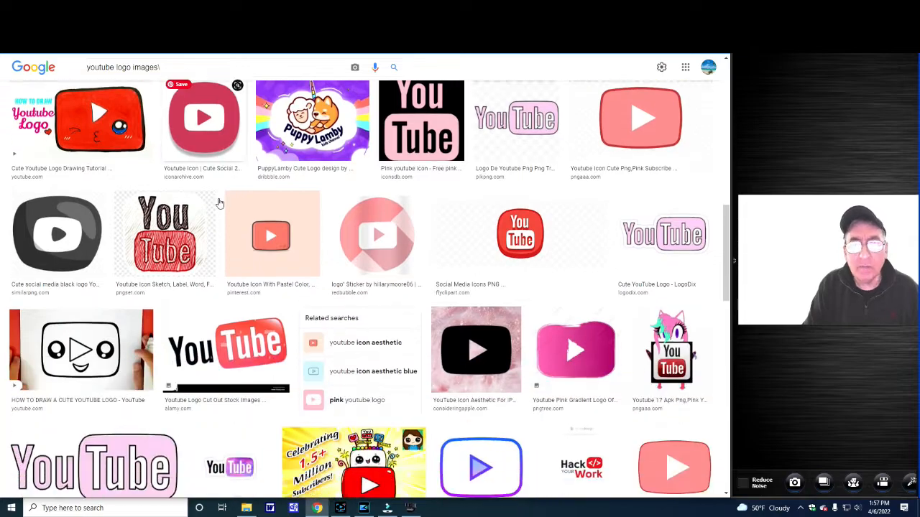
scroll(219, 203, "down", 2)
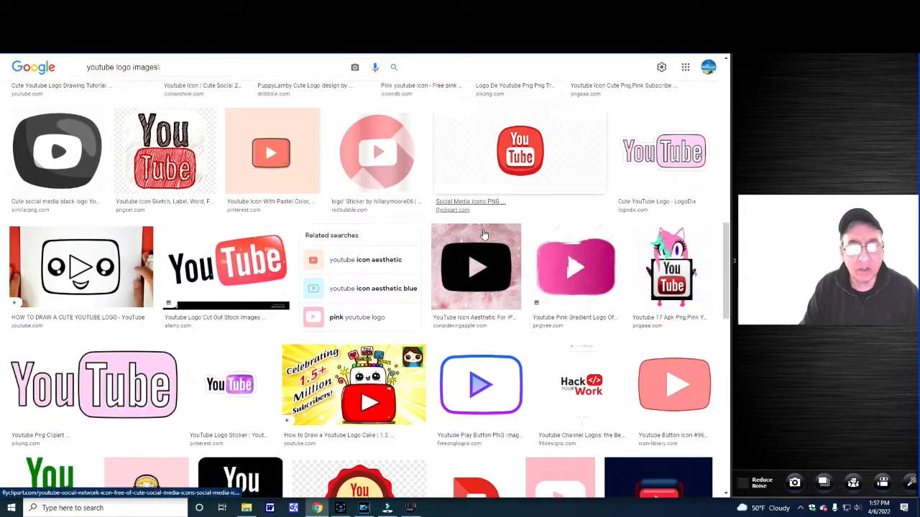
scroll(483, 234, "down", 5)
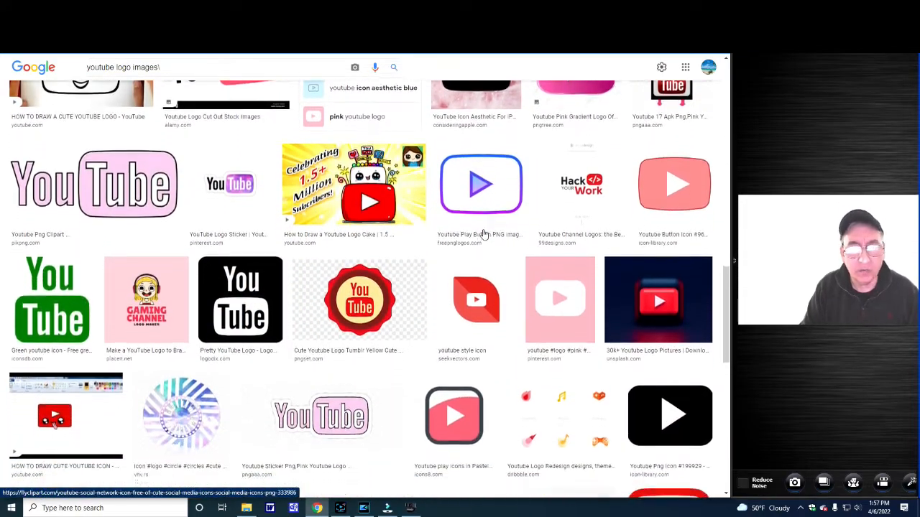
scroll(484, 234, "down", 4)
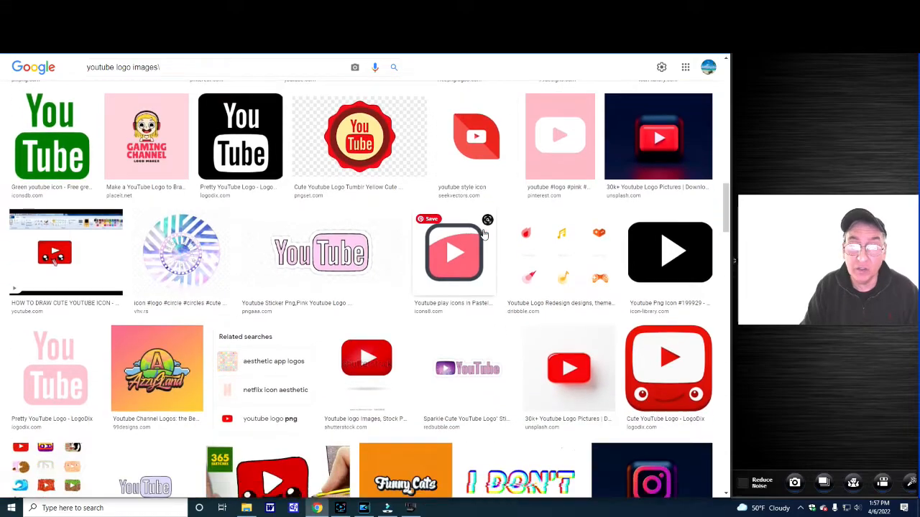
scroll(483, 234, "down", 3)
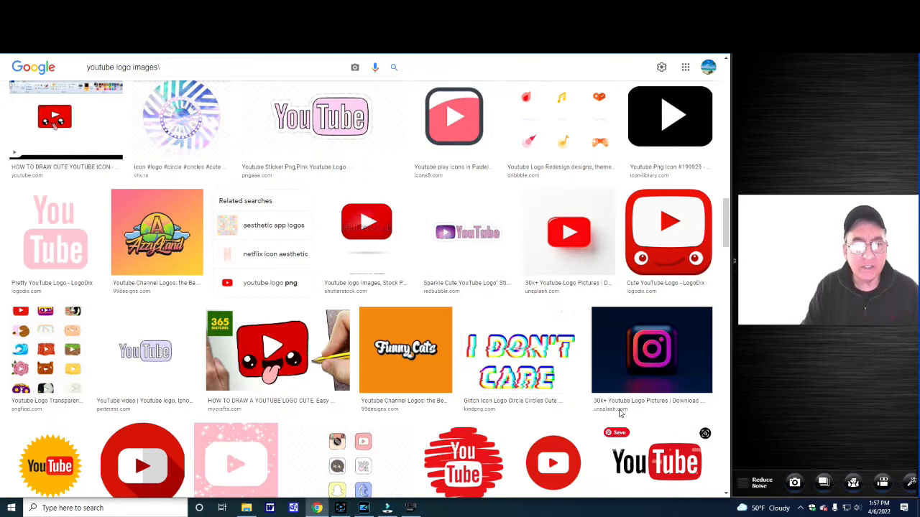
scroll(645, 418, "down", 3)
scroll(646, 417, "down", 3)
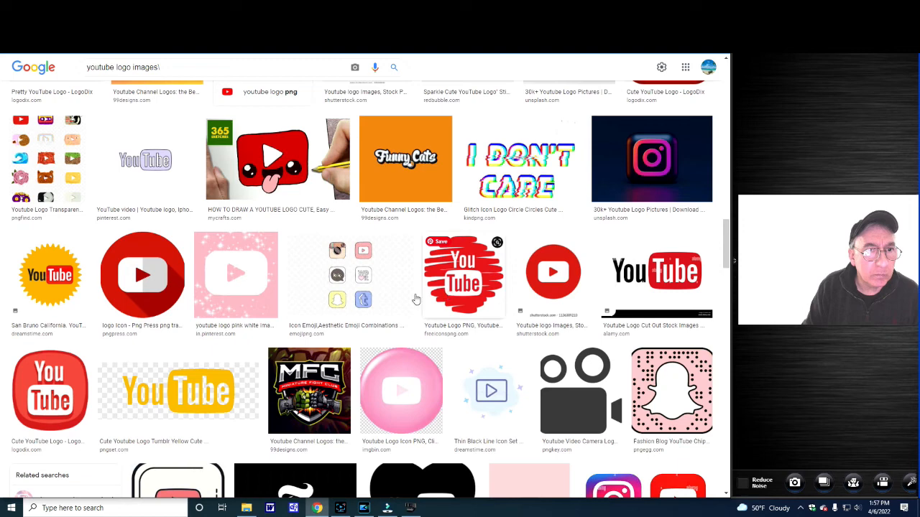
Preview the sparkly pink-and-white YouTube logo and open the related image search "youtube icon aesthetic"
left_click(223, 287)
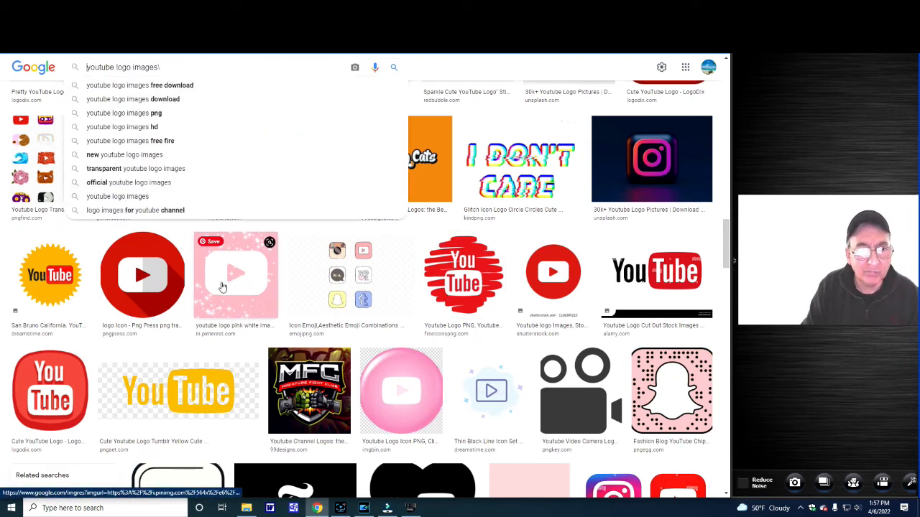
left_click(223, 287)
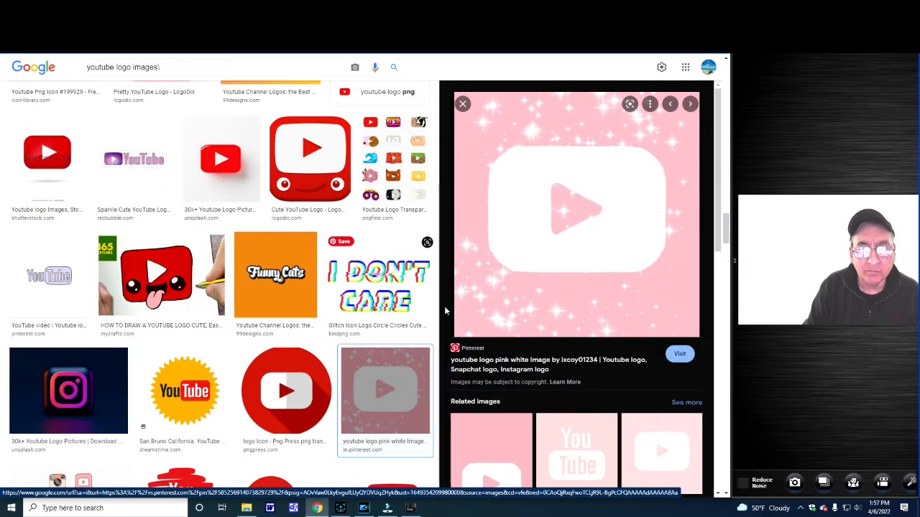
scroll(510, 335, "down", 1)
scroll(509, 335, "down", 10)
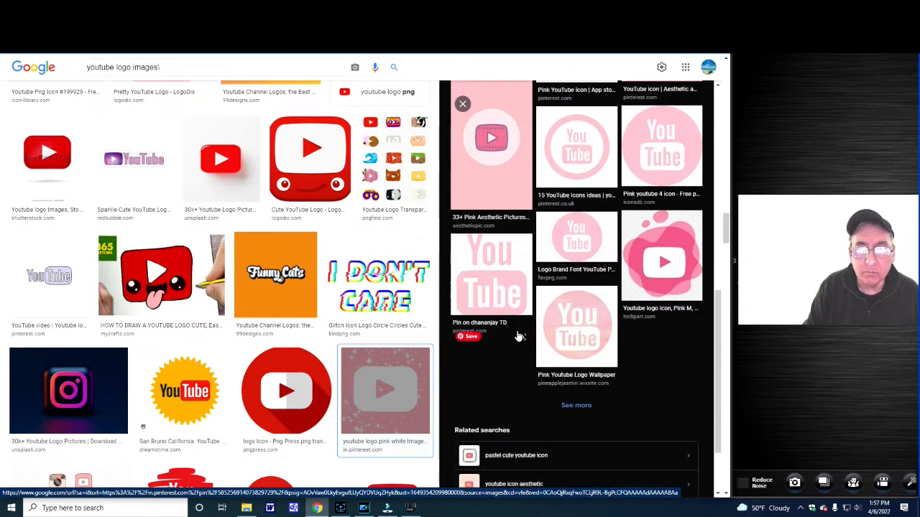
scroll(519, 336, "down", 1)
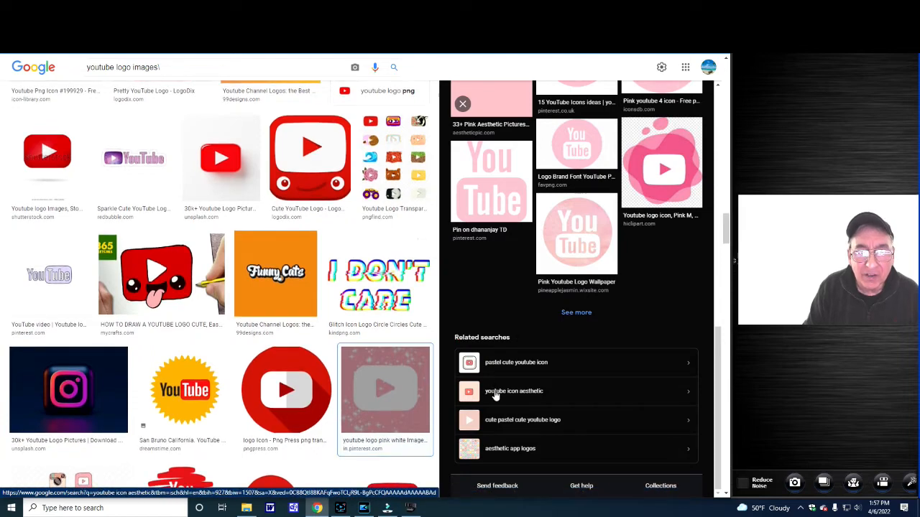
left_click(494, 395)
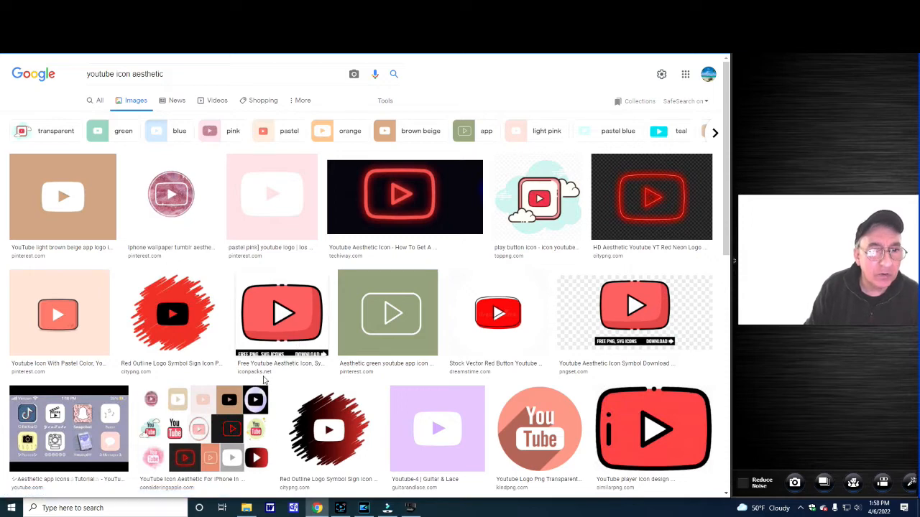
Enlarge the related red YouTube icon with the offset black outline and capture just the icon with Snipping Tool
left_click(284, 336)
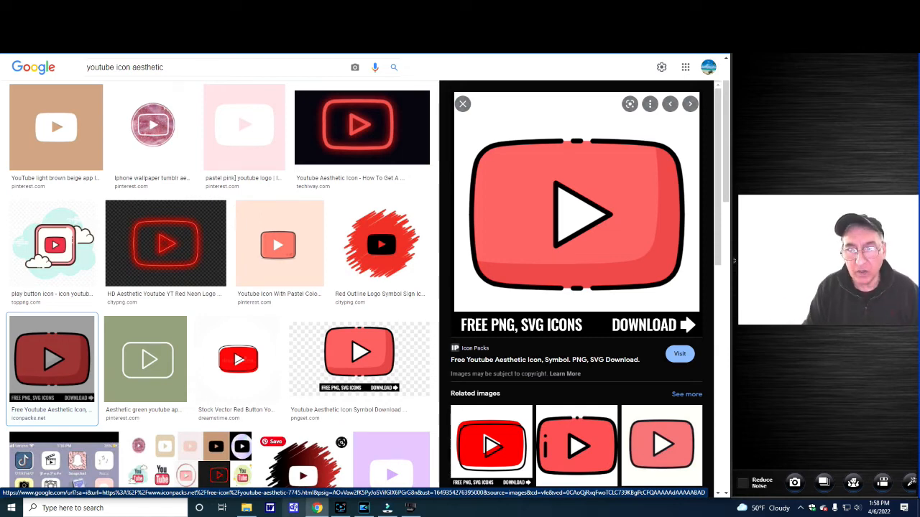
left_click(472, 475)
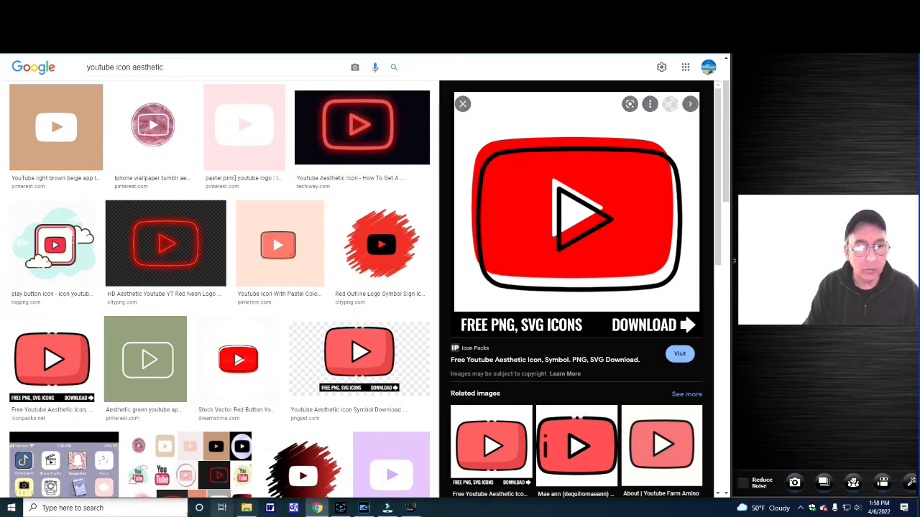
left_click(64, 508)
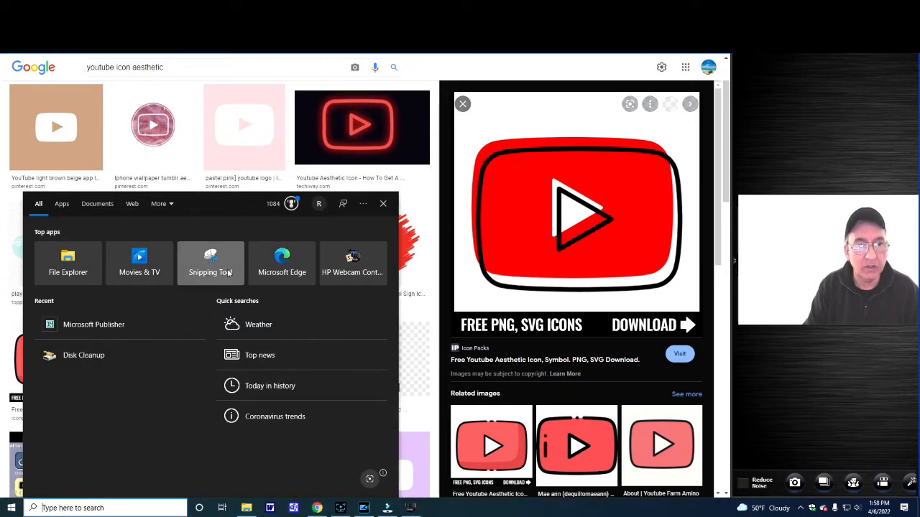
left_click(209, 260)
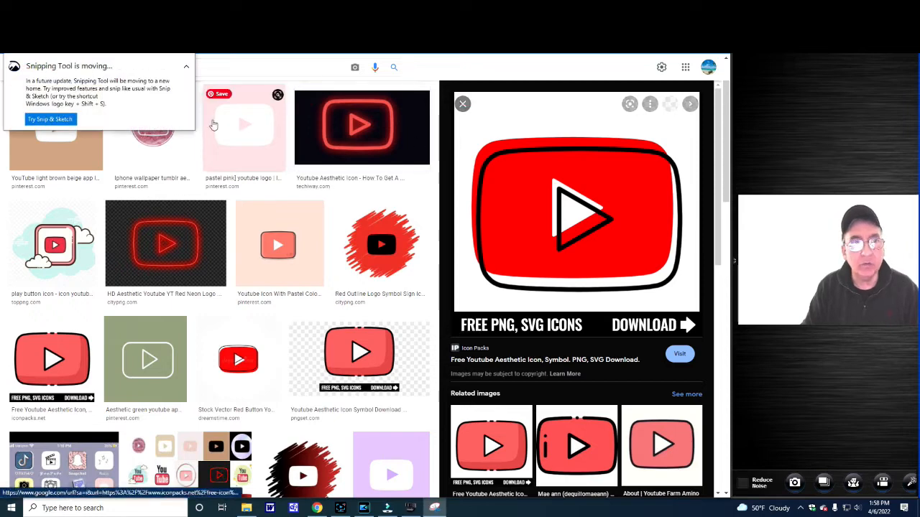
left_click(21, 44)
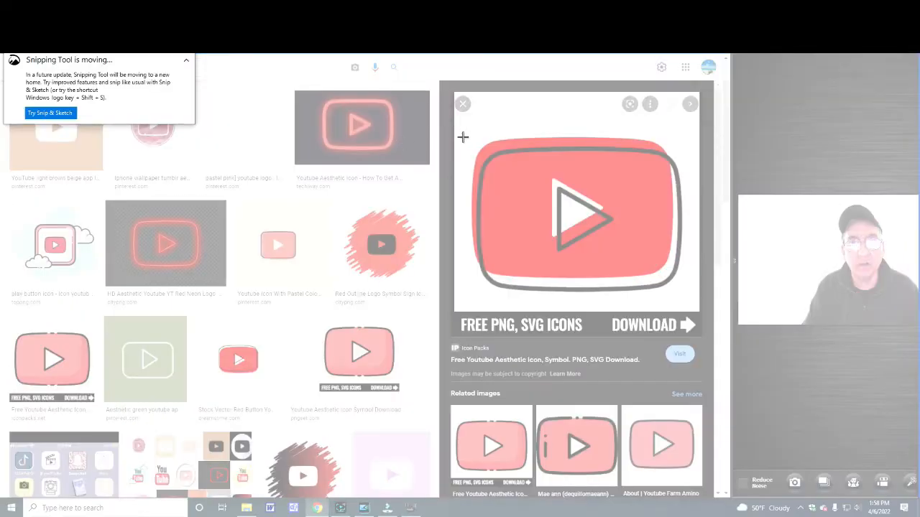
left_click_drag(463, 136, 686, 296)
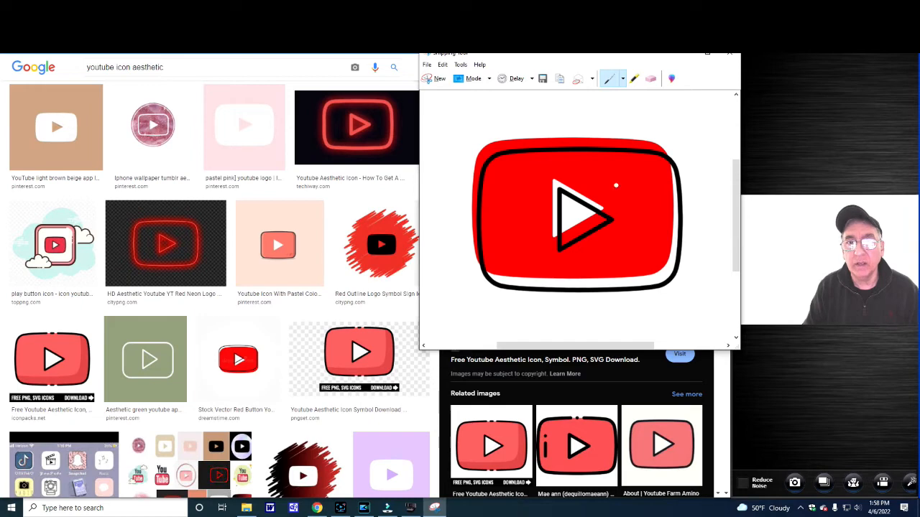
Save the snip as Pic 3 in PNG format in the Pictures folder and close Snipping Tool
left_click(426, 66)
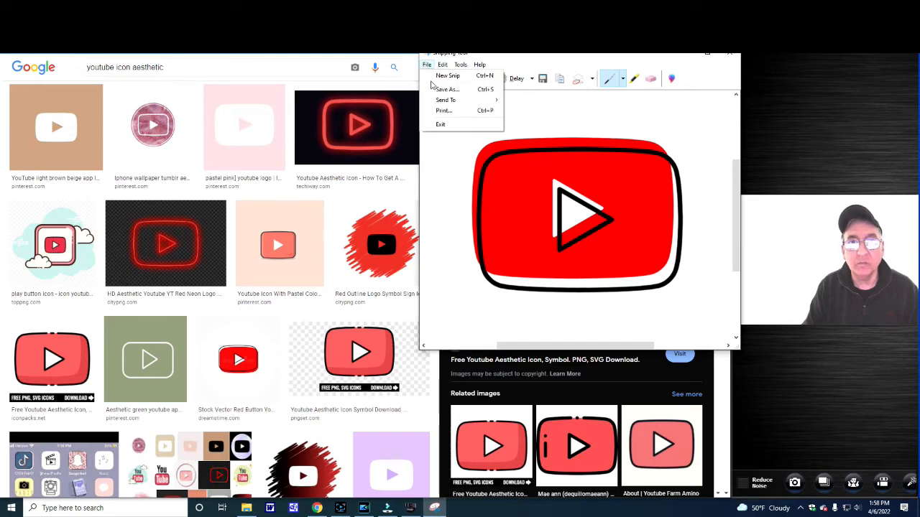
left_click(438, 89)
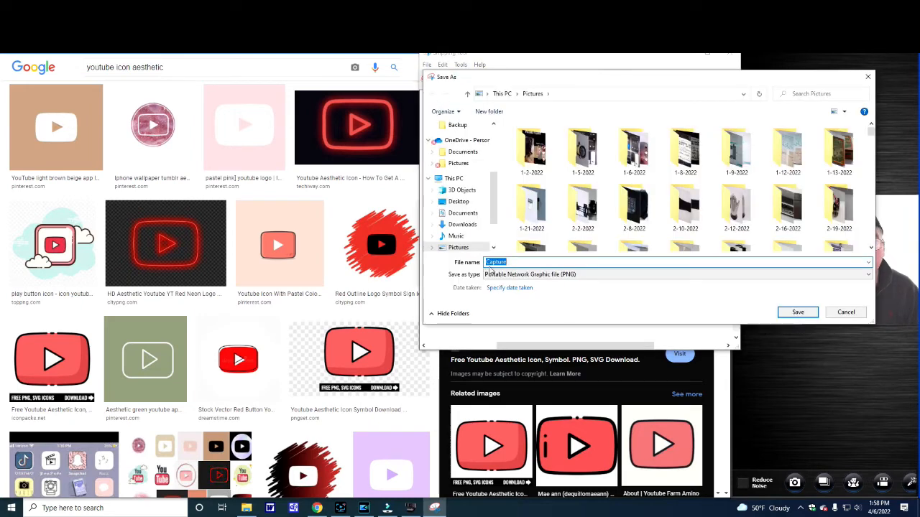
type("Pic 3")
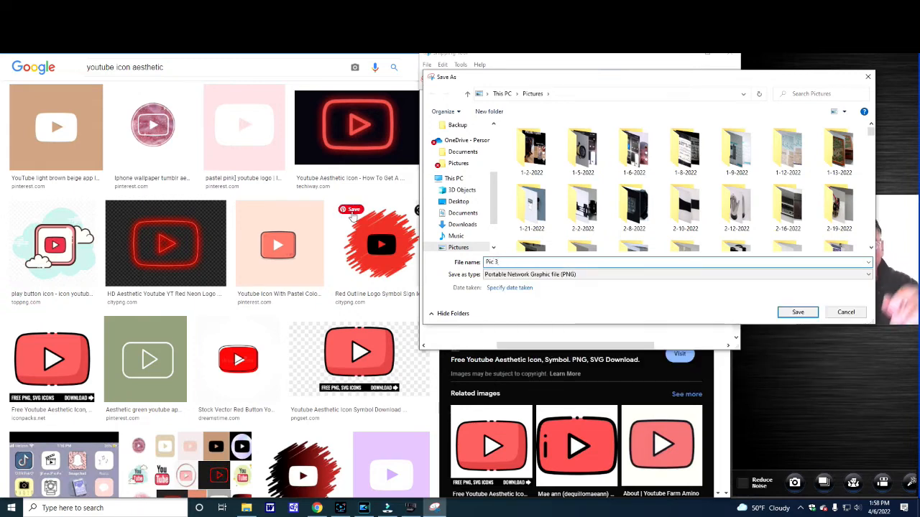
left_click(790, 313)
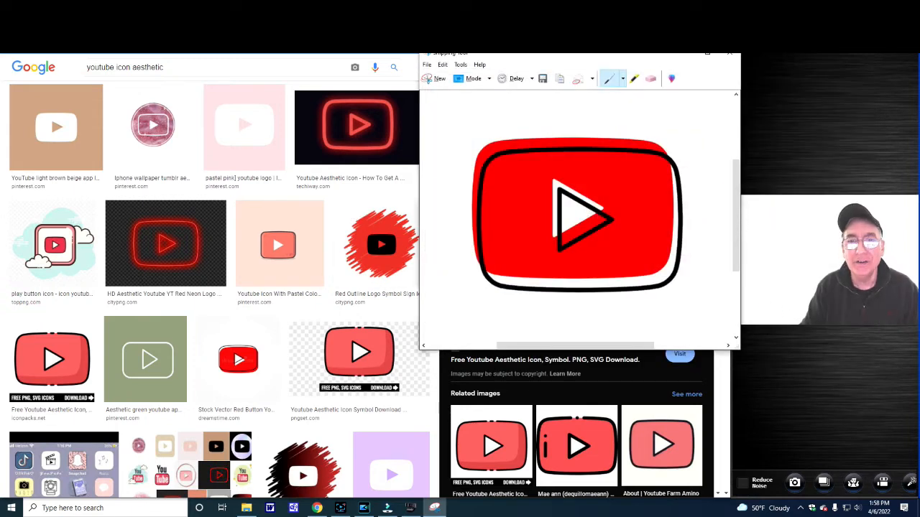
left_click(730, 56)
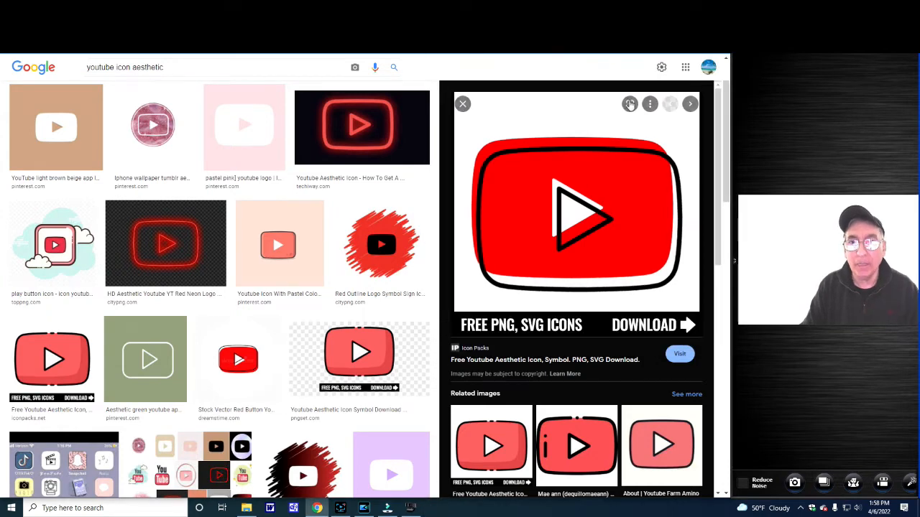
Switch to Wondershare Filmora and minimize the other video editor's window behind it
left_click(363, 508)
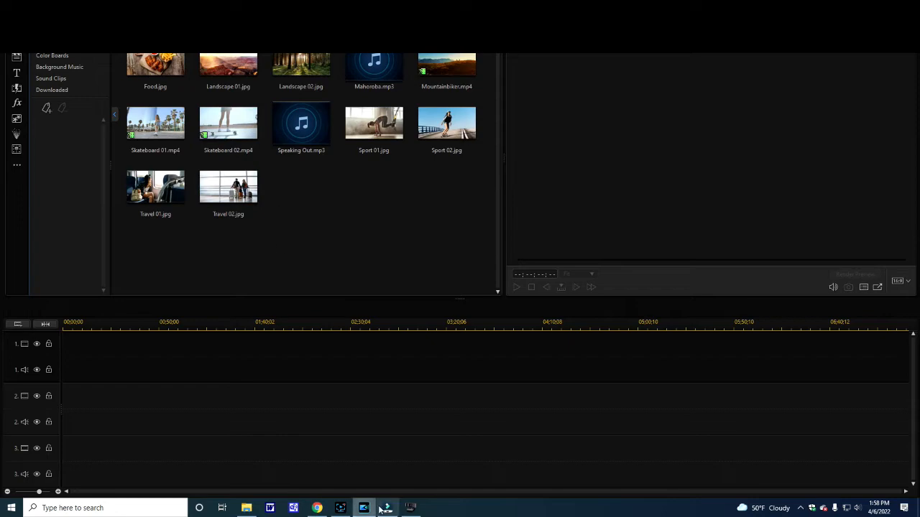
left_click(387, 508)
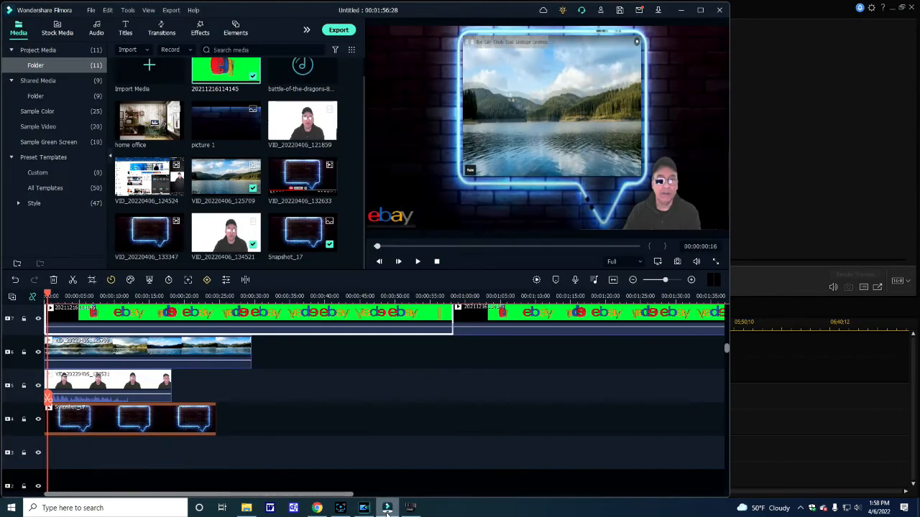
left_click(893, 11)
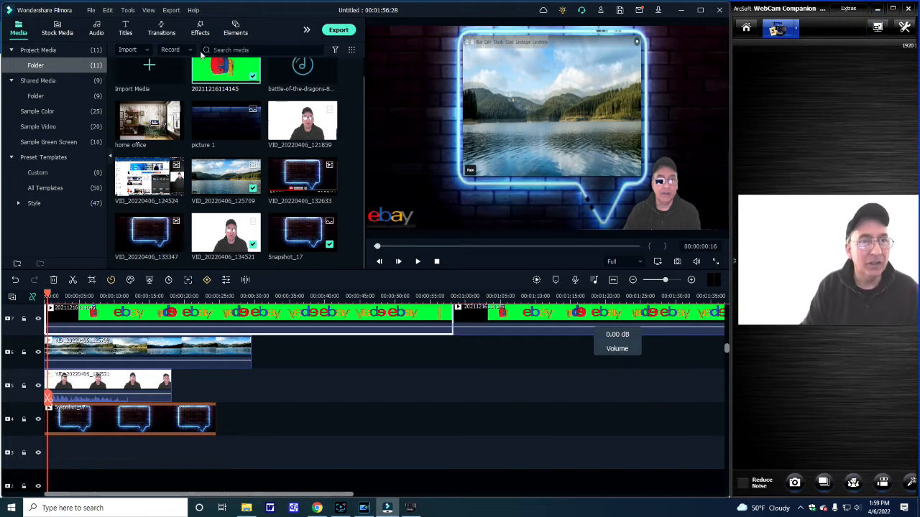
Import Pic 3 from the Pictures folder into the project media
left_click(148, 52)
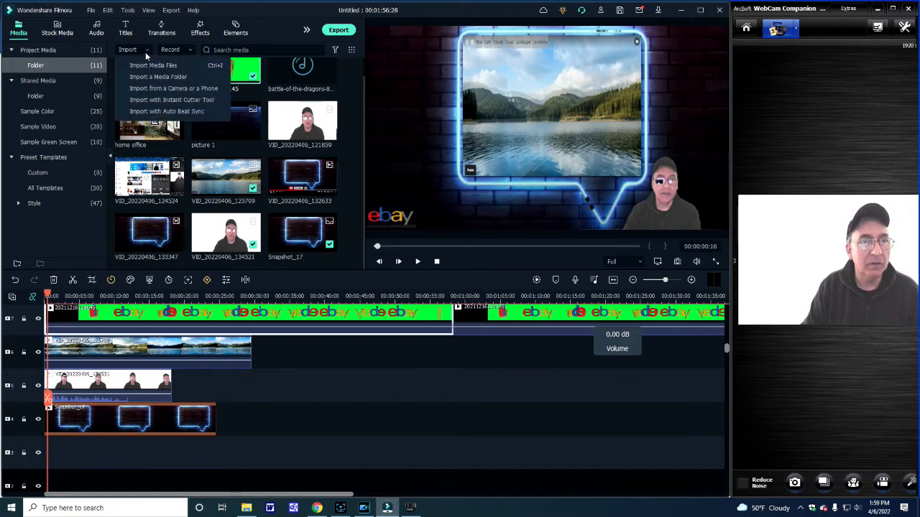
left_click(146, 69)
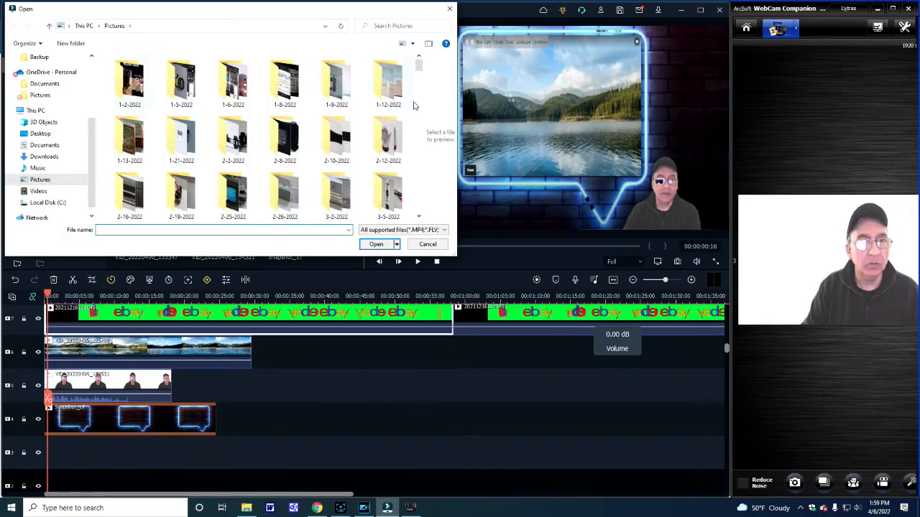
left_click_drag(421, 70, 421, 159)
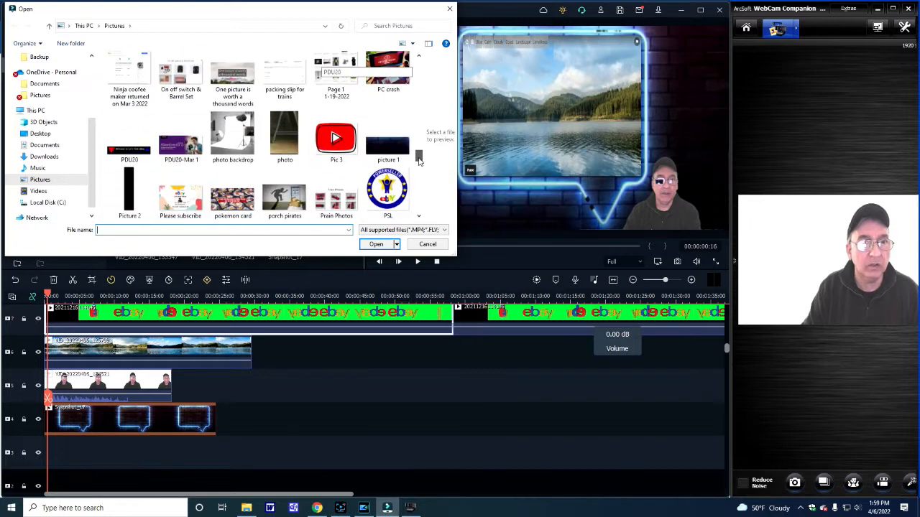
left_click(339, 139)
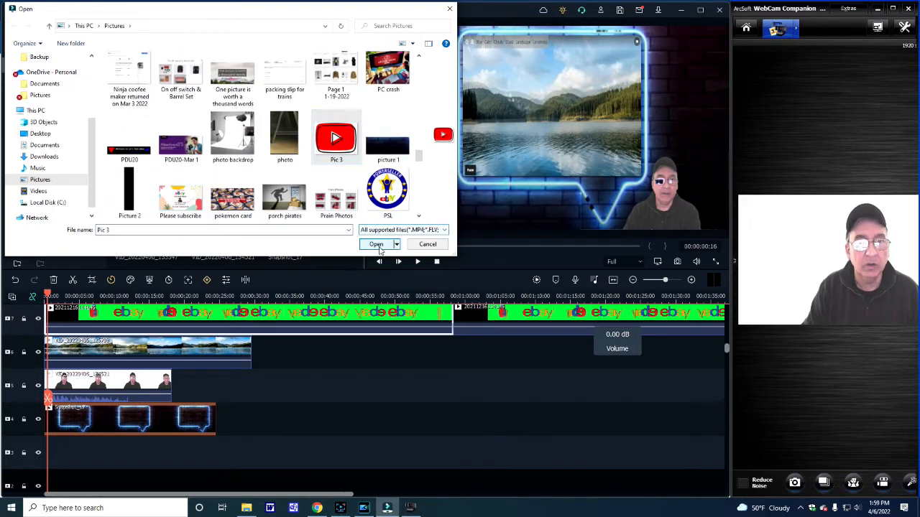
left_click(376, 244)
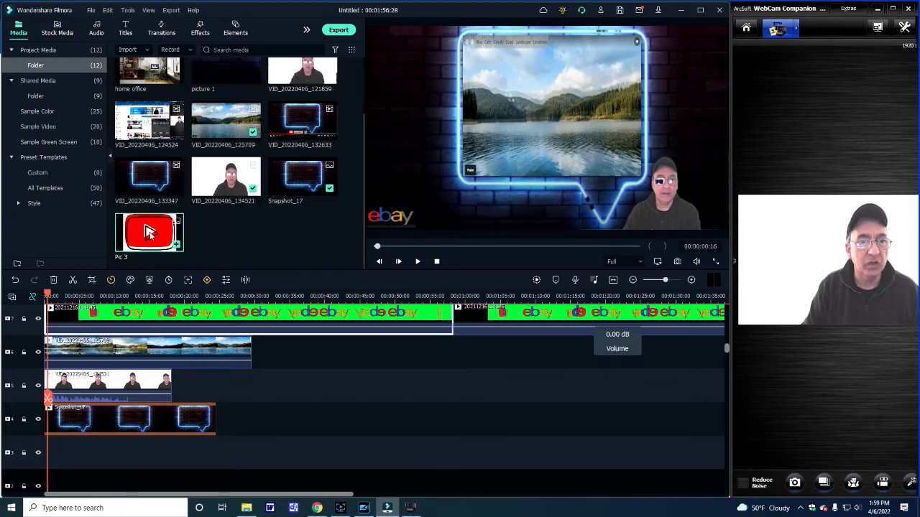
Place Pic 3 on a new track above the eBay clips, aligned to the start of the timeline
scroll(616, 378, "up", 1)
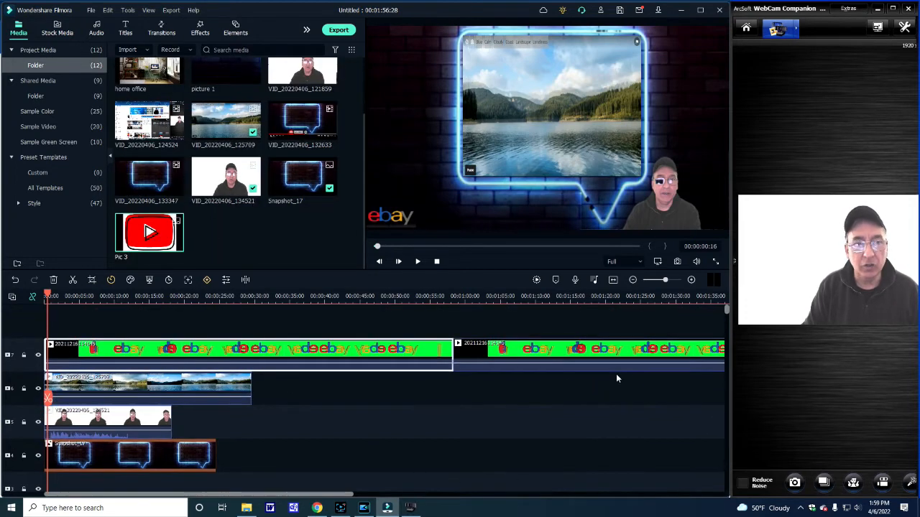
left_click_drag(163, 233, 58, 316)
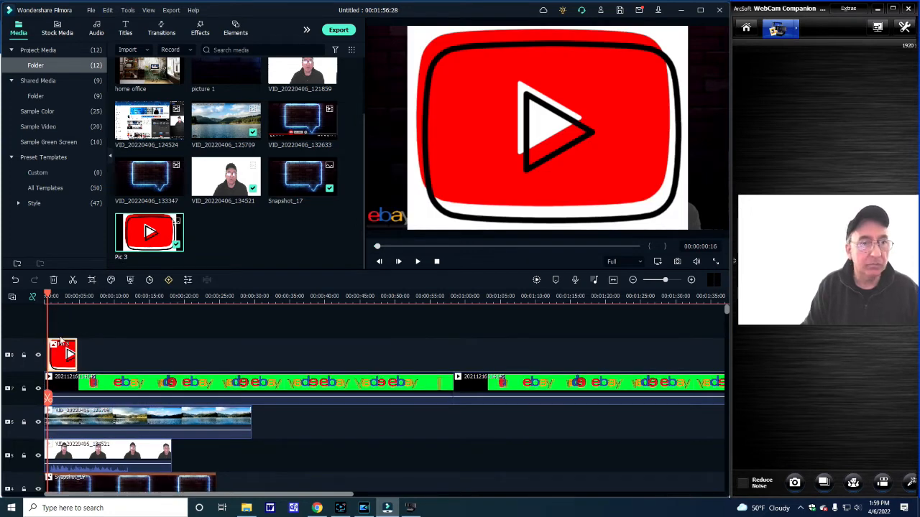
left_click_drag(74, 352, 69, 352)
Shrink the Pic 3 logo to a small icon and position it at the frame's lower edge, below the neon speech bubble
left_click(491, 40)
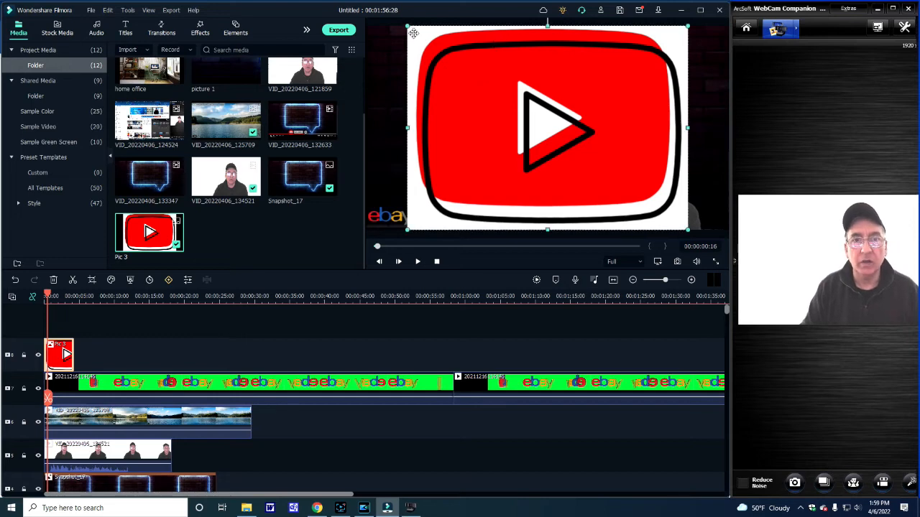
left_click_drag(408, 27, 538, 214)
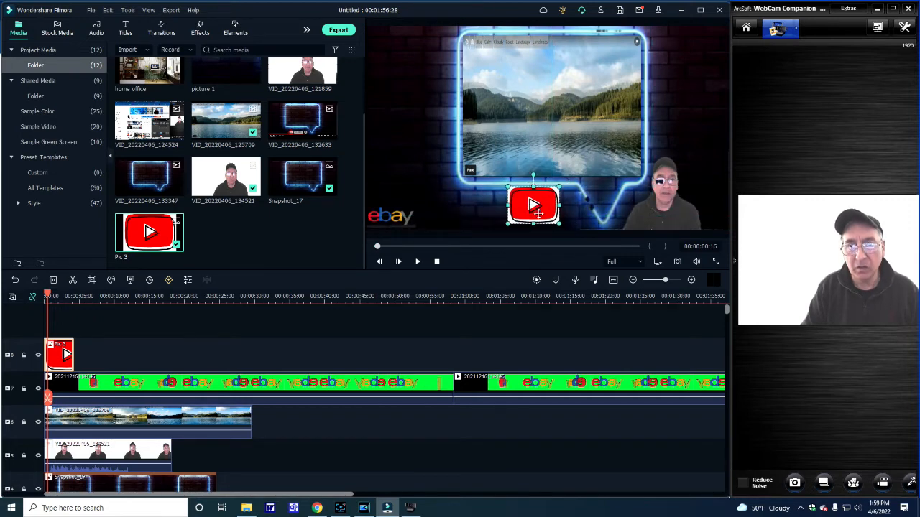
left_click_drag(532, 206, 513, 218)
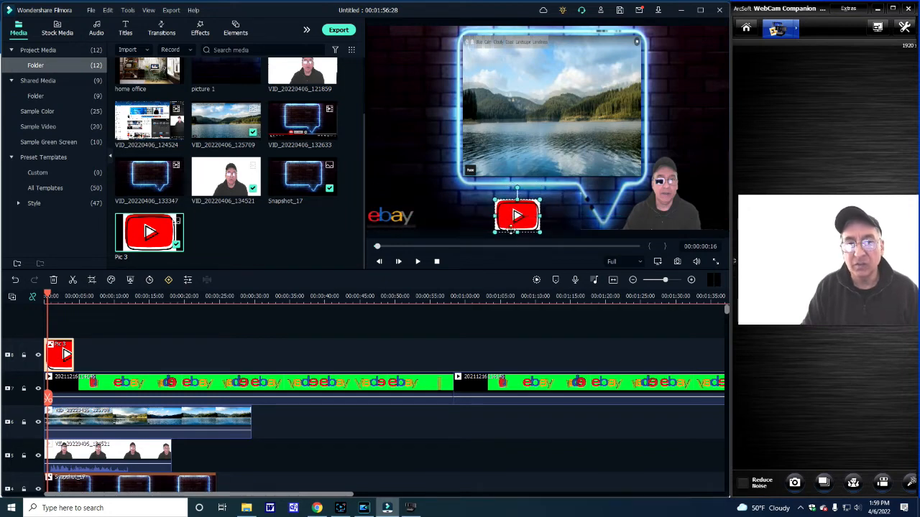
Enable Chroma Key on the Pic 3 clip and try sampling the key colour near the logo's upper corner
right_click(59, 347)
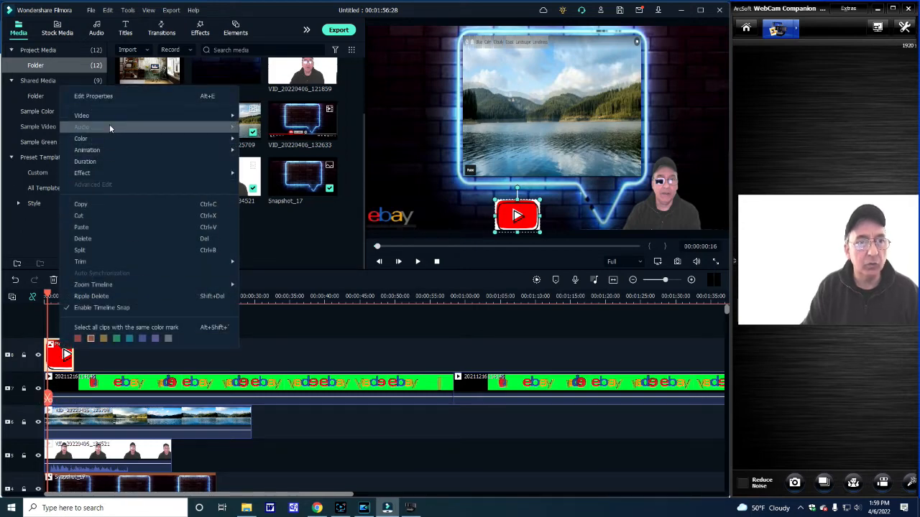
mouse_move(112, 119)
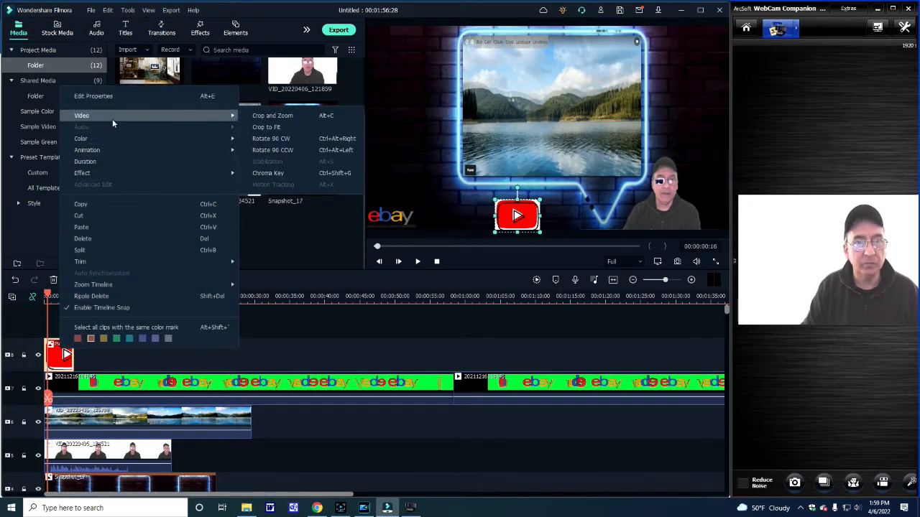
left_click(267, 176)
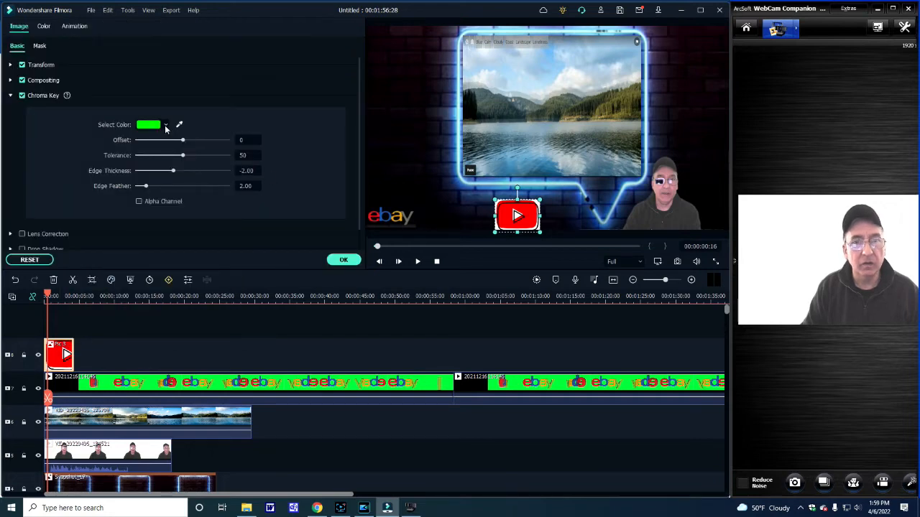
left_click(166, 126)
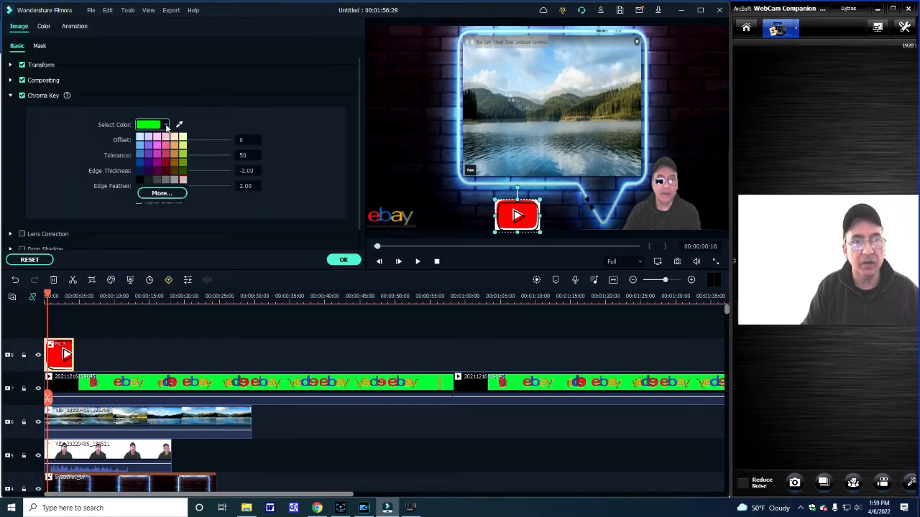
left_click(179, 125)
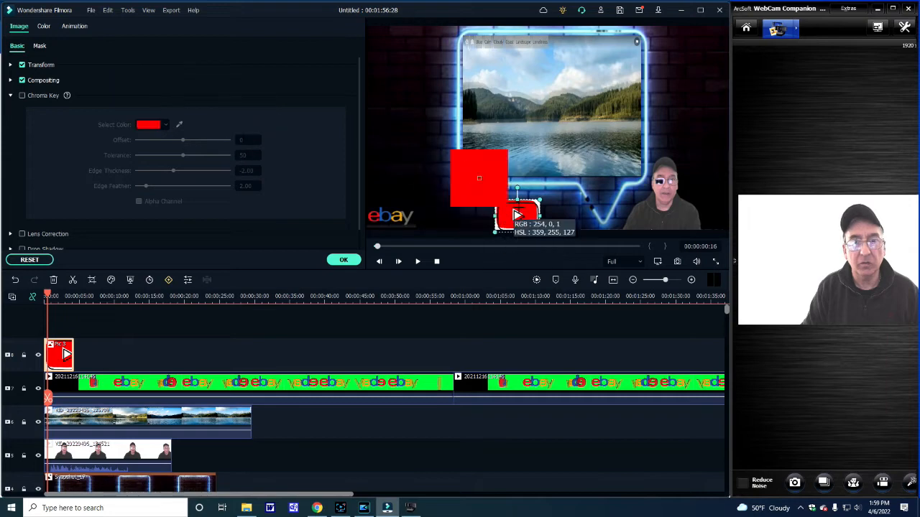
left_click(536, 202)
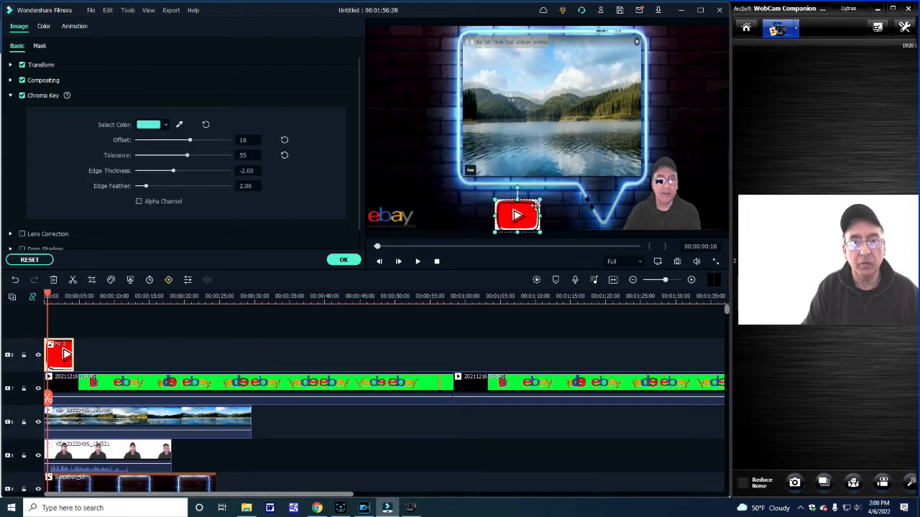
Resample the Chroma Key colour from the white border at the logo's lower corner and close the clip settings
left_click(179, 124)
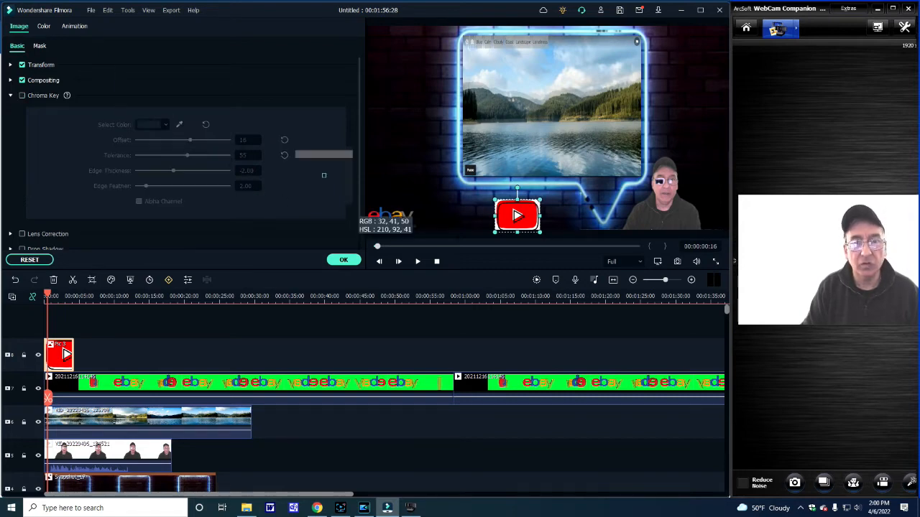
left_click(498, 229)
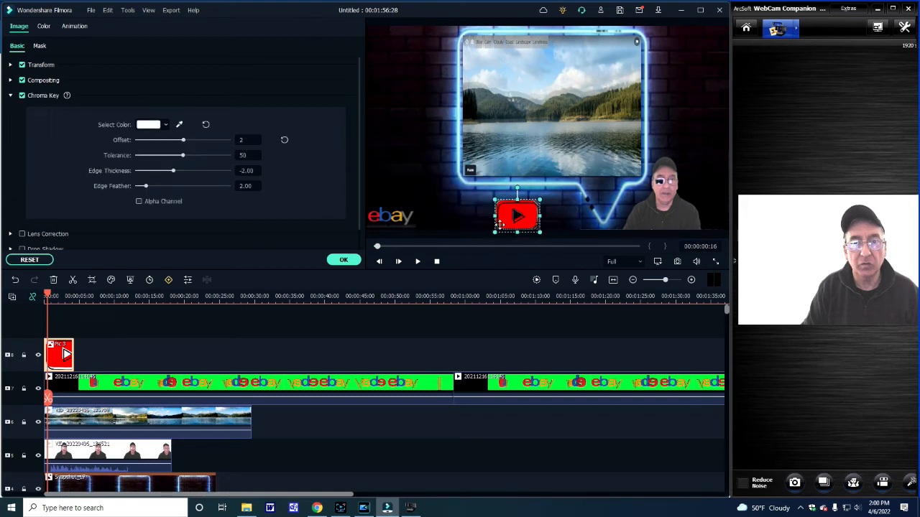
left_click(445, 312)
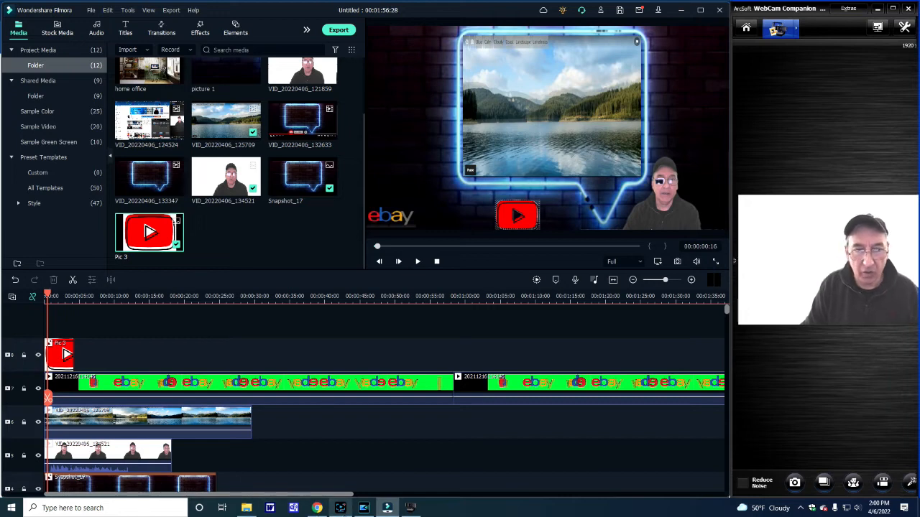
Switch to Chrome and look through the free music tracks in the YouTube Studio Audio library
left_click(317, 508)
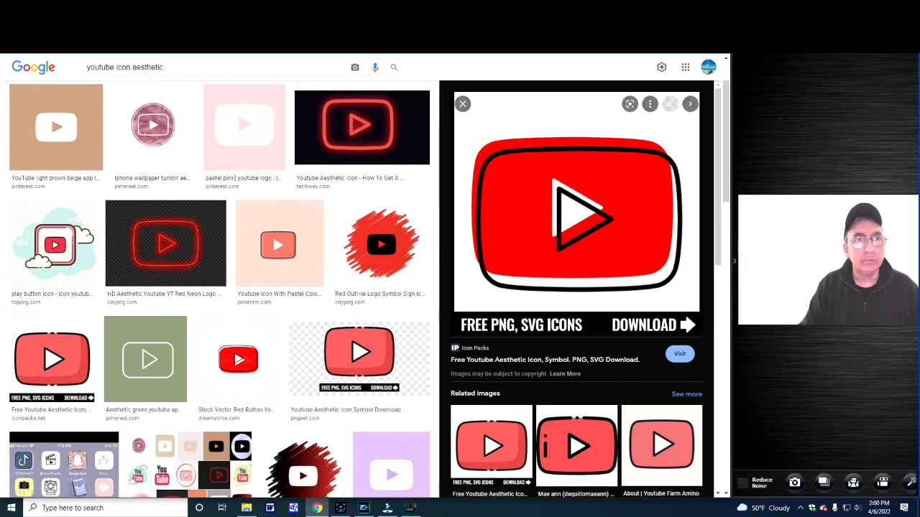
key("ctrl+Tab")
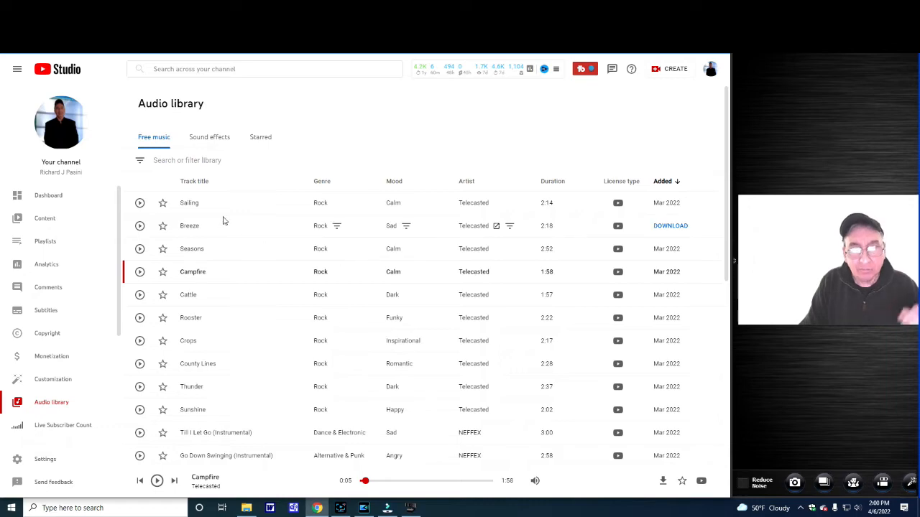
scroll(222, 219, "down", 1)
scroll(222, 219, "down", 3)
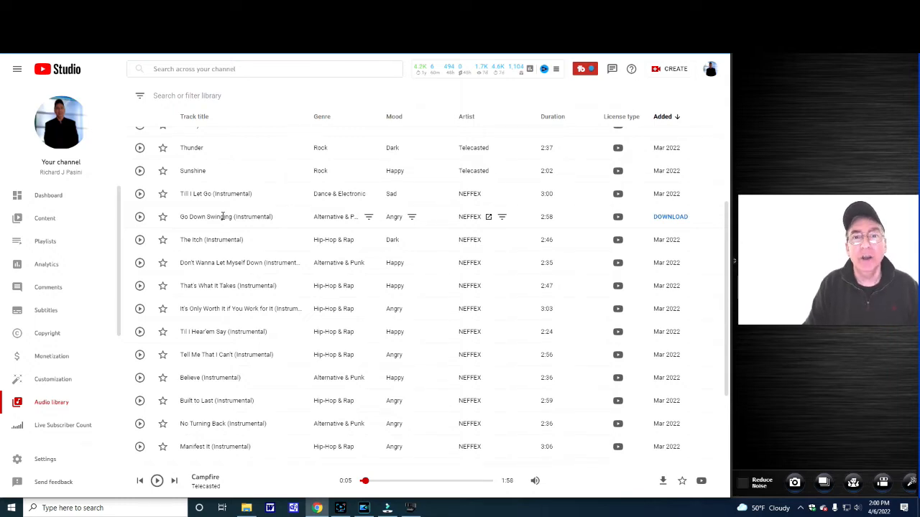
scroll(222, 216, "up", 4)
Switch to Pixabay and view its Photos, Illustrations, Vectors, Videos, Music and Sound Effects sections in turn
left_click(175, 10)
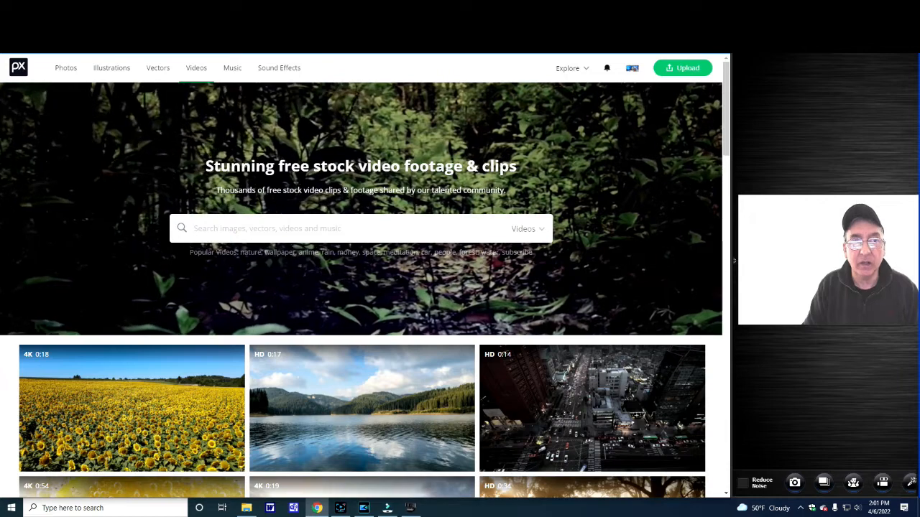
left_click(66, 68)
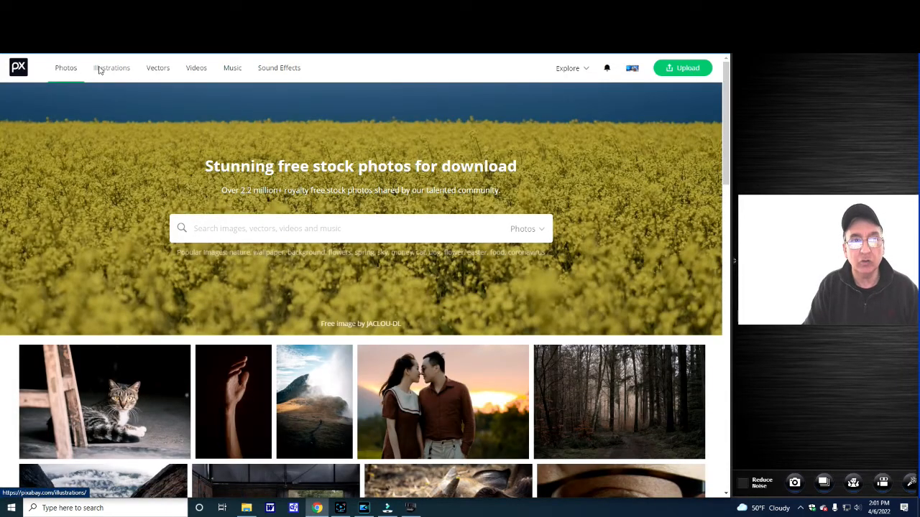
left_click(101, 68)
left_click(151, 72)
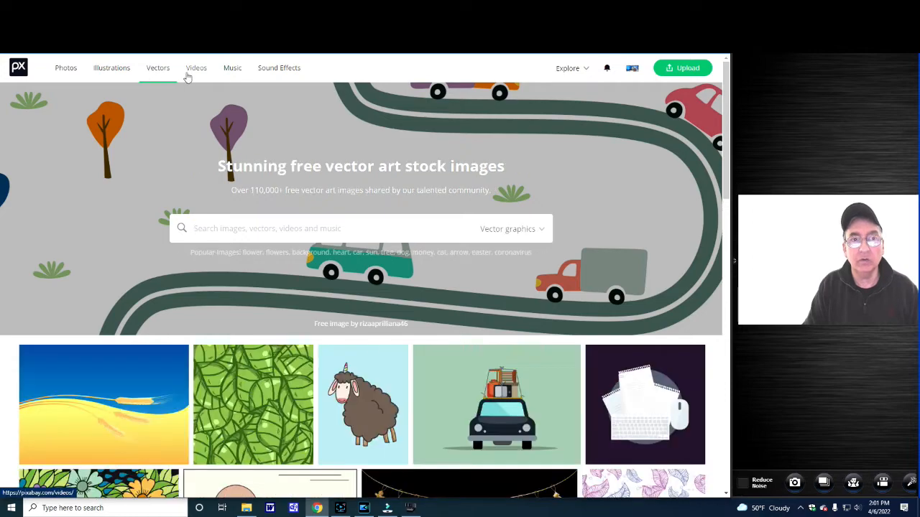
left_click(193, 71)
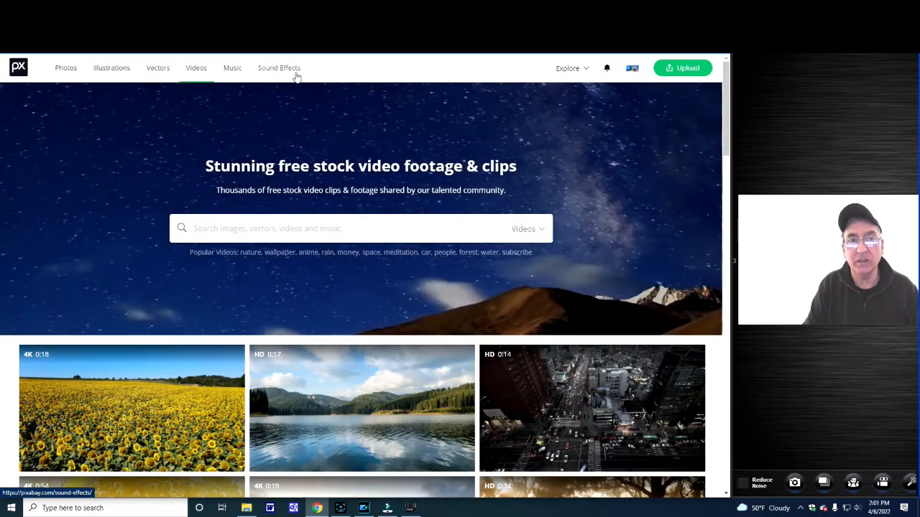
left_click(234, 70)
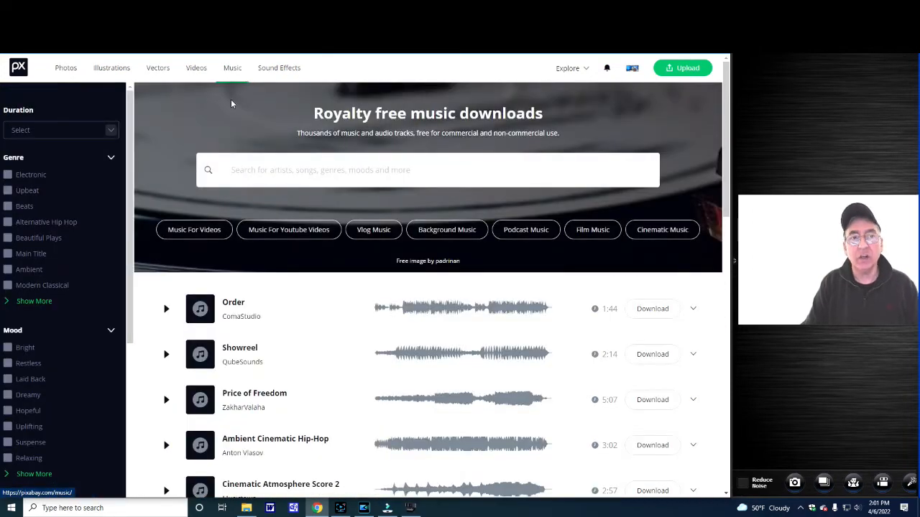
left_click(279, 70)
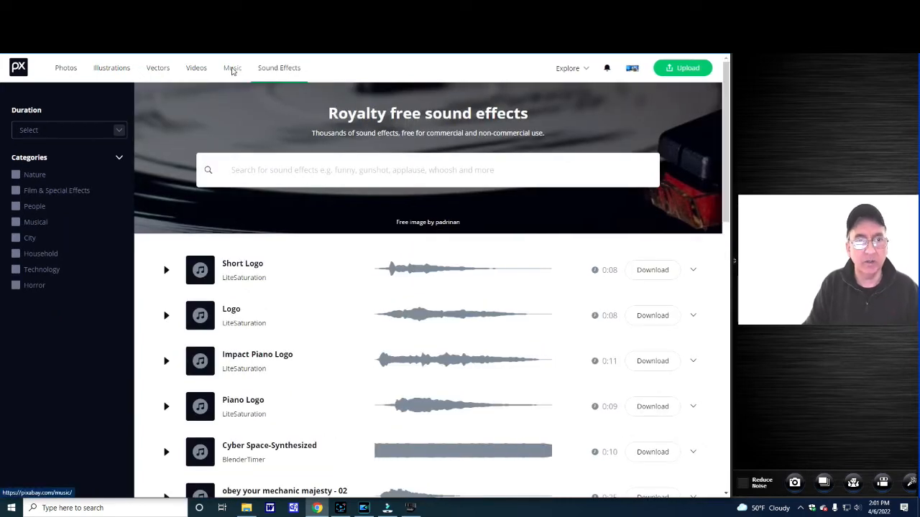
Browse Pixabay's cinematic music and preview the track Battle Of The Dragons, stopping it after a short listen
left_click(232, 70)
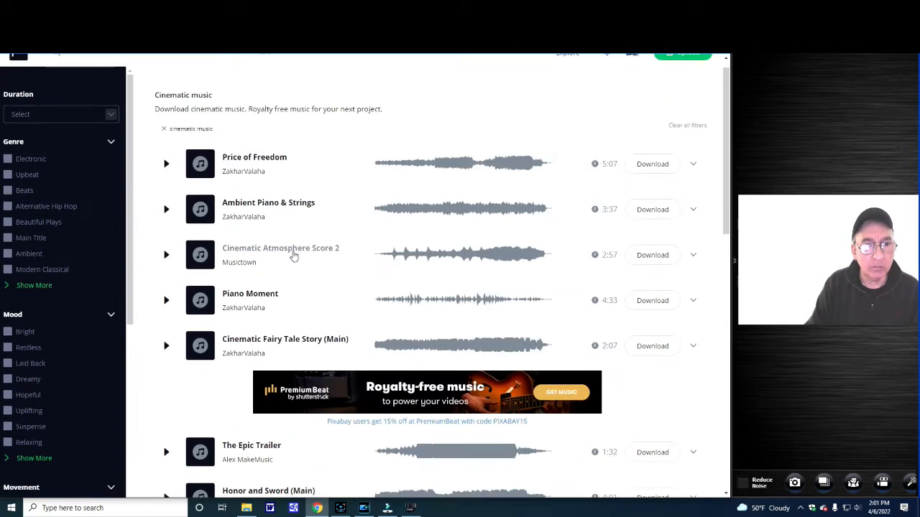
scroll(294, 254, "down", 3)
scroll(294, 254, "down", 5)
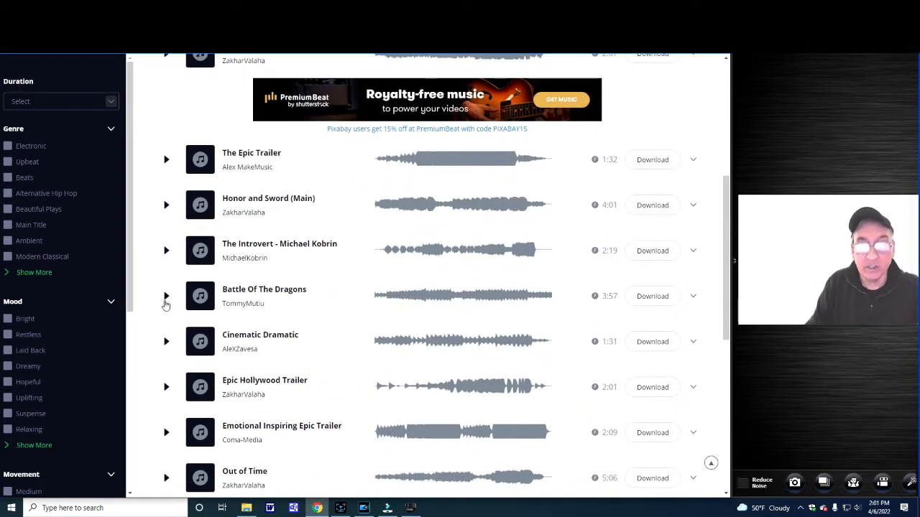
left_click(166, 297)
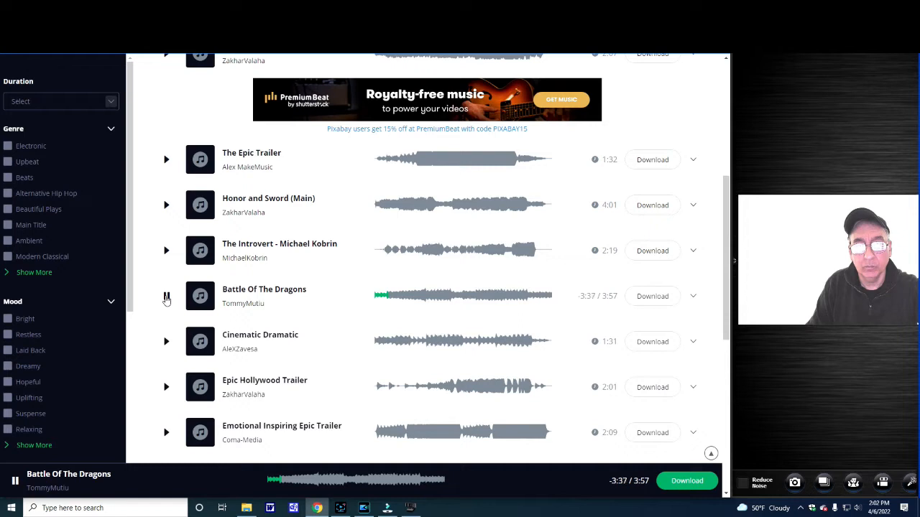
left_click(166, 298)
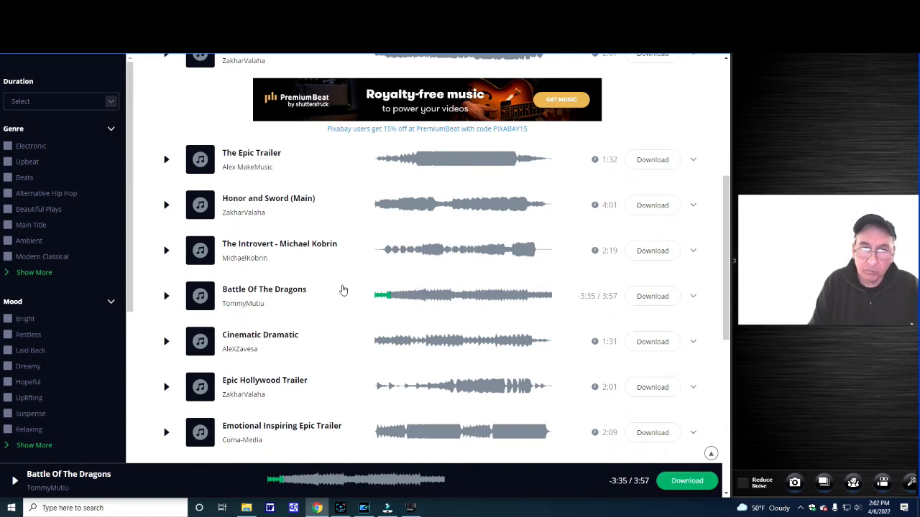
scroll(257, 262, "up", 2)
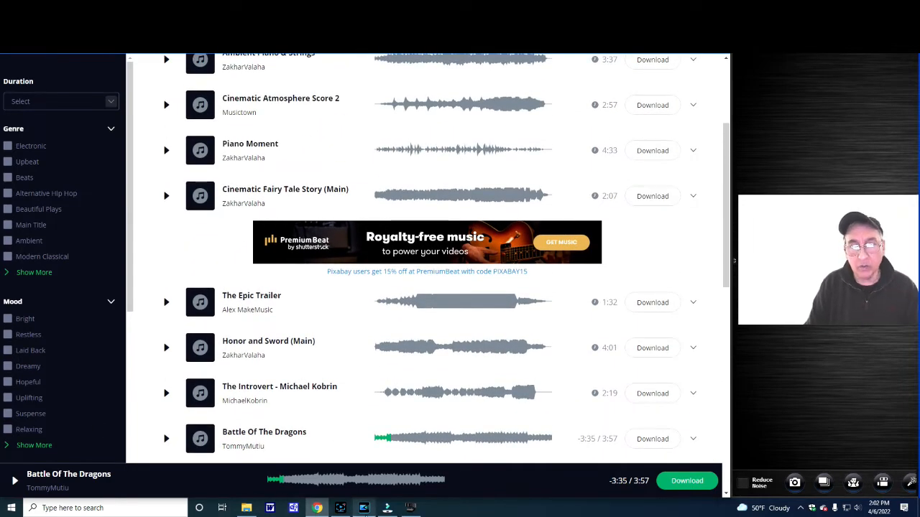
mouse_move(370, 510)
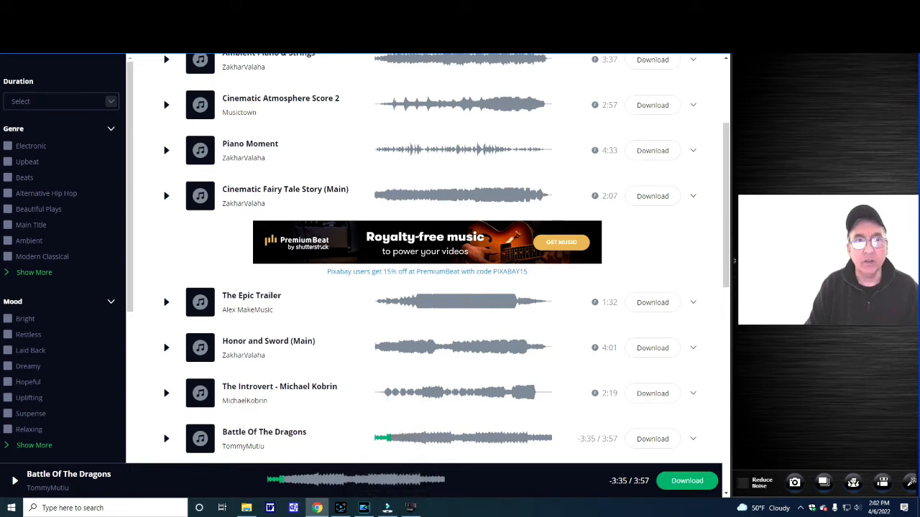
scroll(278, 113, "up", 3)
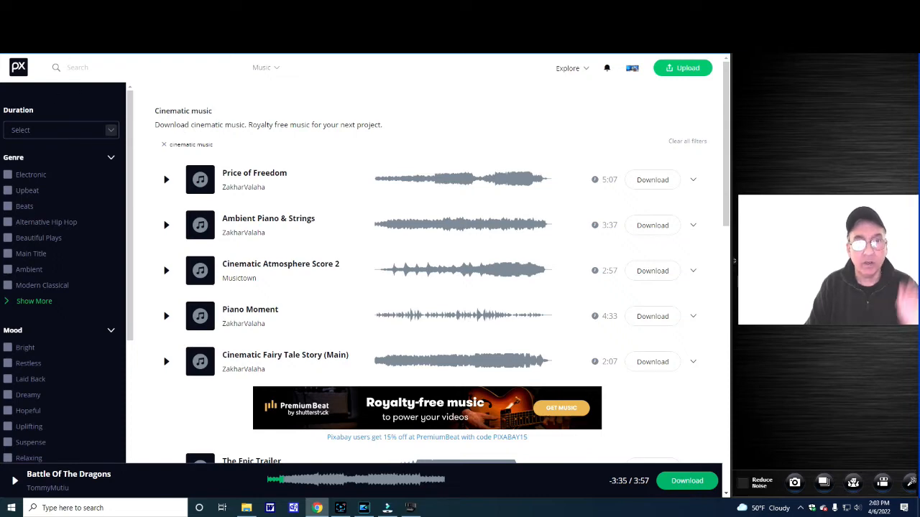
Leave the cinematic music list and return to the Pixabay home page
key("alt+Left")
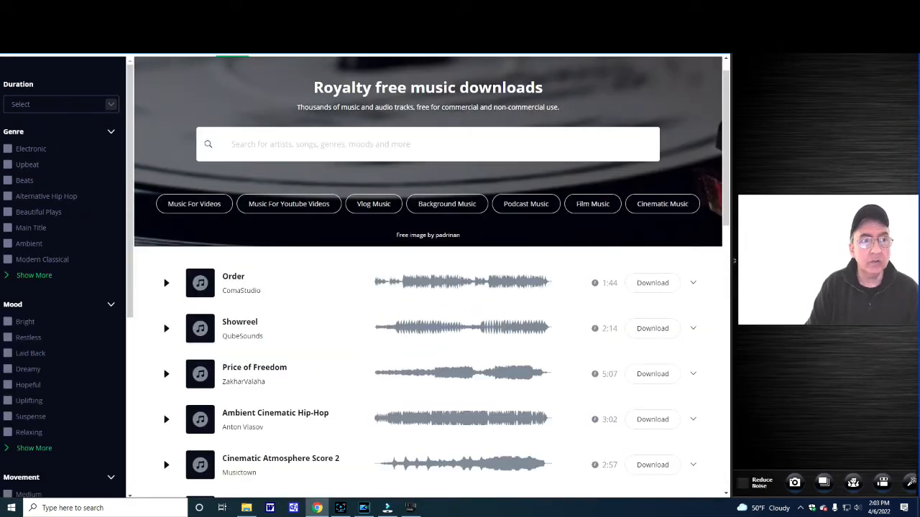
key("alt+Left")
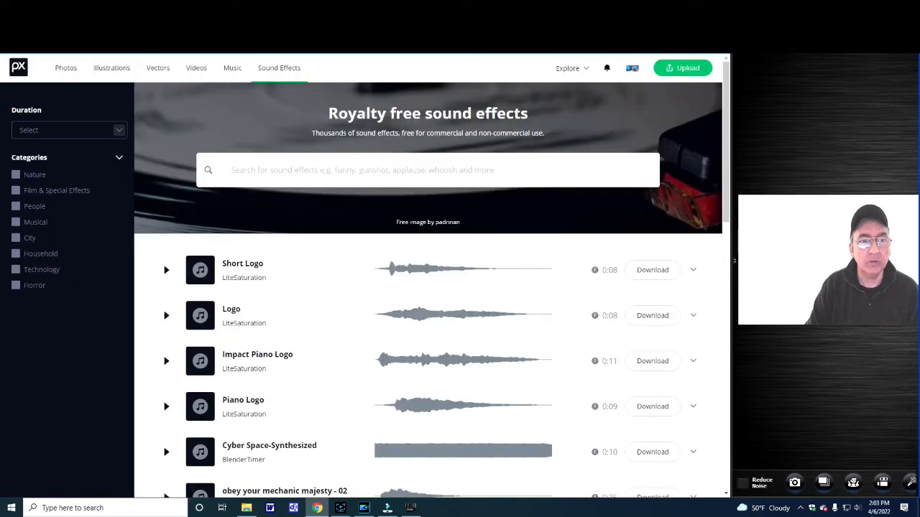
key("alt+Right")
left_click(18, 67)
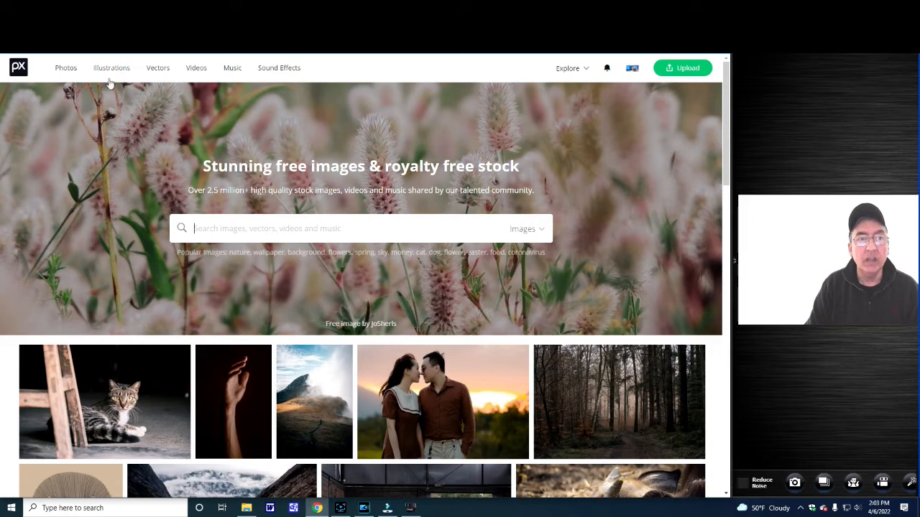
Search Pixabay's photos for "youtube" and open the overhead photo of a blogger holding his head at a laptop
left_click(64, 68)
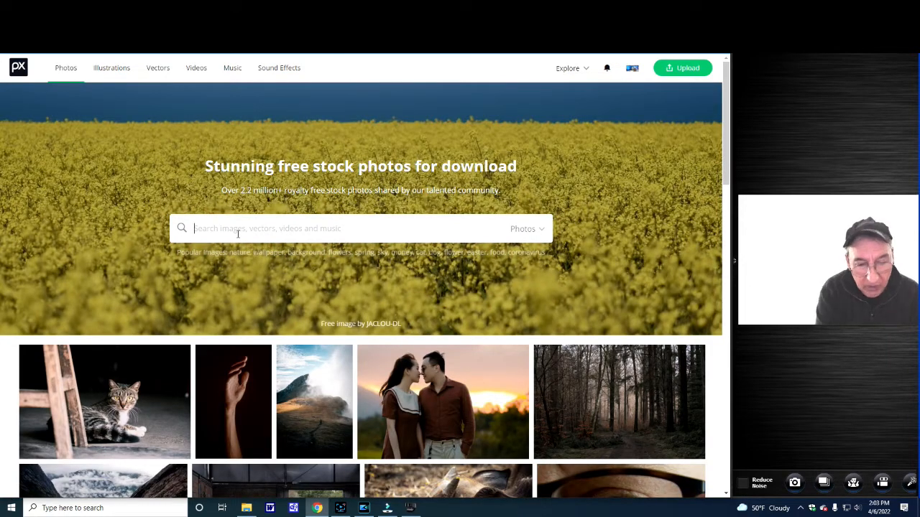
left_click(238, 233)
type("youtub")
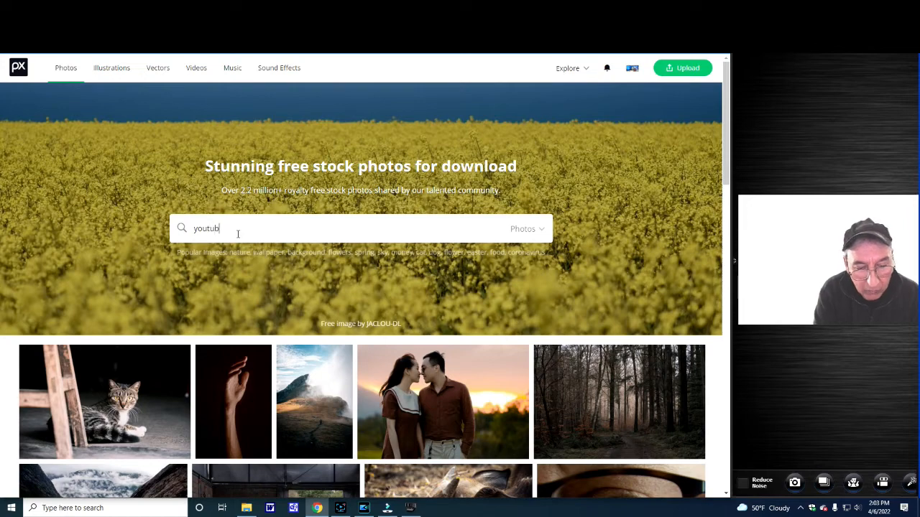
type("e")
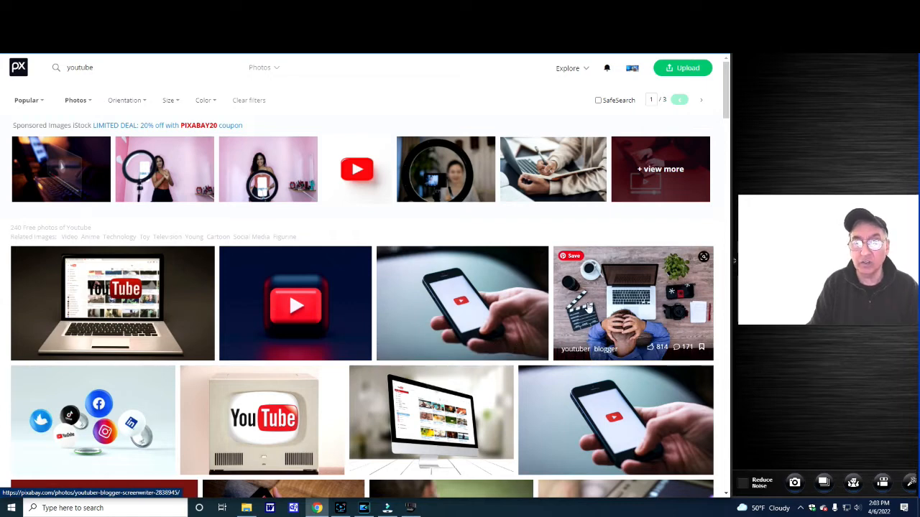
left_click(588, 307)
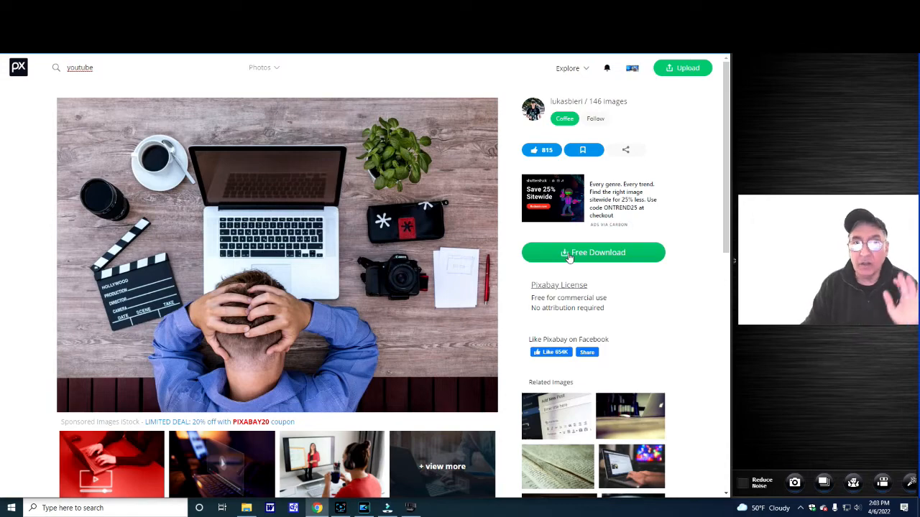
Switch to Canva and look through the folders and designs in your projects
key("ctrl+Tab")
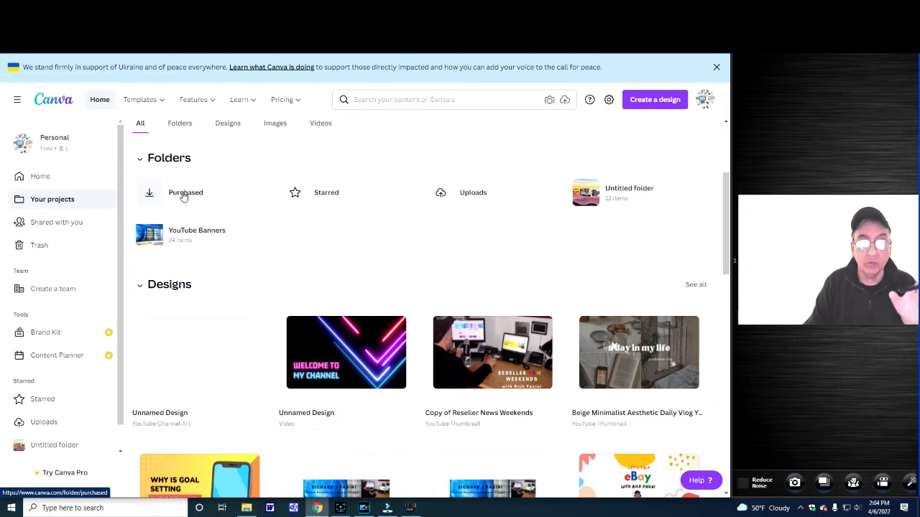
scroll(184, 196, "down", 1)
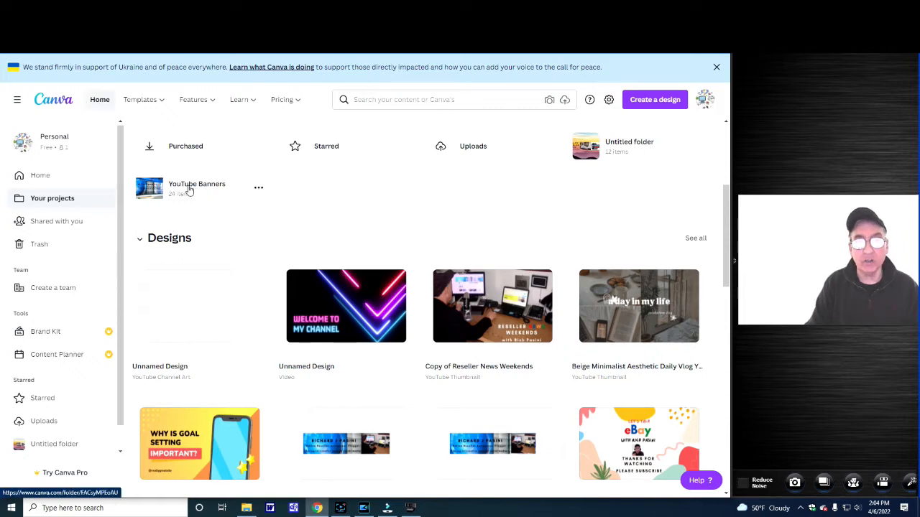
scroll(207, 221, "down", 2)
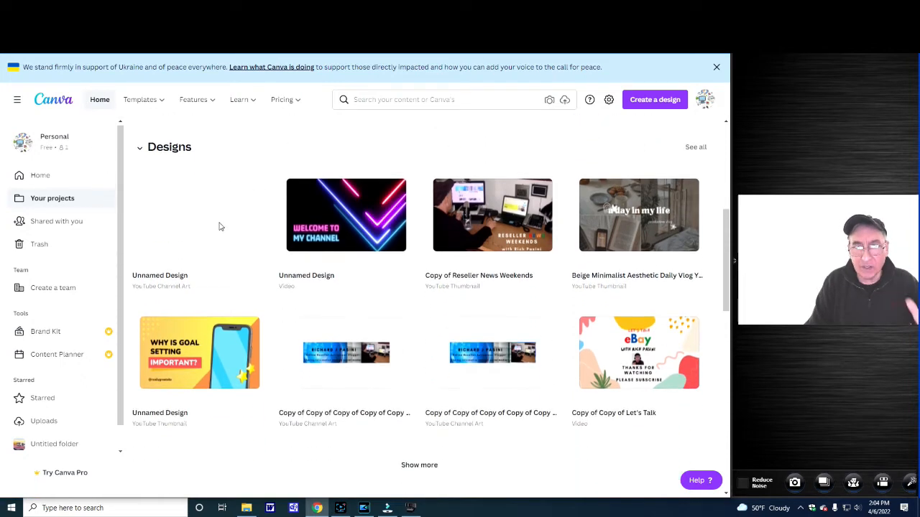
Open the Copy of Reseller News Weekends design and place the keyboard-typing and autumn forest stock videos on its page
left_click(492, 223)
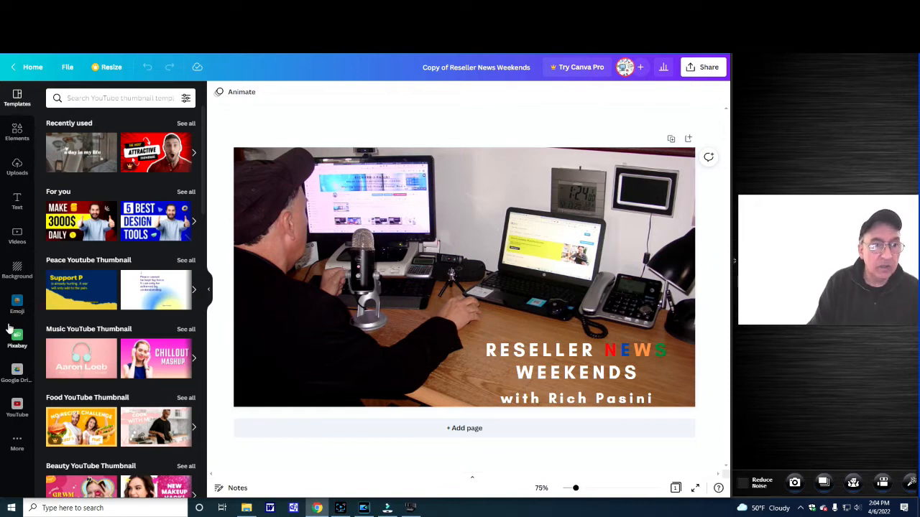
left_click(17, 235)
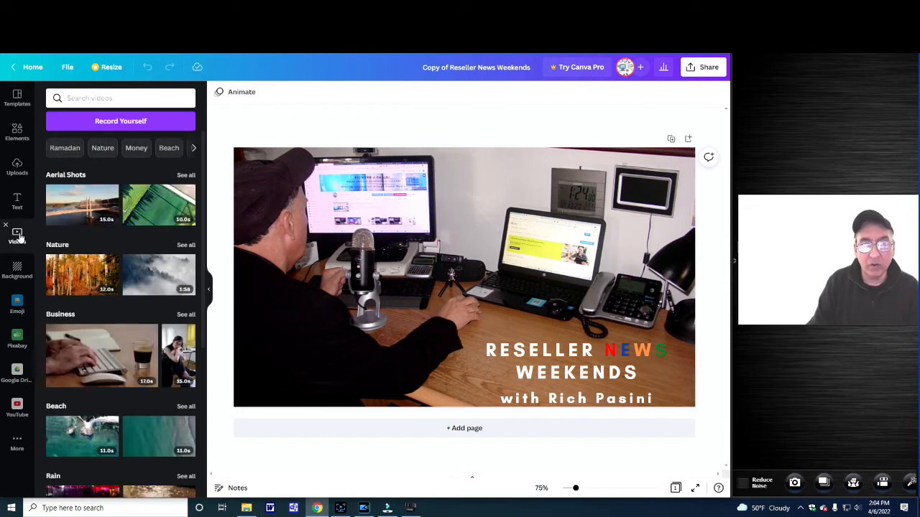
left_click(99, 357)
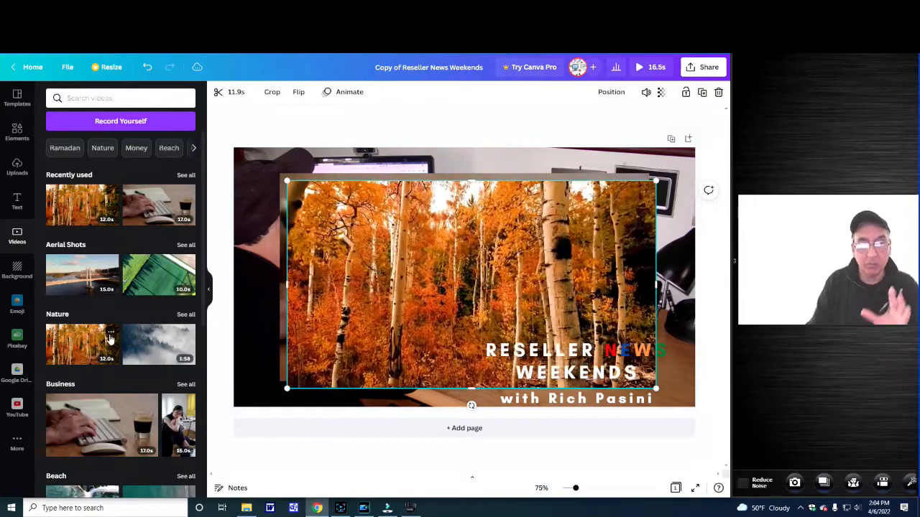
left_click(92, 429)
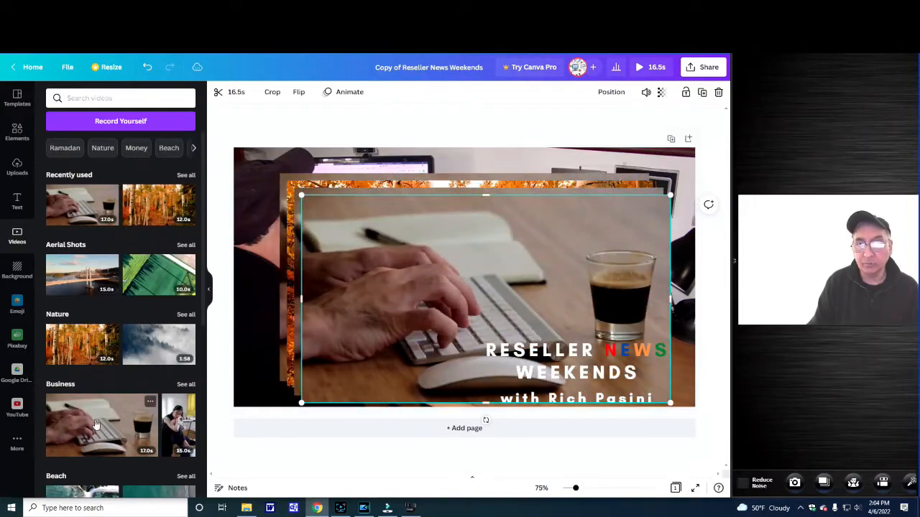
mouse_move(508, 231)
left_mouse_down()
mouse_move(482, 206)
mouse_move(494, 220)
left_mouse_up()
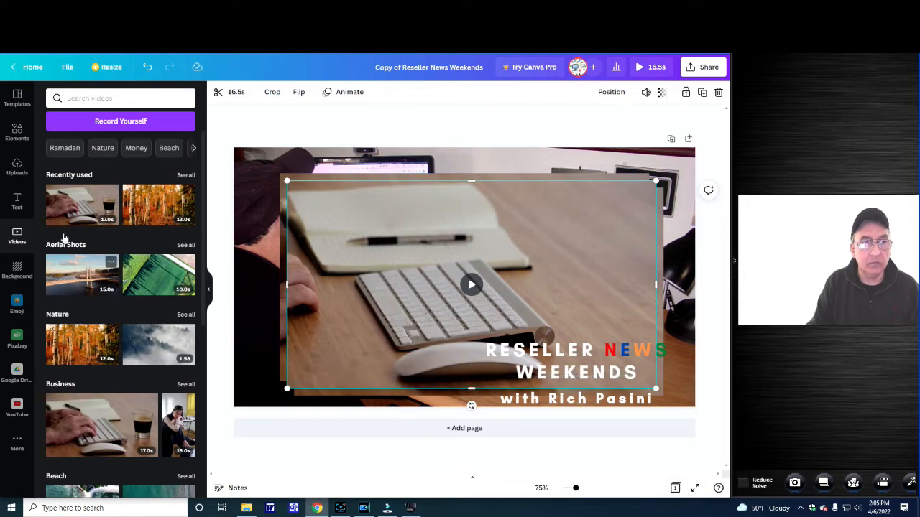
Return to the Canva home page and create a blank YouTube Video design
left_click(33, 69)
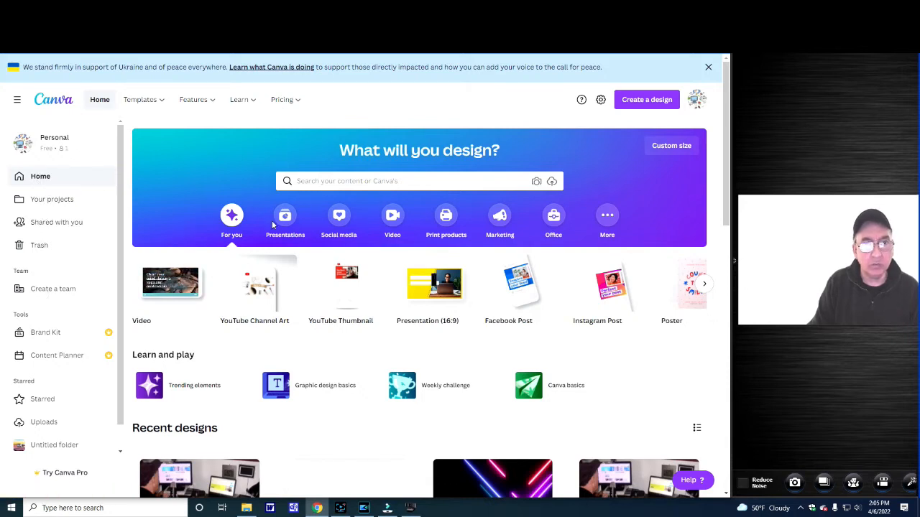
left_click(393, 215)
mouse_move(261, 336)
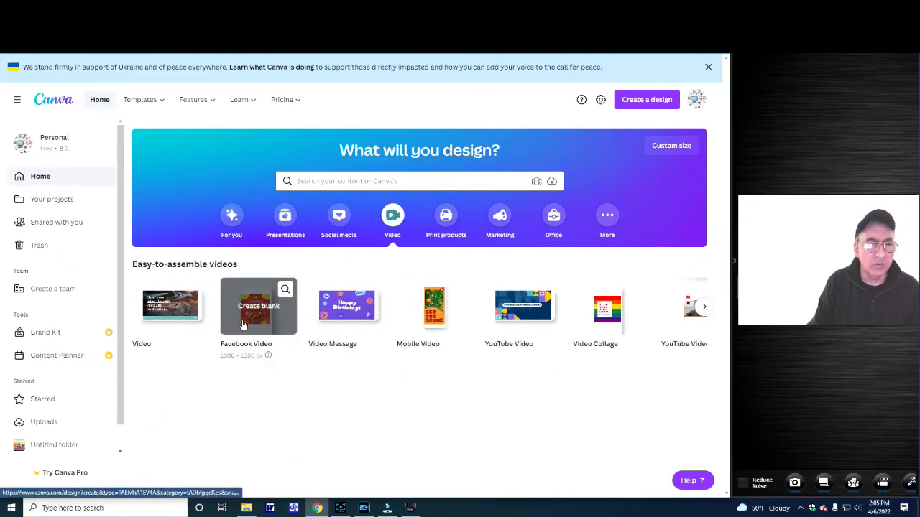
left_click(527, 309)
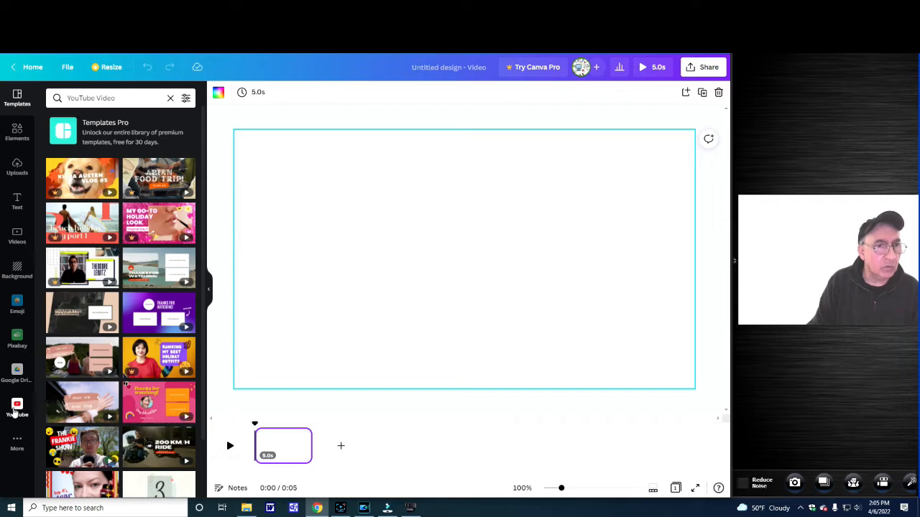
Add the 17-second keyboard-typing stock video to the blank page and rewind its playback to the beginning
left_click(18, 236)
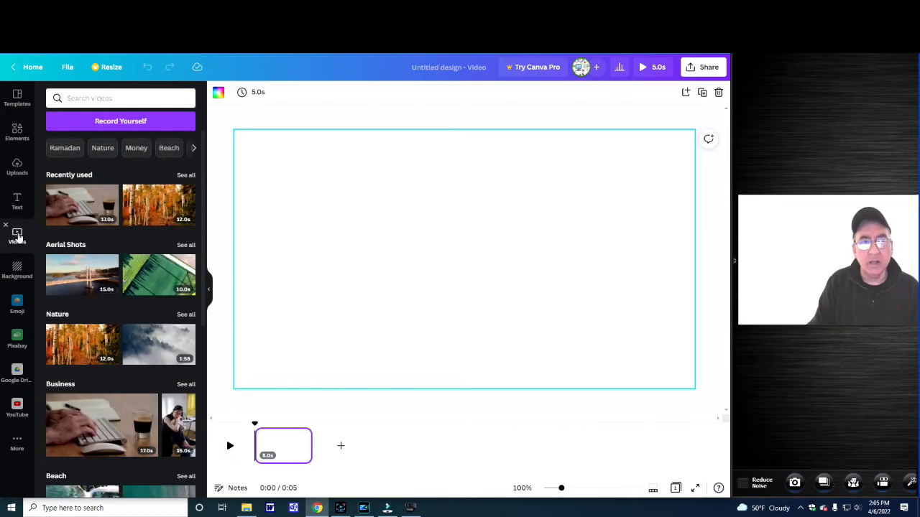
left_click(78, 217)
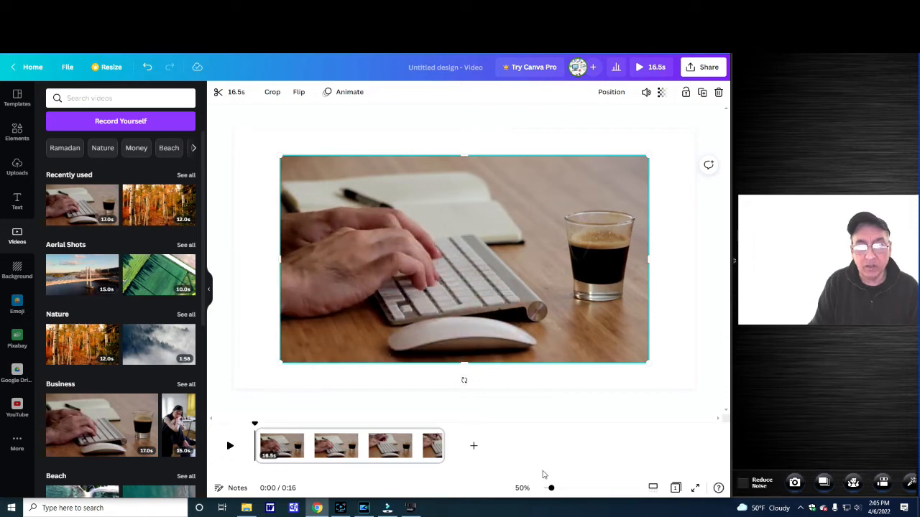
mouse_move(551, 489)
left_mouse_down()
mouse_move(562, 489)
mouse_move(553, 491)
left_mouse_up()
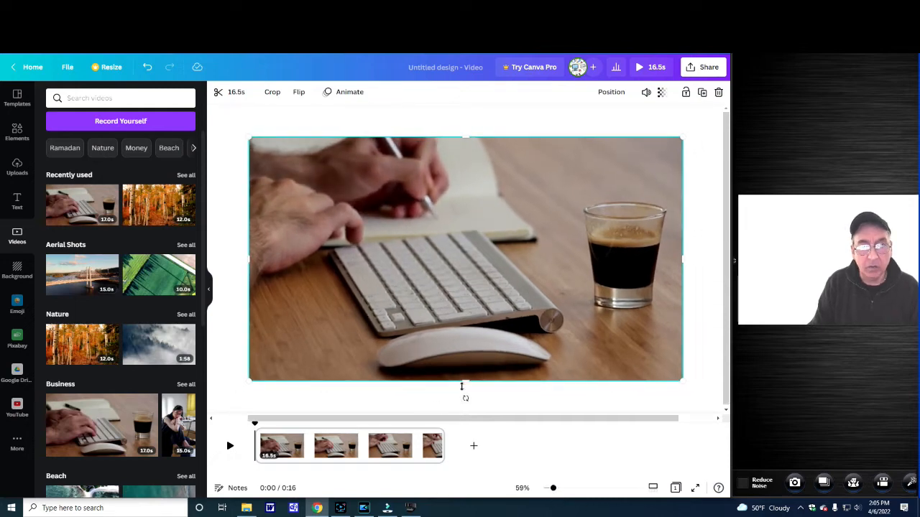
mouse_move(460, 341)
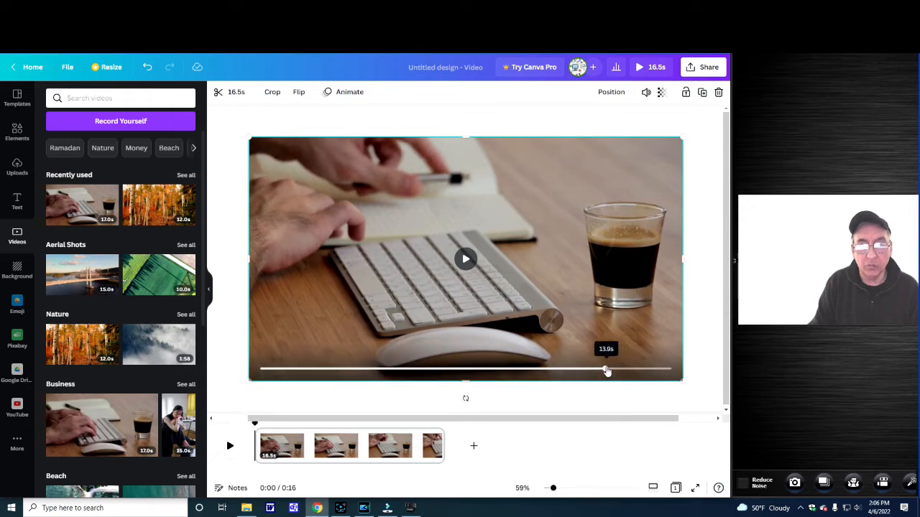
left_click_drag(605, 368, 258, 370)
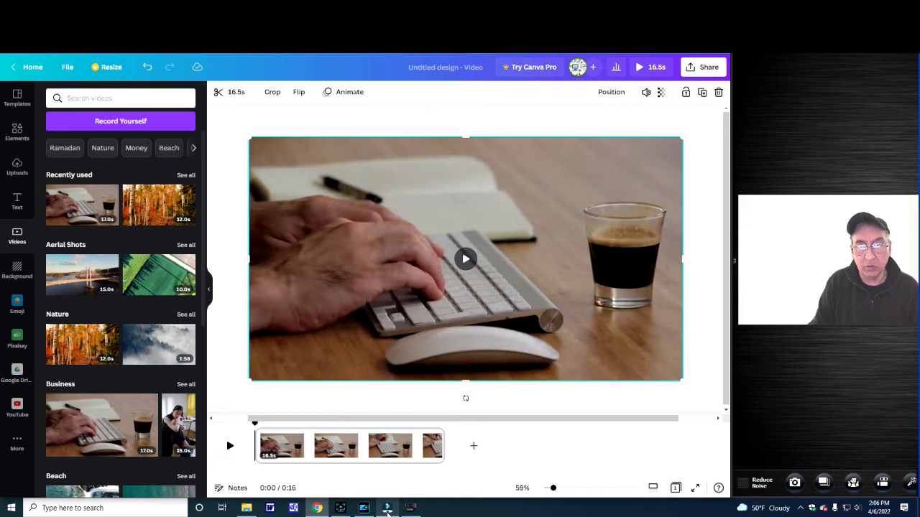
Switch to Filmora, start a PC screen recording and set the capture area to Custom
left_click(388, 509)
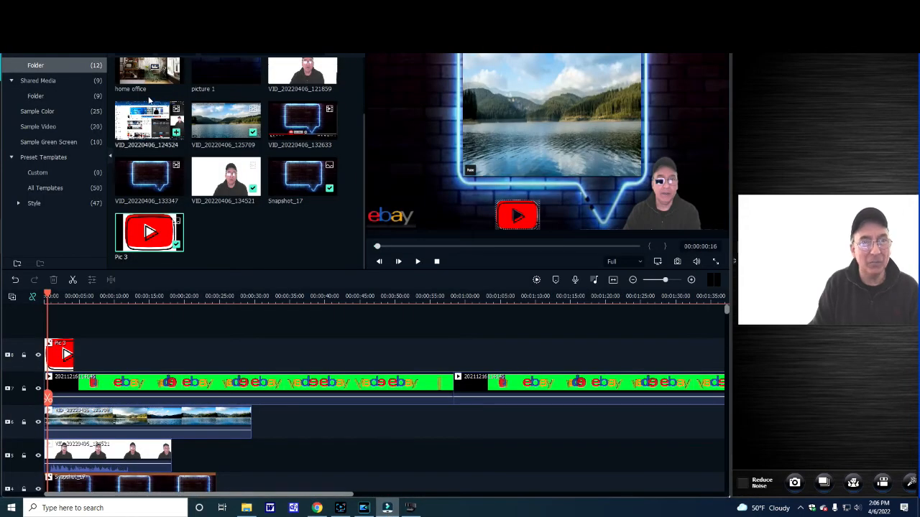
left_click(192, 54)
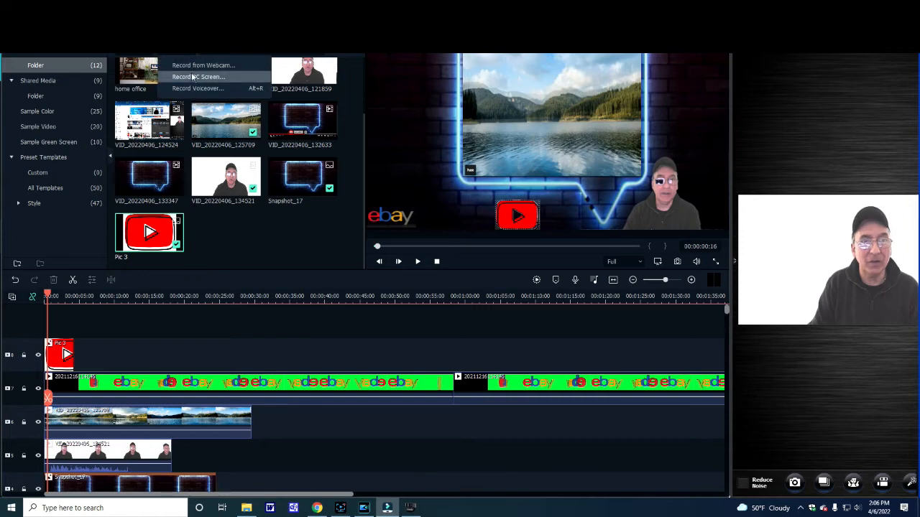
left_click(193, 77)
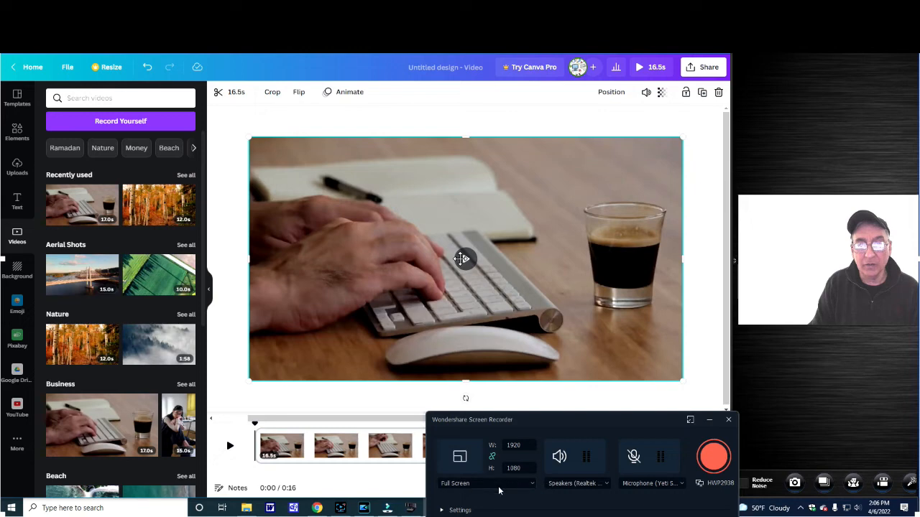
left_click(530, 485)
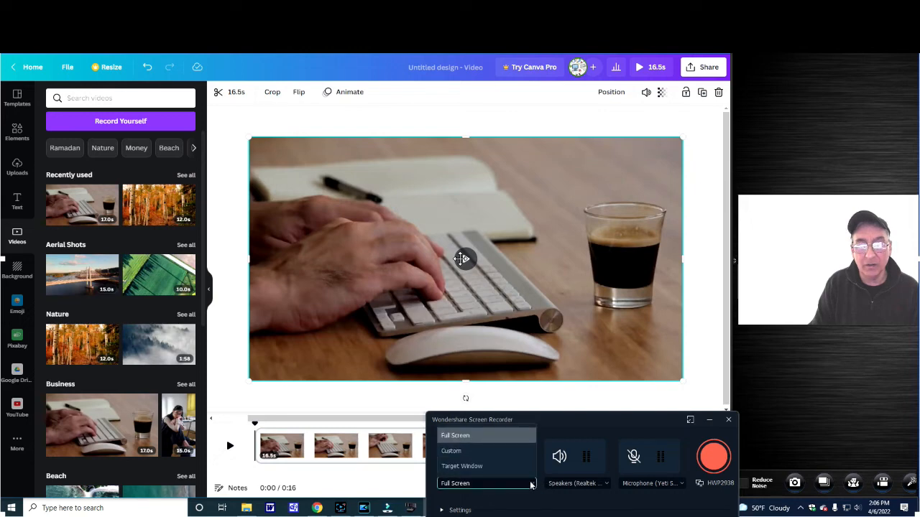
left_click(457, 449)
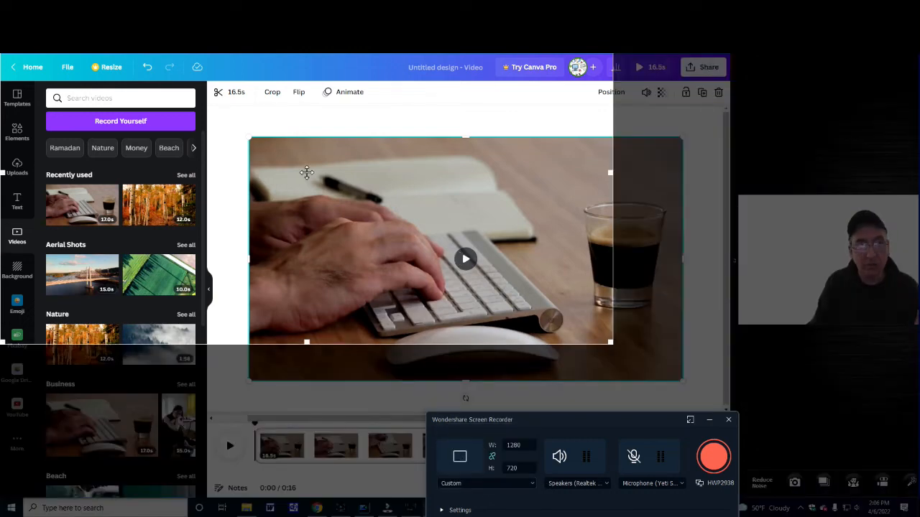
Fit the capture area over the keyboard-typing video on the Canva page, sized 892 by 485
left_click_drag(306, 172, 431, 242)
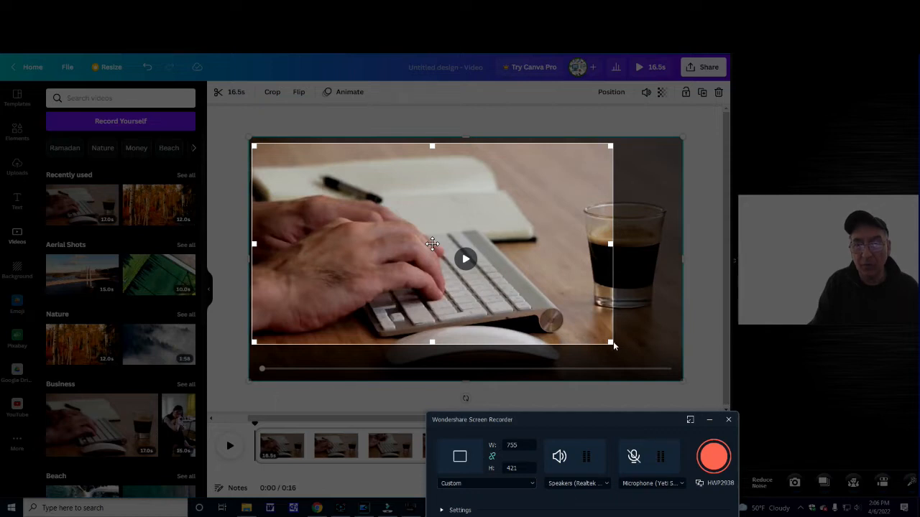
left_click_drag(613, 343, 674, 368)
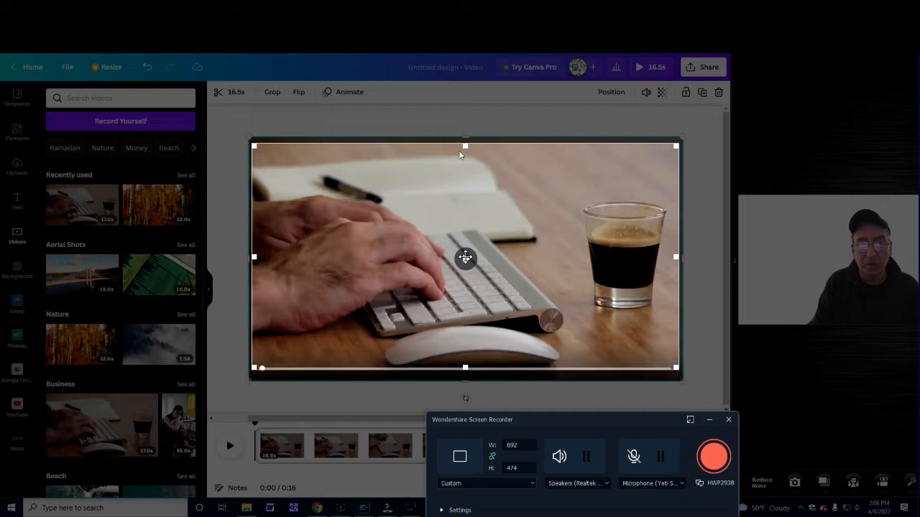
left_click_drag(465, 146, 465, 143)
left_click_drag(465, 368, 465, 371)
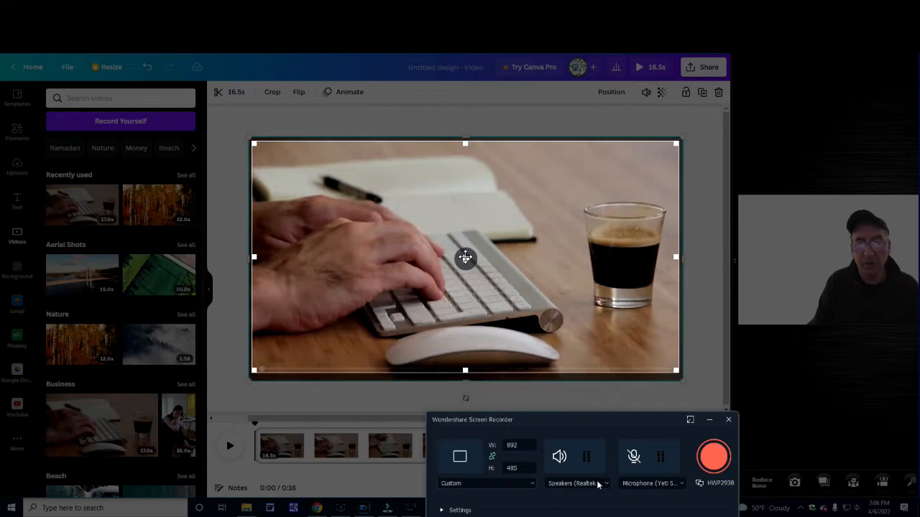
Record about 9 seconds or more of the keyboard-typing video as it plays in Canva, and close the screen recorder
left_click(715, 457)
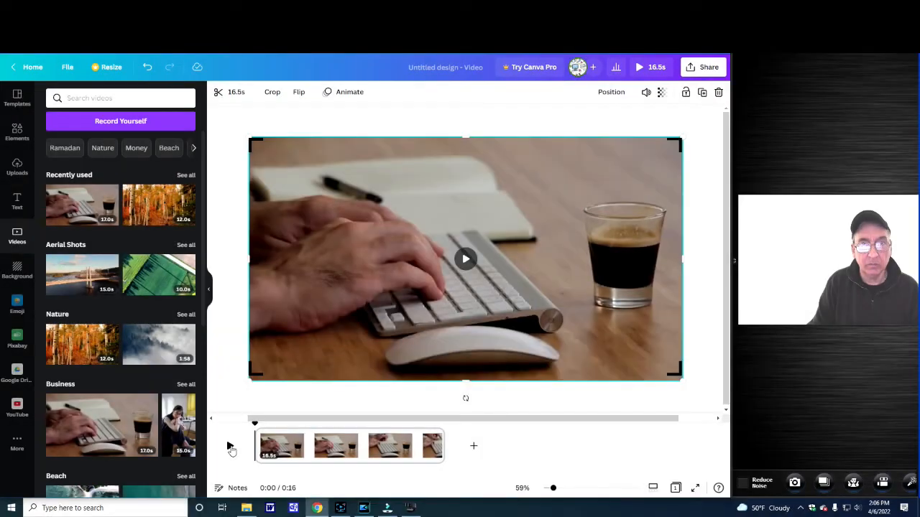
left_click(229, 446)
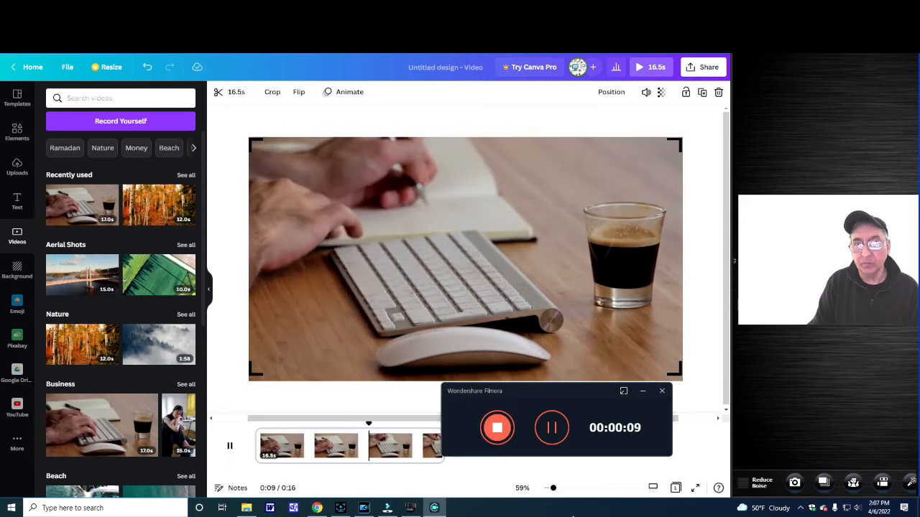
left_click(496, 429)
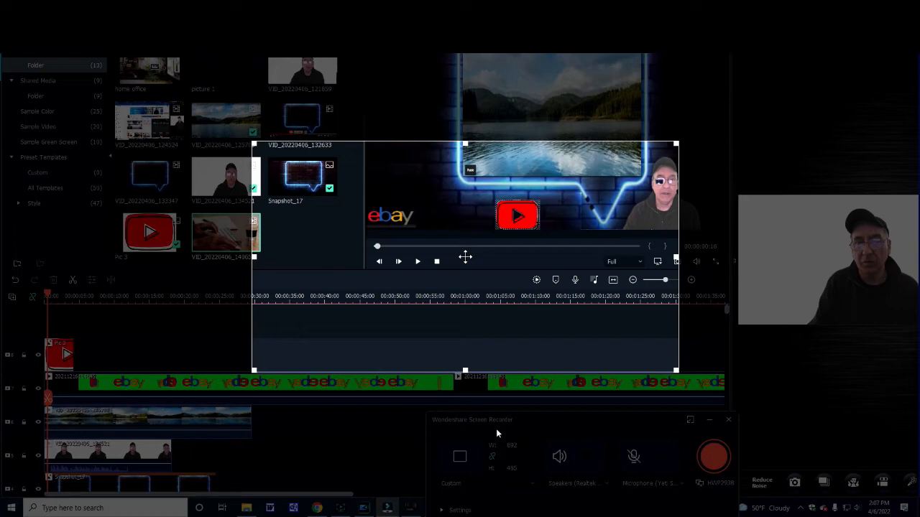
left_click(727, 419)
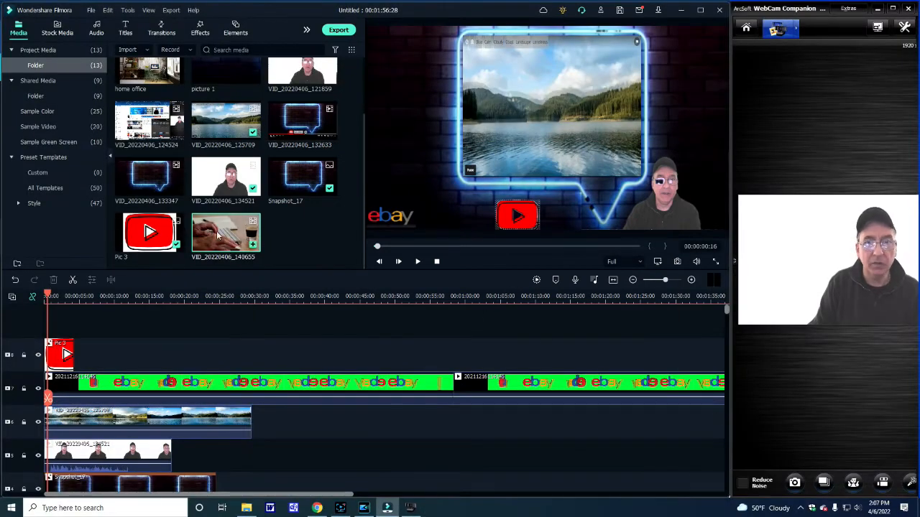
Insert the recorded keyboard-typing clip at the start of track 6 and scale it to the width of the neon speech-bubble frame
left_click_drag(218, 234, 46, 423)
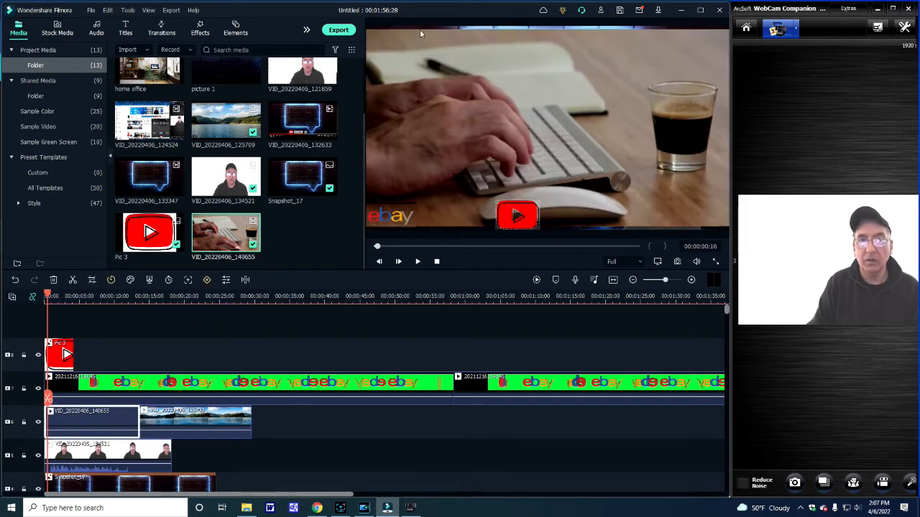
left_click_drag(366, 29, 500, 103)
left_click_drag(669, 148, 655, 104)
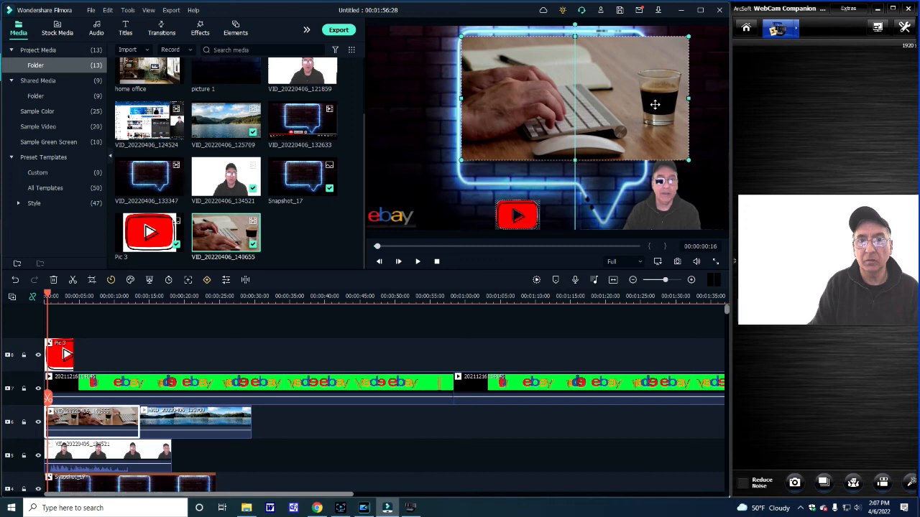
left_click_drag(690, 36, 420, 62)
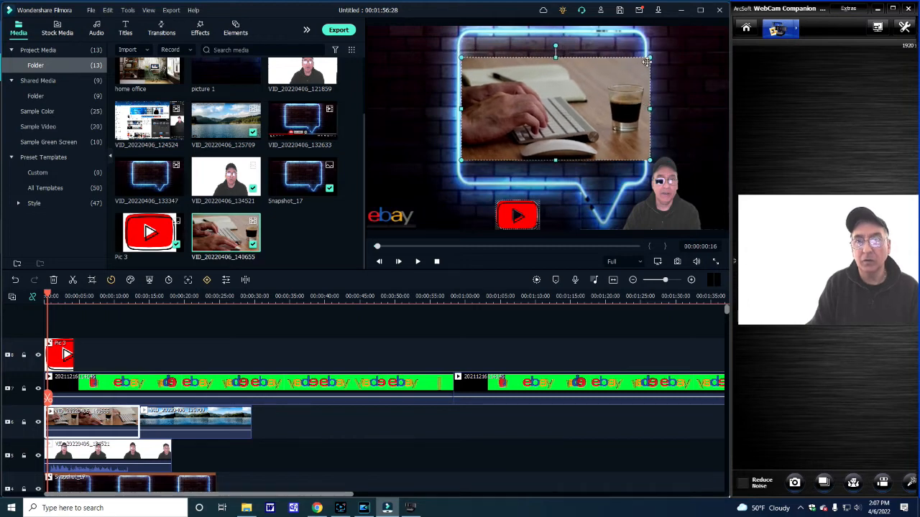
left_click_drag(650, 57, 642, 61)
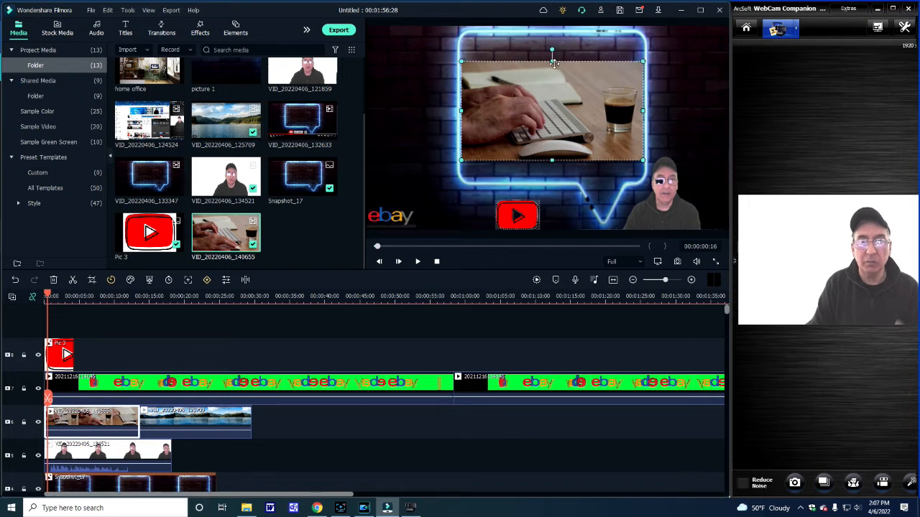
Stretch the keyboard-typing clip vertically to fill the neon speech-bubble frame and play the composition to about nine seconds
left_click_drag(550, 63, 556, 34)
left_click_drag(552, 161, 557, 179)
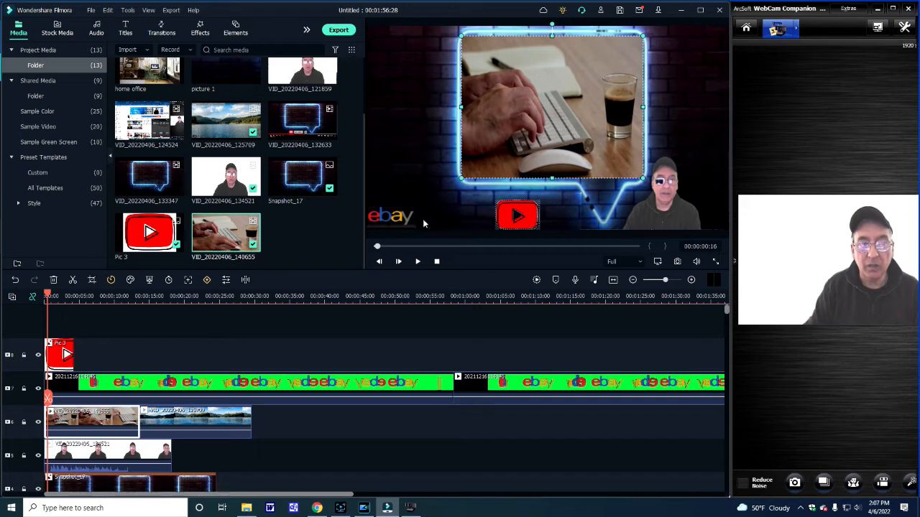
left_click(418, 262)
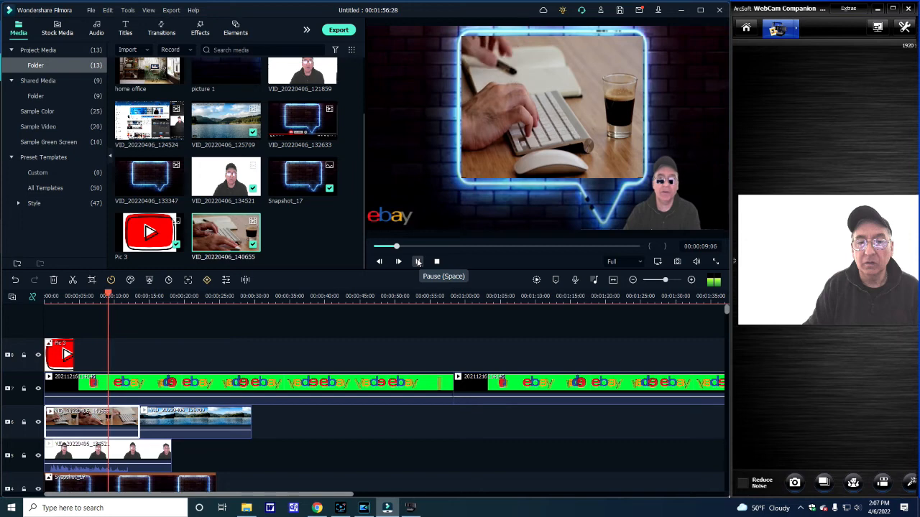
left_click(417, 262)
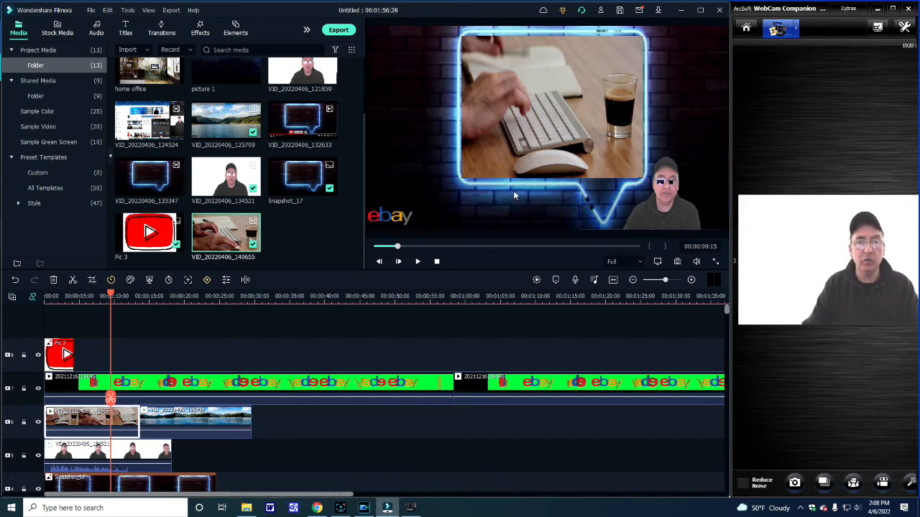
Switch back to Canva and add the uploaded photo of the man in a cap and headphones over the keyboard-typing video
left_click(317, 508)
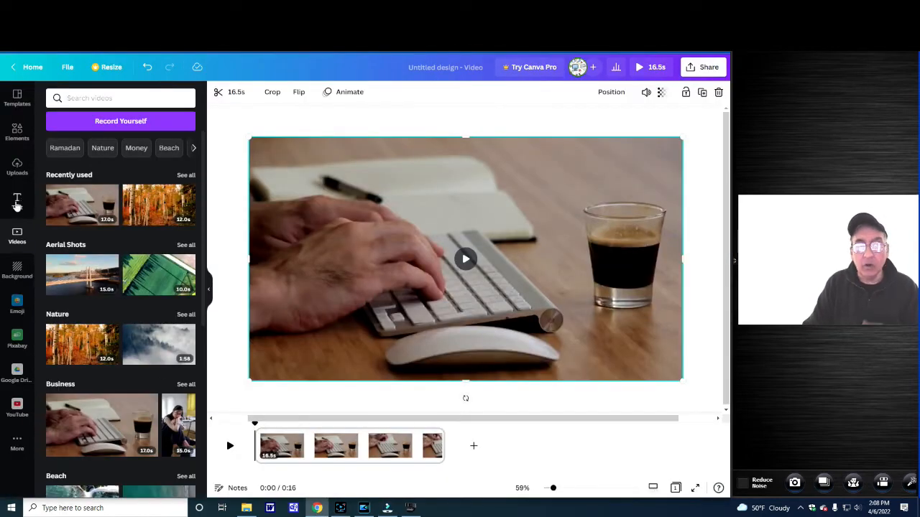
left_click(18, 175)
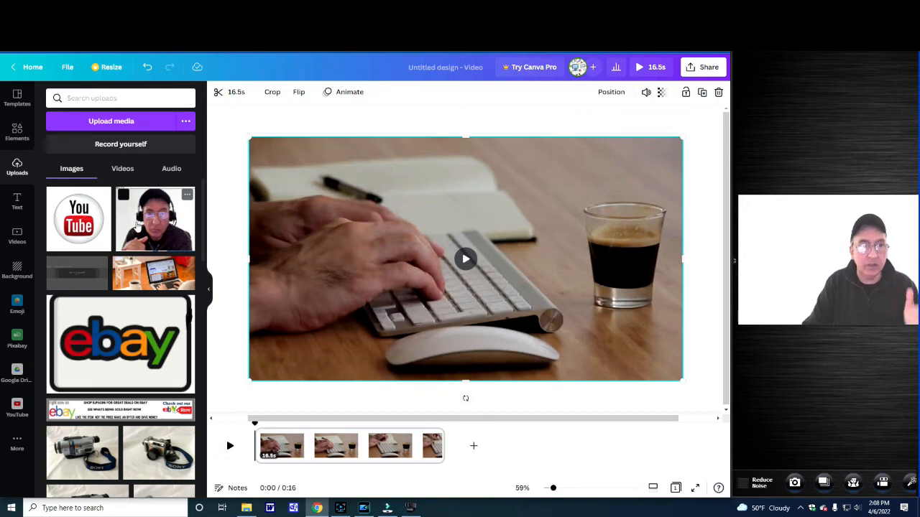
left_click(138, 225)
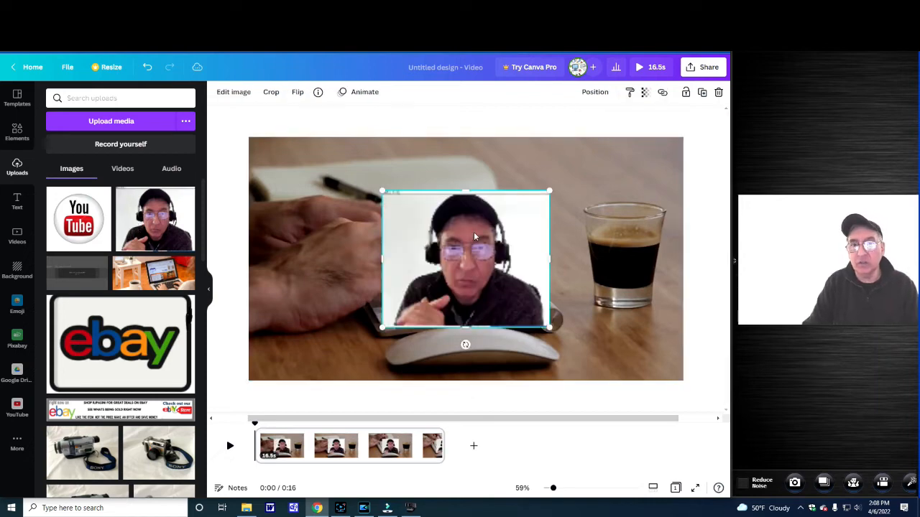
Shrink the photo of the man in a cap and place it in the lower-right corner of the keyboard-typing video
left_click_drag(381, 189, 435, 234)
left_click_drag(461, 279, 590, 328)
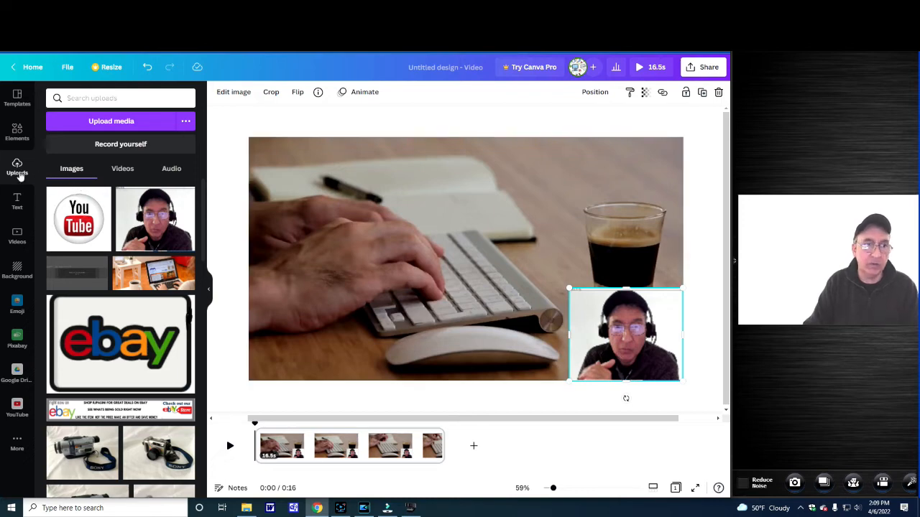
Undo the photo and keyboard-typing video edits back to a blank five-second page
left_click(146, 66)
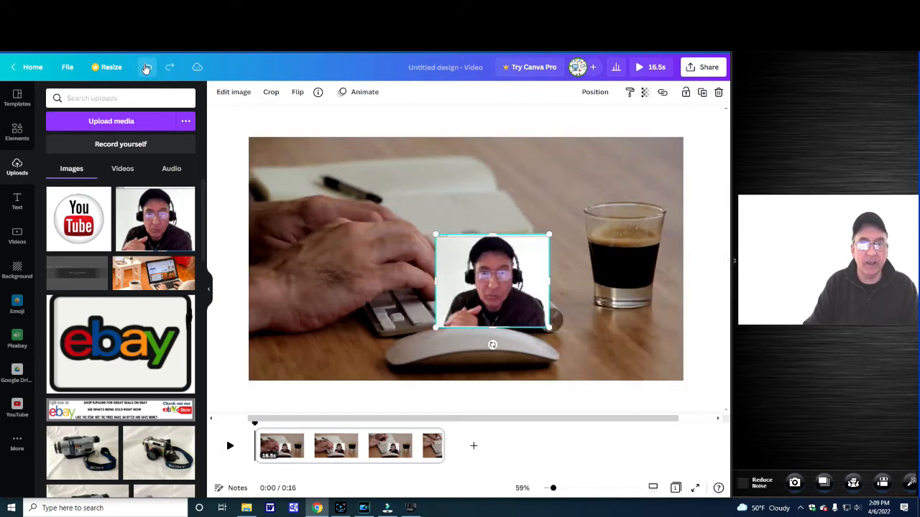
left_click(146, 66)
left_click(146, 67)
left_click(146, 67)
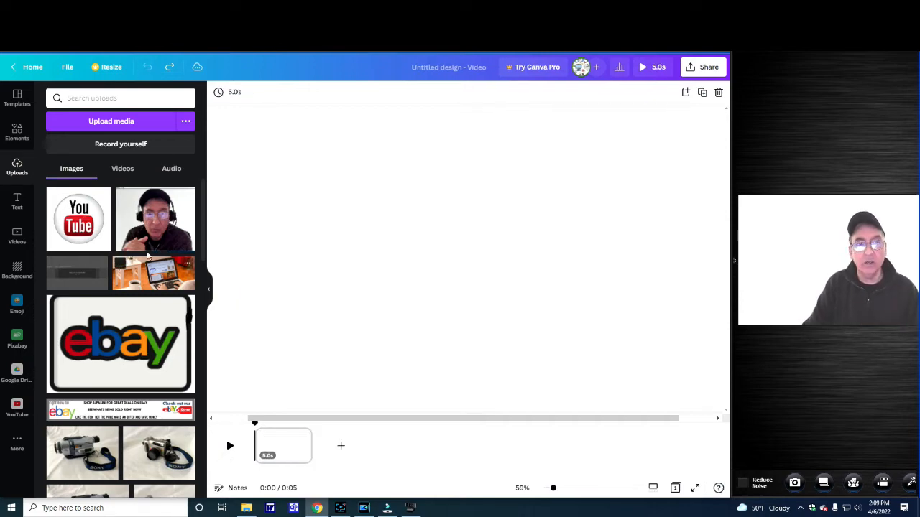
Add the uploaded Sony camcorder photo, shrink it and place it in the upper-left corner of the page
scroll(137, 260, "down", 3)
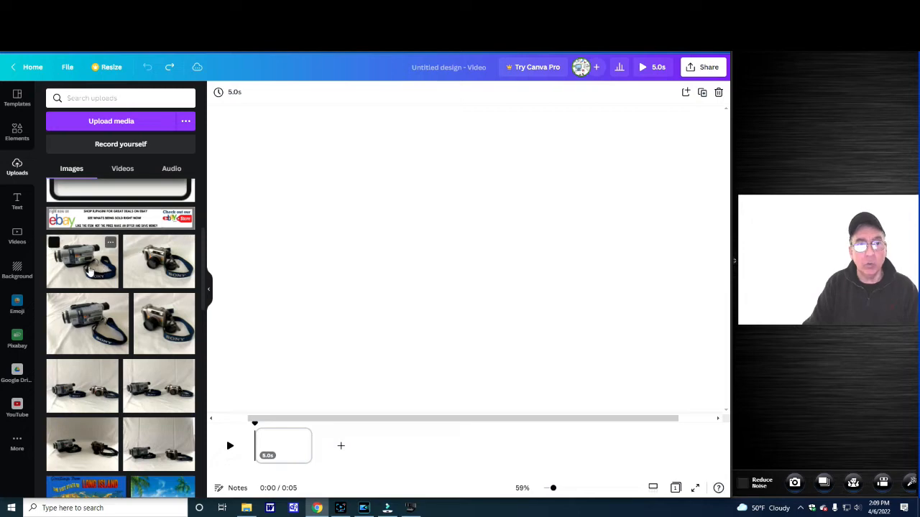
left_click(85, 263)
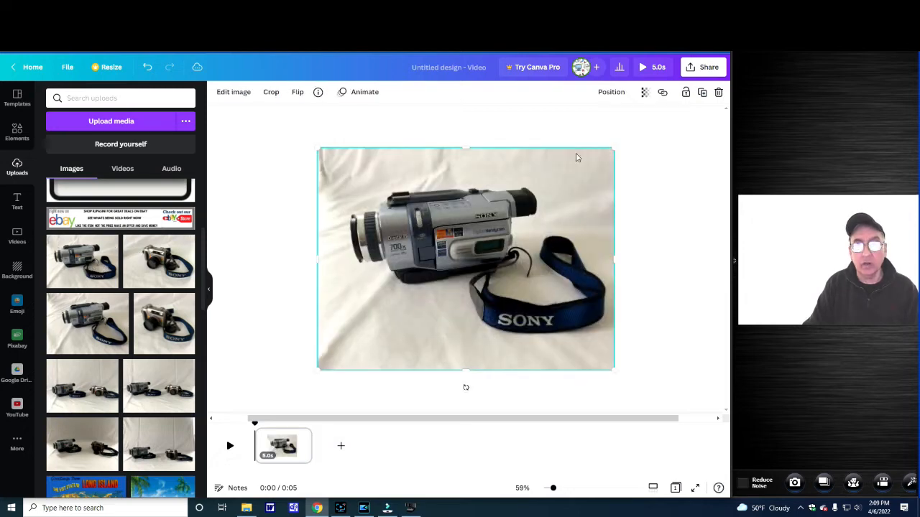
left_click_drag(608, 151, 475, 251)
left_click_drag(359, 253, 266, 132)
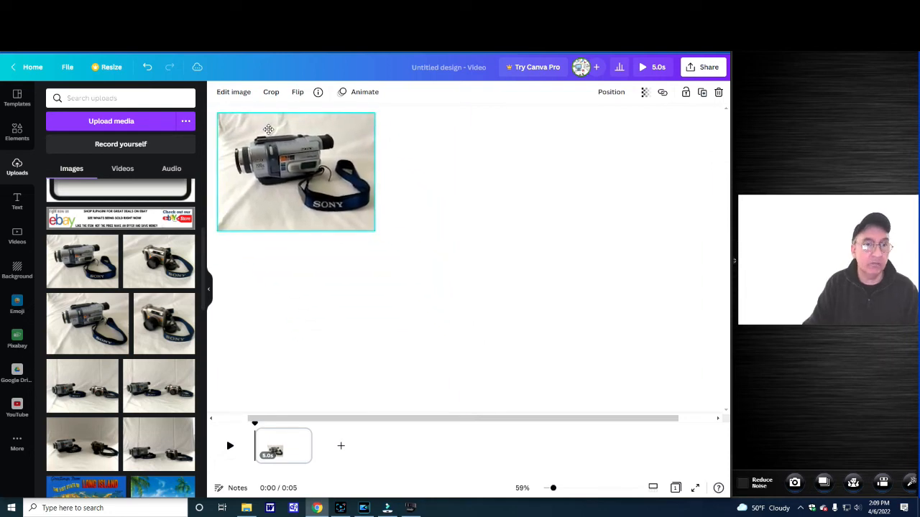
Add the uploaded Sony still-camera photo, shrink it and place it in the lower-right corner of the page
left_click(168, 268)
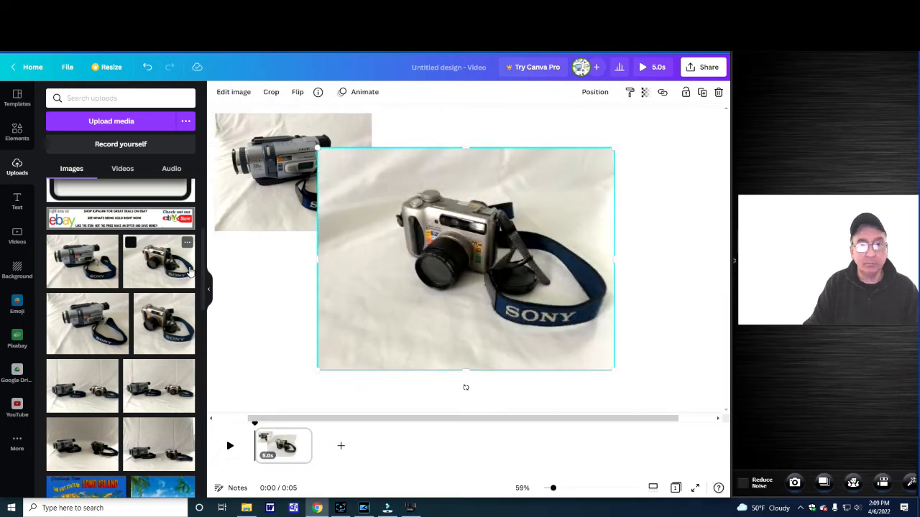
left_click_drag(318, 148, 435, 236)
left_click_drag(453, 297, 554, 309)
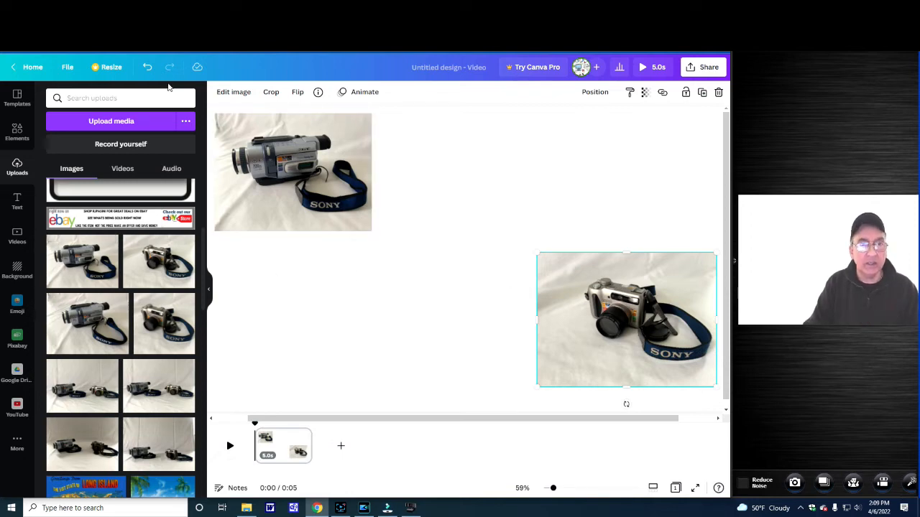
Undo the placement of both Sony camera photos until the page is blank
left_click(146, 67)
left_click(145, 67)
left_click(146, 67)
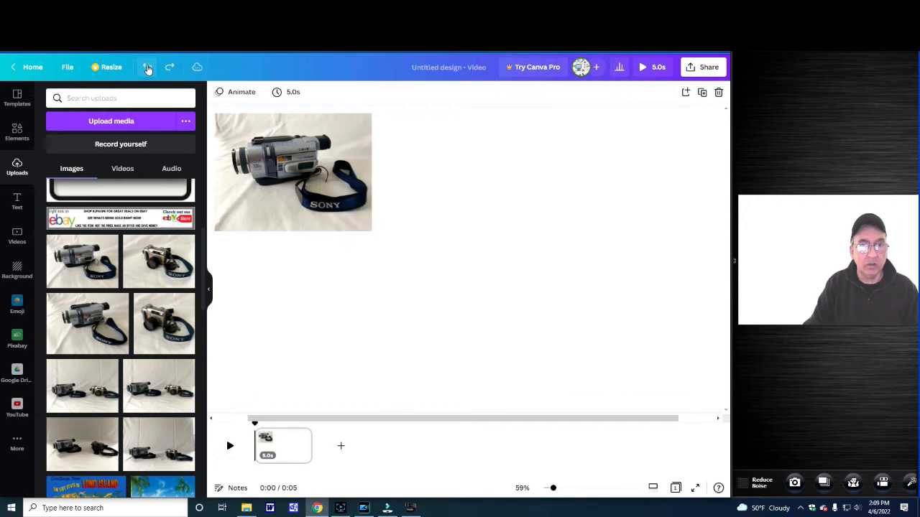
left_click(147, 67)
left_click(147, 67)
left_click(147, 67)
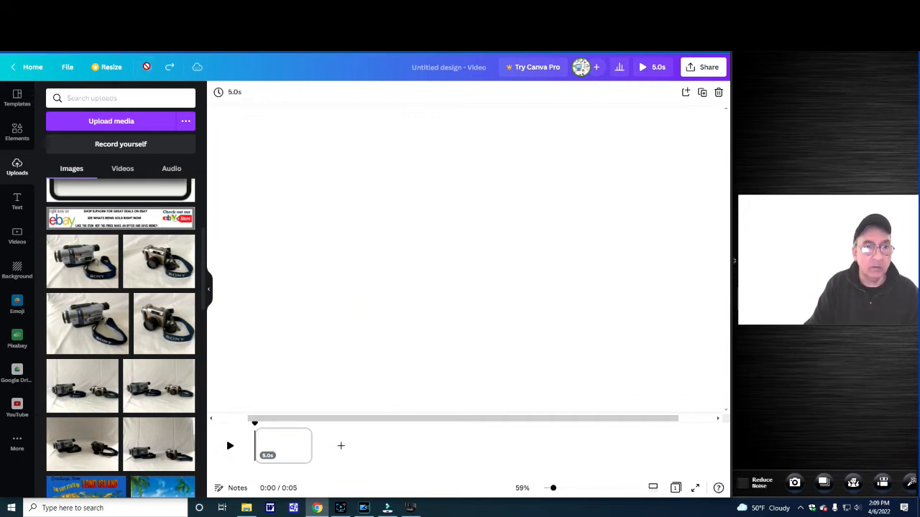
Find the grey channel-art template image with the text and logo safe area in the uploads and add it to the video page
scroll(124, 328, "down", 5)
scroll(123, 328, "down", 10)
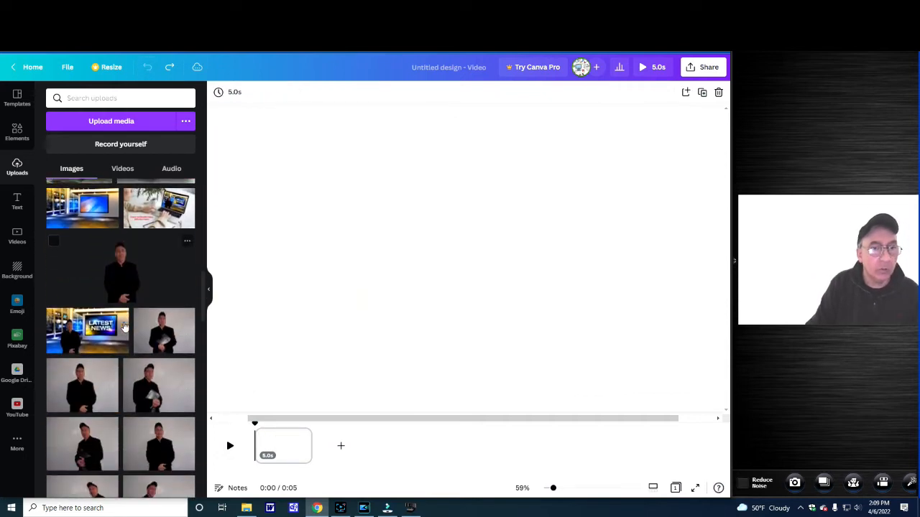
scroll(124, 326, "down", 5)
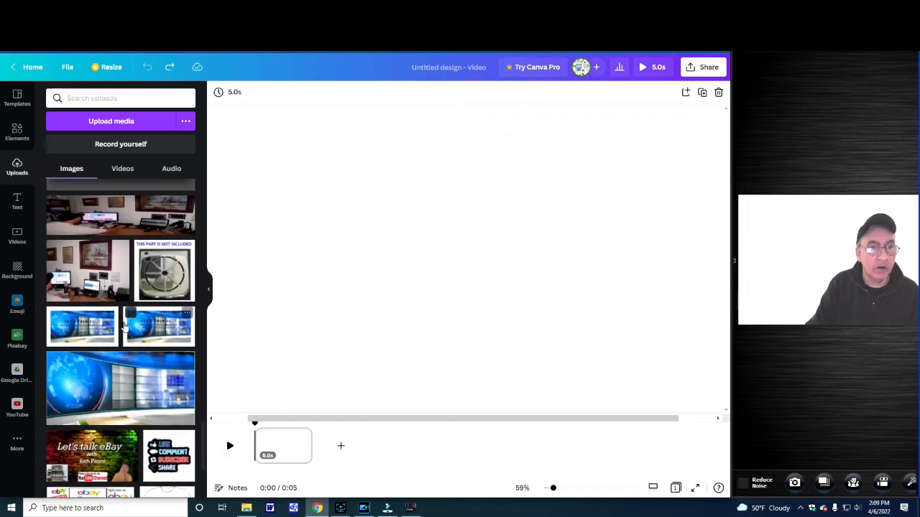
scroll(124, 314, "down", 2)
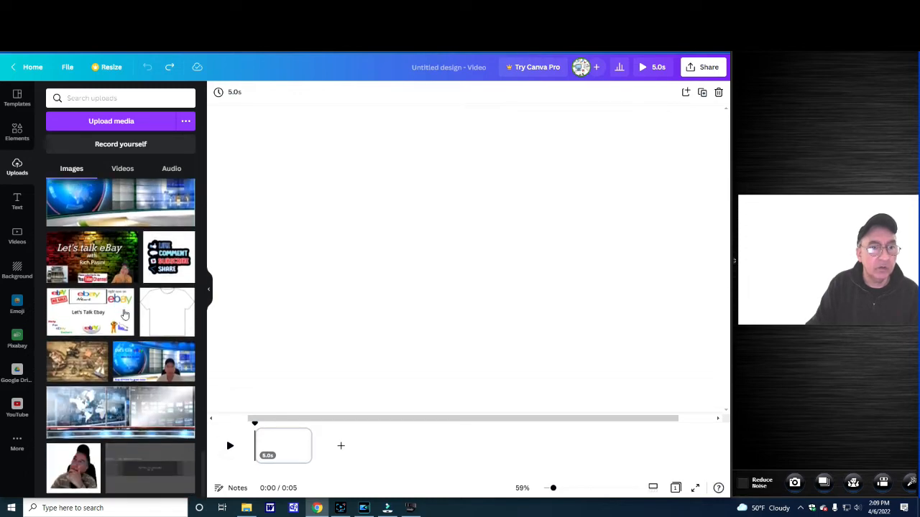
left_click(129, 464)
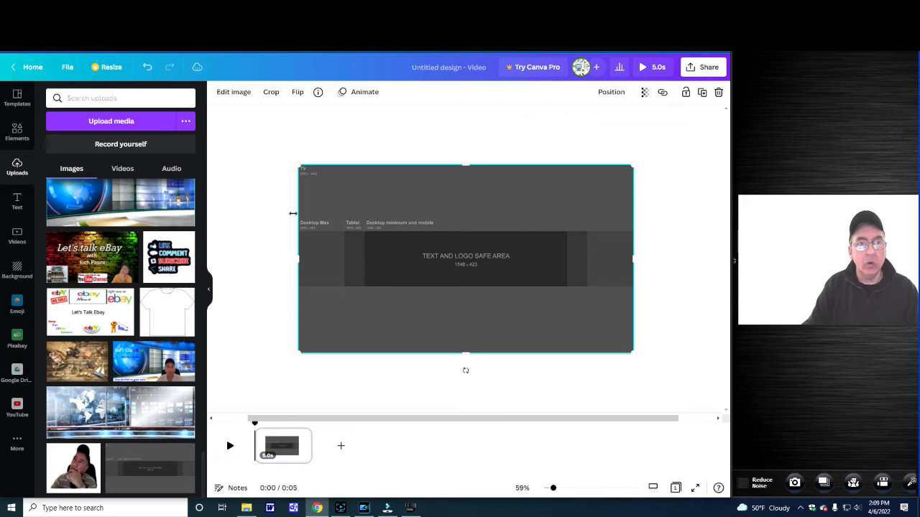
Return to the home page, browse the suggested design types and create a blank YouTube Channel Art design
left_click(30, 69)
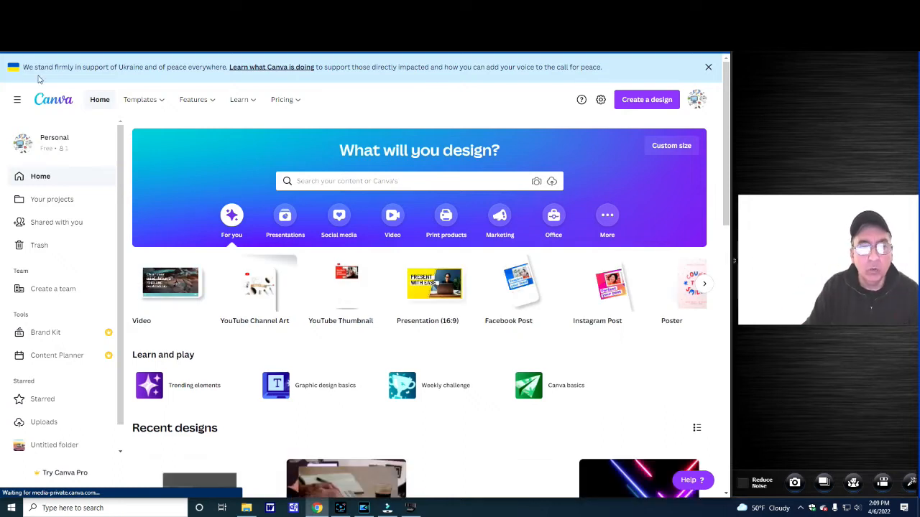
mouse_move(226, 314)
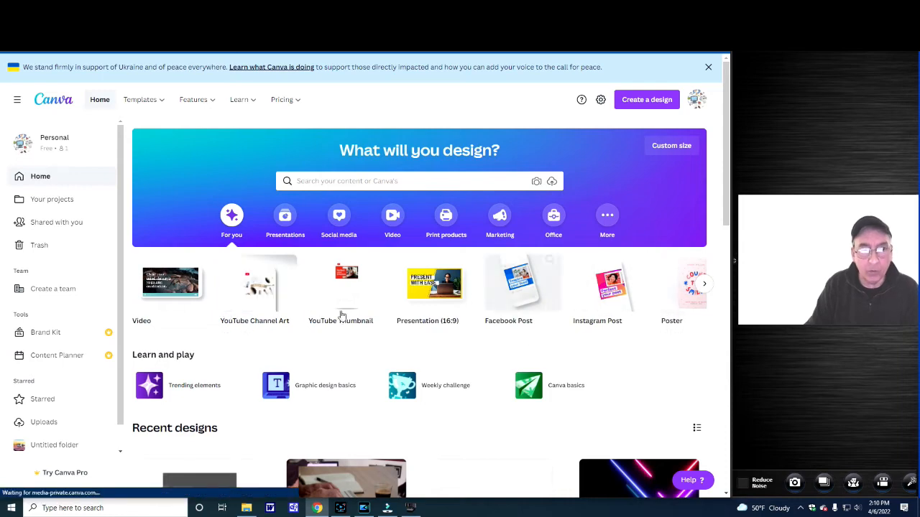
mouse_move(356, 308)
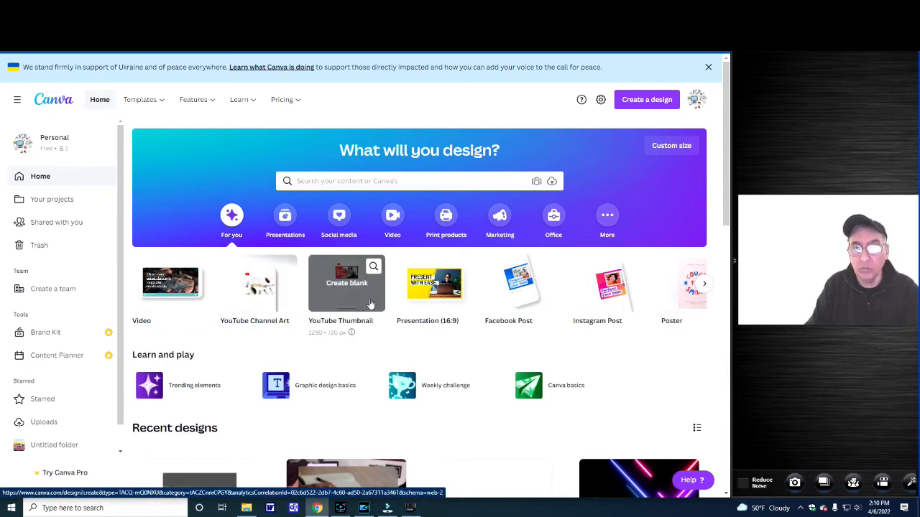
mouse_move(676, 298)
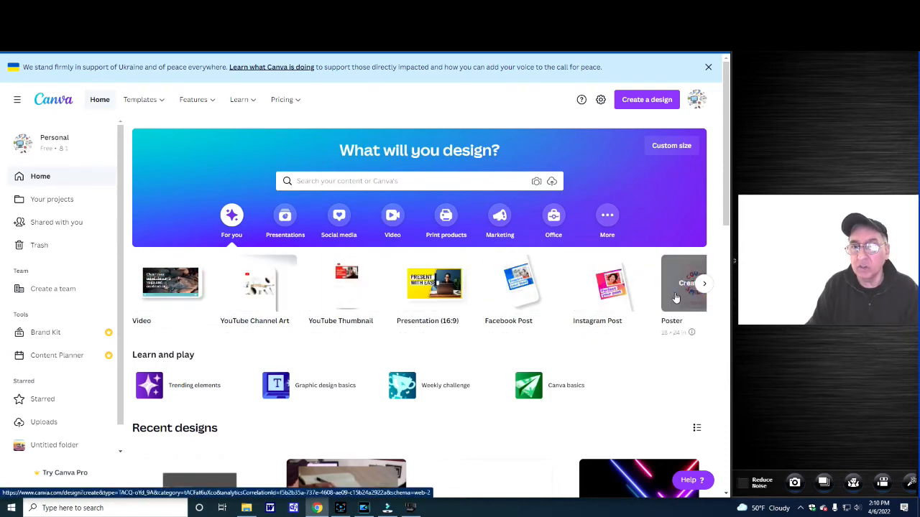
left_click(704, 284)
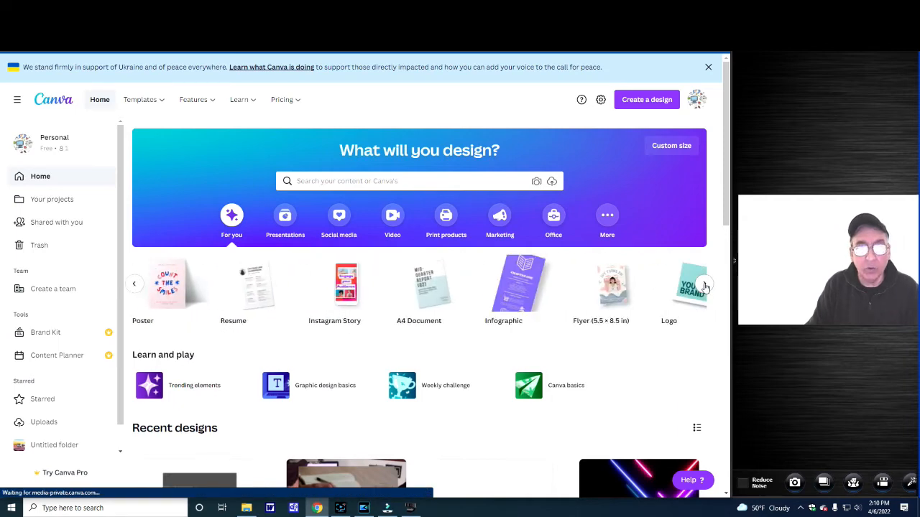
left_click(133, 284)
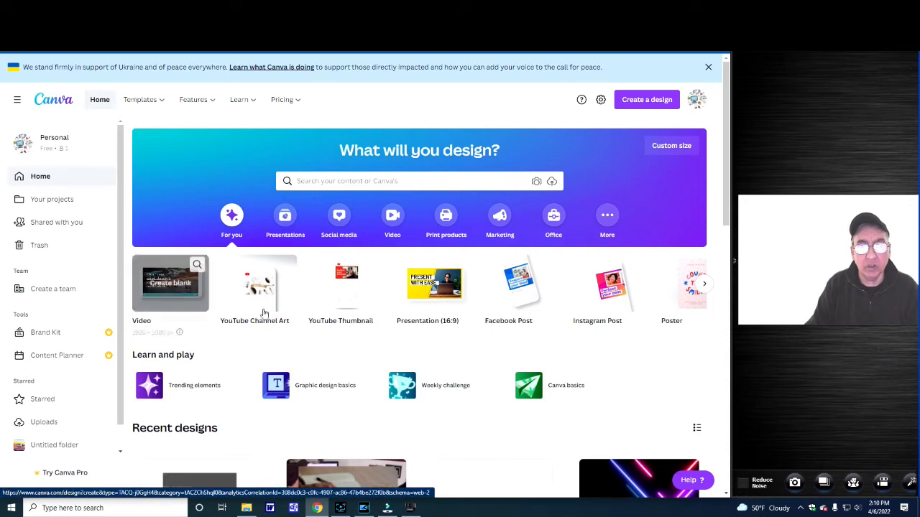
left_click(263, 304)
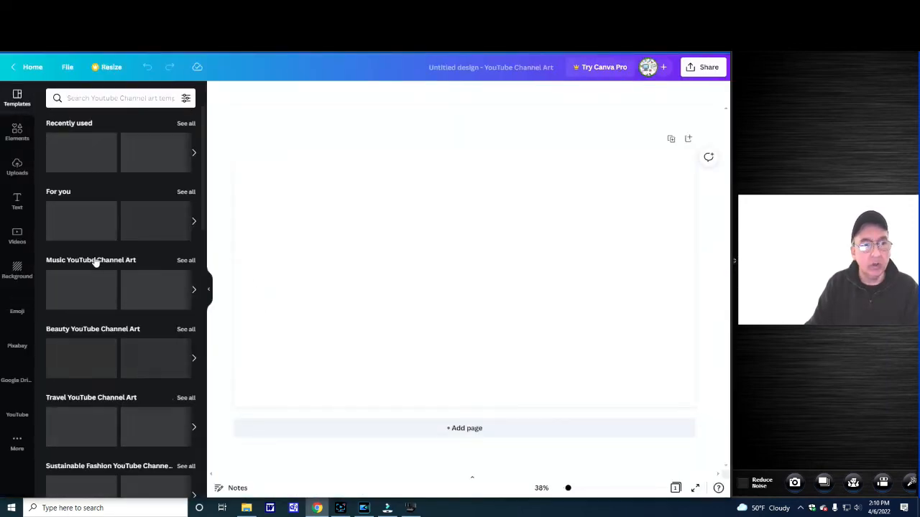
Add the uploaded grey template image with the text and logo safe area and enlarge it to fill the channel art page
left_click(16, 168)
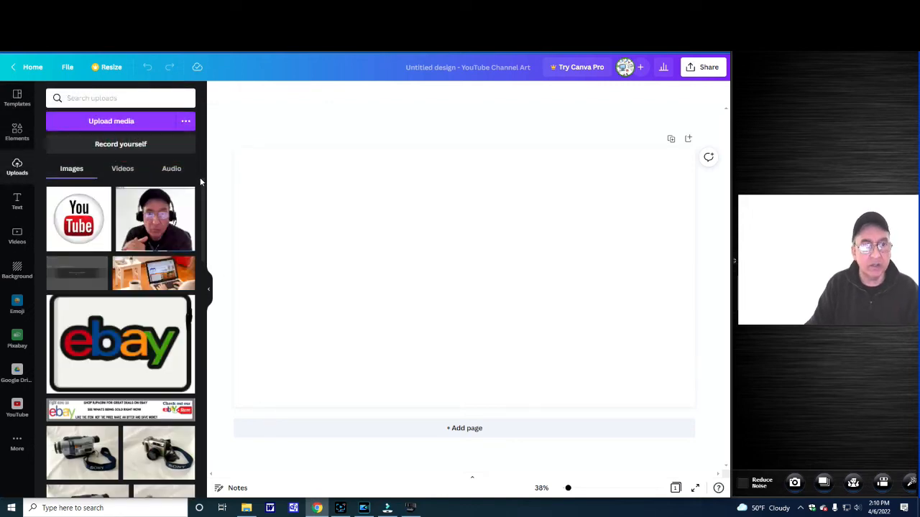
scroll(125, 324, "down", 15)
scroll(125, 325, "down", 10)
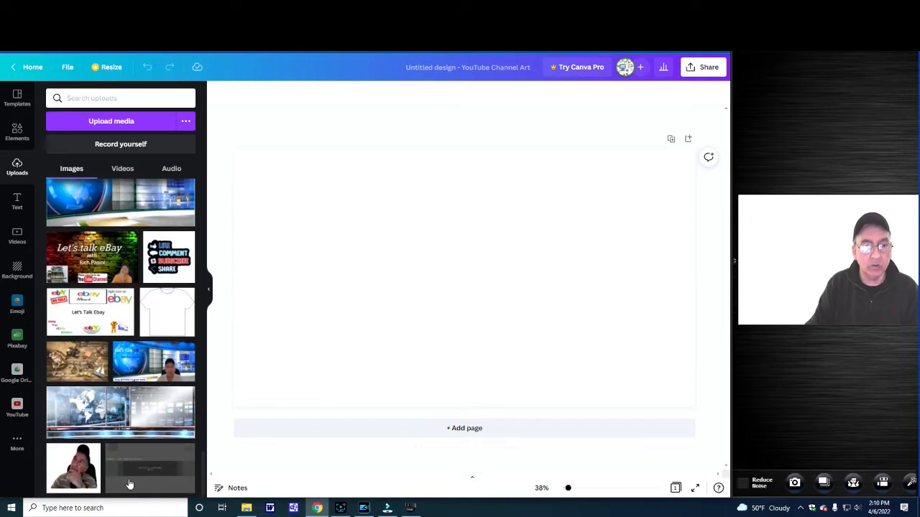
left_click(129, 485)
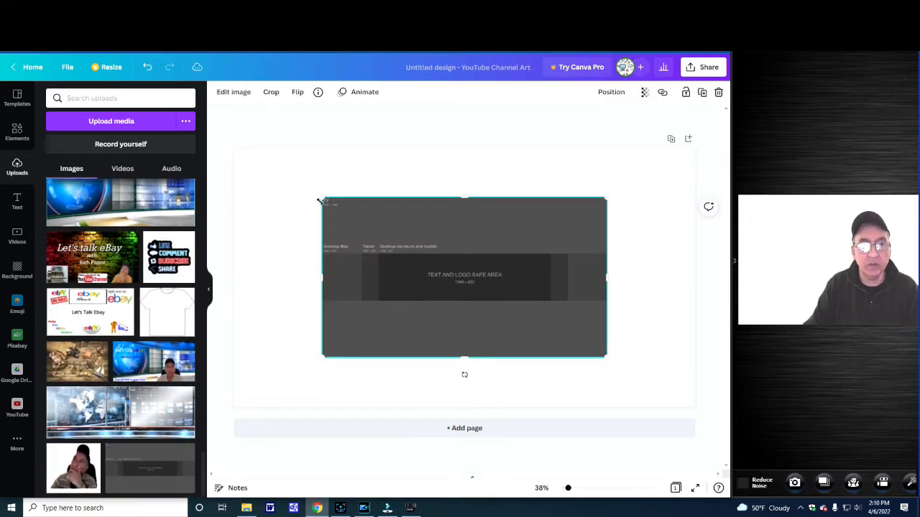
left_click_drag(323, 200, 228, 163)
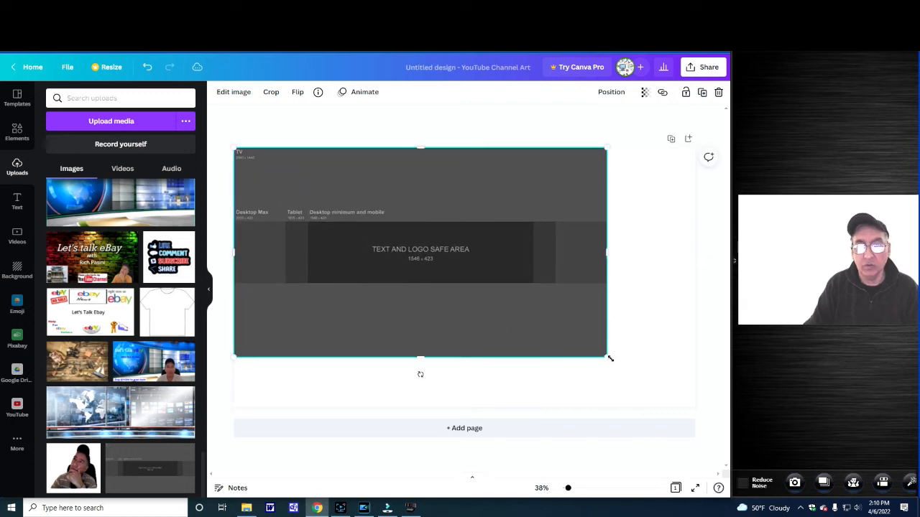
left_click_drag(606, 357, 696, 409)
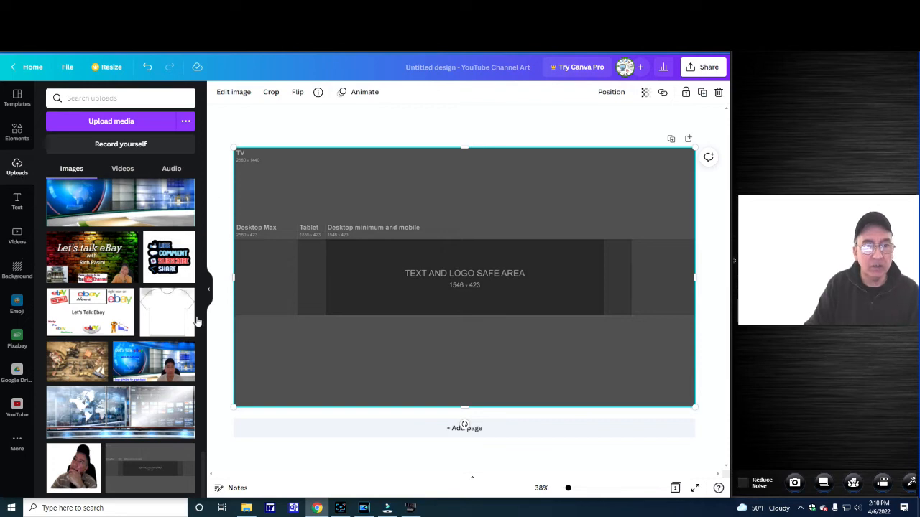
Add the uploaded Sony camcorder photo and shrink it to fit the left end of the template's middle band
scroll(118, 253, "down", 20)
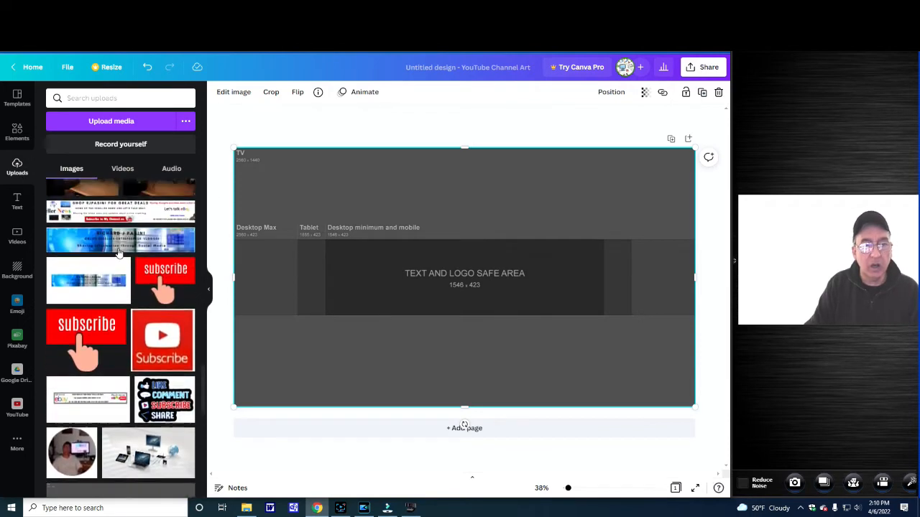
scroll(118, 253, "up", 15)
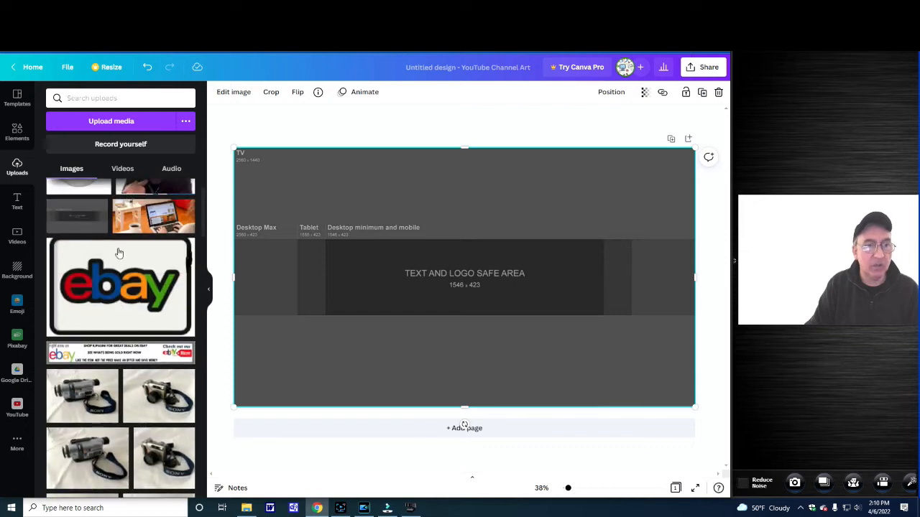
scroll(108, 339, "down", 1)
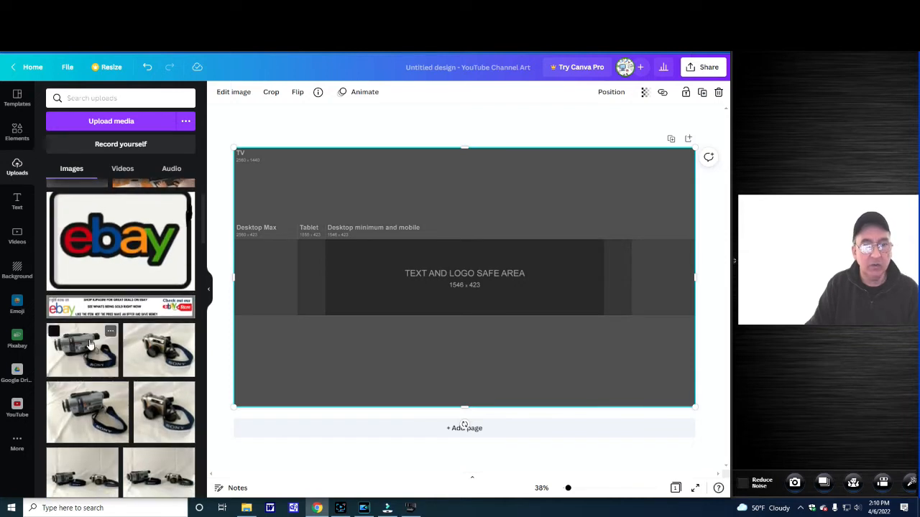
left_click(90, 345)
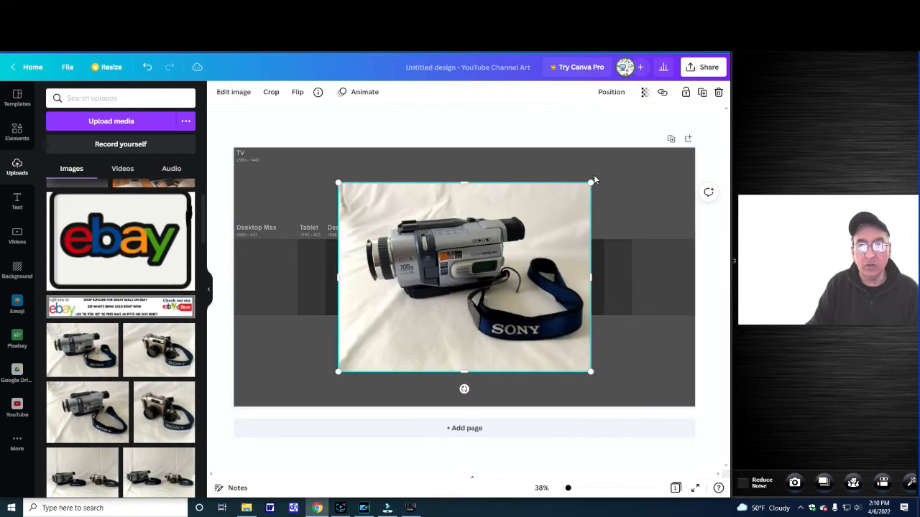
left_click_drag(590, 183, 303, 262)
left_click_drag(339, 237, 335, 241)
Add the uploaded Sony still-camera photo and shrink it to fit the right end of the template's middle band
left_click(166, 350)
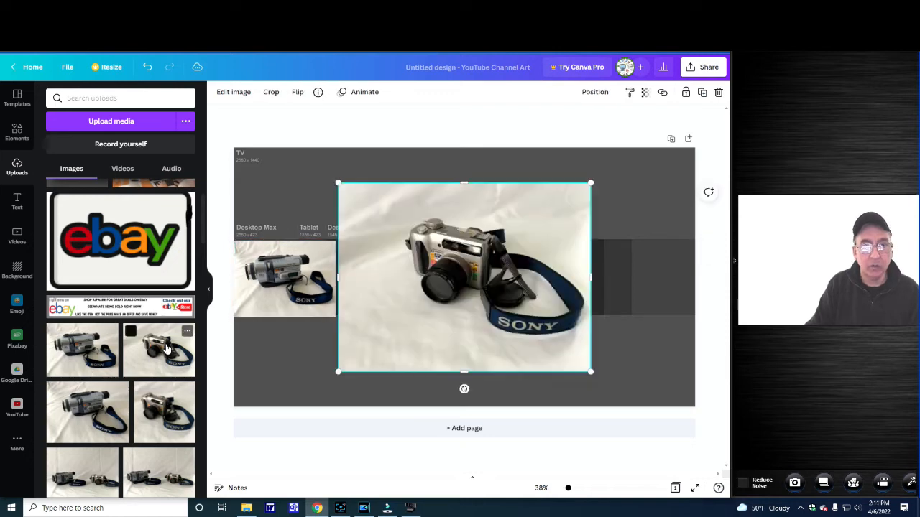
left_click_drag(337, 184, 492, 285)
left_click_drag(489, 343, 649, 314)
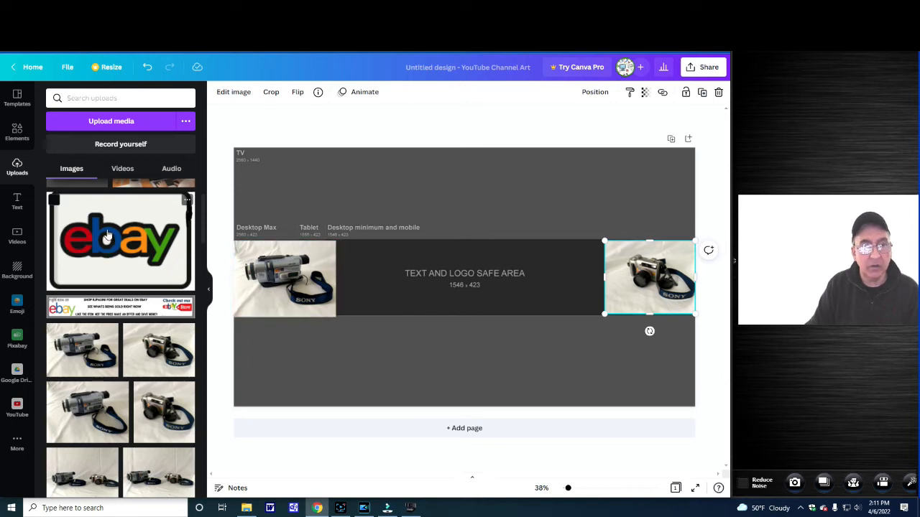
Find the blue personal name banner in the uploads and add it over the template's text and logo safe area
scroll(114, 217, "up", 2)
scroll(114, 217, "up", 1)
scroll(115, 217, "down", 10)
scroll(115, 220, "down", 15)
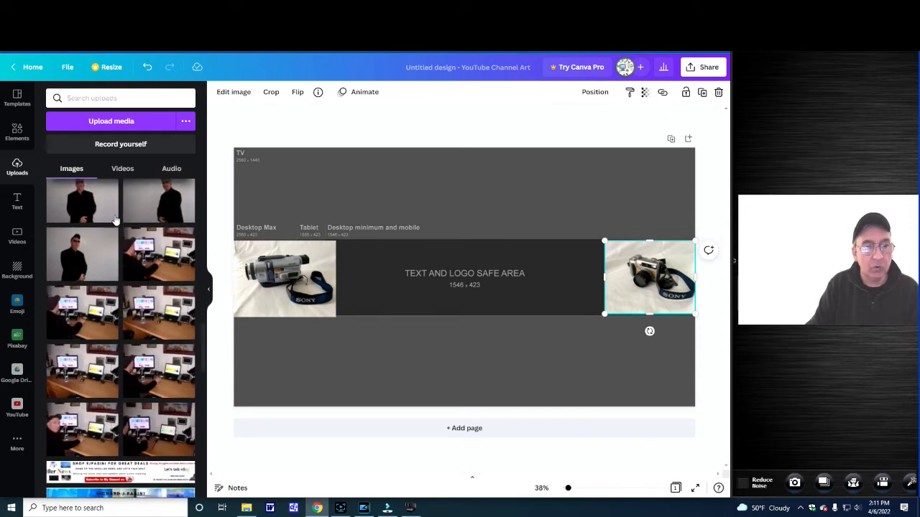
scroll(115, 220, "down", 5)
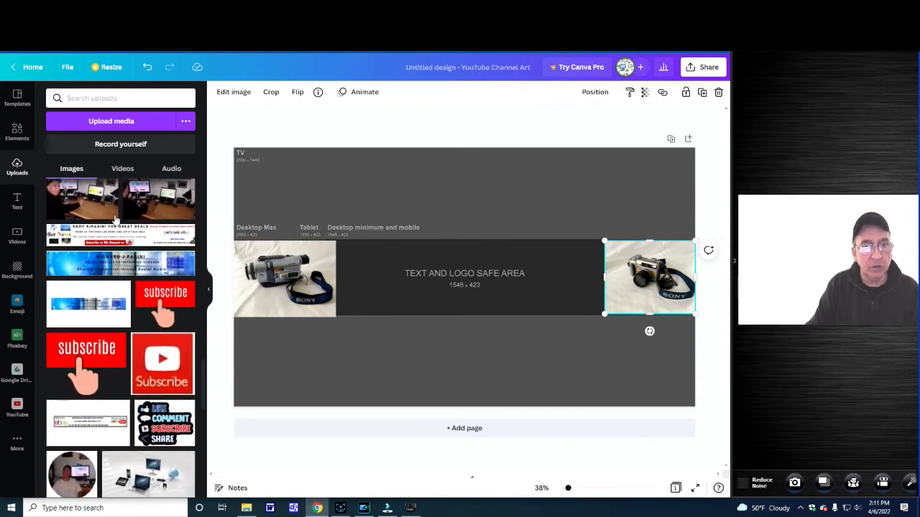
left_click(120, 263)
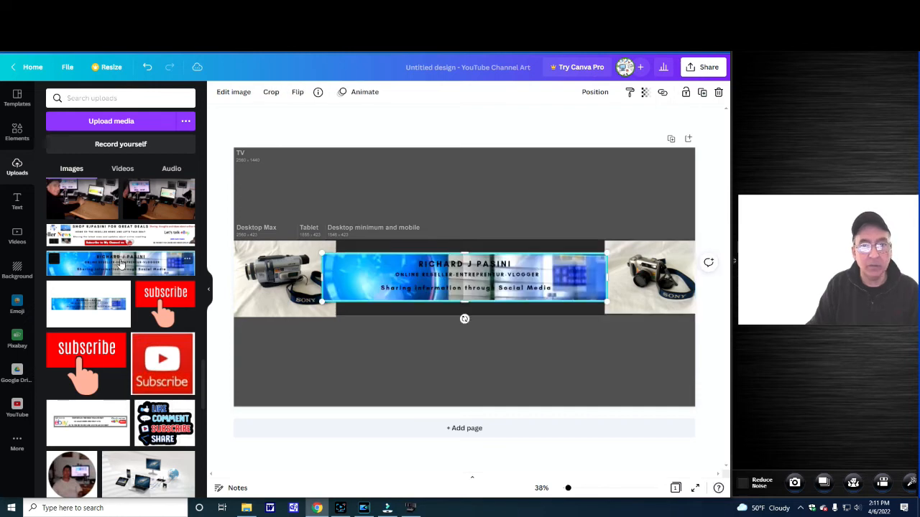
Stretch the blue name banner to fill the gap between the two camera photos and shorten the camcorder photo to match its lower edge
left_click_drag(606, 253, 604, 254)
left_click_drag(324, 255, 339, 255)
left_click_drag(471, 255, 471, 241)
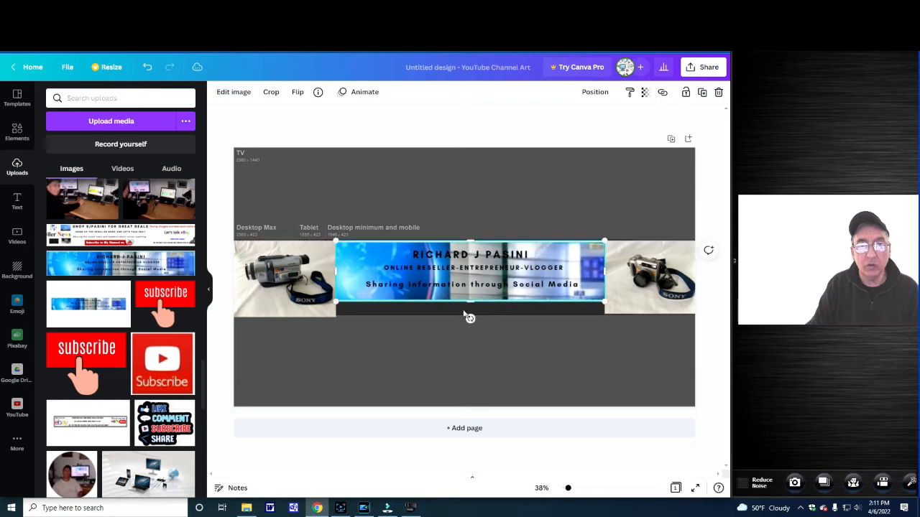
left_click_drag(472, 303, 471, 314)
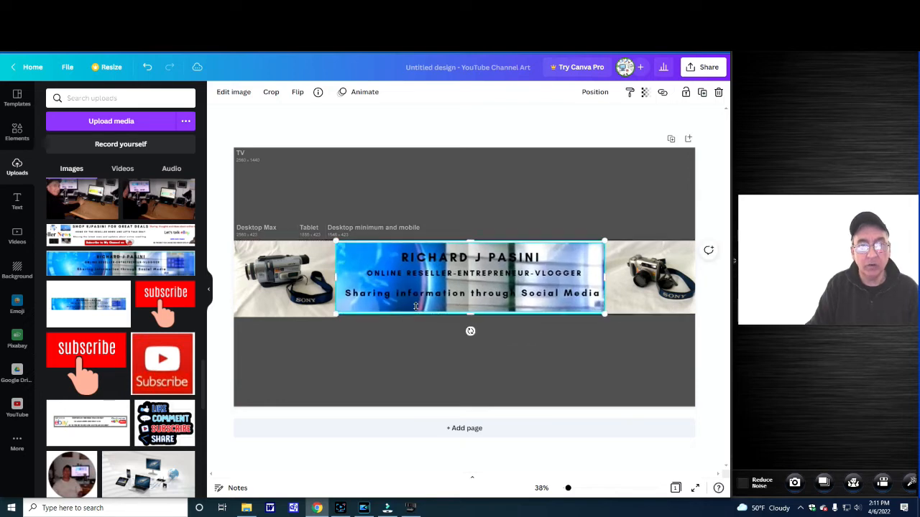
left_click_drag(415, 307, 422, 309)
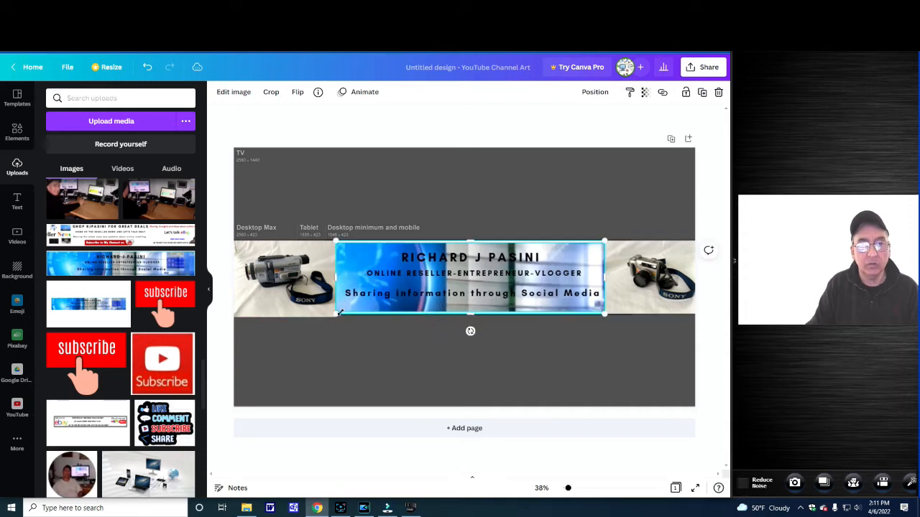
left_click(298, 312)
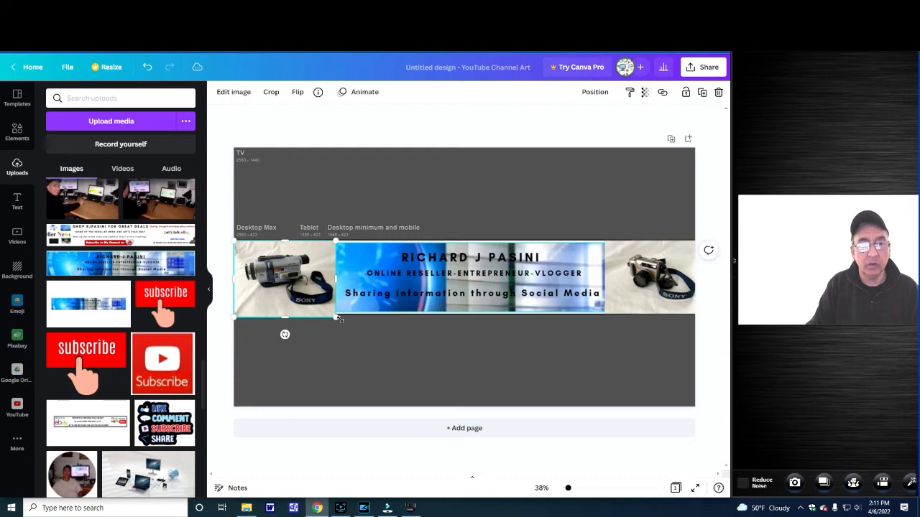
left_click_drag(335, 317, 336, 276)
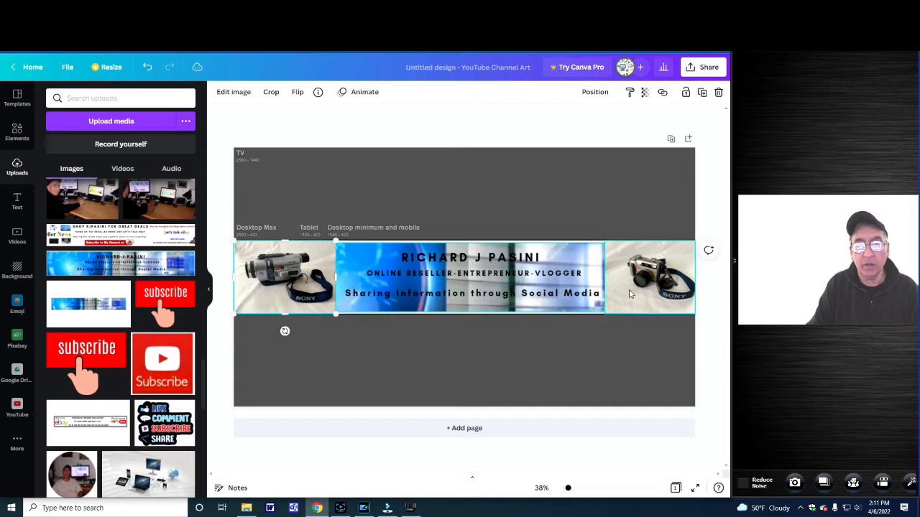
Try the white marble, gold bokeh and pink-purple cloud backgrounds in place of the grey template
left_click(403, 343)
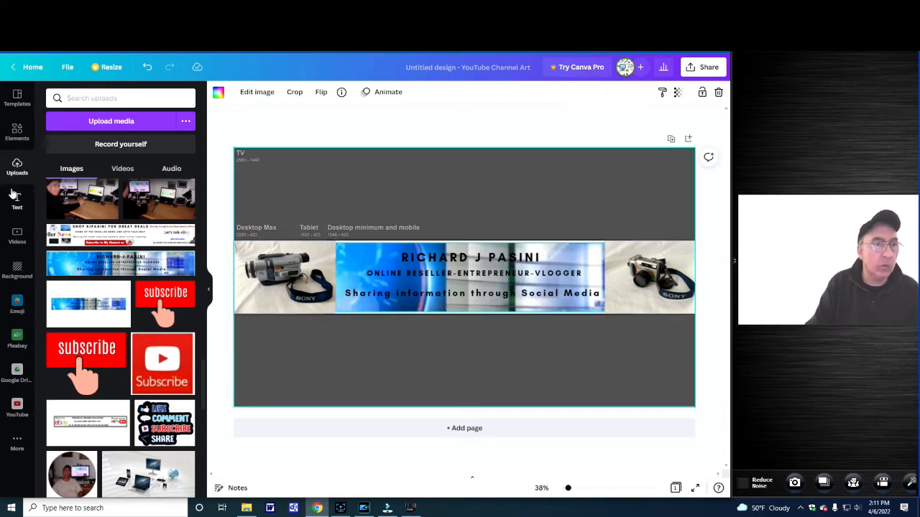
left_click(18, 271)
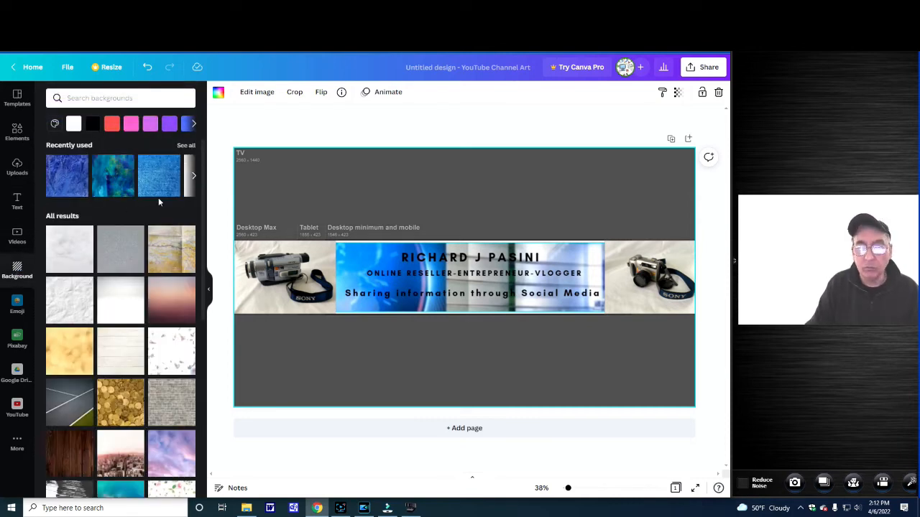
left_click(64, 247)
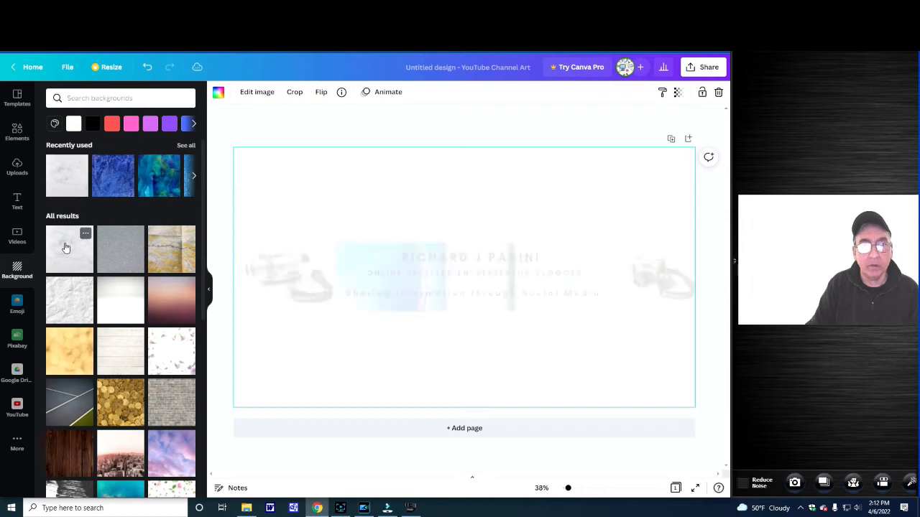
left_click(70, 356)
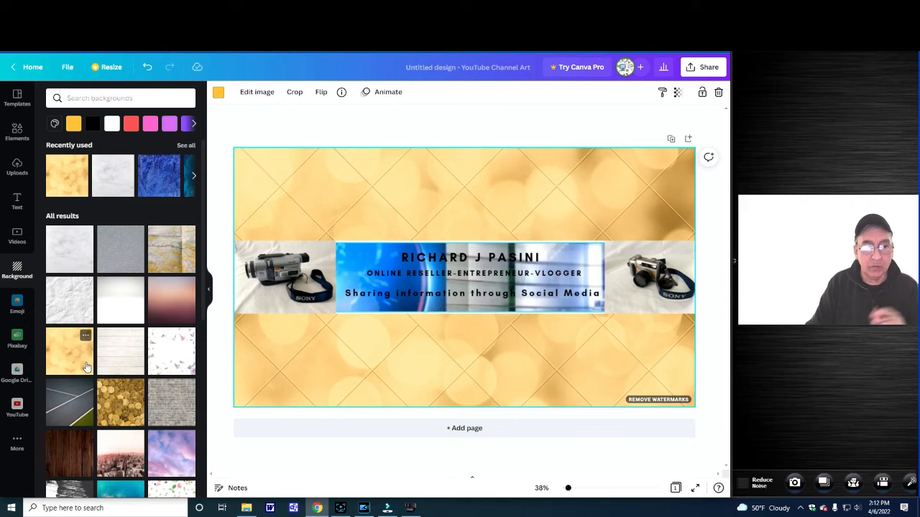
left_click(177, 457)
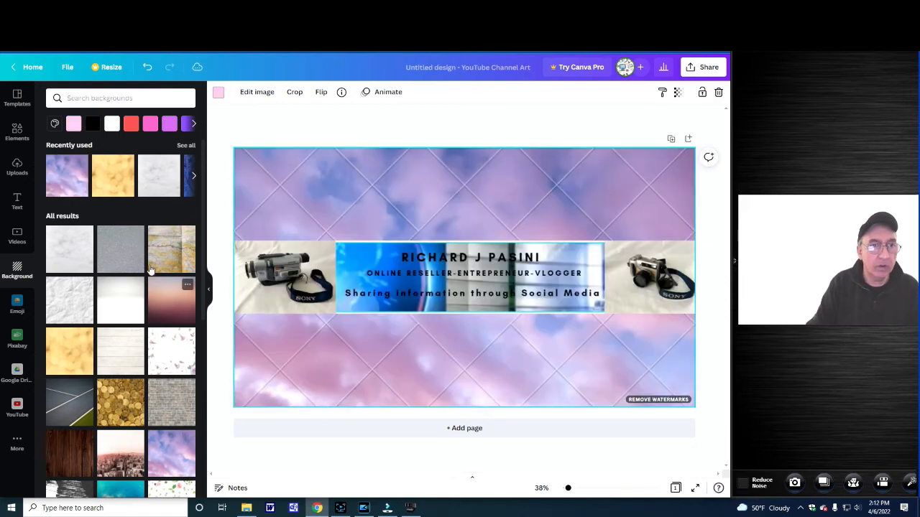
Try the pale flower-stem, orange city skyline, foggy black-and-white city and plain white backgrounds behind the banner
scroll(154, 296, "down", 10)
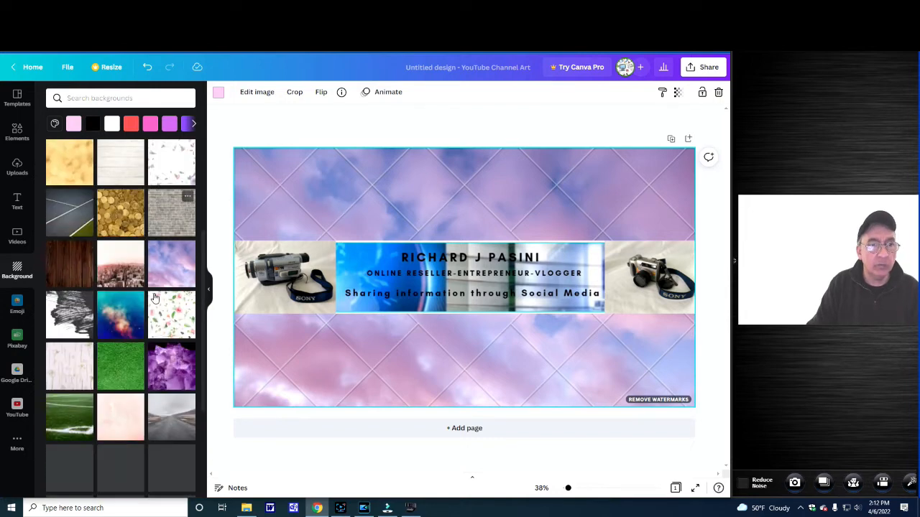
scroll(154, 298, "down", 5)
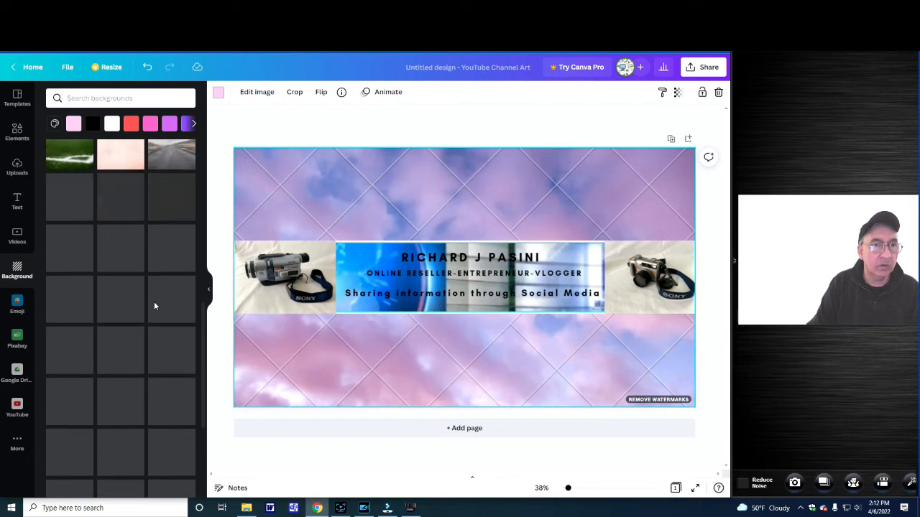
scroll(153, 306, "up", 1)
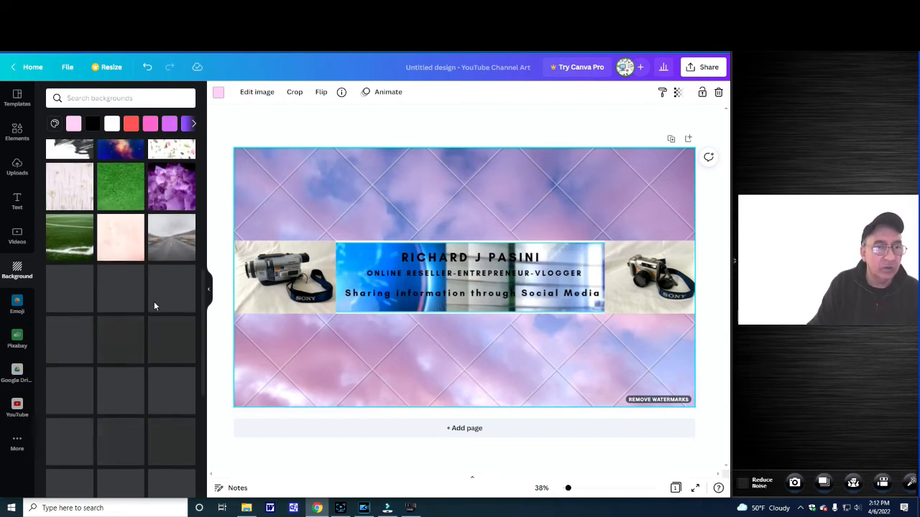
scroll(154, 304, "up", 1)
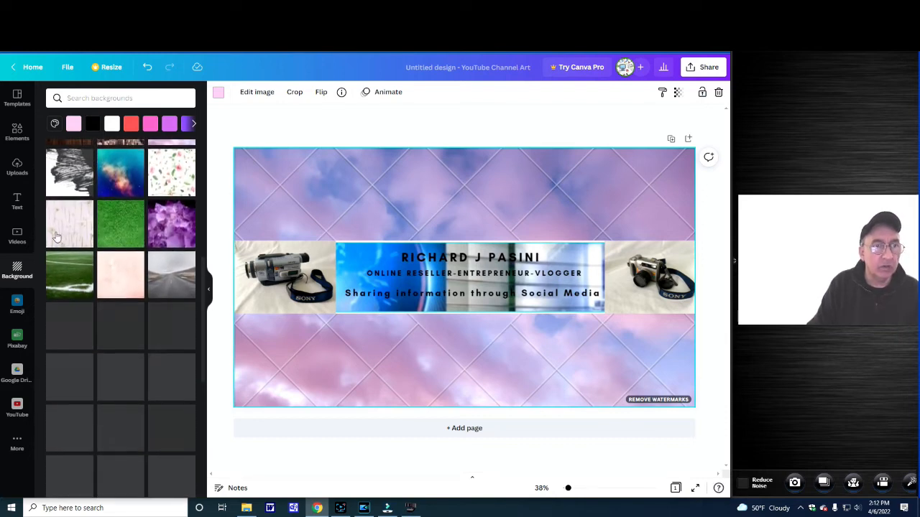
left_click(64, 246)
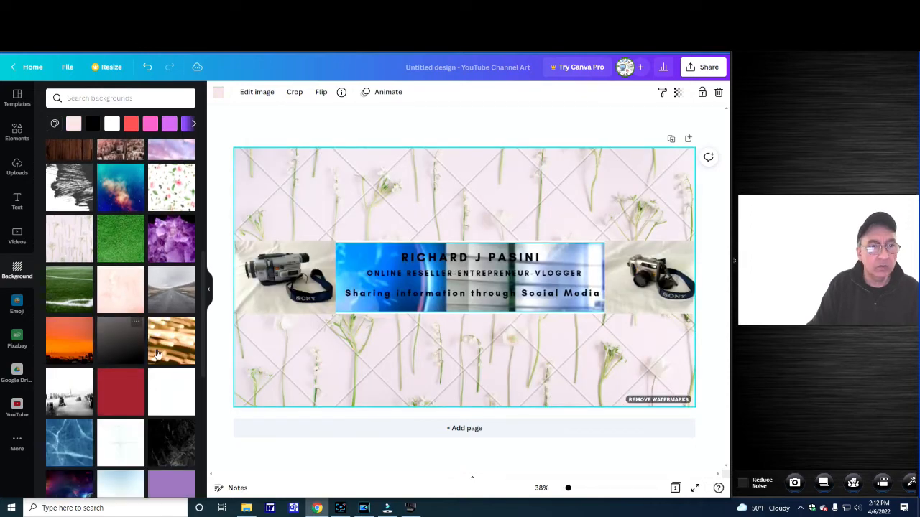
left_click(62, 349)
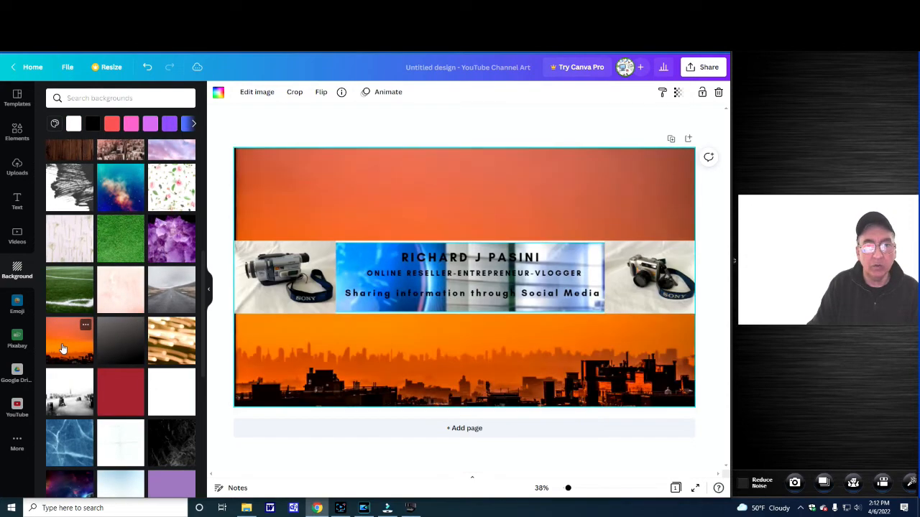
left_click(76, 388)
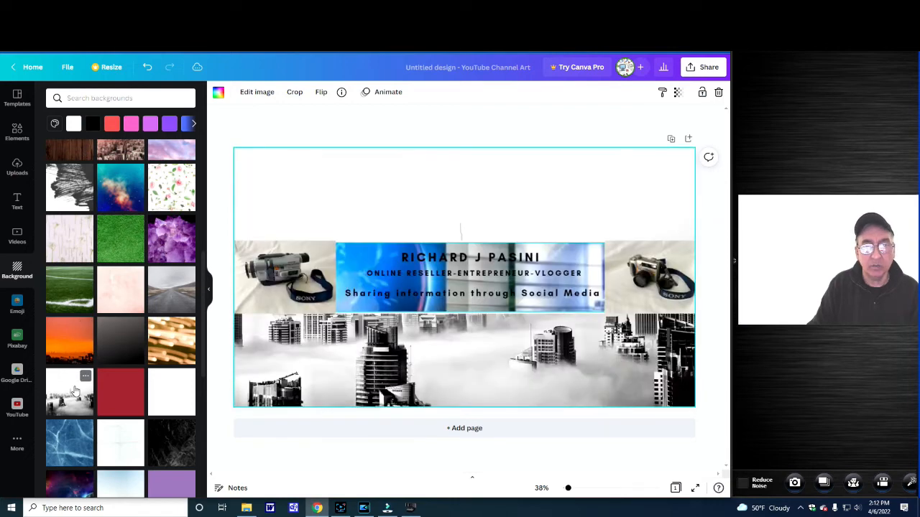
left_click(164, 391)
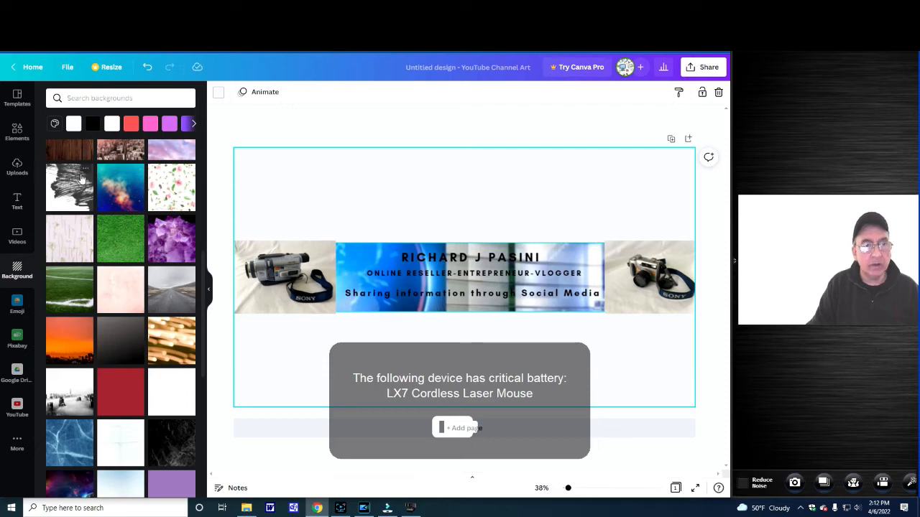
Undo all the background changes back to the grey channel art template
left_click(147, 67)
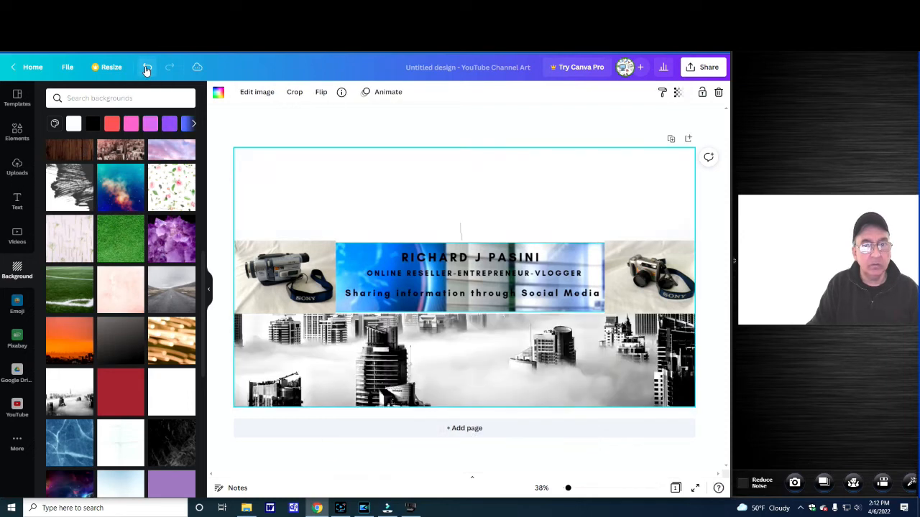
left_click(147, 67)
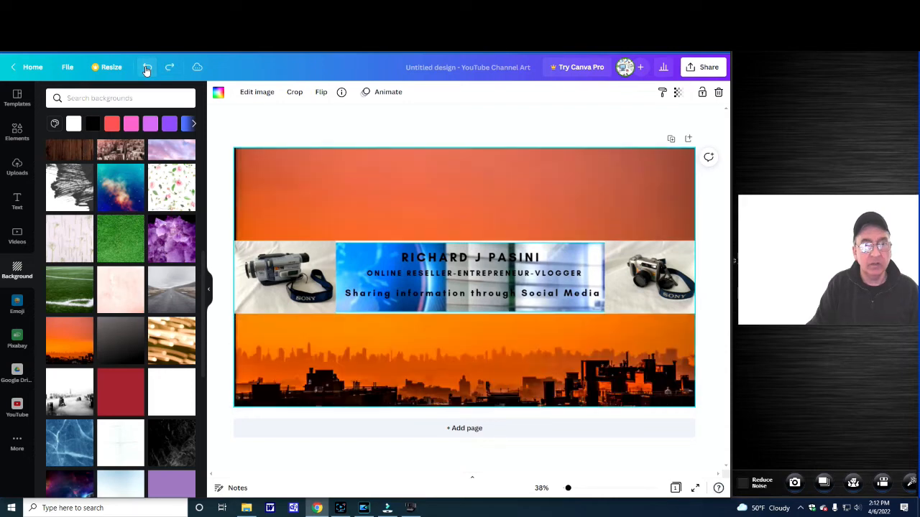
left_click(147, 66)
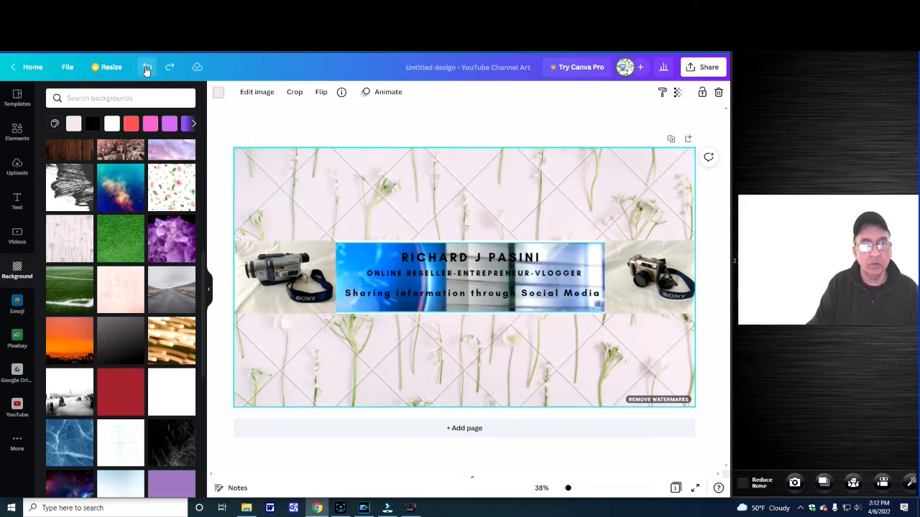
left_click(146, 66)
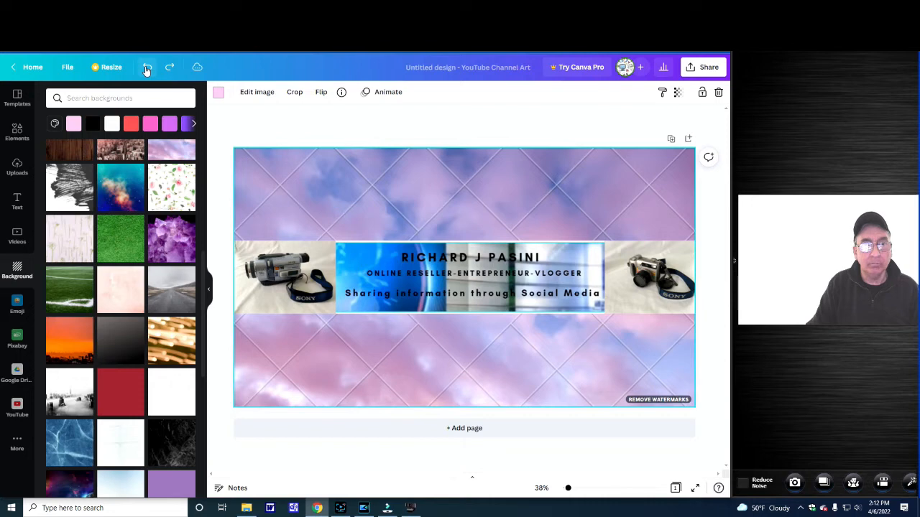
left_click(147, 66)
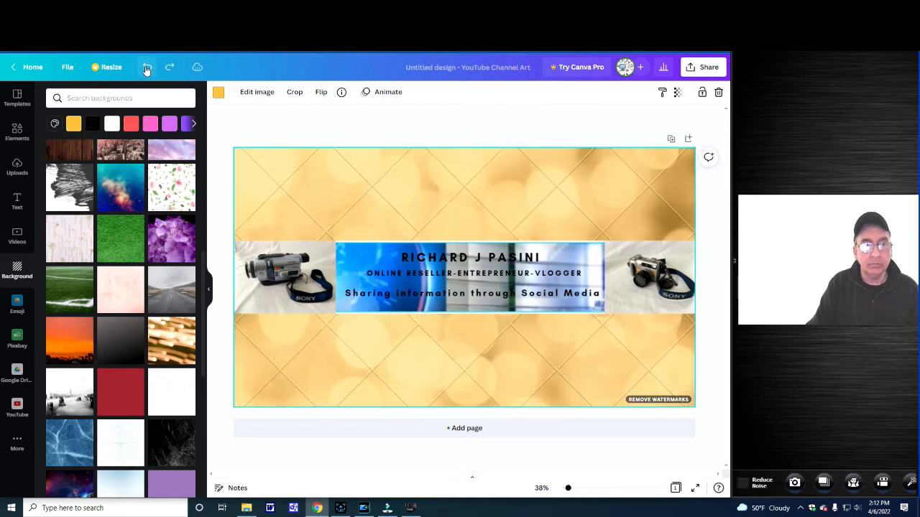
left_click(147, 67)
left_click(146, 66)
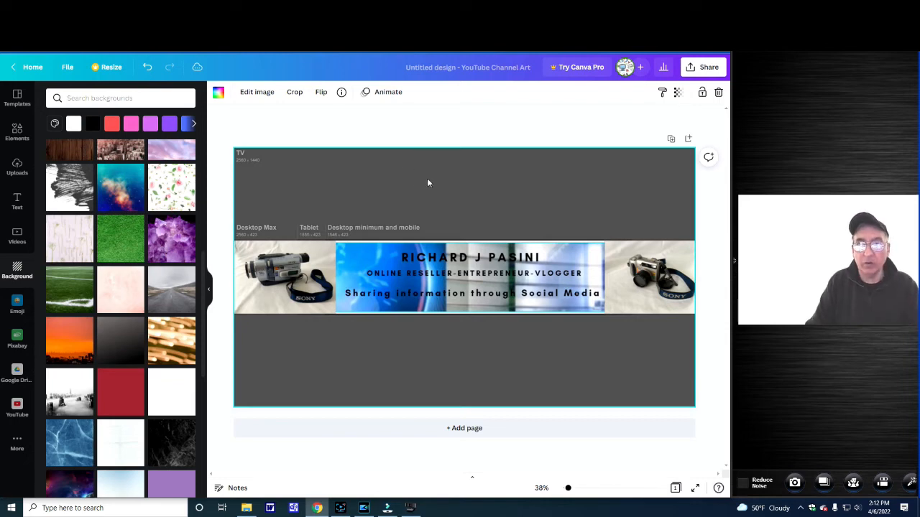
Try the flower-stem and soccer-field backgrounds on the channel art and look over the design's share and download options
left_click(431, 199)
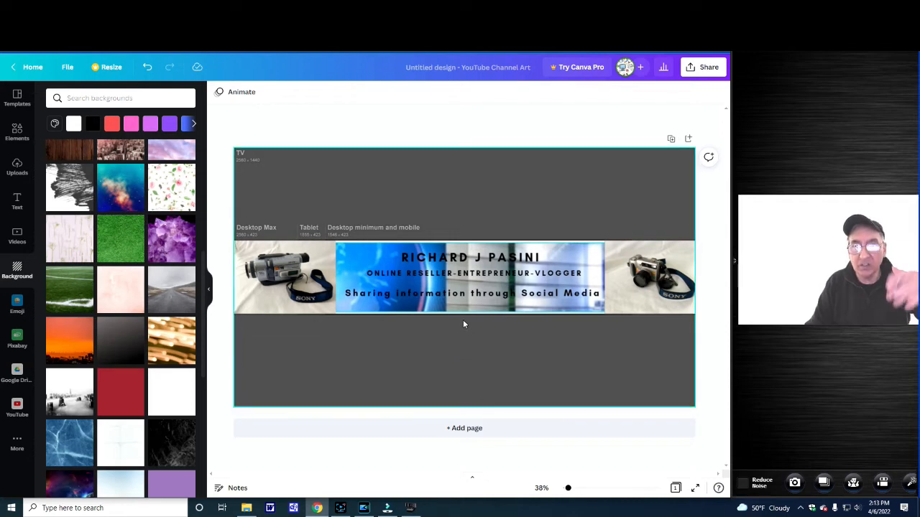
left_click(71, 243)
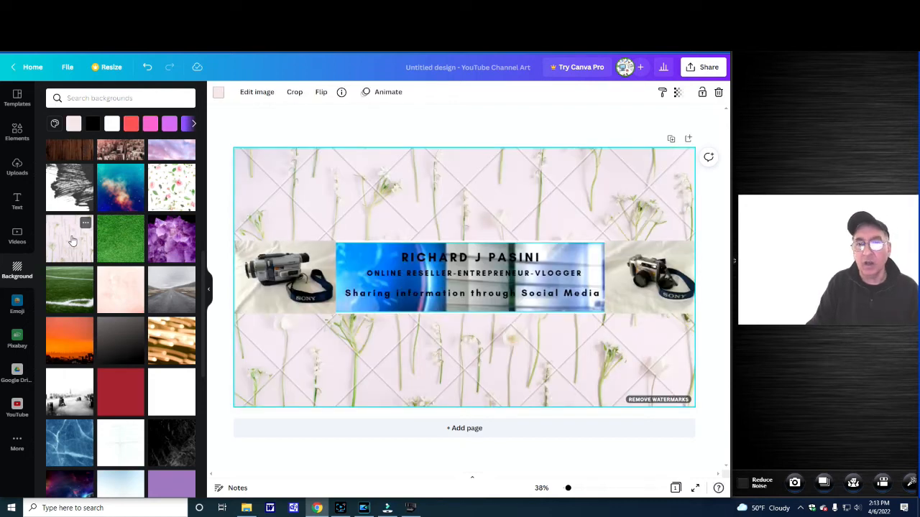
left_click(67, 289)
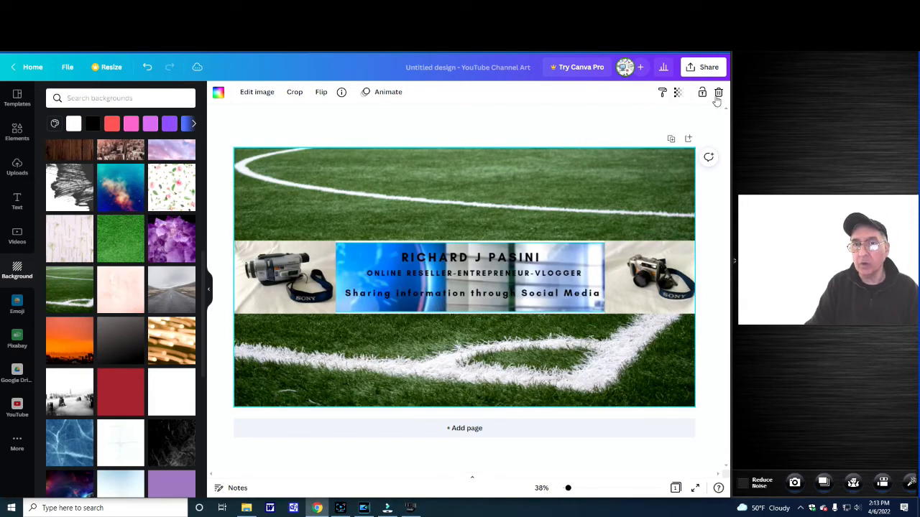
left_click(708, 71)
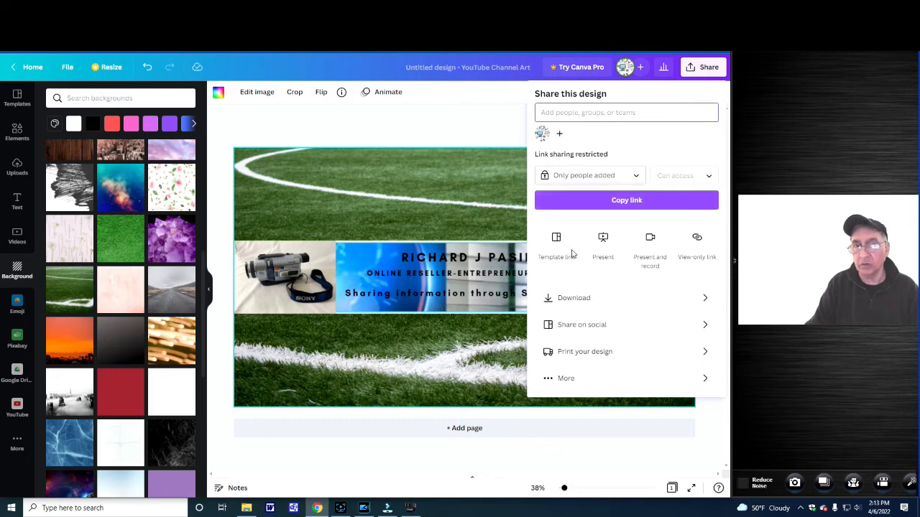
left_click(495, 102)
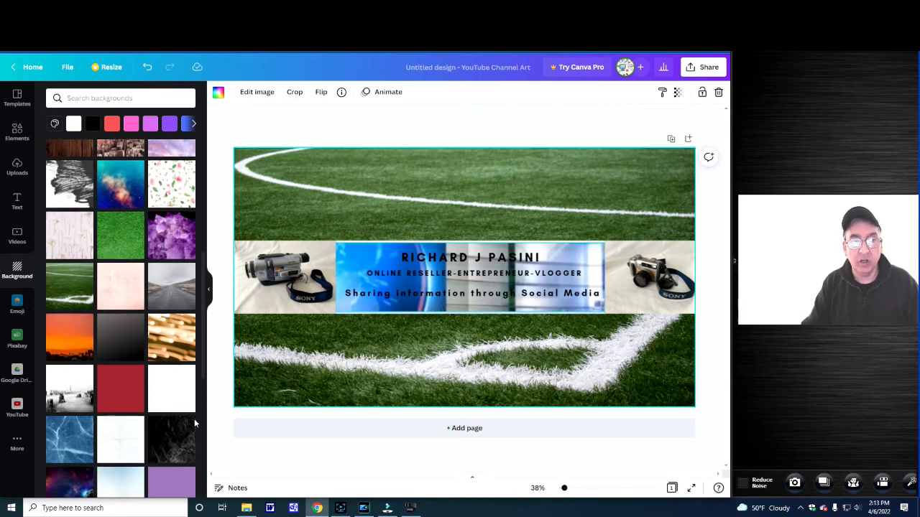
Try the plain white, grid paper and blue gradient backgrounds, and settle on the pale sky above white clouds
scroll(172, 403, "down", 1)
left_click(167, 386)
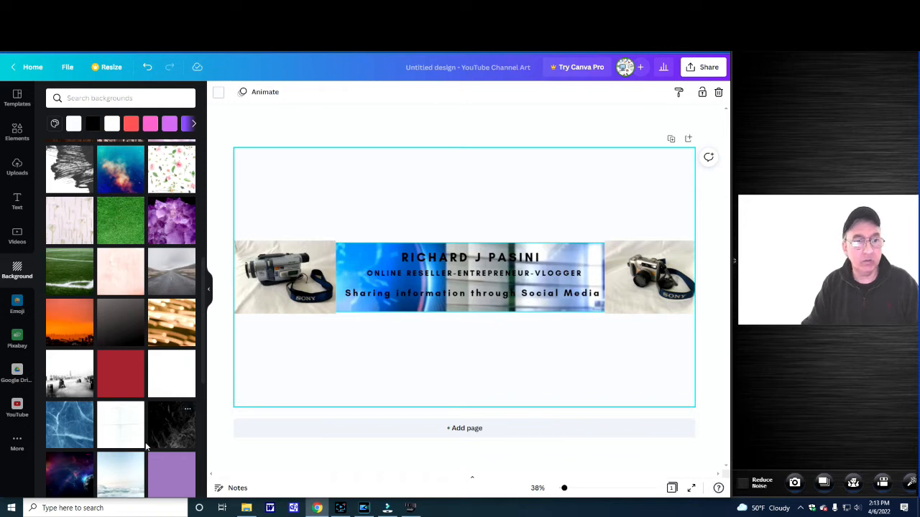
left_click(117, 422)
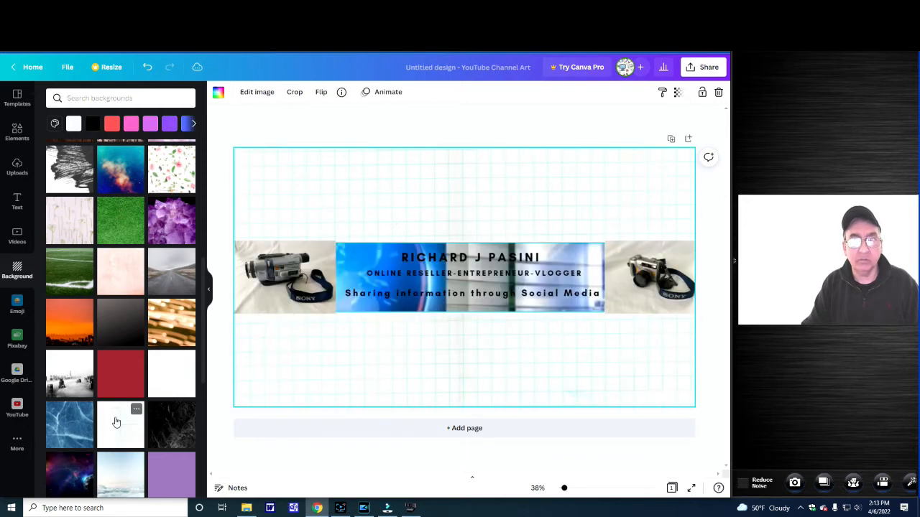
scroll(83, 424, "down", 4)
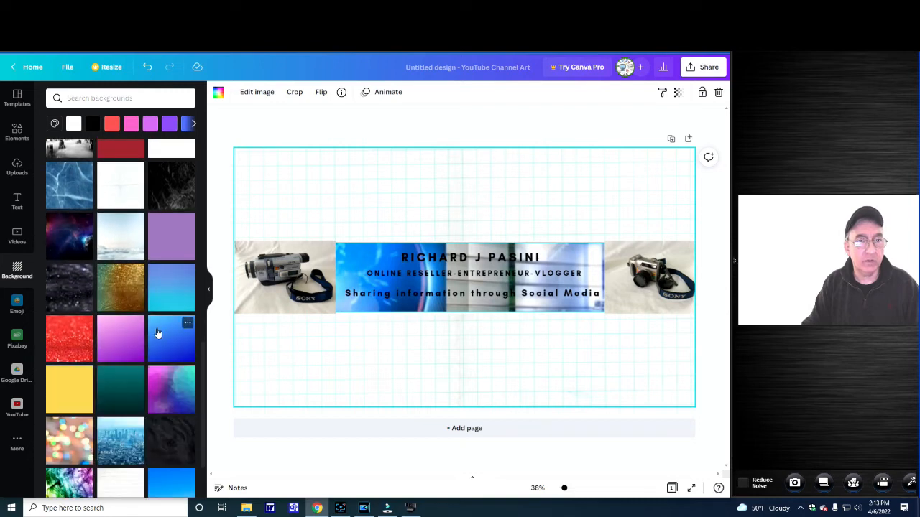
left_click(158, 333)
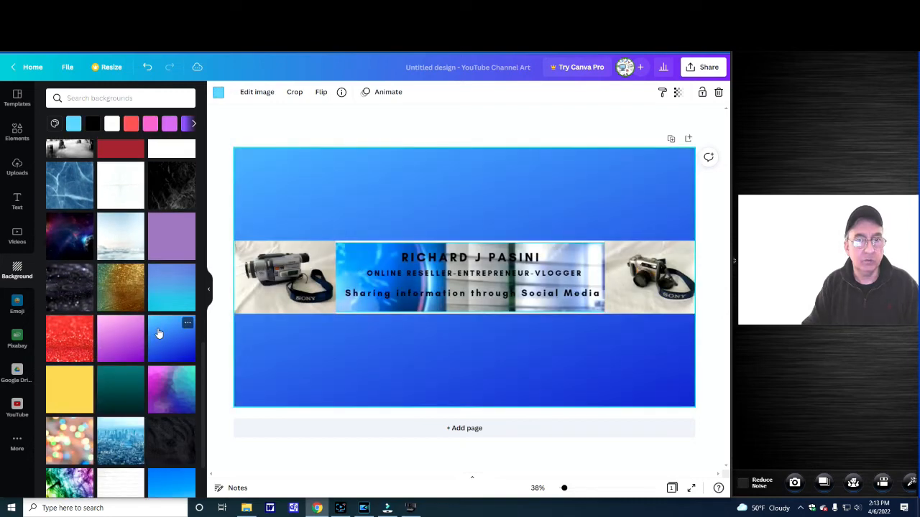
left_click(120, 248)
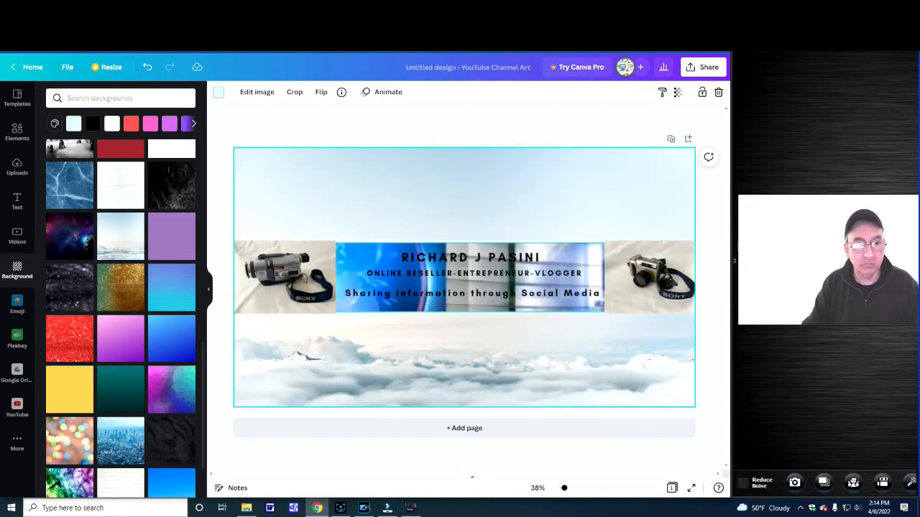
Open the Snipping Tool and capture the channel art with the sky and clouds background as a rectangular snip
left_click(132, 501)
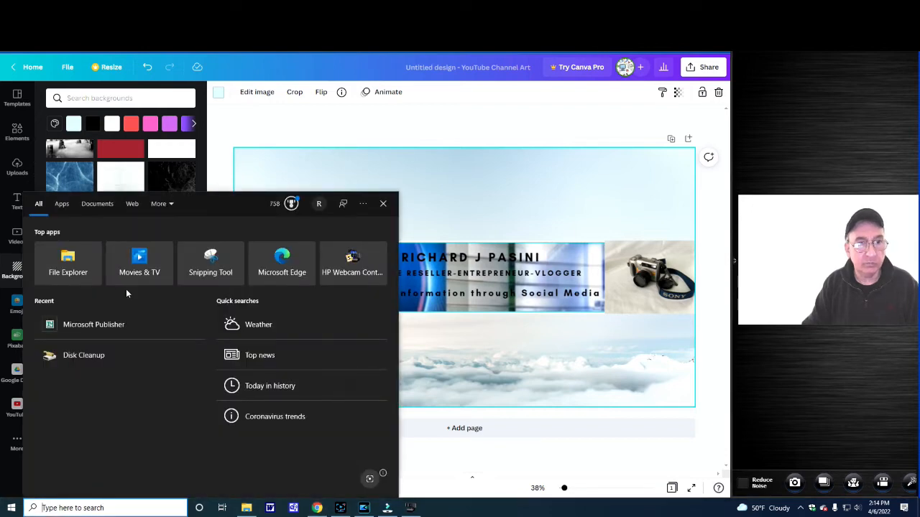
left_click(201, 264)
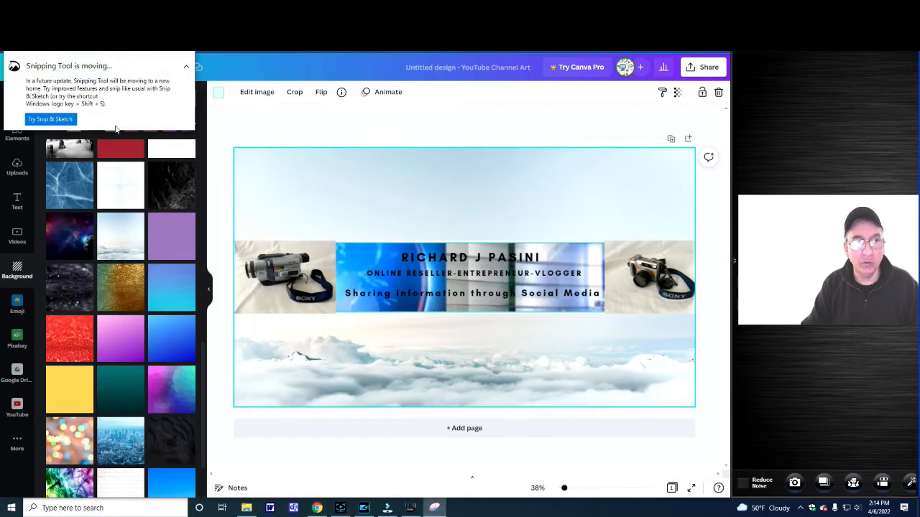
left_click(22, 43)
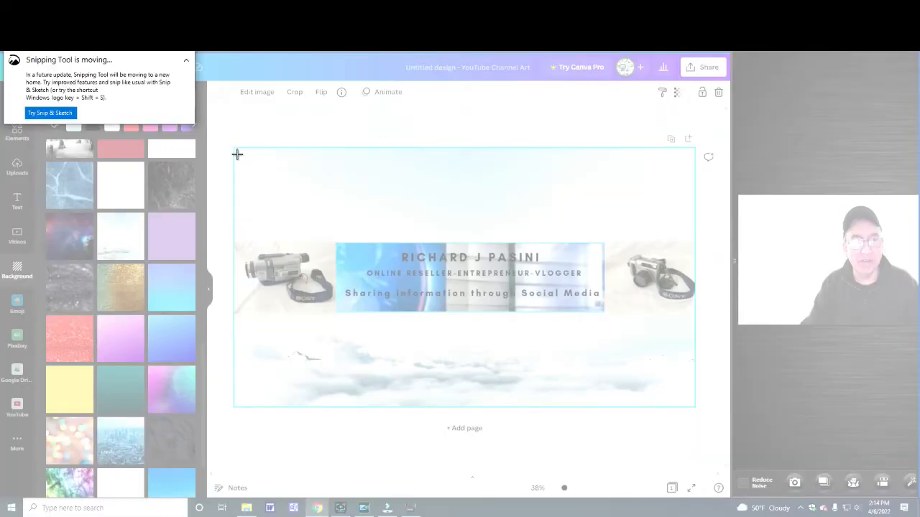
left_click_drag(236, 154, 694, 393)
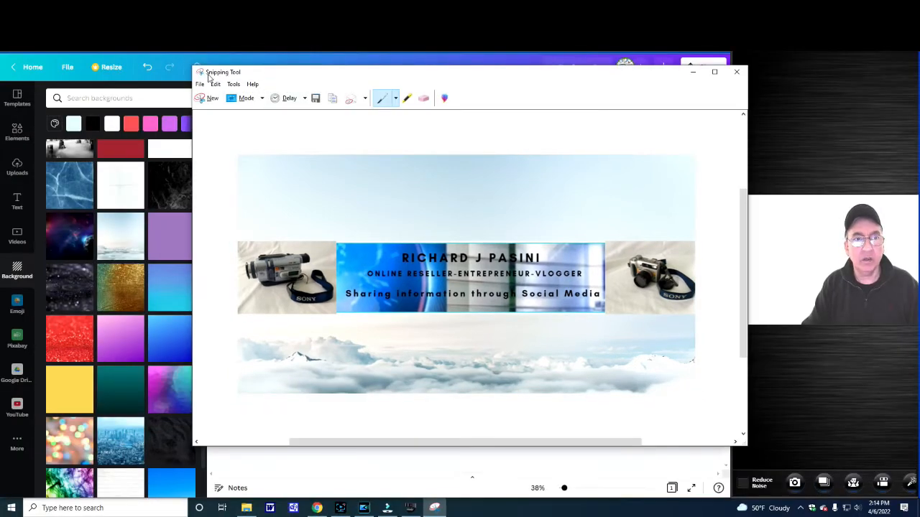
Save the snip as the PNG file Pic 4 in the Pictures folder and minimize the Snipping Tool
left_click(200, 85)
left_click(215, 109)
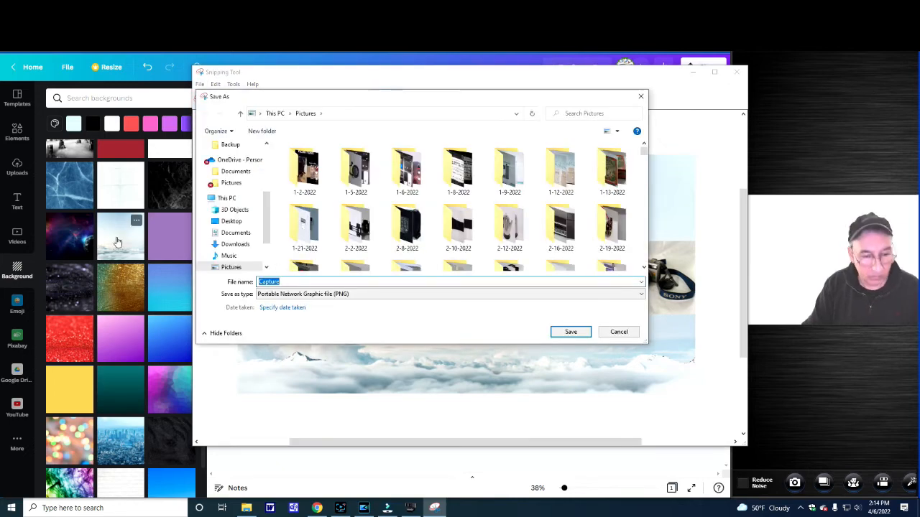
type("Pic")
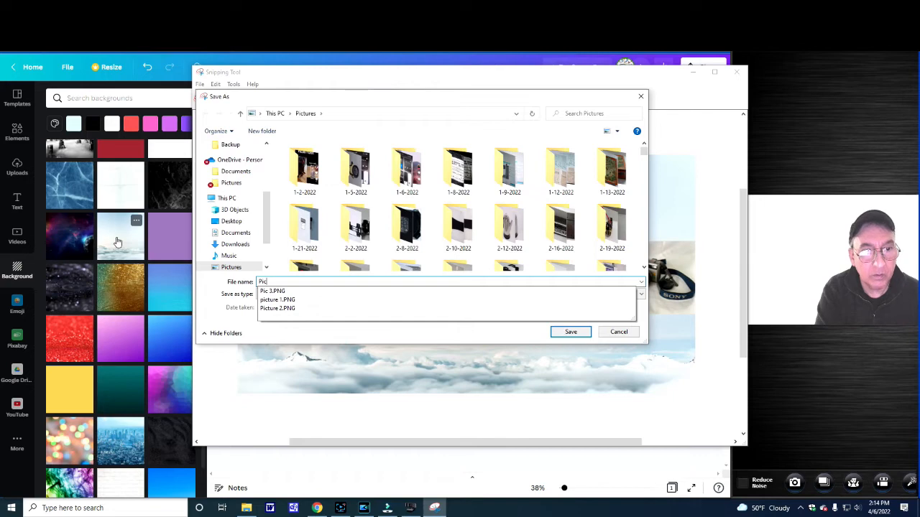
type(" 4")
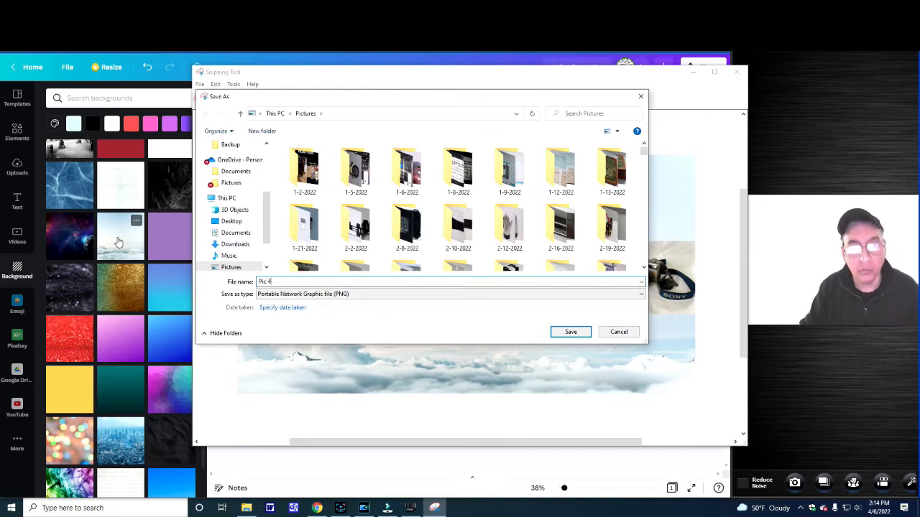
left_click(569, 331)
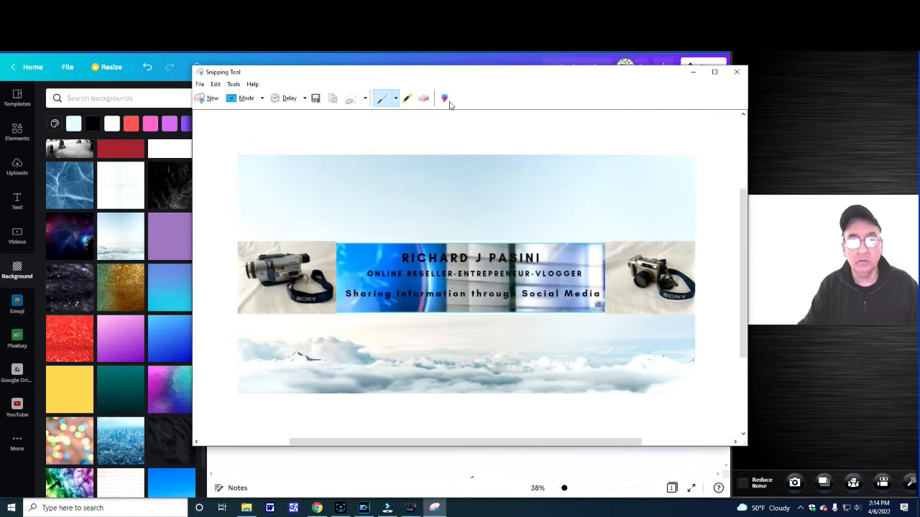
left_click(692, 71)
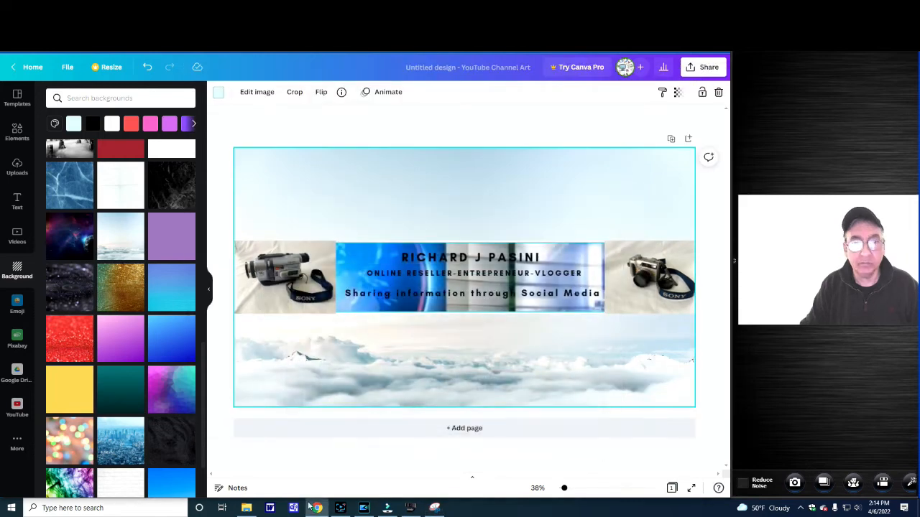
Switch to Filmora and import the image Pic 4 from the Pictures folder into the project media
left_click(387, 508)
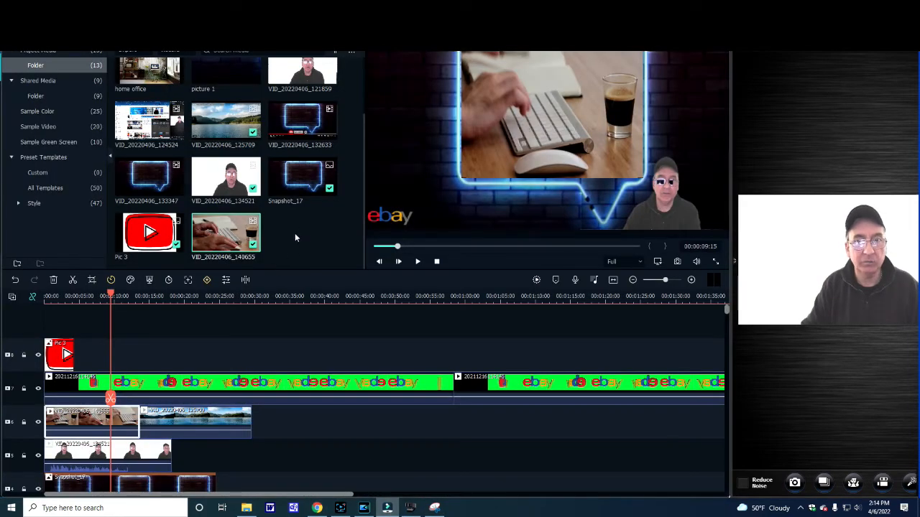
left_click(148, 54)
left_click(152, 64)
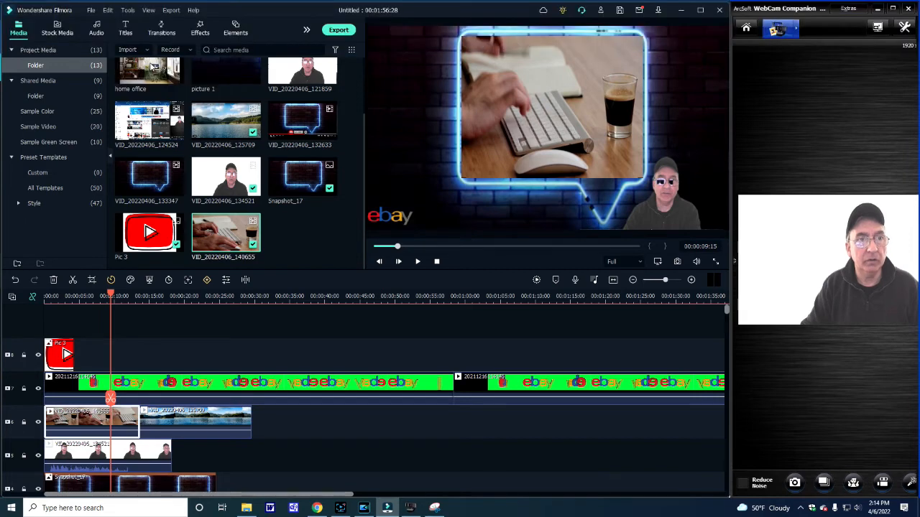
left_click_drag(419, 66, 421, 166)
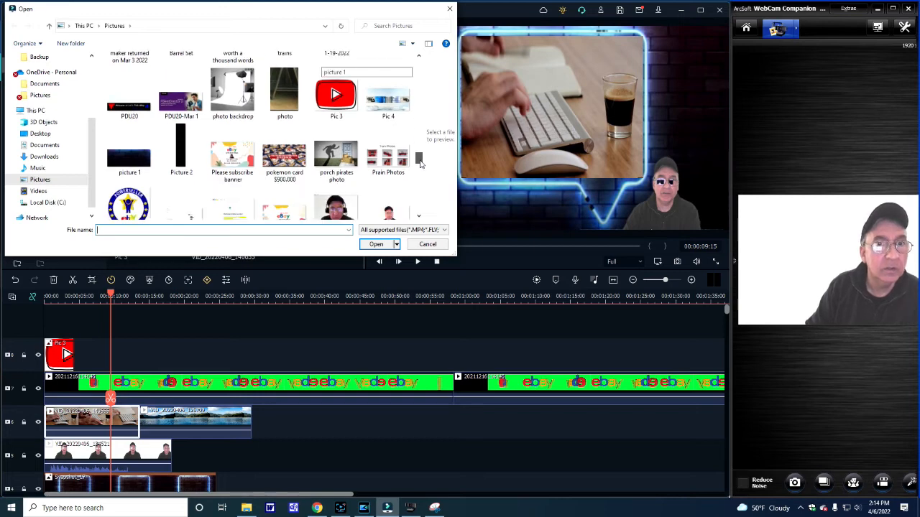
left_click(392, 117)
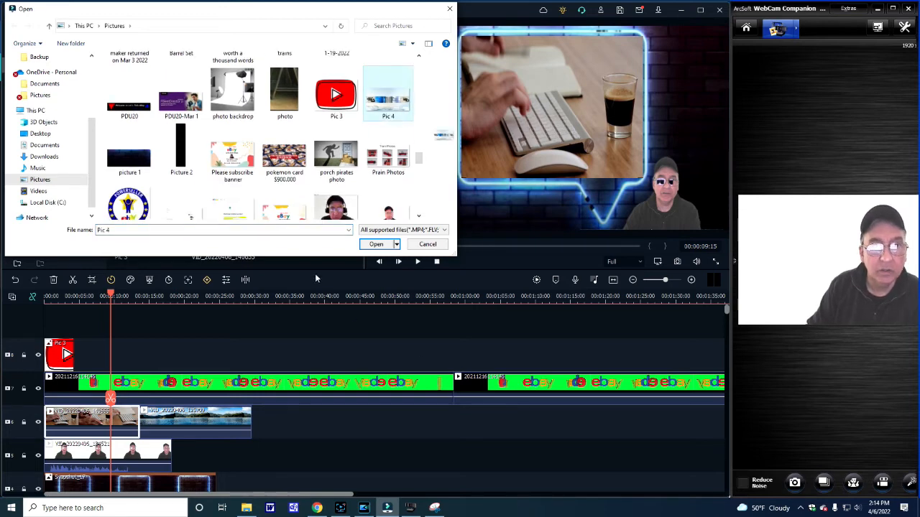
left_click(376, 245)
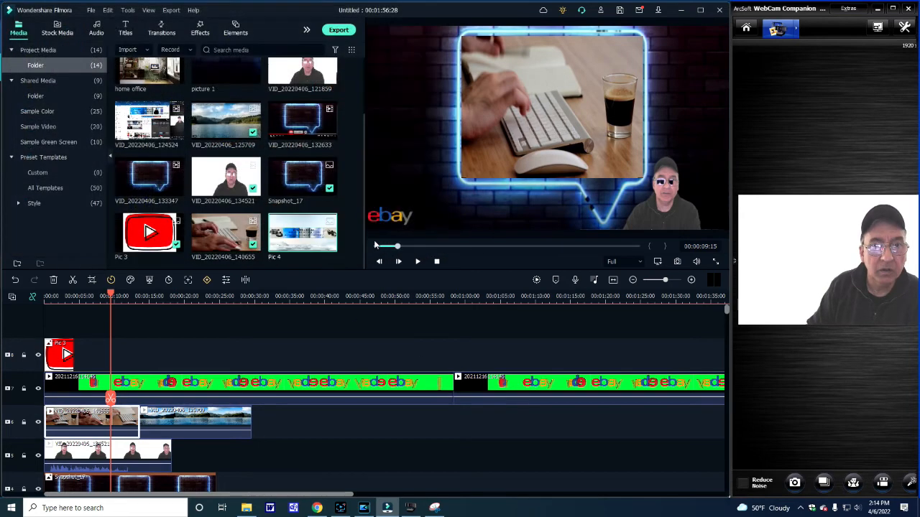
Preview the imported Pic 4 image in the player and pause the playback
double_click(303, 233)
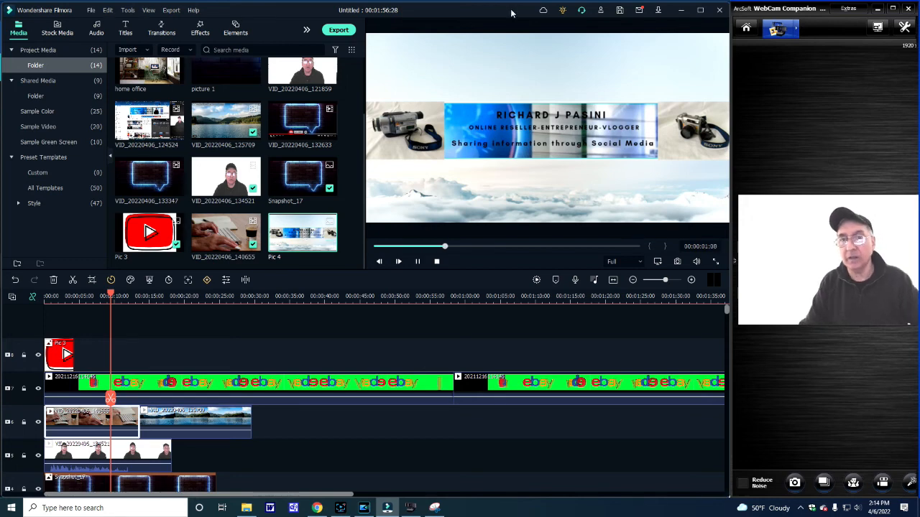
left_click(420, 264)
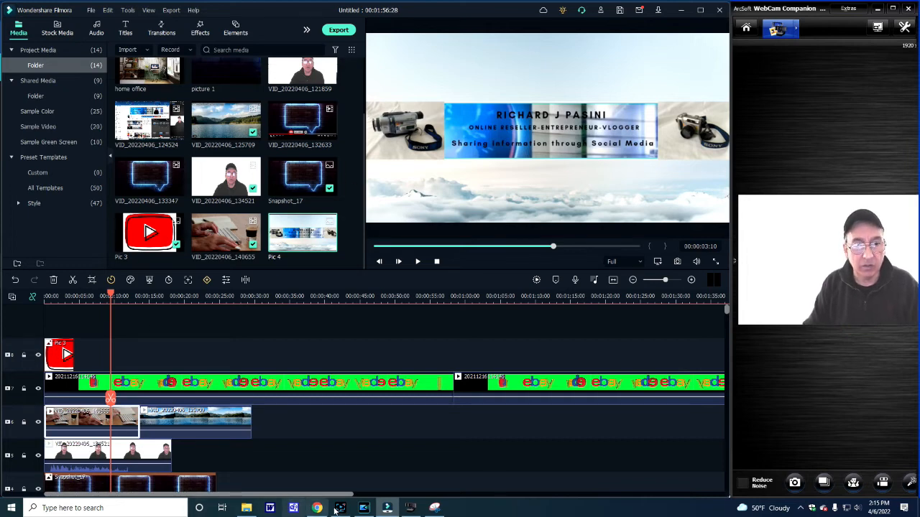
mouse_move(387, 509)
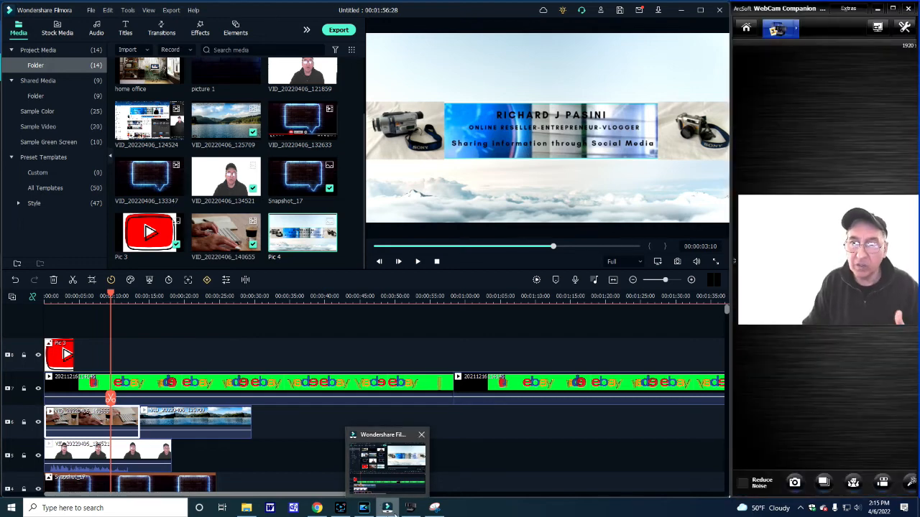
Return to Canva, browse its YouTube videos and add "We WILL Fix Climate Change!" to the channel art
left_click(318, 508)
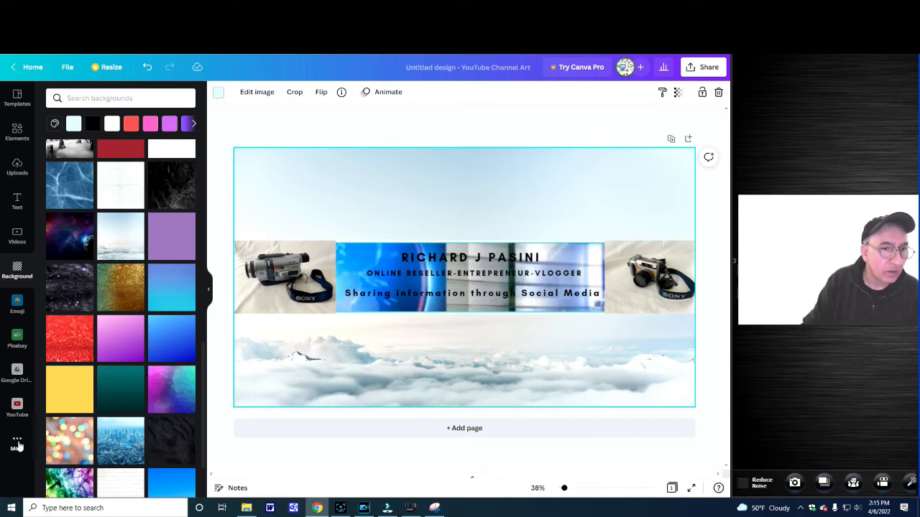
left_click(17, 408)
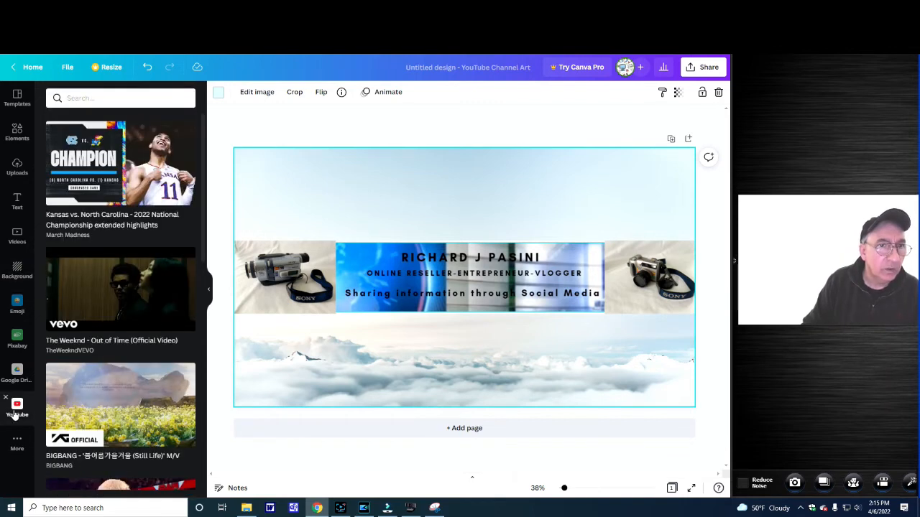
scroll(45, 294, "down", 4)
scroll(49, 295, "up", 4)
scroll(49, 295, "up", 1)
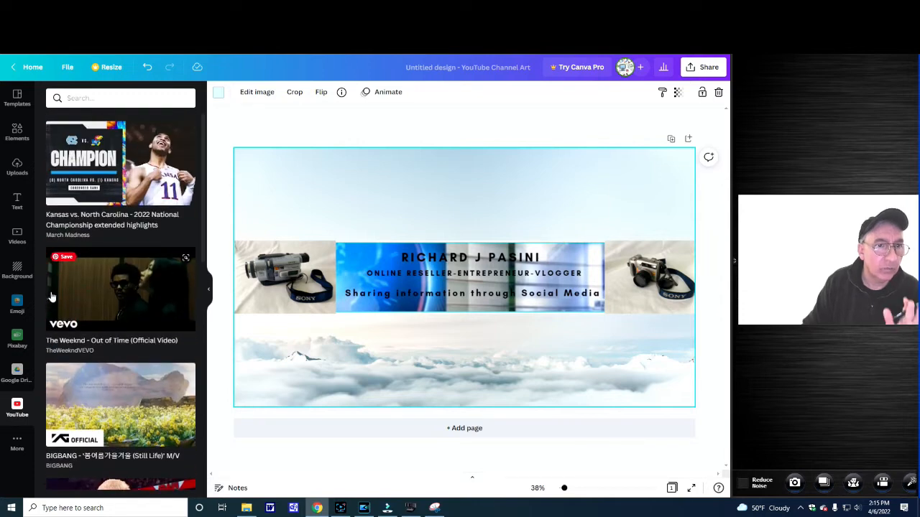
scroll(49, 298, "down", 5)
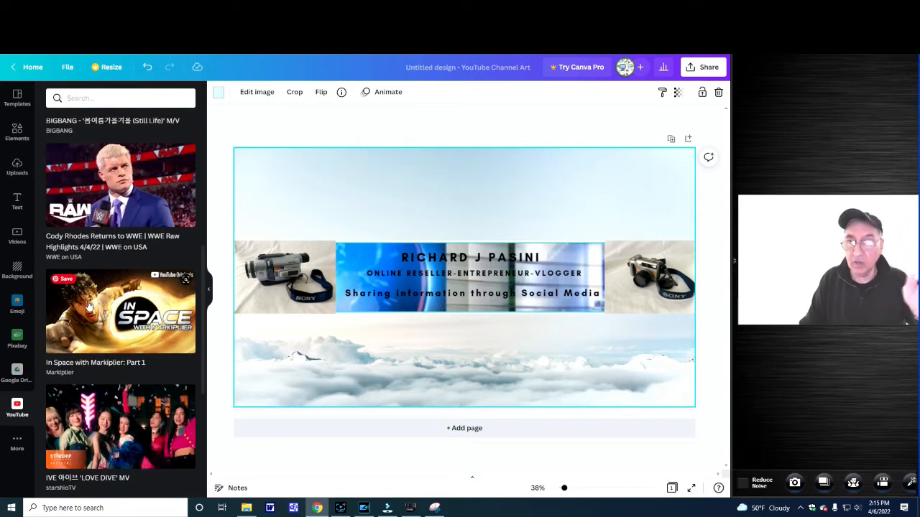
scroll(89, 306, "down", 4)
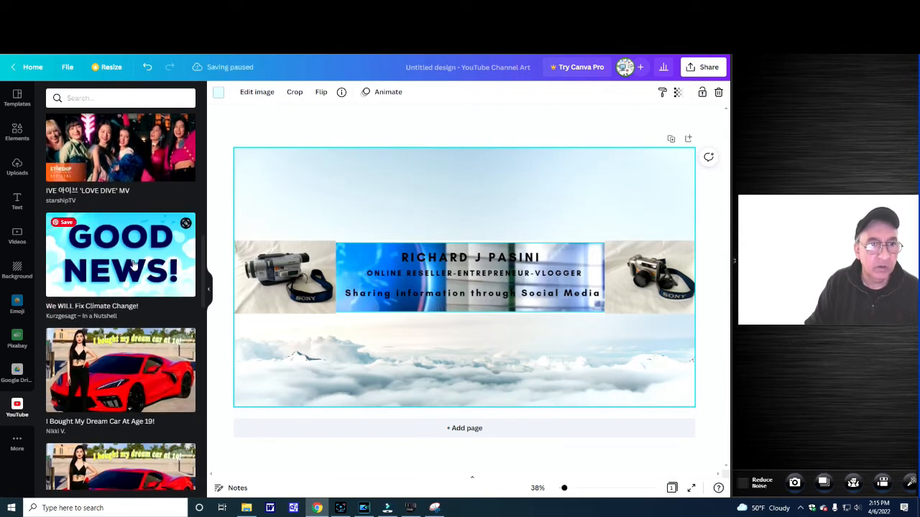
left_click(133, 264)
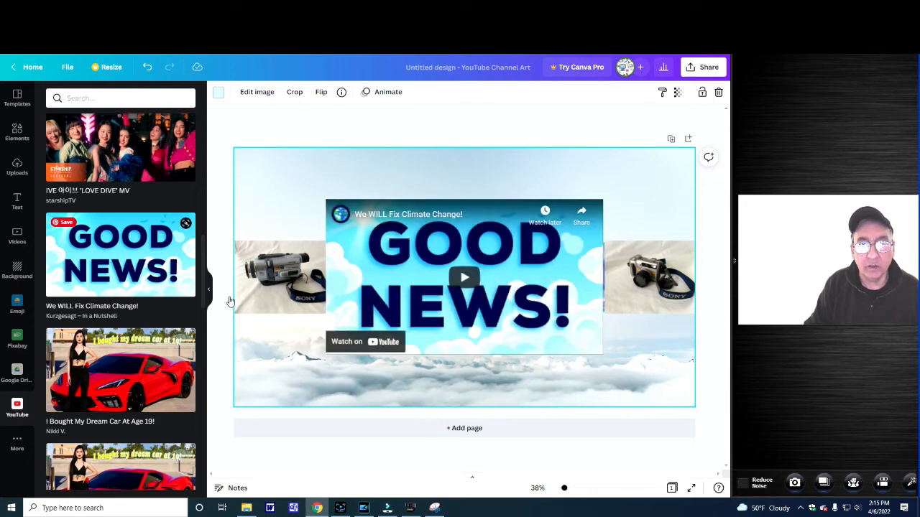
left_click(469, 279)
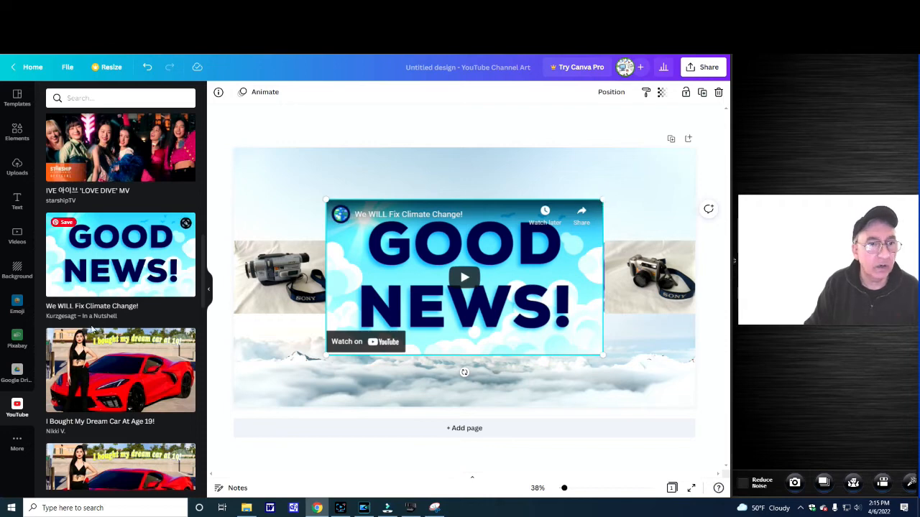
Look through more of the YouTube videos, the additional Canva apps and the emoji collection
scroll(41, 404, "down", 3)
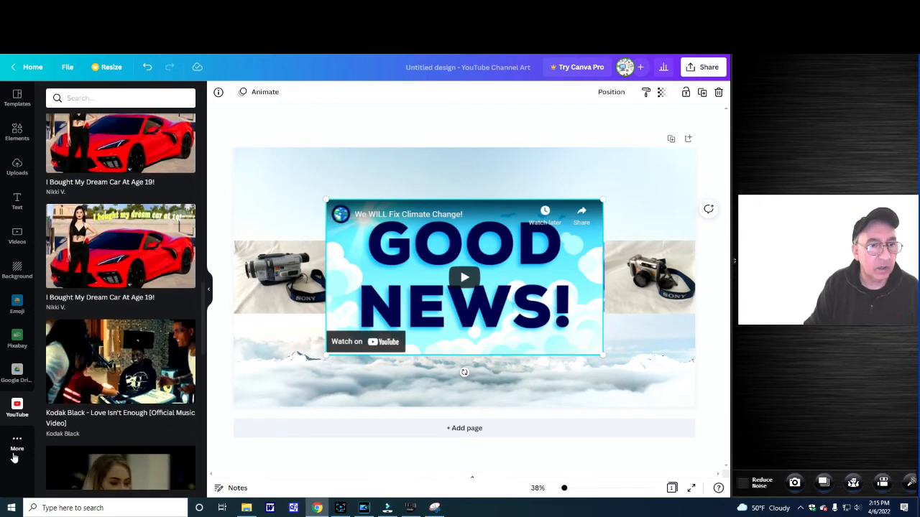
left_click(15, 456)
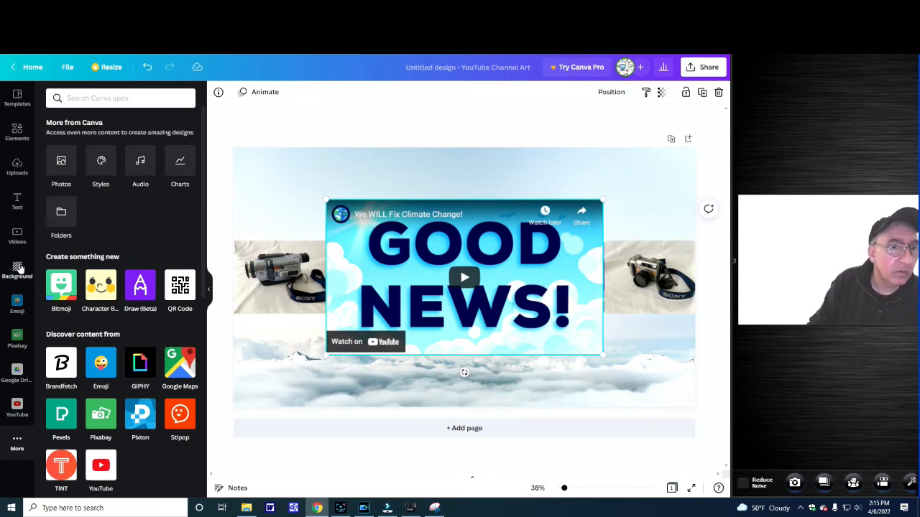
left_click(18, 310)
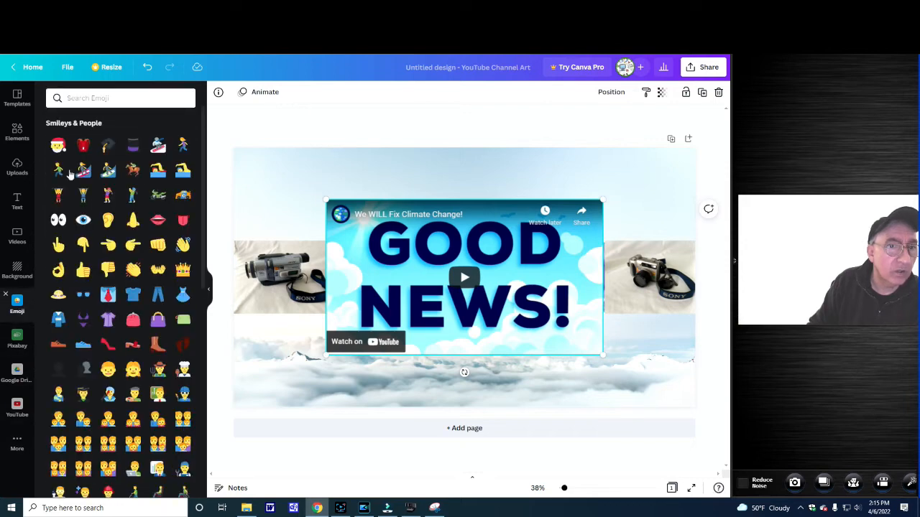
scroll(146, 305, "down", 5)
scroll(147, 305, "down", 1)
scroll(146, 305, "up", 5)
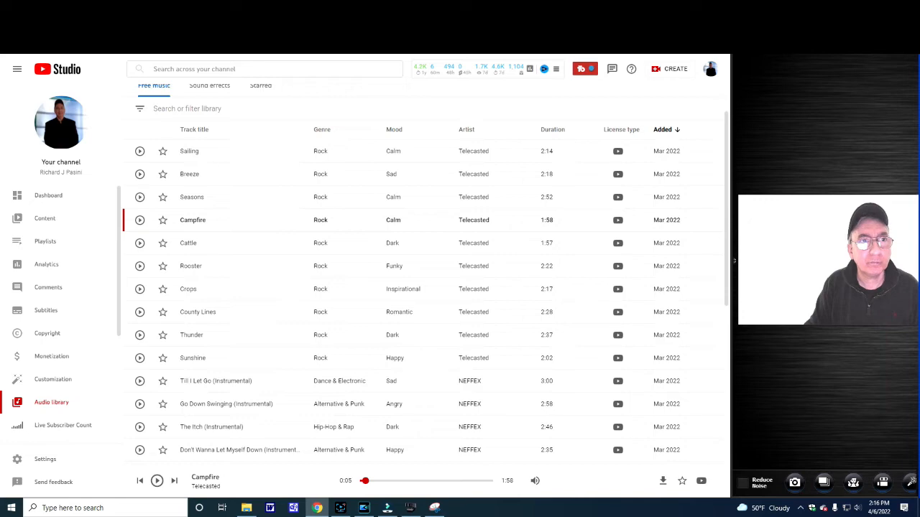
Switch to the Pixabay page and look over its royalty-free music section from the site's home page
key("ctrl+Tab")
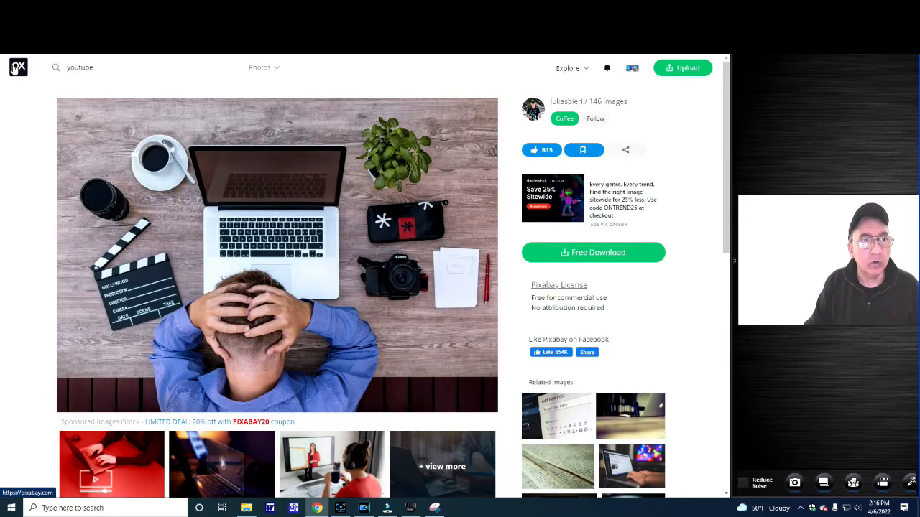
left_click(15, 69)
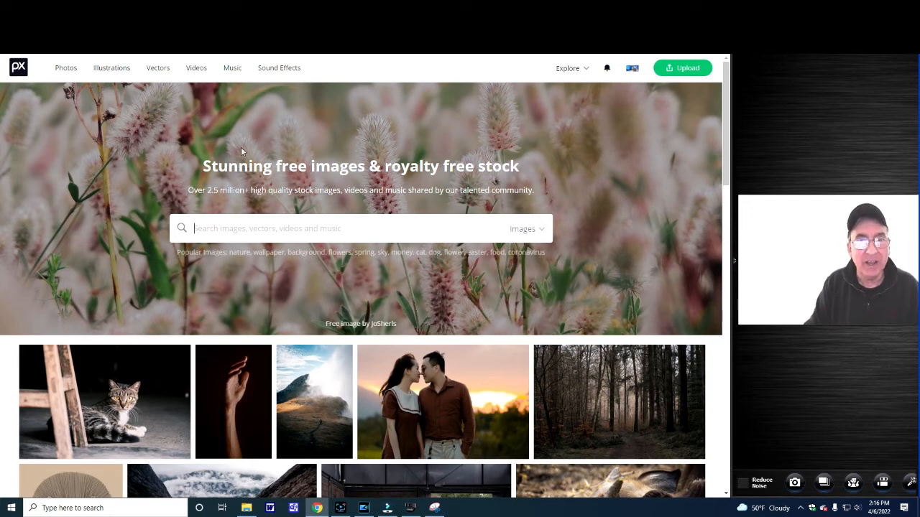
left_click(230, 68)
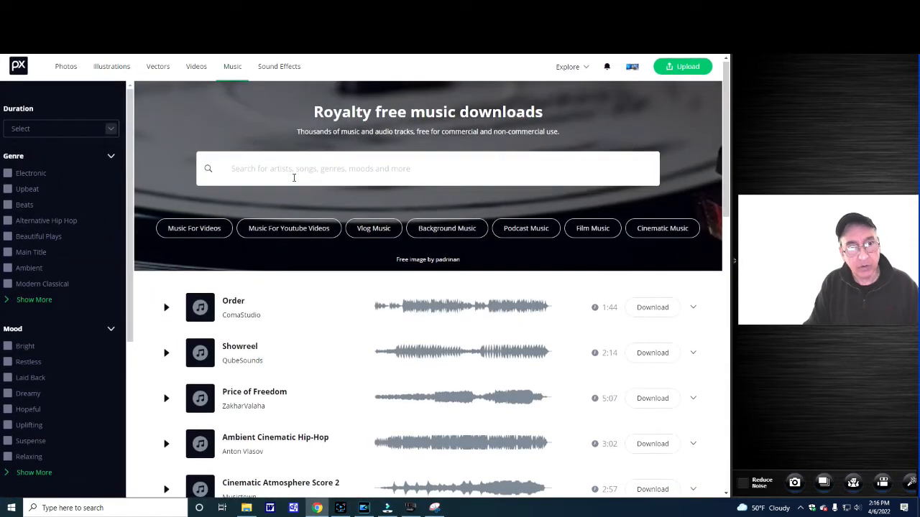
scroll(293, 177, "down", 2)
scroll(290, 181, "up", 1)
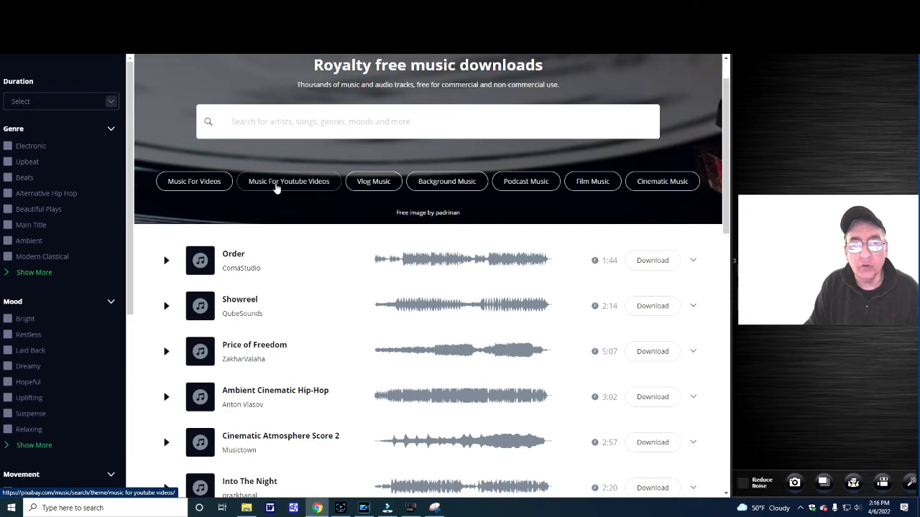
Filter the Pixabay music by the Music For Youtube Videos theme and look over the tracks
left_click(275, 185)
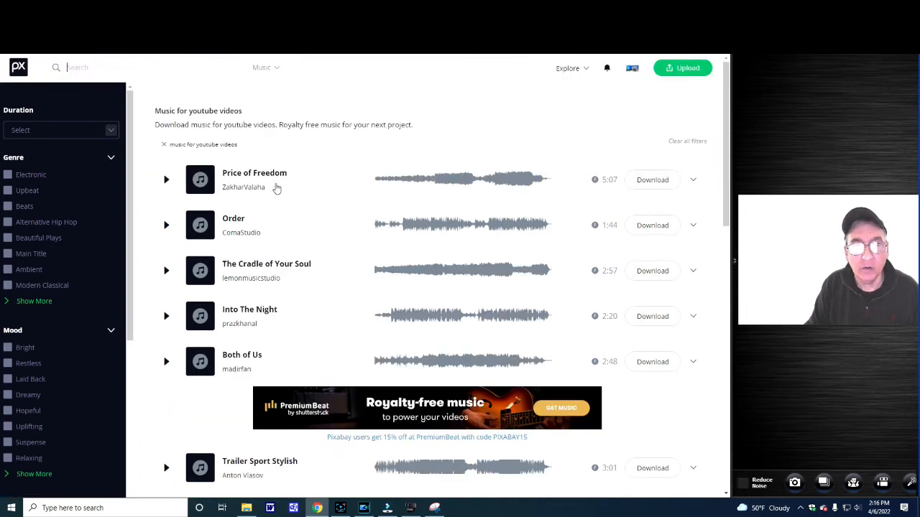
scroll(279, 244, "down", 2)
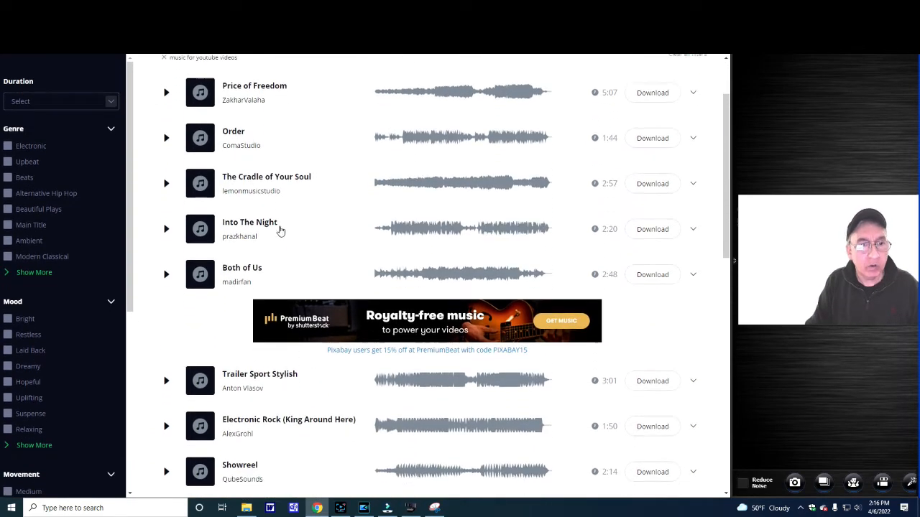
scroll(271, 219, "up", 2)
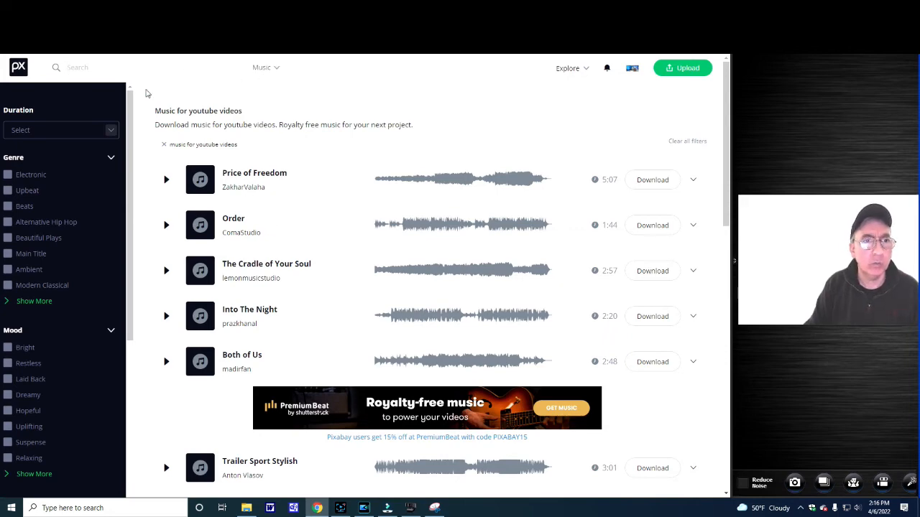
Look through the Music For Youtube Videos tracks and preview "Morning Garden - Acoustic Chill"
scroll(176, 190, "down", 4)
scroll(181, 202, "down", 2)
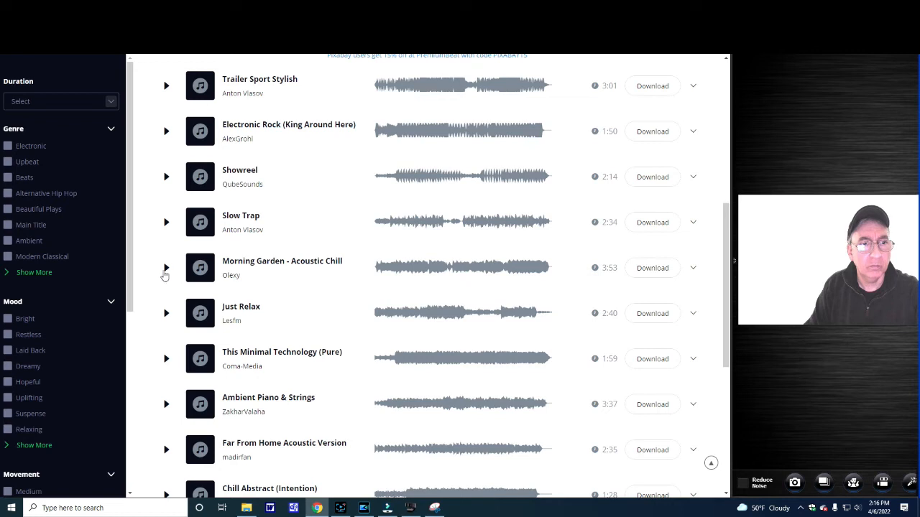
left_click(167, 269)
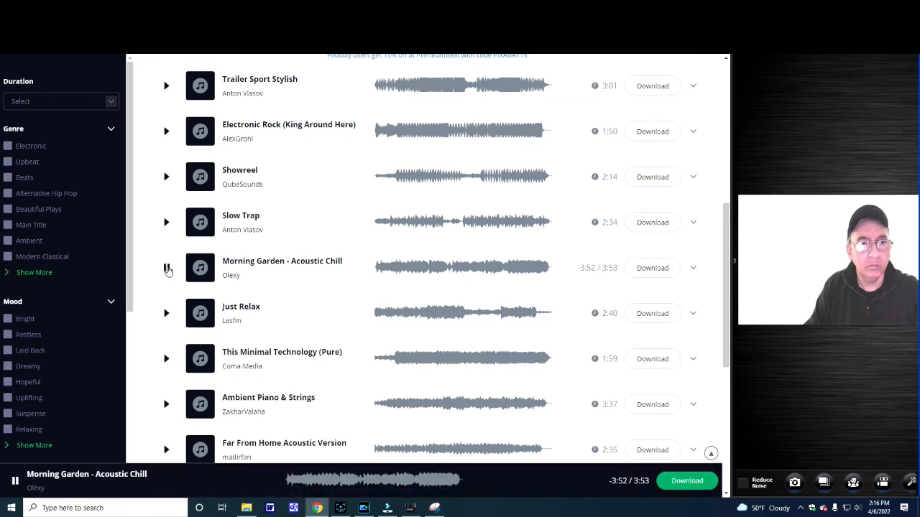
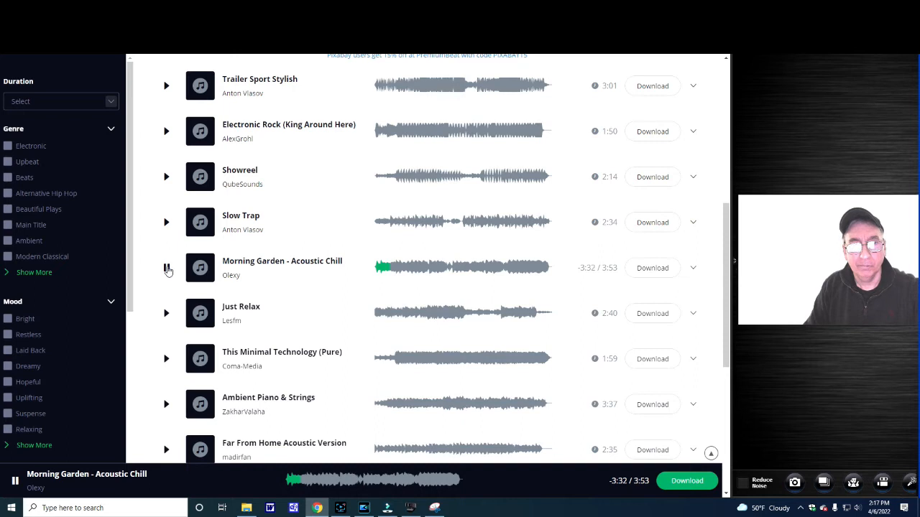
left_click(166, 268)
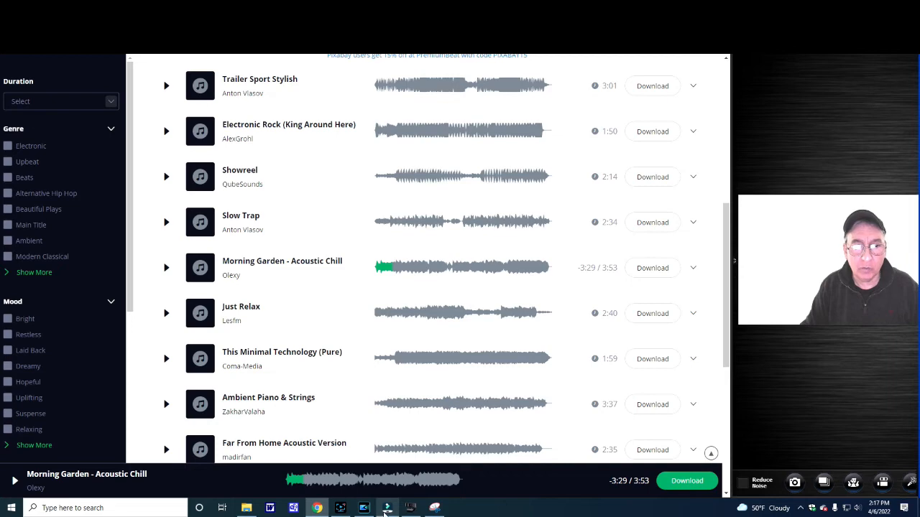
Switch to Filmora and add the battle-of-the-dragons music from the project media to the first audio track, starting at the timeline's beginning
left_click(387, 509)
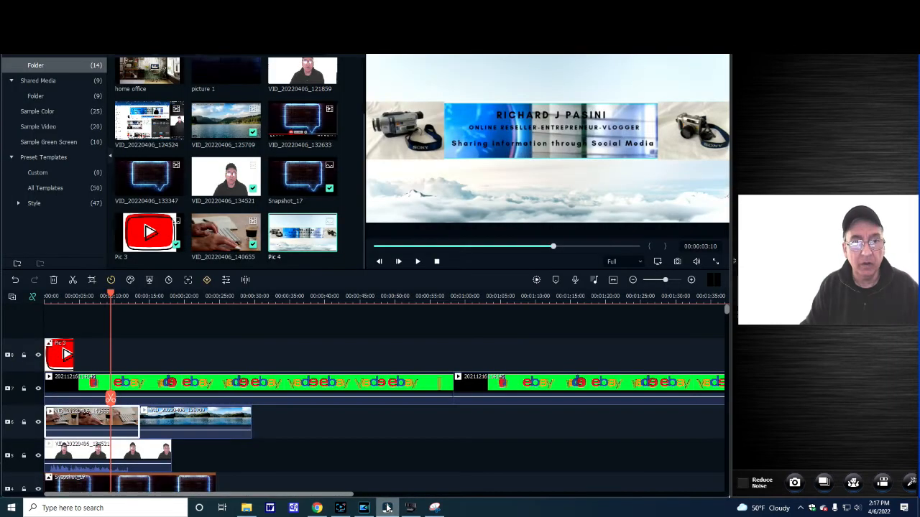
scroll(176, 144, "up", 2)
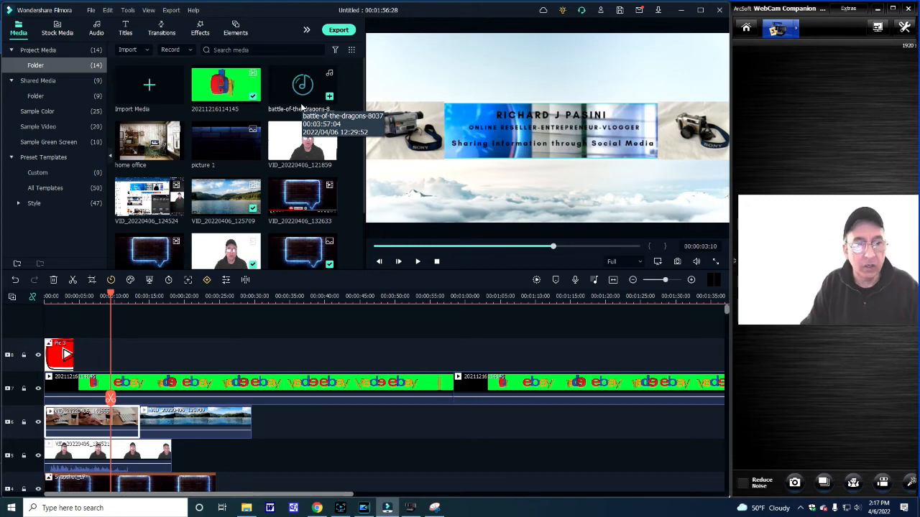
scroll(347, 352, "down", 2)
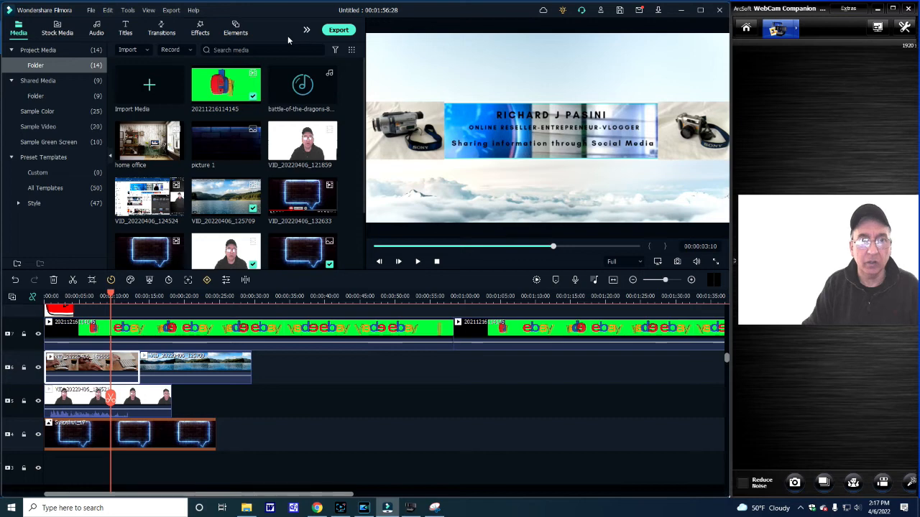
left_click(301, 85)
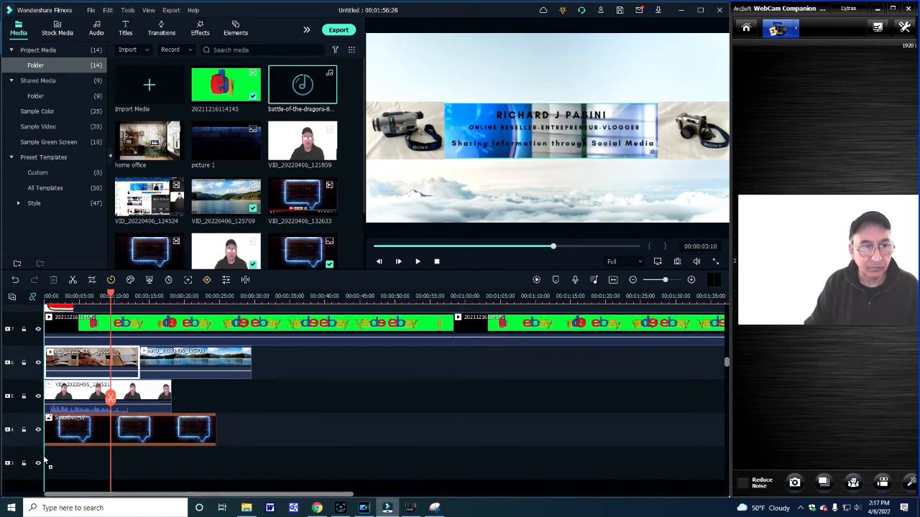
left_click_drag(50, 474, 52, 475)
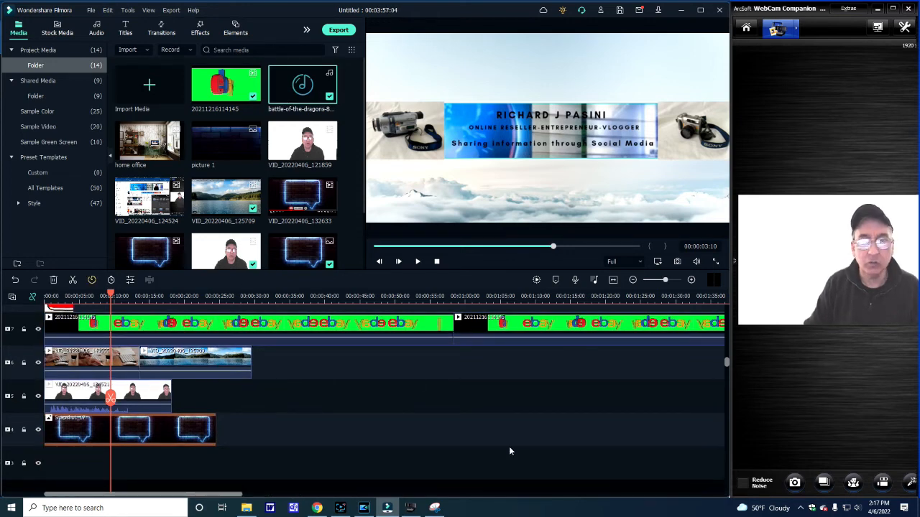
left_click_drag(725, 363, 726, 467)
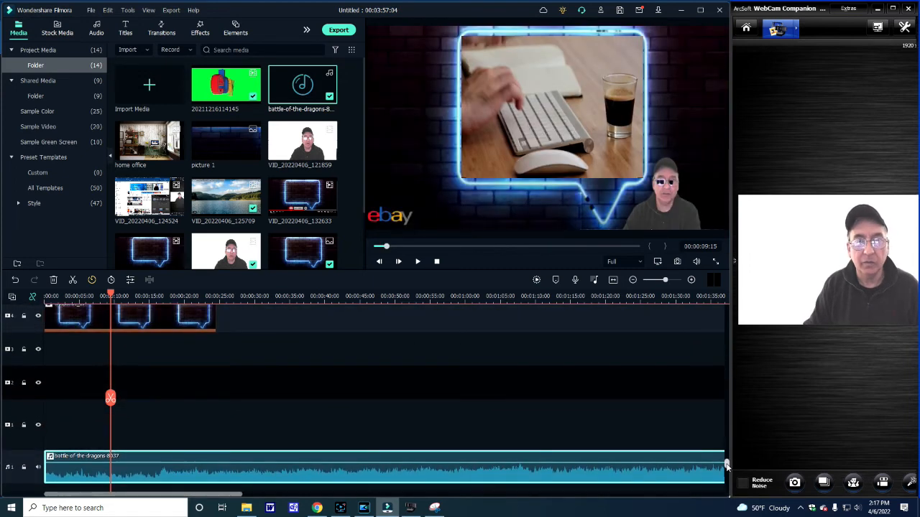
Return the playhead to the start and extend the Pic 3 clip to match the end of the presenter clip VID_20220406_134521
scroll(582, 427, "up", 5)
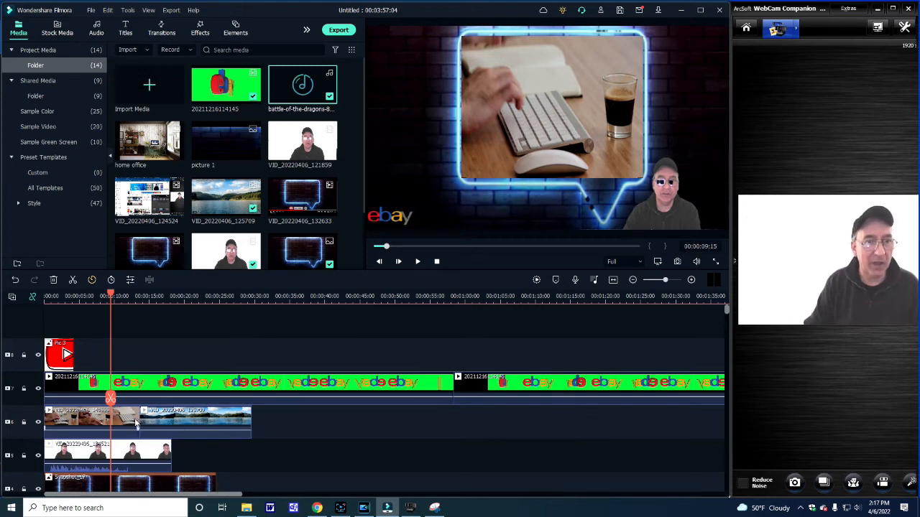
left_click_drag(110, 397, 45, 393)
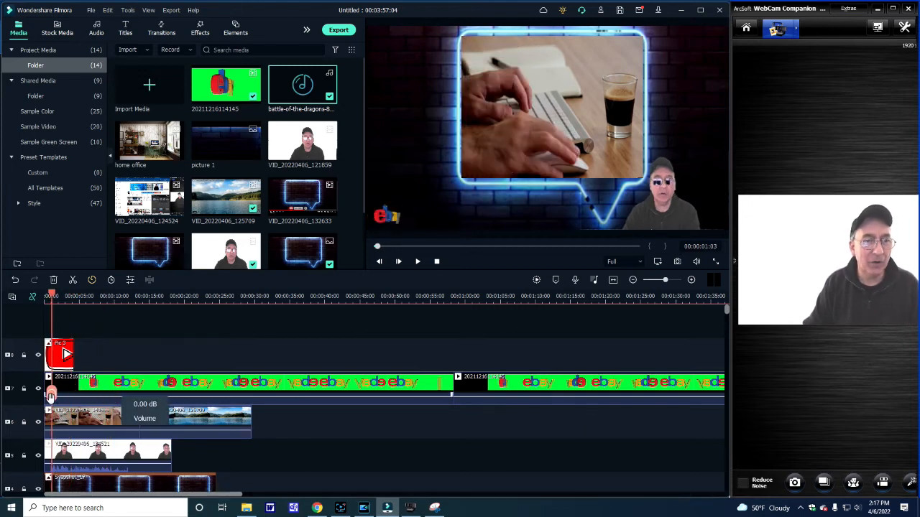
left_click(74, 351)
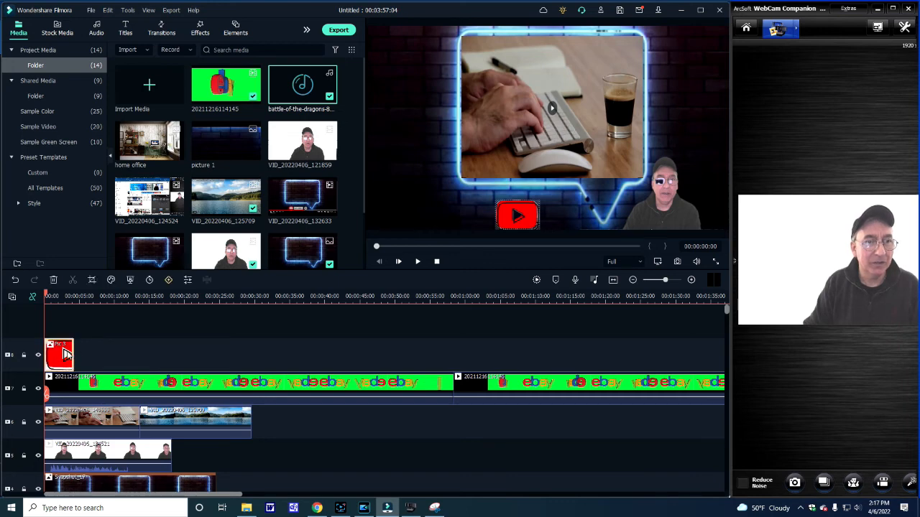
left_click_drag(72, 353, 171, 369)
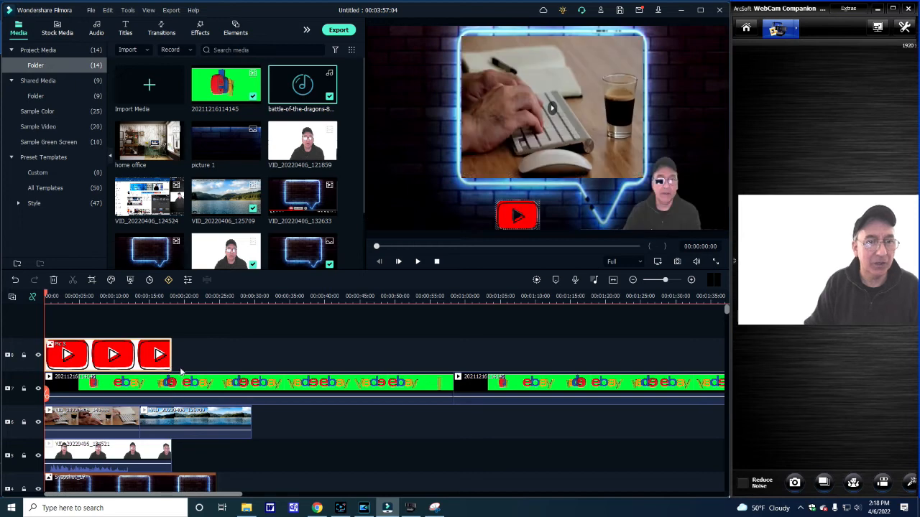
scroll(204, 372, "down", 3)
scroll(203, 372, "up", 3)
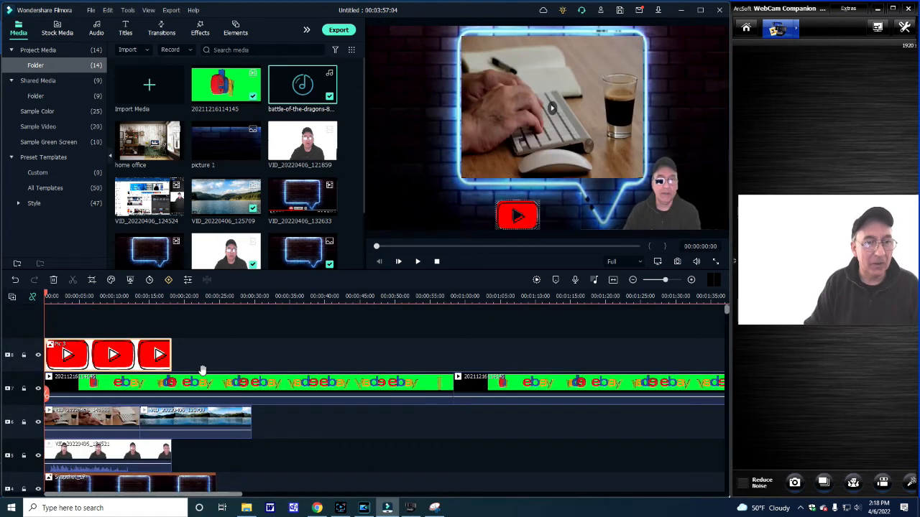
Zoom the timeline out to fit the whole music clip and place the playhead at 00:03:33:20, near its end
scroll(202, 372, "down", 5)
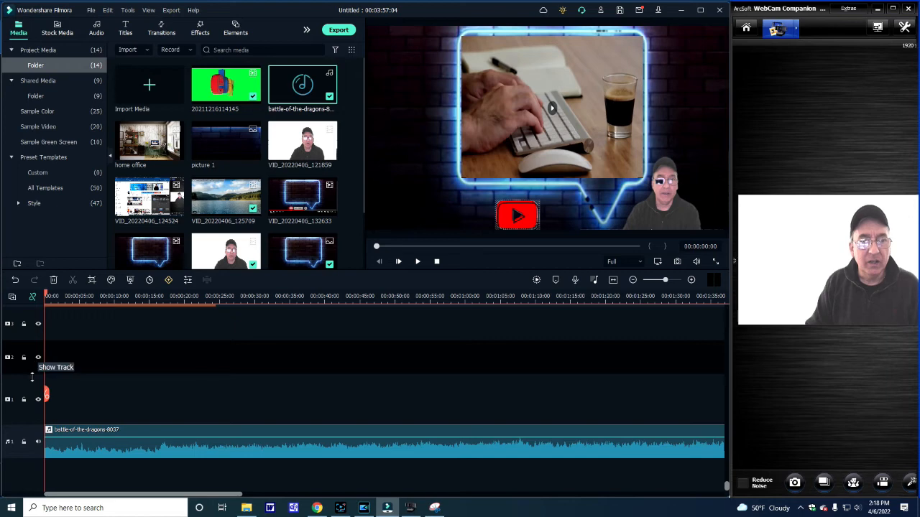
left_click_drag(47, 296, 455, 337)
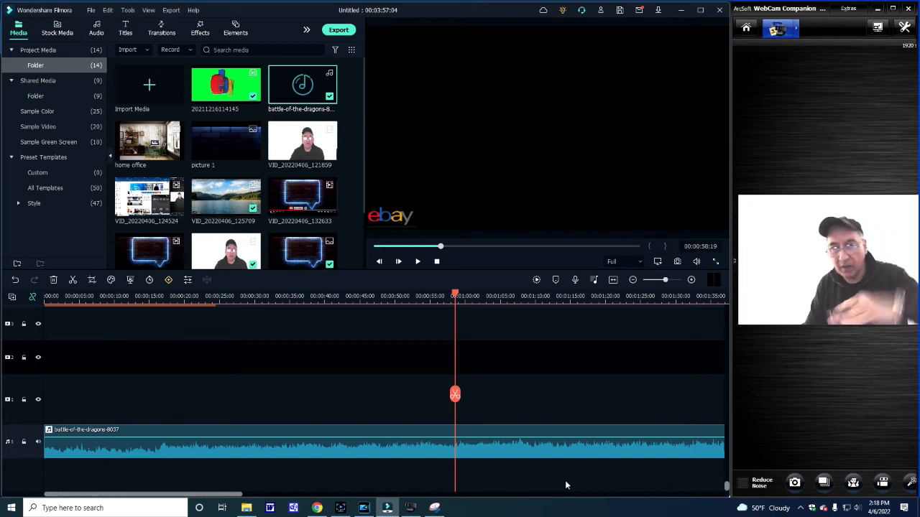
scroll(453, 312, "down", 5)
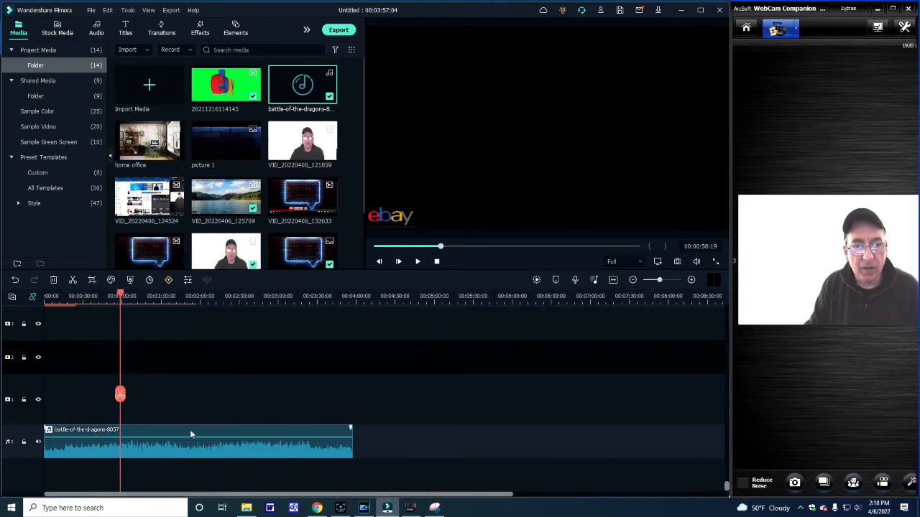
left_click_drag(120, 396, 321, 411)
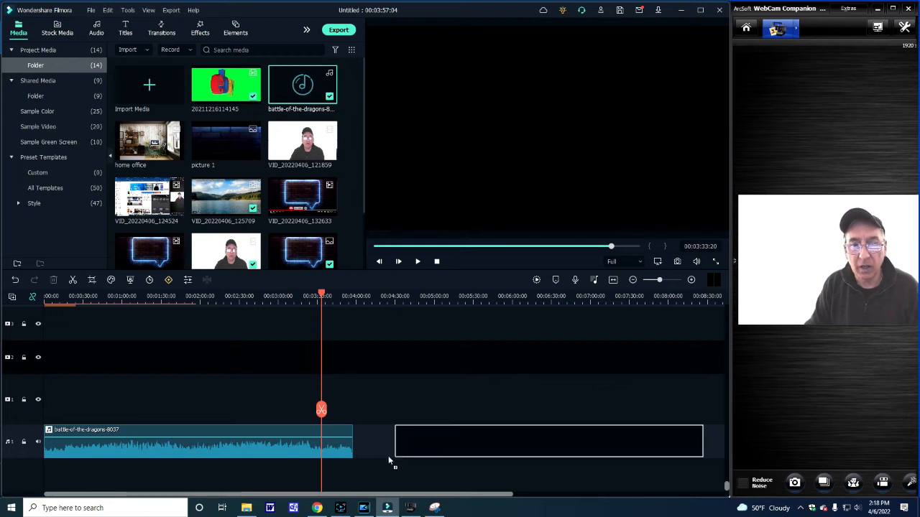
Place a second copy of battle-of-the-dragons on the second audio track, overlapping the end of the first and starting slightly before the playhead
left_click(340, 508)
mouse_move(309, 477)
left_mouse_down()
mouse_move(300, 480)
mouse_move(305, 471)
left_mouse_up()
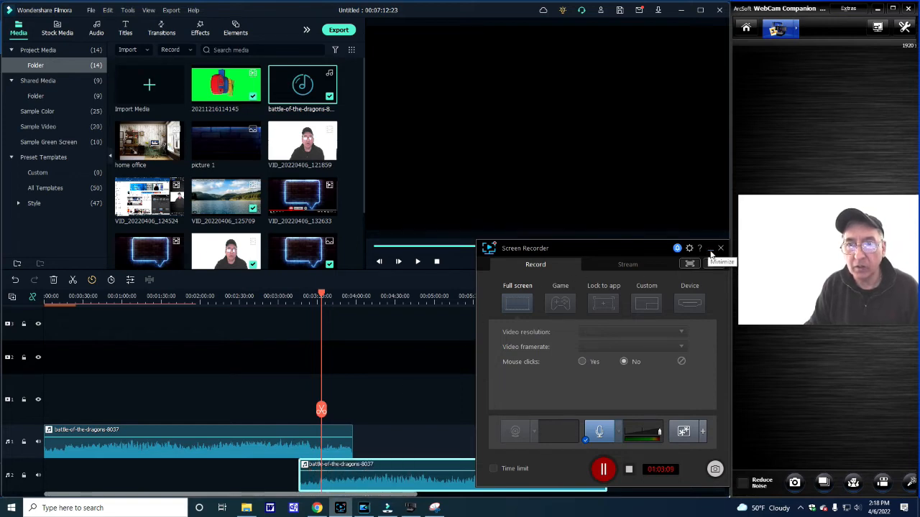
left_click(710, 249)
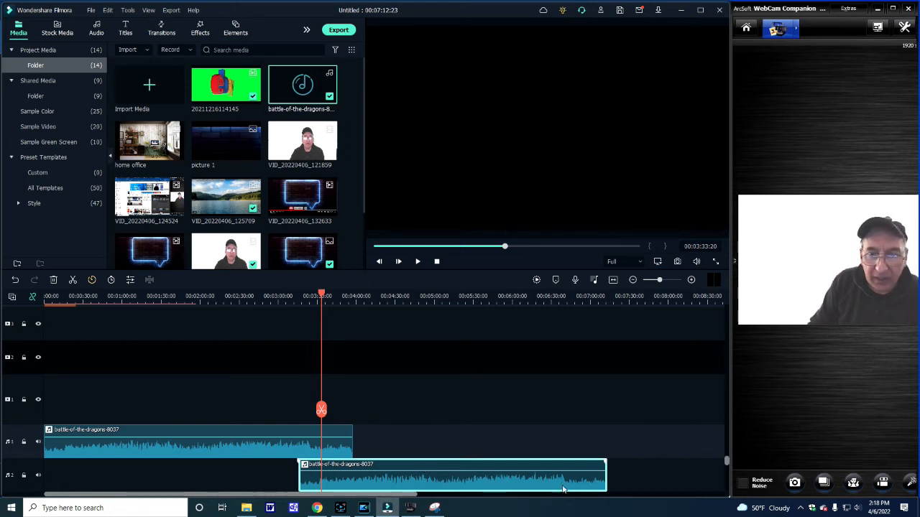
left_click(337, 464)
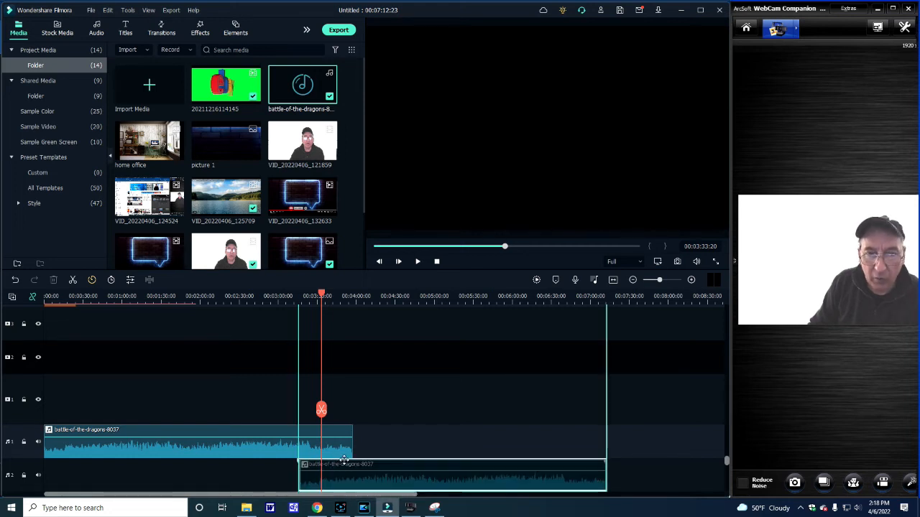
left_click_drag(349, 464, 363, 467)
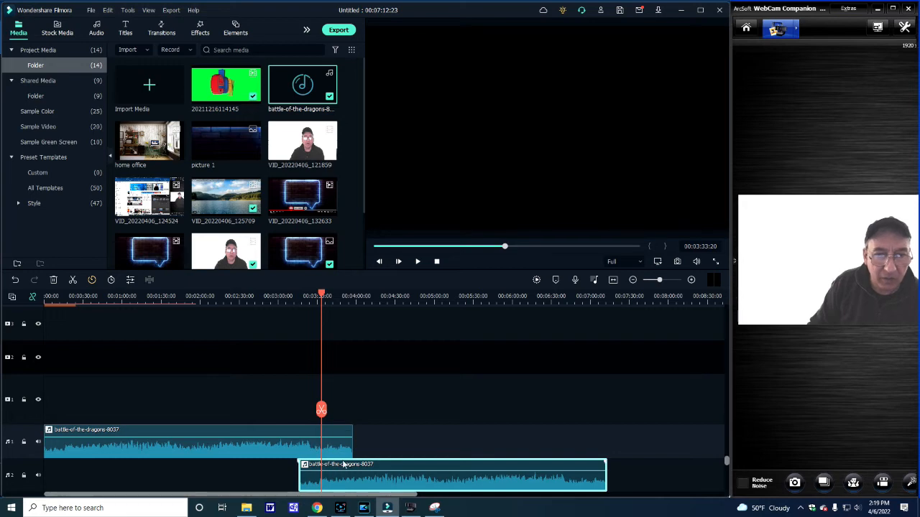
left_click_drag(341, 465, 327, 464)
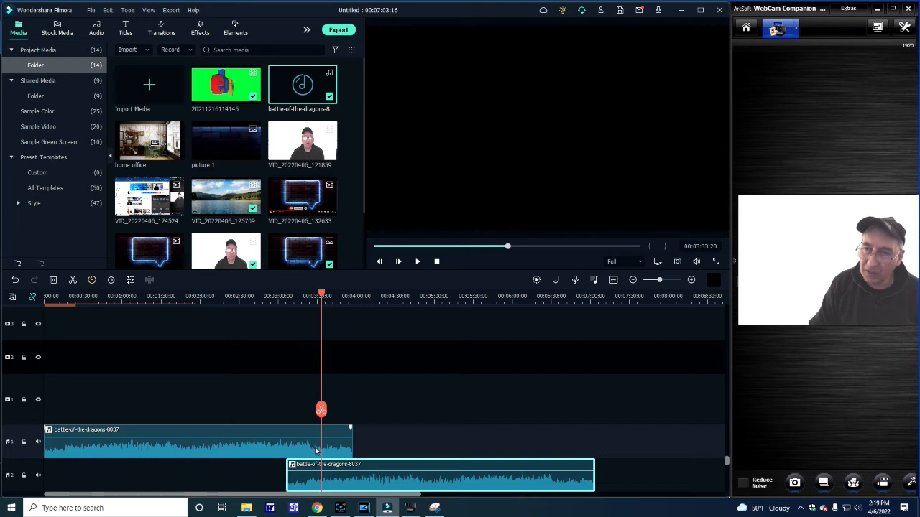
Split both overlapping music clips at the playhead position 00:03:33:20
left_click(320, 410)
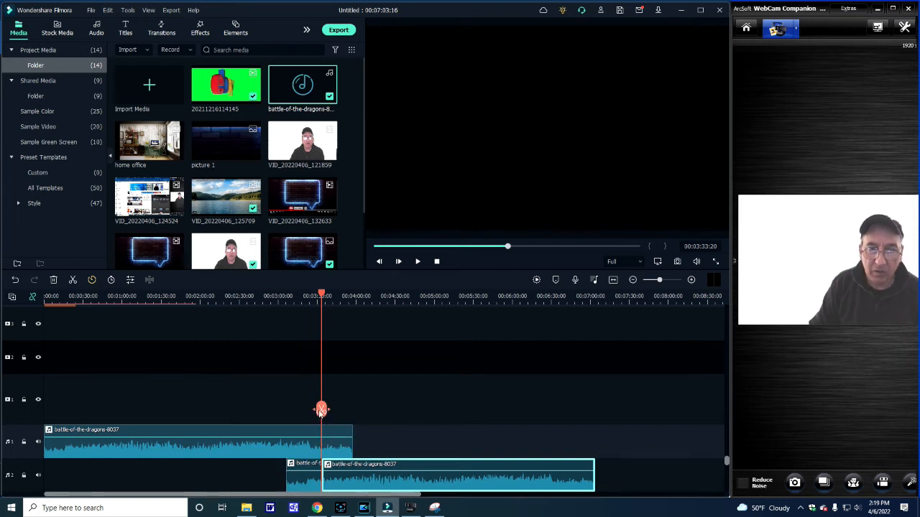
left_click(320, 410)
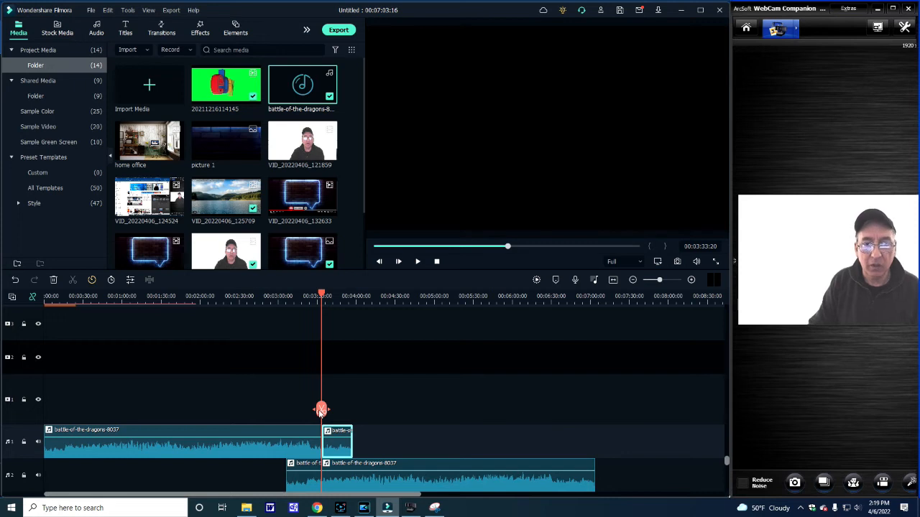
right_click(336, 479)
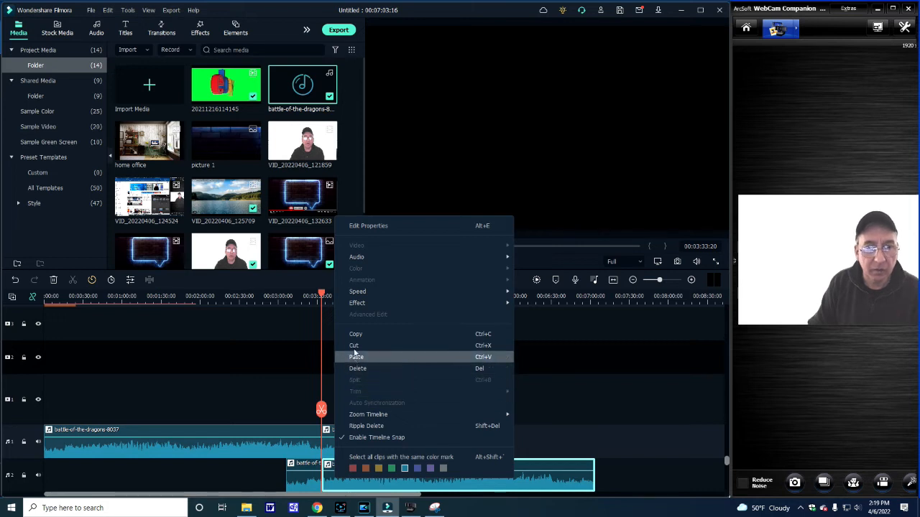
left_click(530, 398)
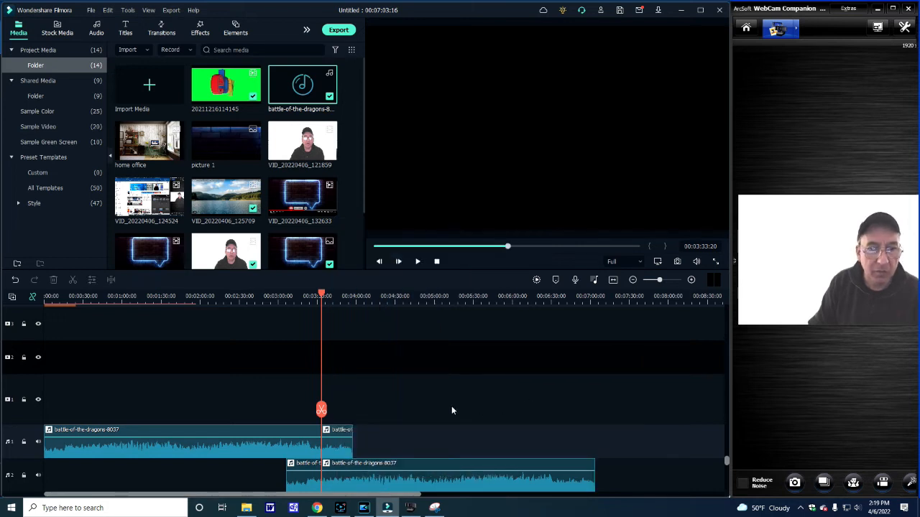
Cut out the first music clip's tail and the second's opening piece, and move the remaining second clip directly behind the first on its track
right_click(340, 431)
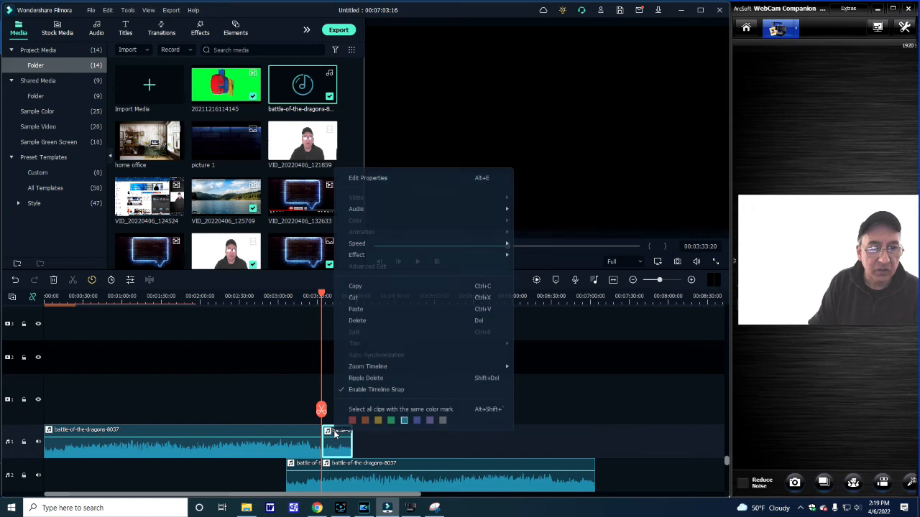
left_click(353, 297)
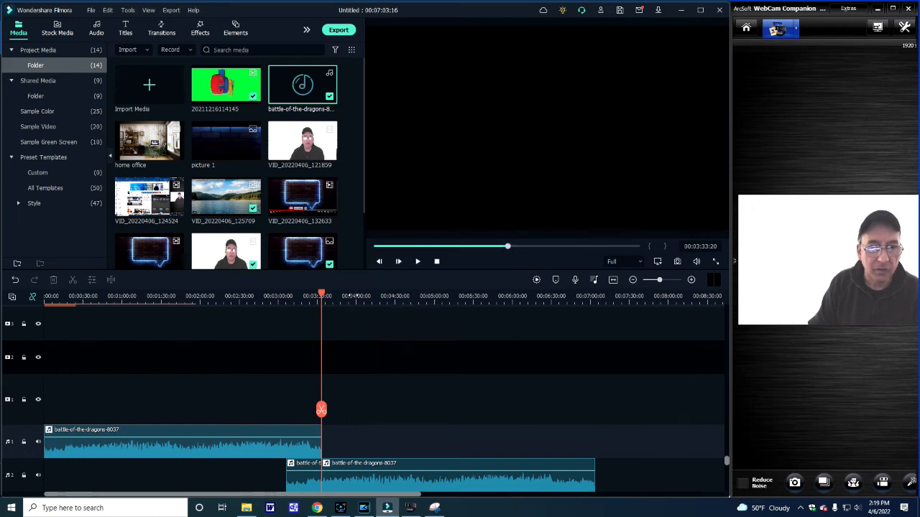
right_click(309, 486)
left_click(330, 350)
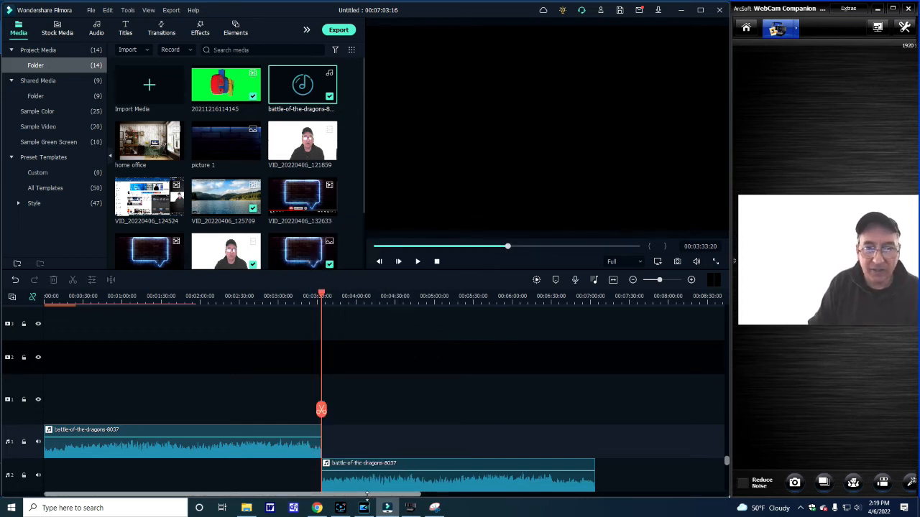
left_click_drag(370, 469, 370, 455)
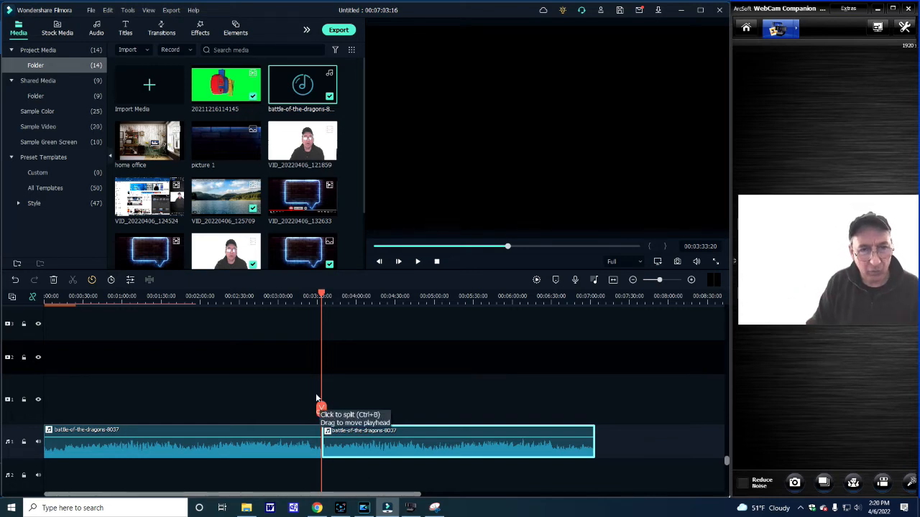
Play a short stretch of the music from 00:03:17:03, shortly before the join between the two clips
left_click_drag(321, 408, 301, 408)
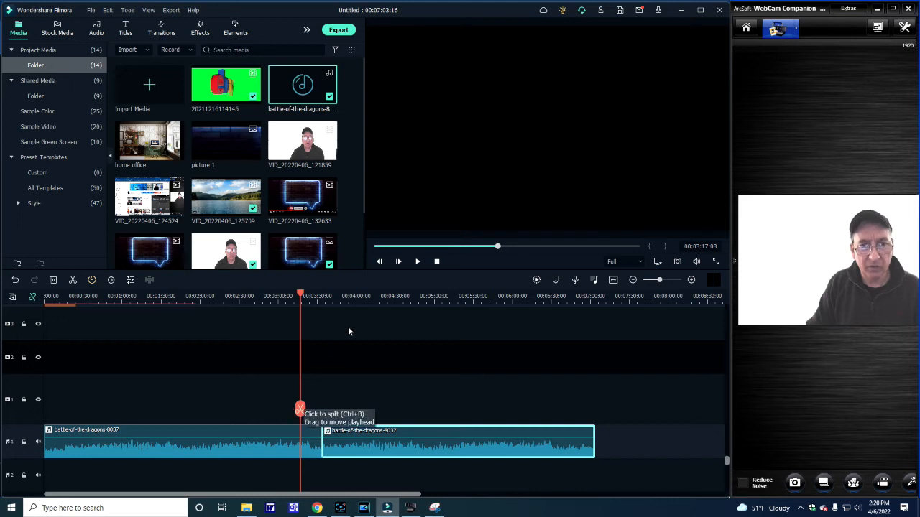
left_click(418, 263)
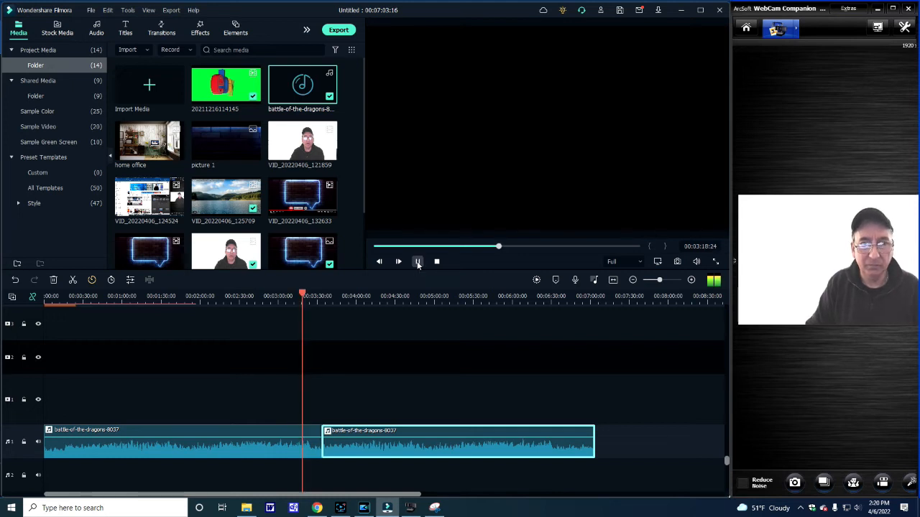
left_click(417, 263)
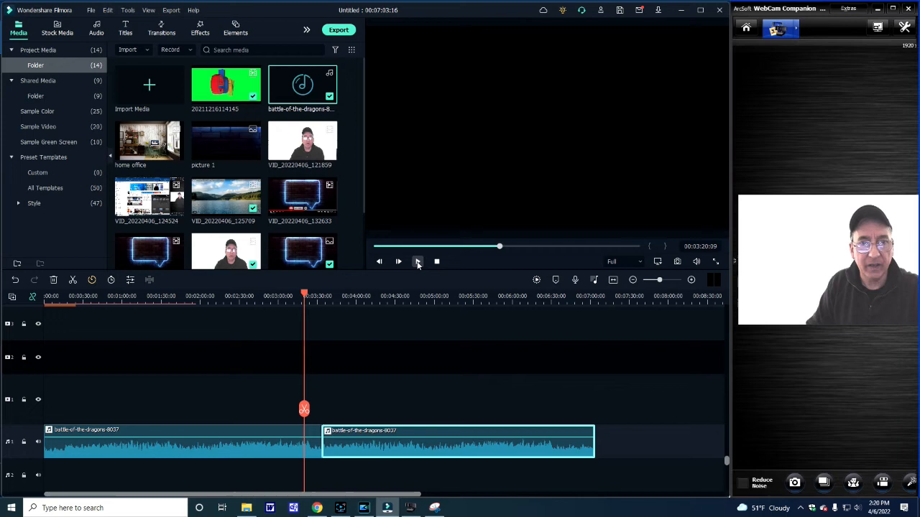
Play the music from 00:03:20:09 across the join between the two clips and return the playhead to the timeline start
left_click(417, 262)
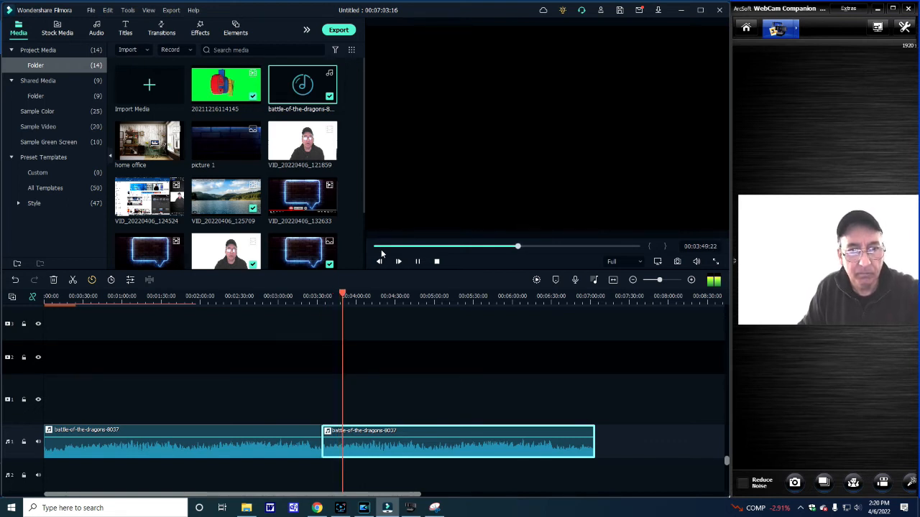
left_click(418, 263)
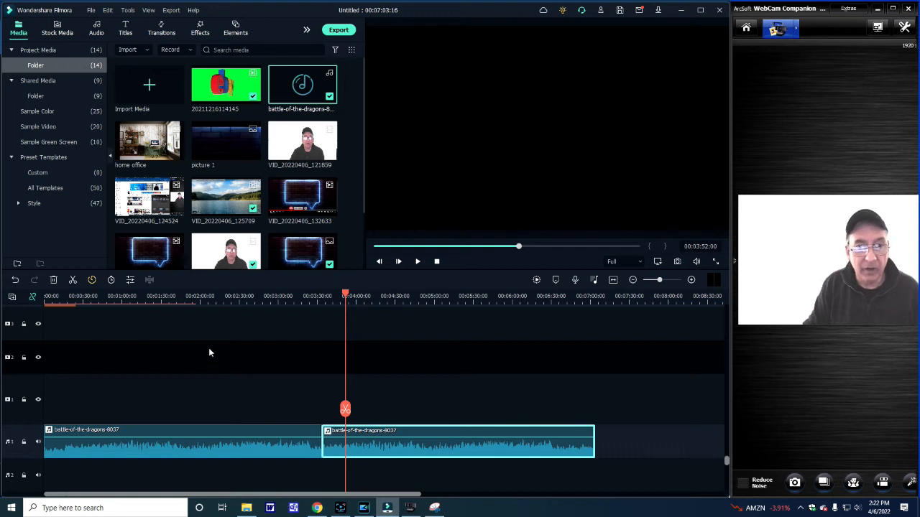
left_click_drag(347, 297, 29, 286)
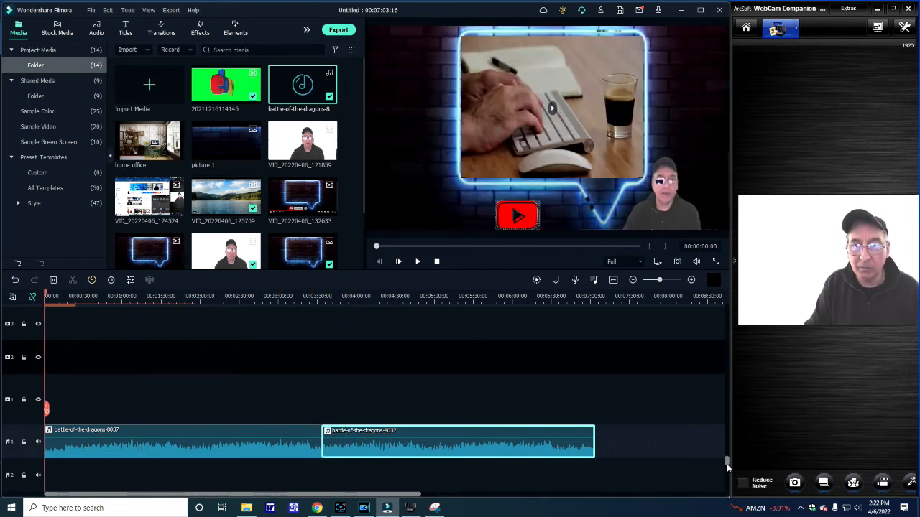
Lower the audio volume of the presenter clip on video track 5 to -6.48 dB and apply the Sparkle equalizer preset
left_click_drag(726, 463, 698, 348)
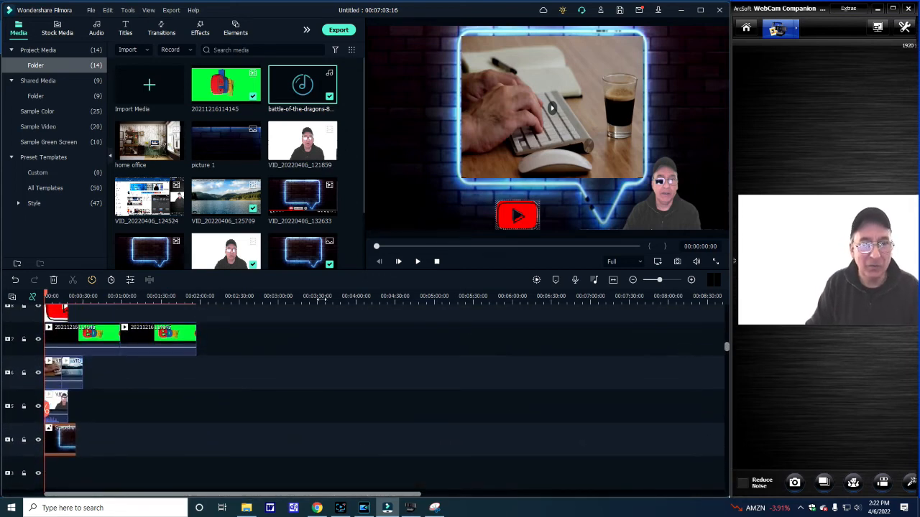
left_click_drag(371, 302, 452, 307)
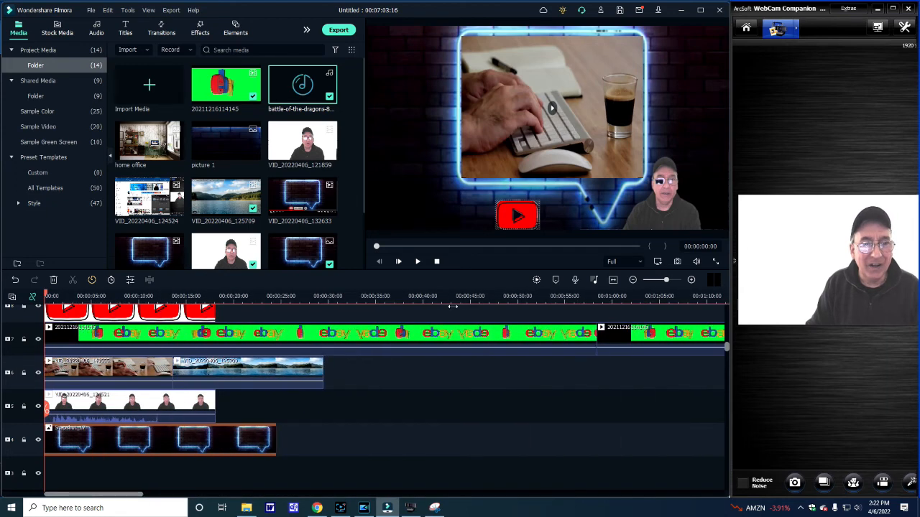
left_click_drag(726, 351, 731, 391)
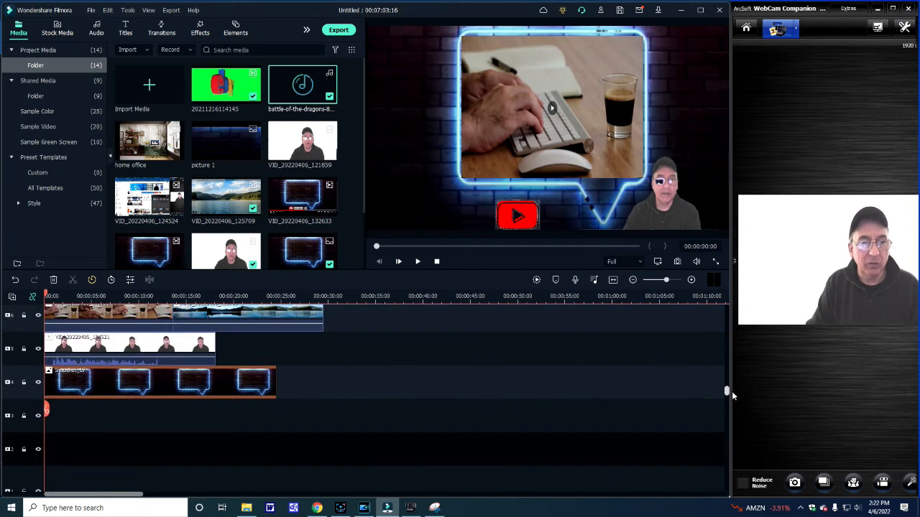
left_click(121, 350)
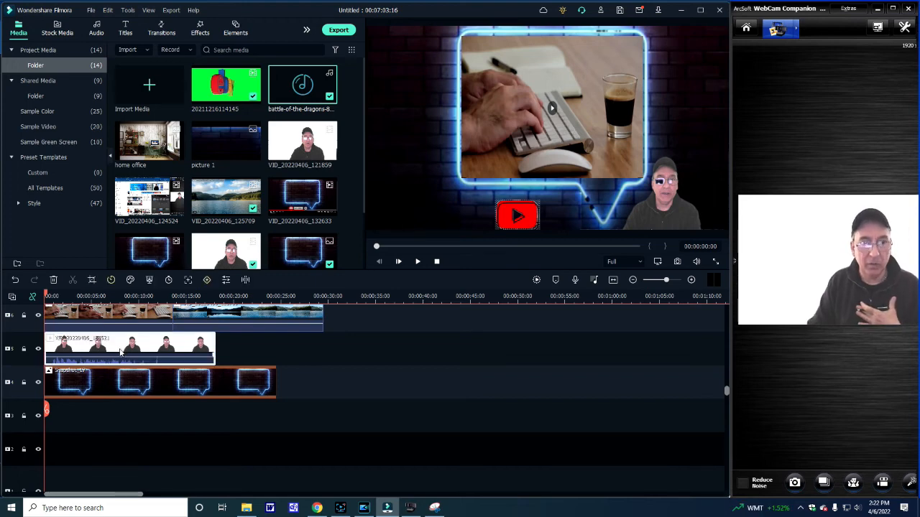
right_click(120, 352)
mouse_move(168, 127)
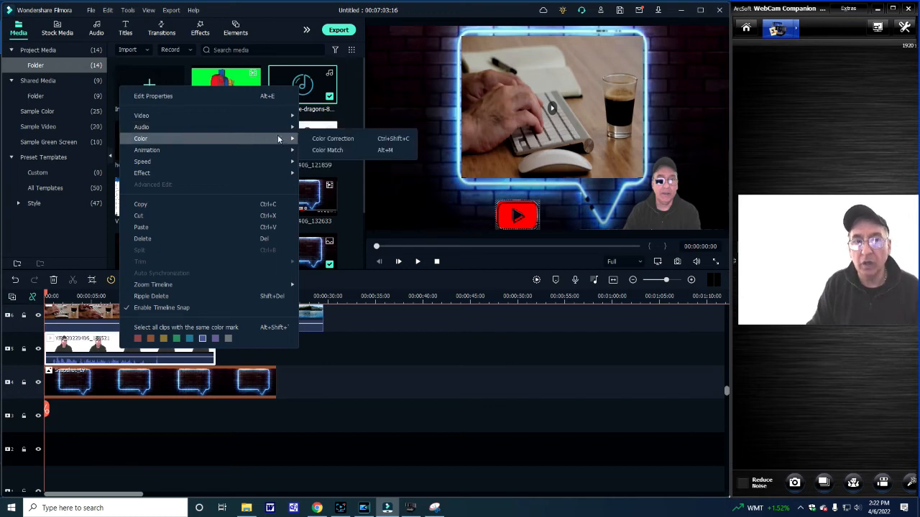
left_click(340, 140)
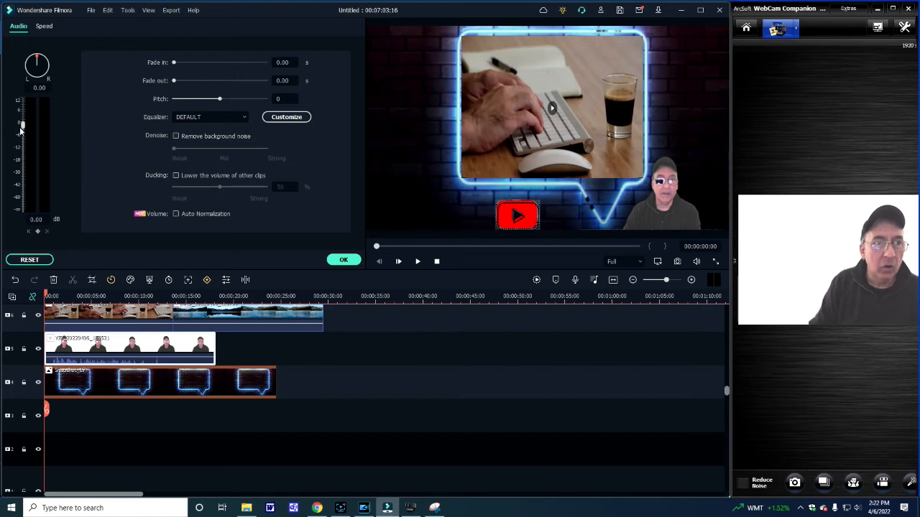
mouse_move(22, 126)
left_mouse_down()
mouse_move(27, 102)
mouse_move(22, 208)
mouse_move(23, 137)
left_mouse_up()
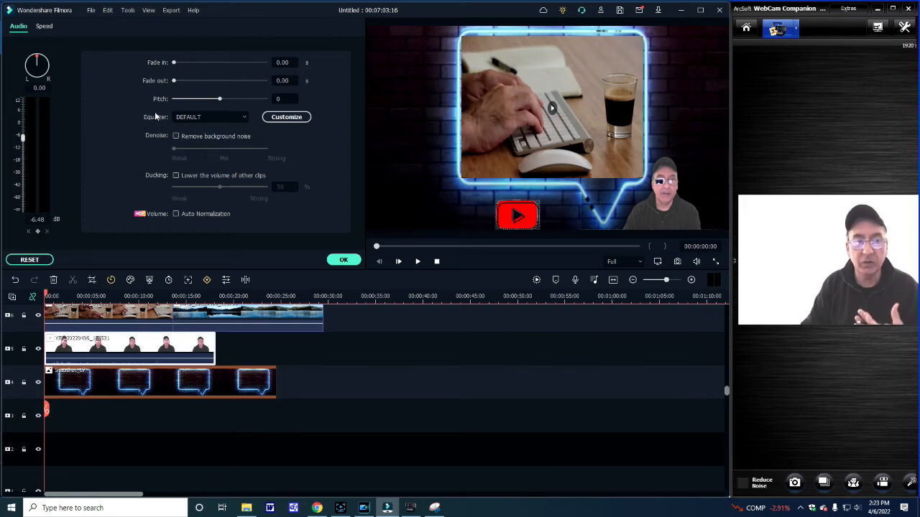
left_click(243, 119)
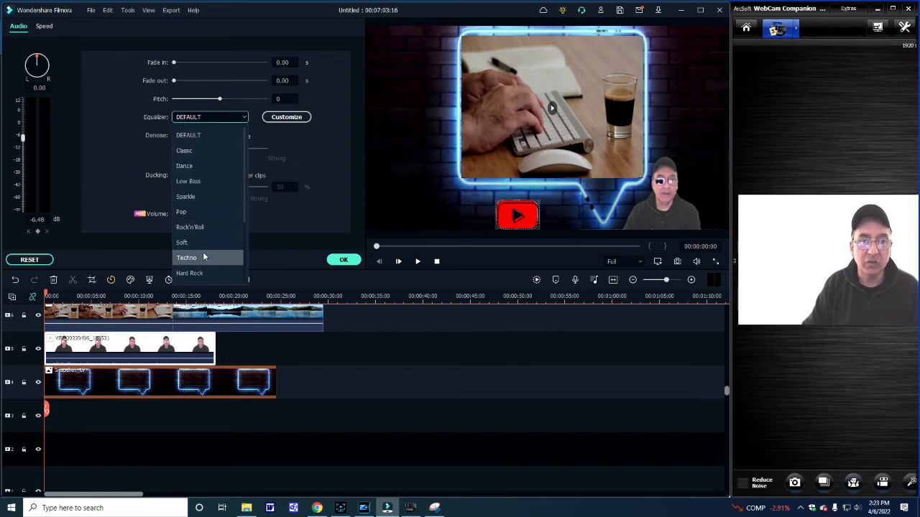
left_click(190, 197)
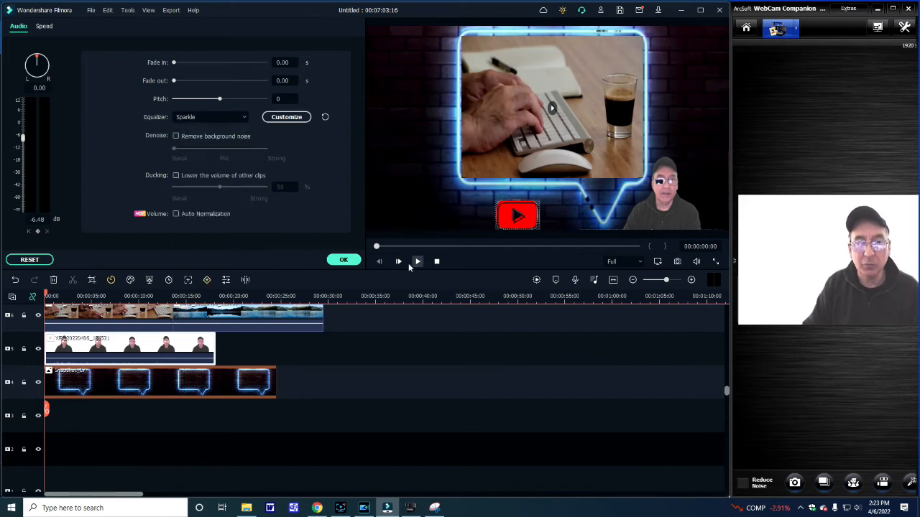
left_click(348, 263)
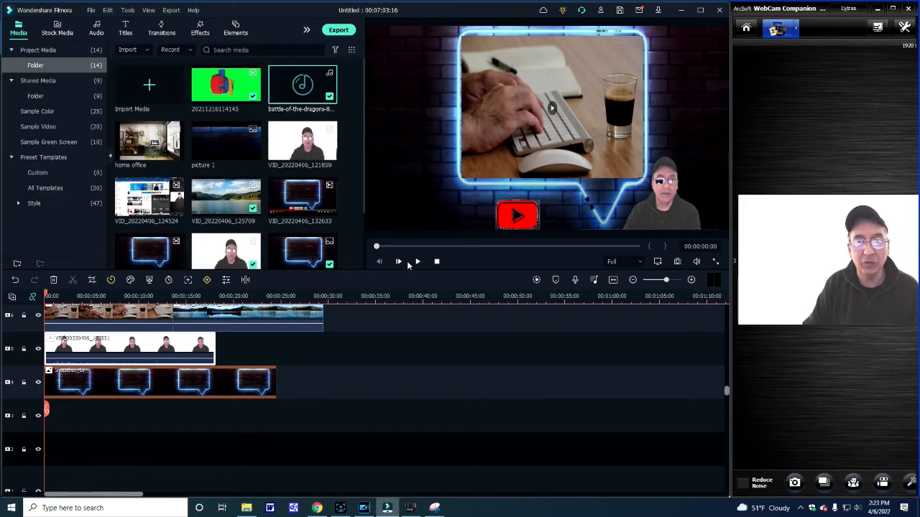
Play the first ten seconds of the composition to check the presenter's audio, and return the playhead to the start
left_click(416, 261)
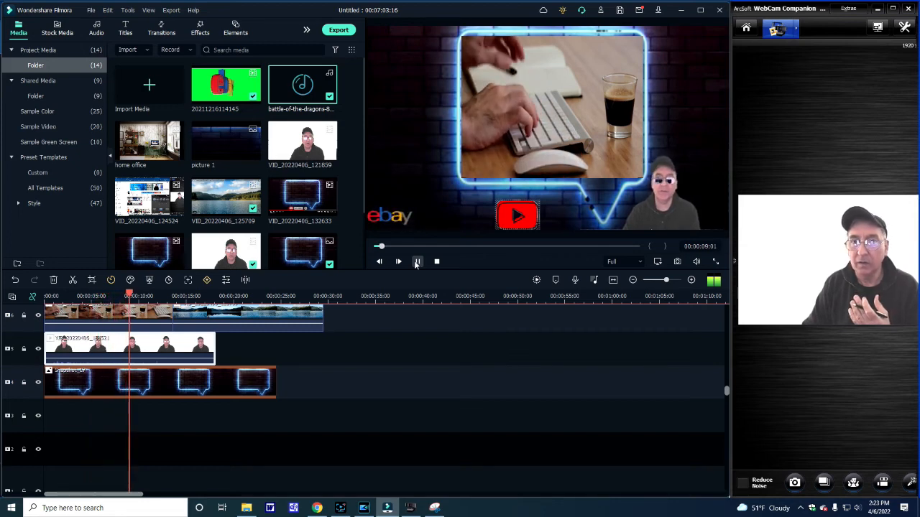
left_click(417, 261)
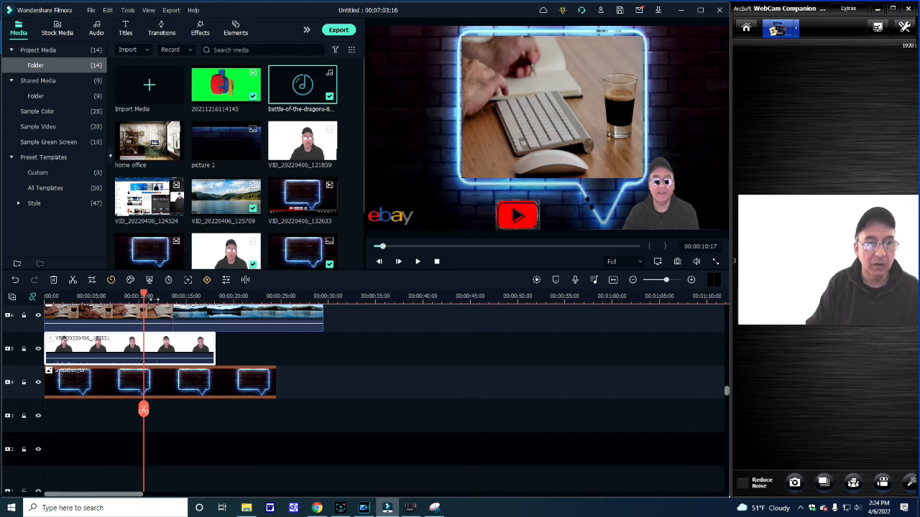
left_click_drag(144, 295, 39, 293)
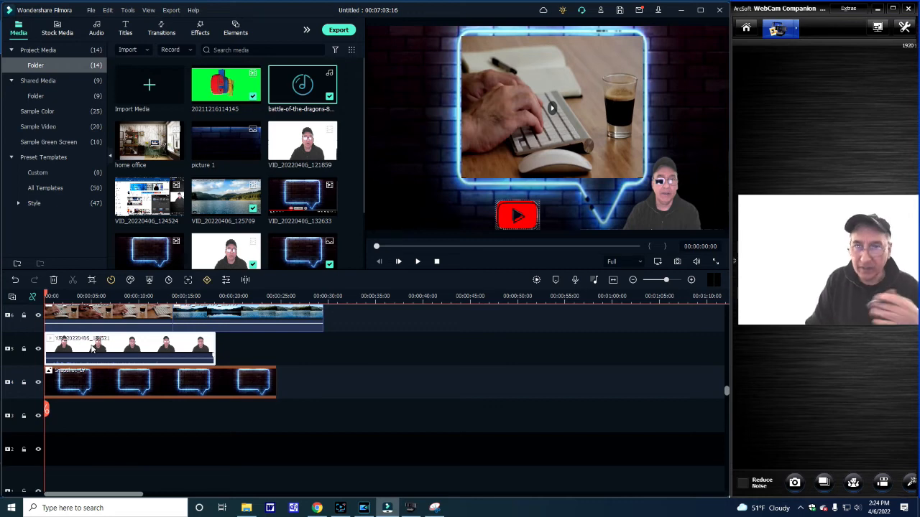
Reopen the audio adjustment settings of the presenter clip on video track 5 and reselect the Sparkle equalizer preset
right_click(130, 351)
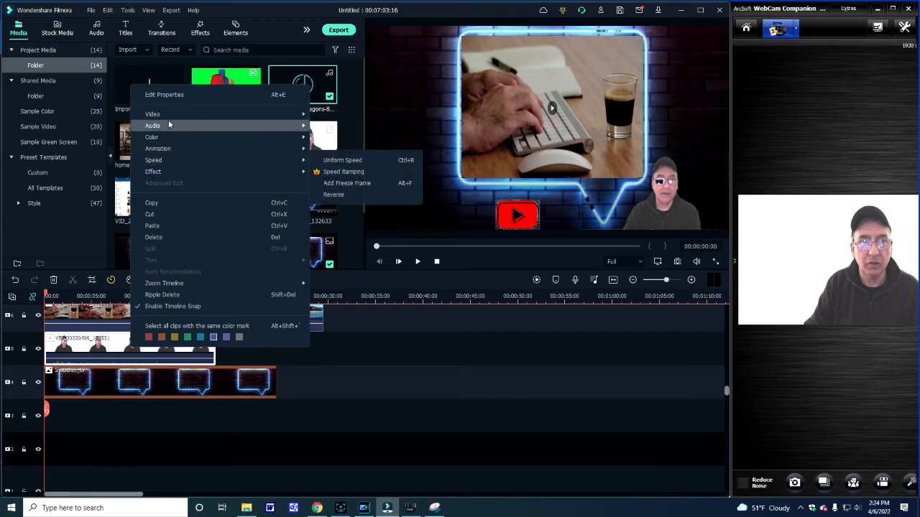
mouse_move(169, 125)
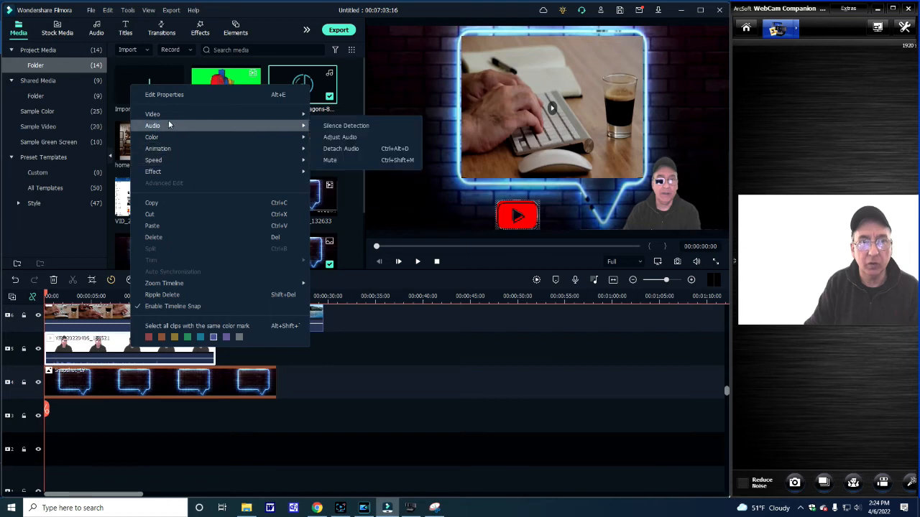
left_click(327, 137)
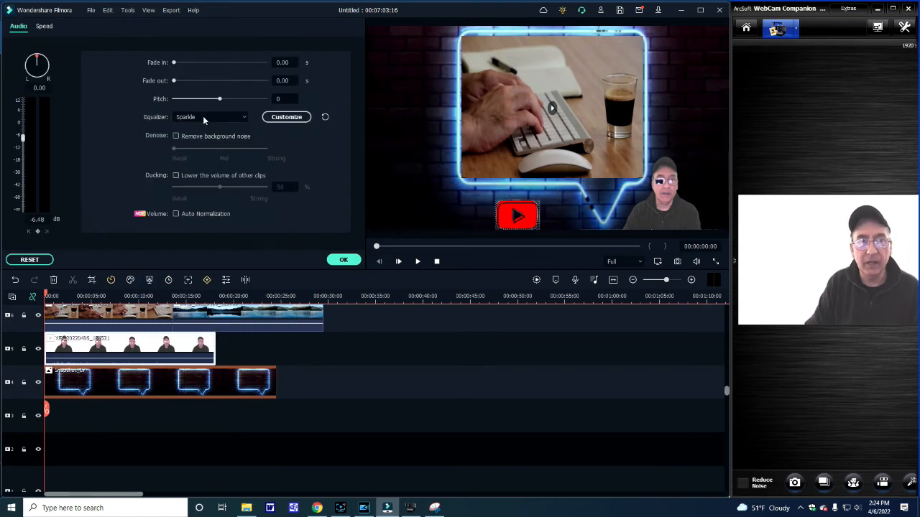
left_click(244, 118)
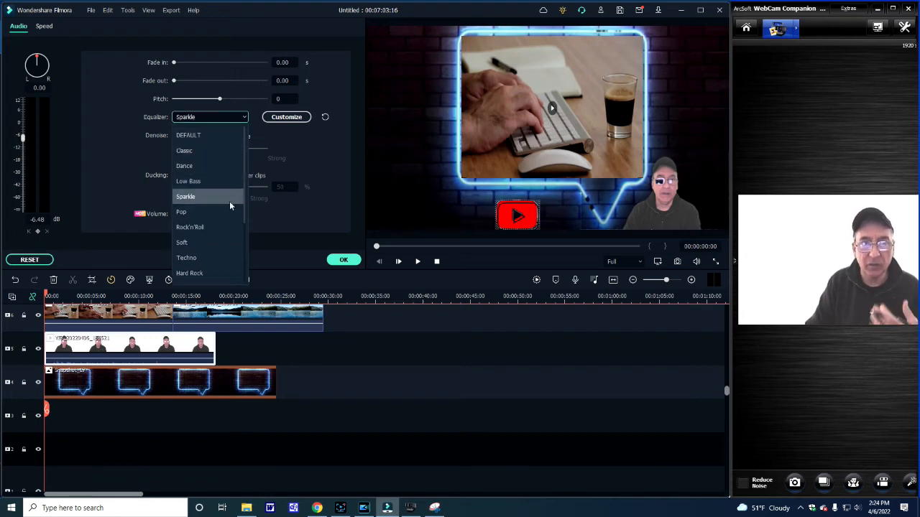
left_click(185, 196)
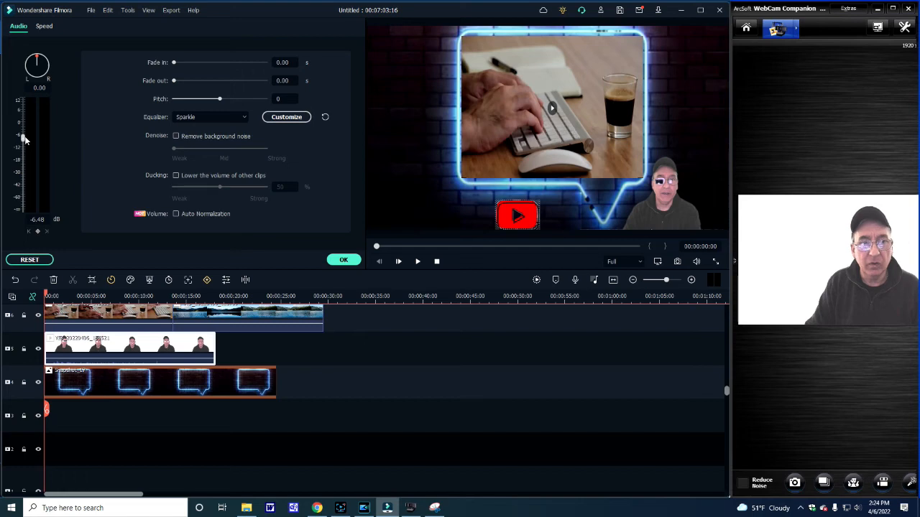
Raise the presenter clip's volume to 12 dB and play the composition from the start to about 00:00:09:15
left_click_drag(22, 137, 22, 101)
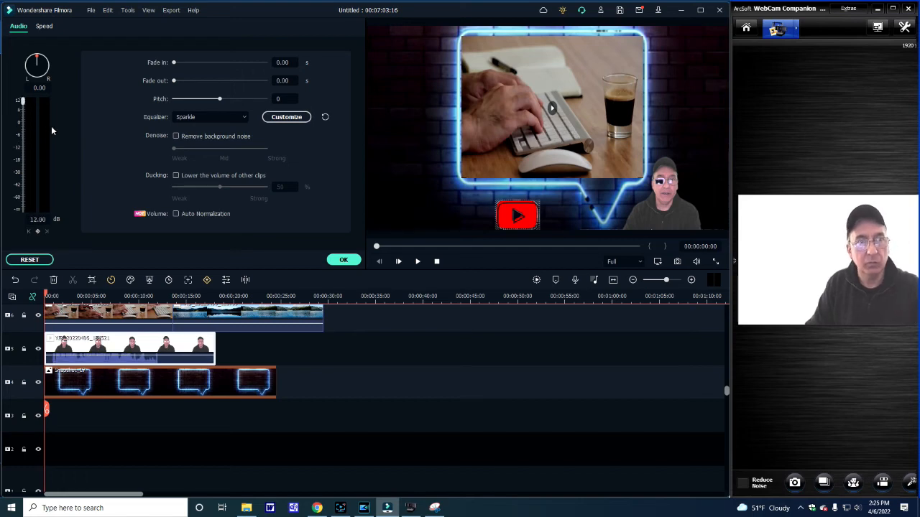
left_click(418, 261)
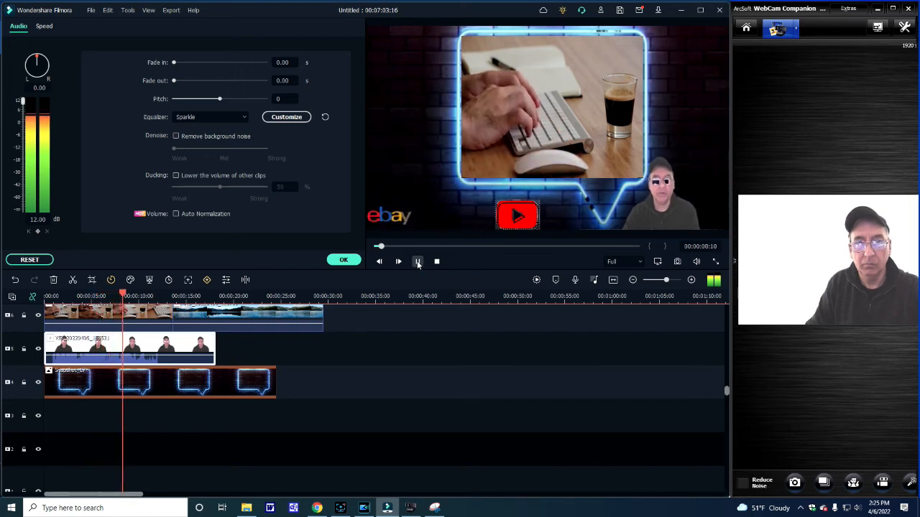
left_click(418, 262)
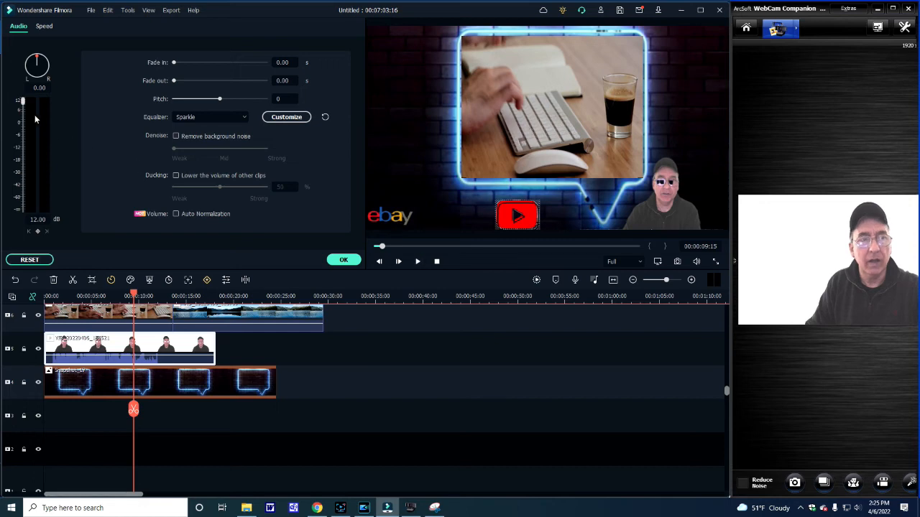
Lower the presenter clip's volume to -18.96 dB and listen to it again from around the five-second mark
left_click_drag(22, 101, 22, 163)
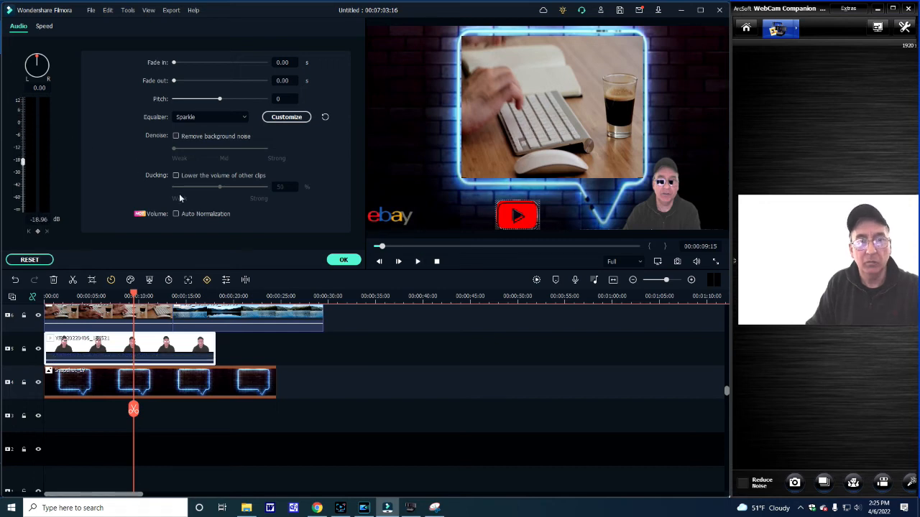
left_click(416, 261)
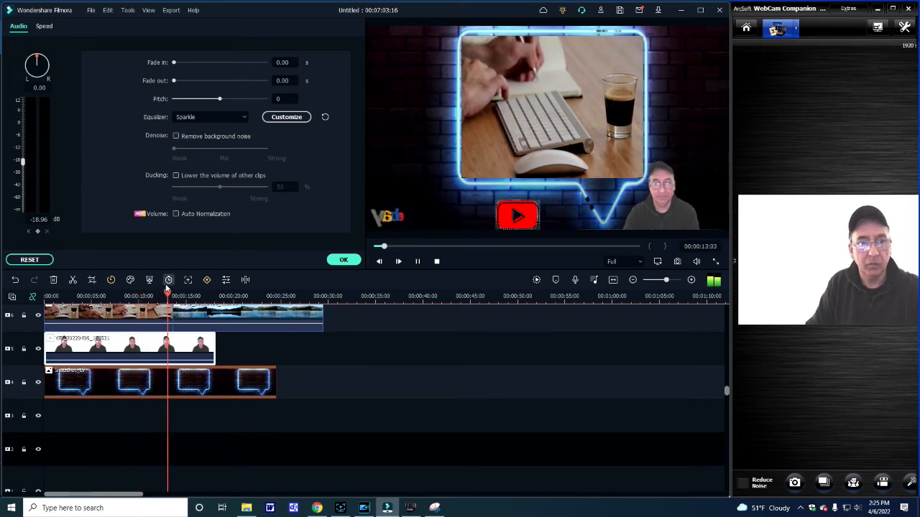
left_click(146, 295)
left_click(92, 296)
key("space")
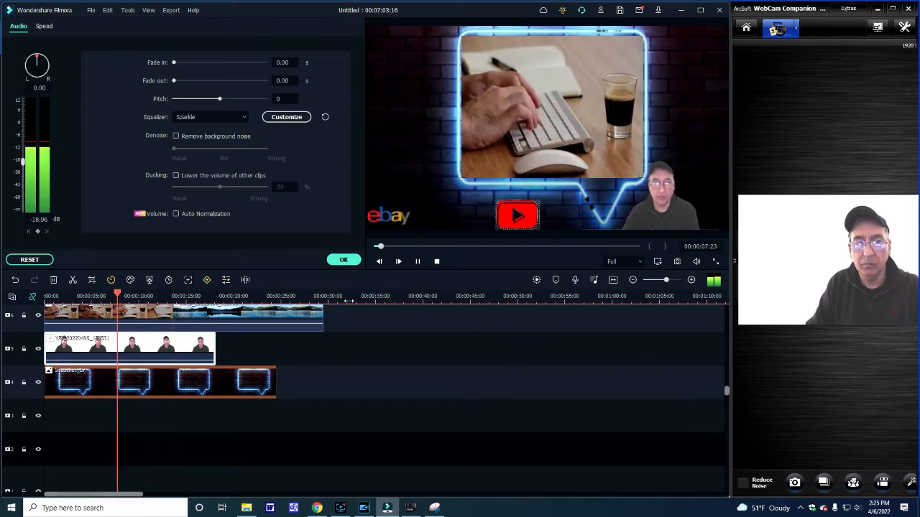
left_click(417, 263)
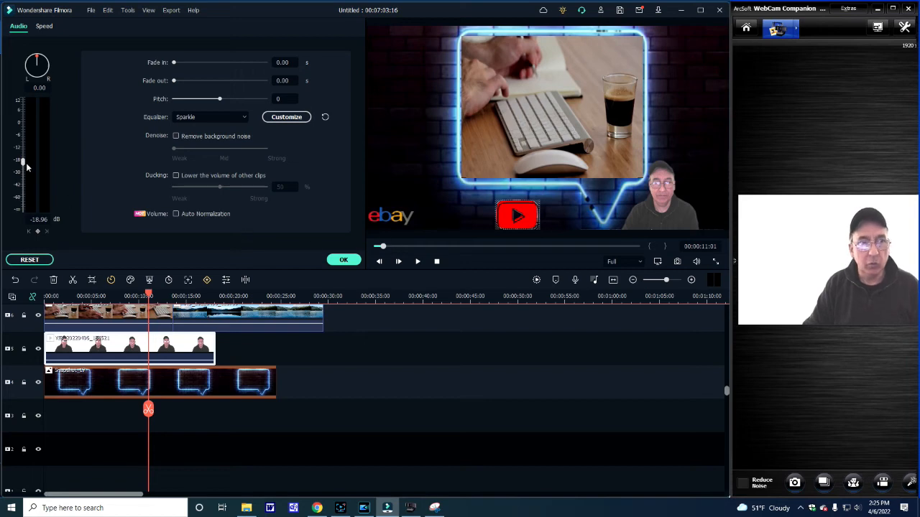
Raise the presenter clip's volume to 6.96 dB
left_click_drag(23, 165, 22, 124)
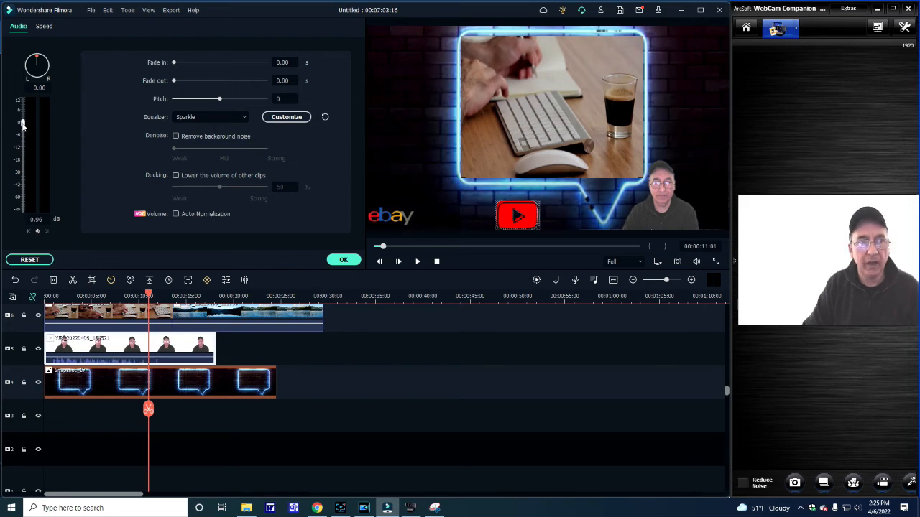
left_click_drag(22, 124, 24, 119)
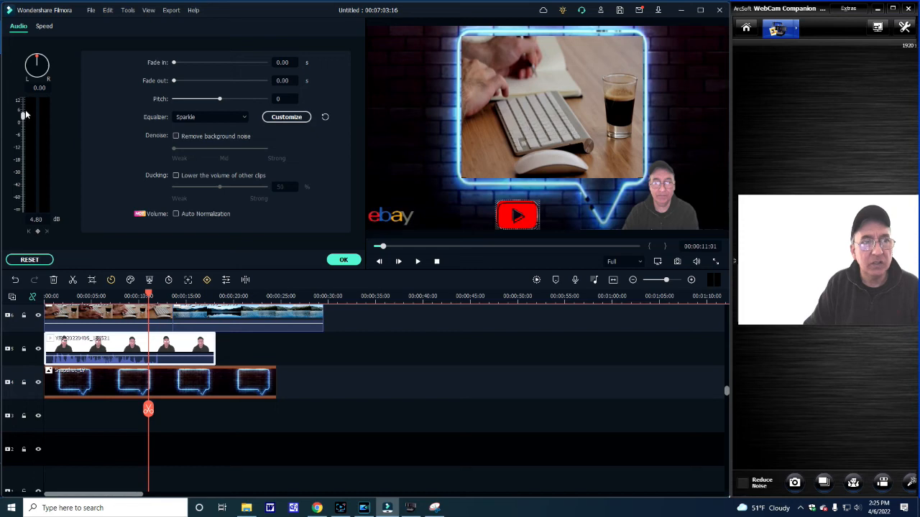
left_click_drag(25, 110, 23, 112)
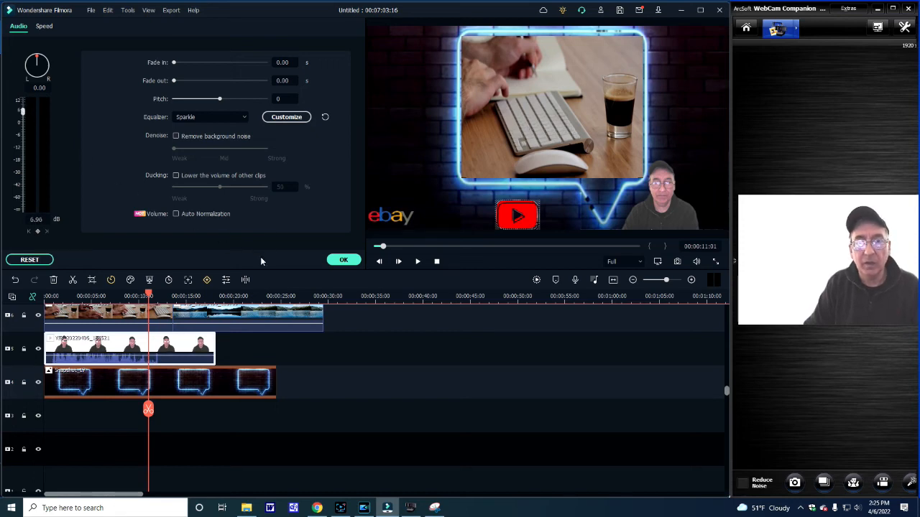
Play the composition briefly from 00:00:11:01 and again from the start to about 00:00:13:24 to check the voice against the music
left_click(420, 265)
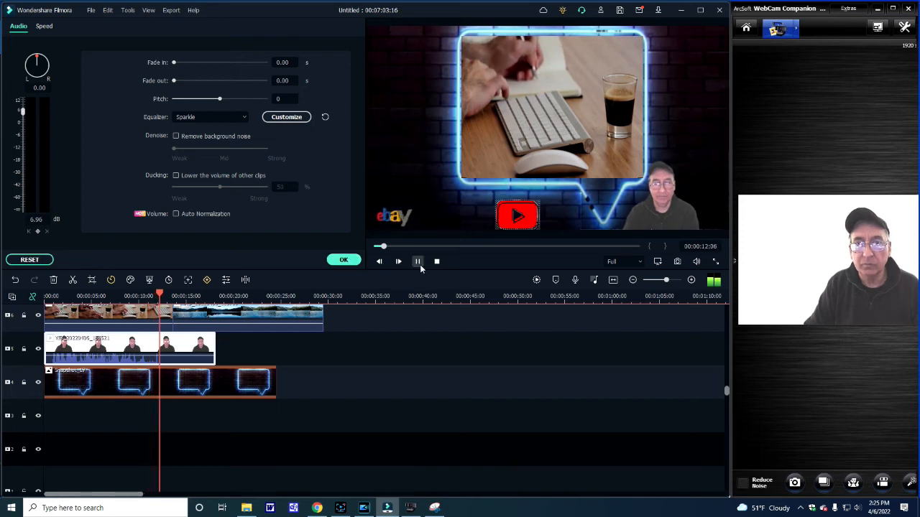
left_click(418, 262)
left_click_drag(168, 296, 45, 296)
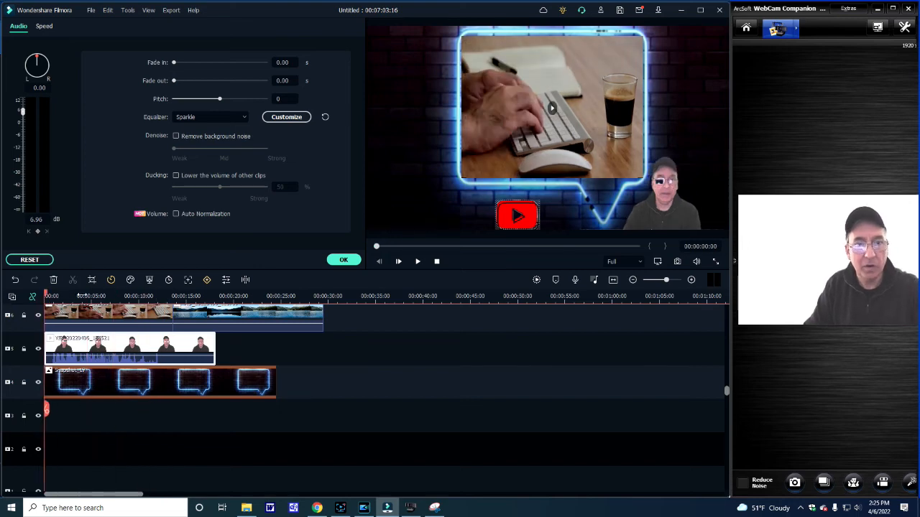
left_click(417, 262)
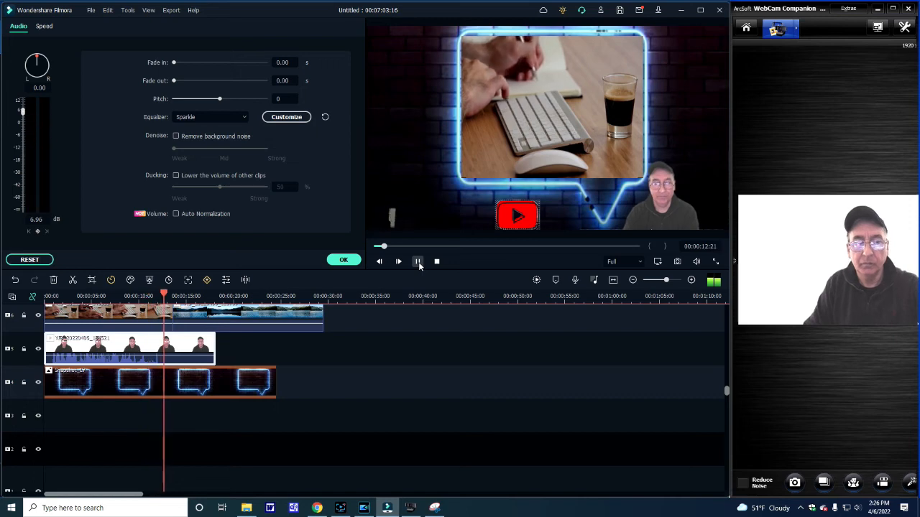
left_click(418, 261)
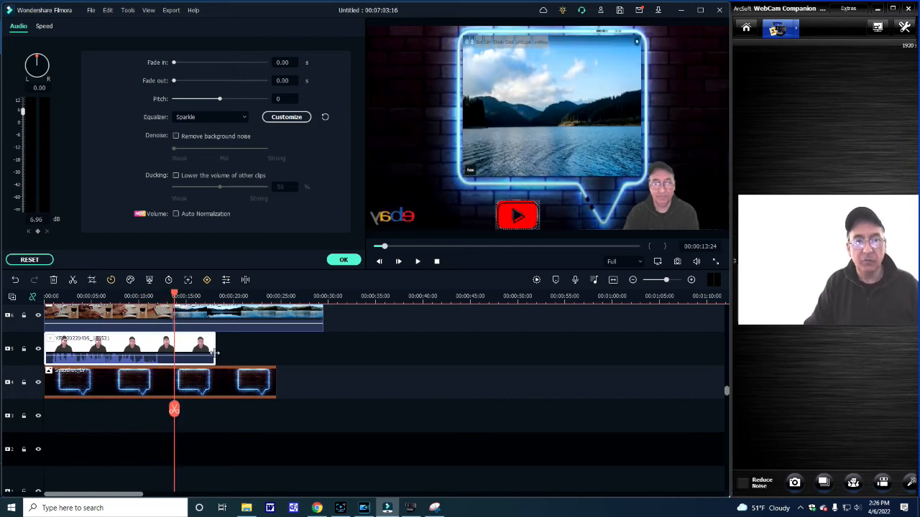
right_click(192, 351)
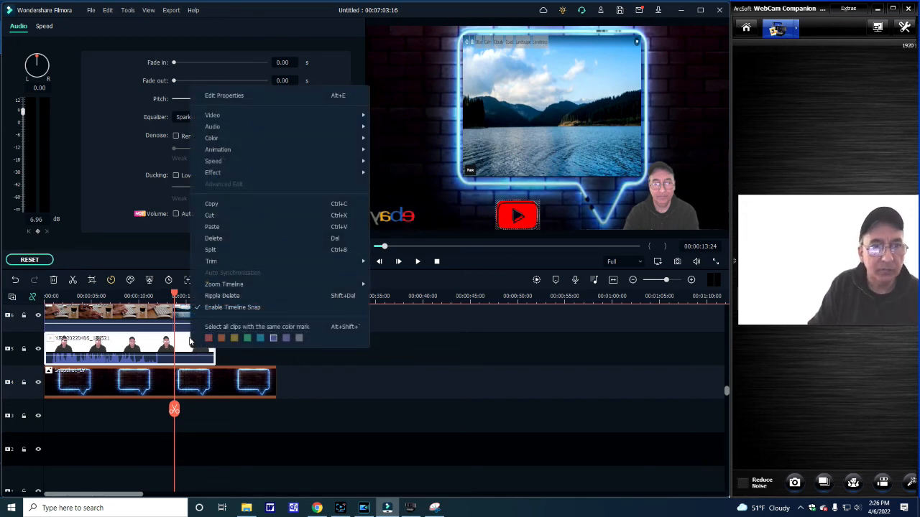
mouse_move(217, 126)
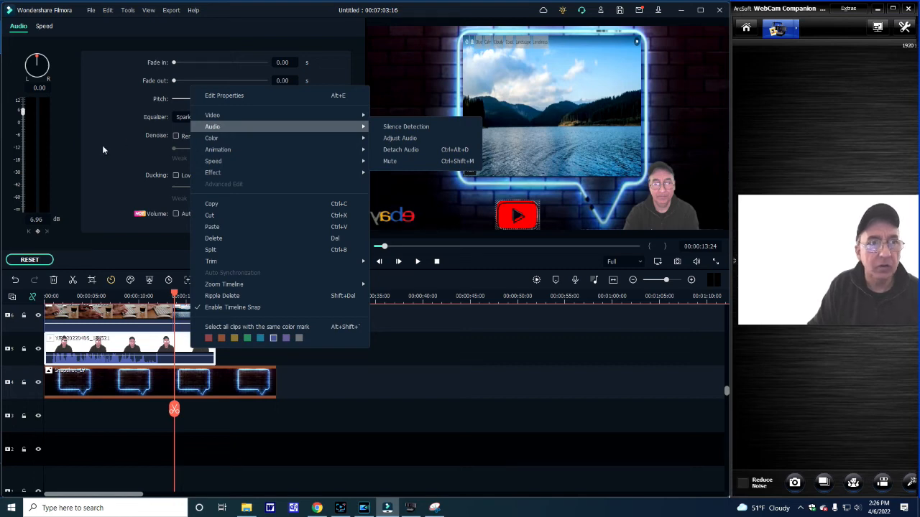
left_click(452, 411)
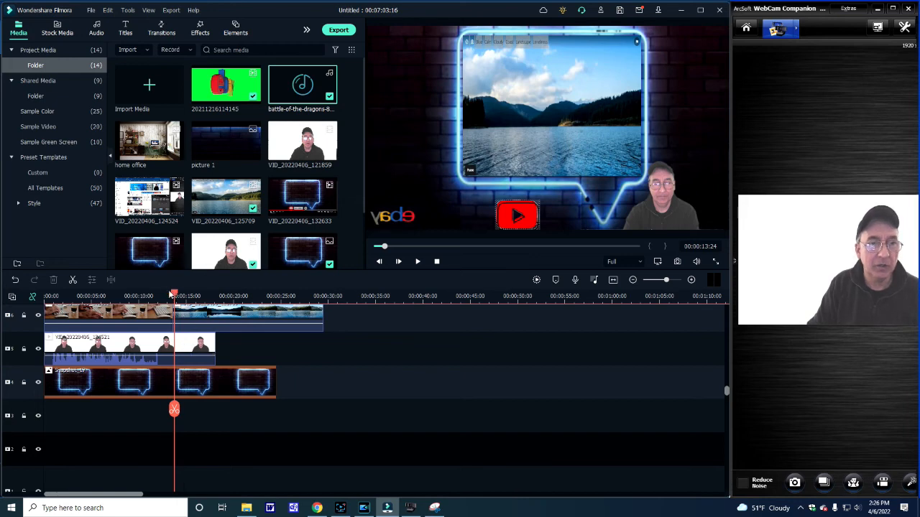
Open the audio adjustments of the presenter clip and set its fade-out to 4.00 s, with the playhead at 00:00:10:04
left_click_drag(174, 295, 41, 297)
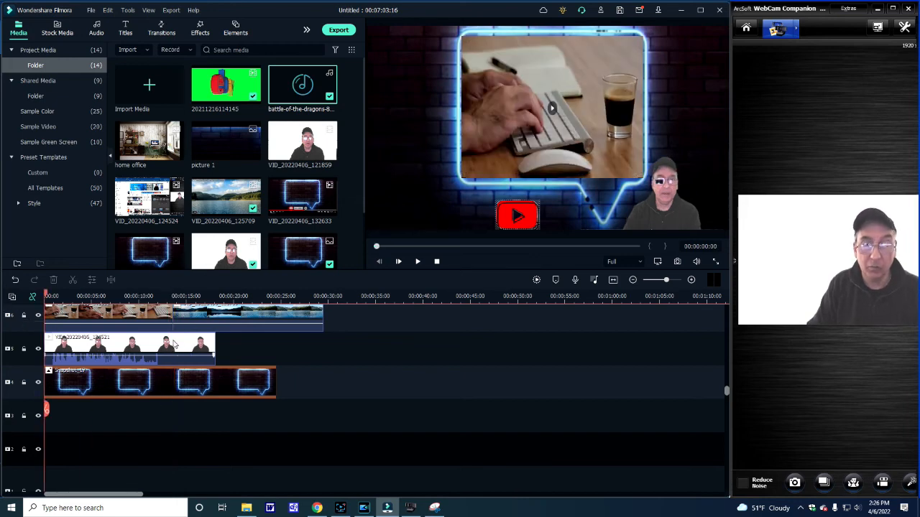
right_click(174, 344)
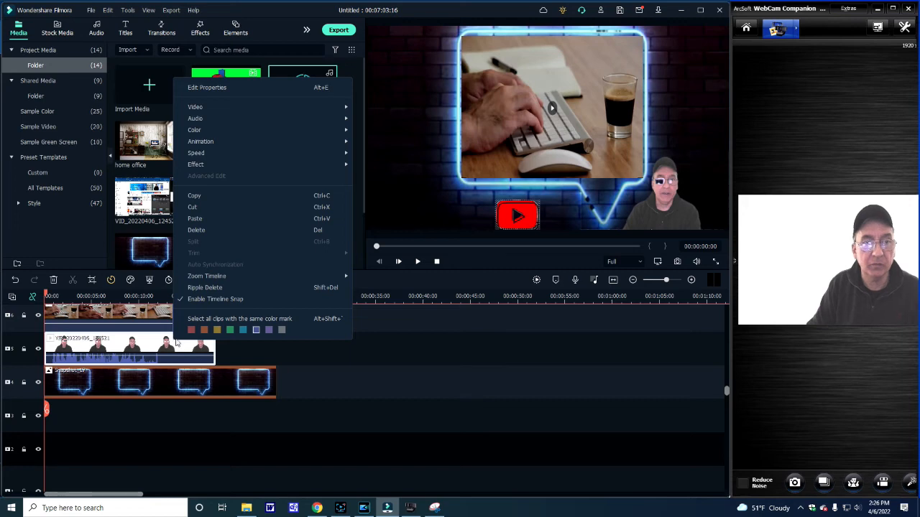
mouse_move(291, 120)
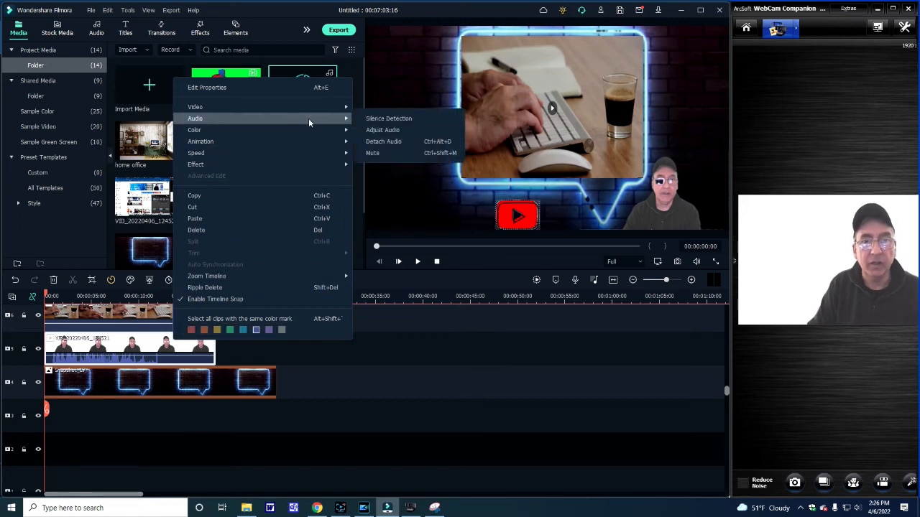
left_click(395, 129)
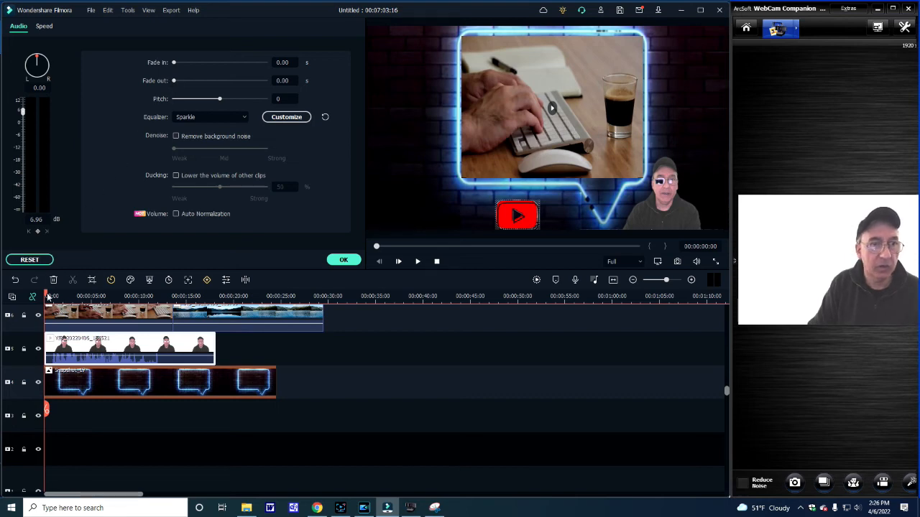
left_click_drag(47, 296, 141, 302)
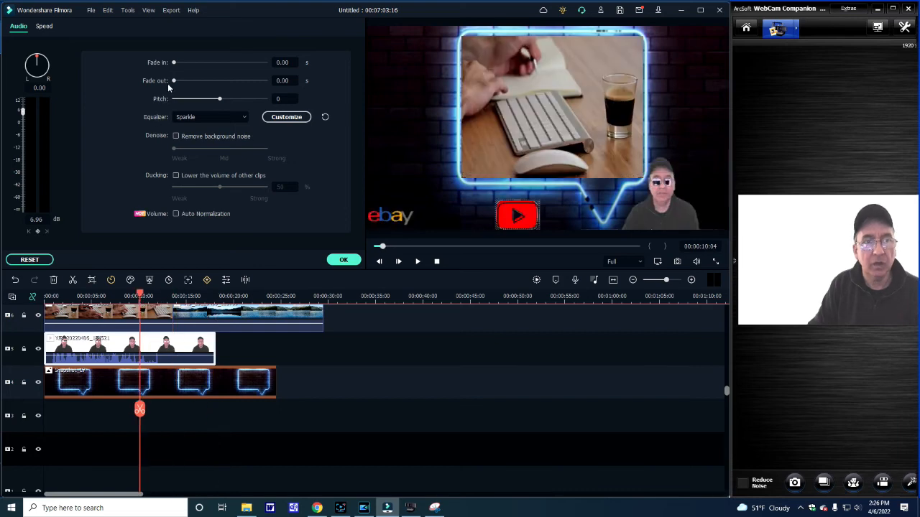
left_click_drag(179, 83, 194, 86)
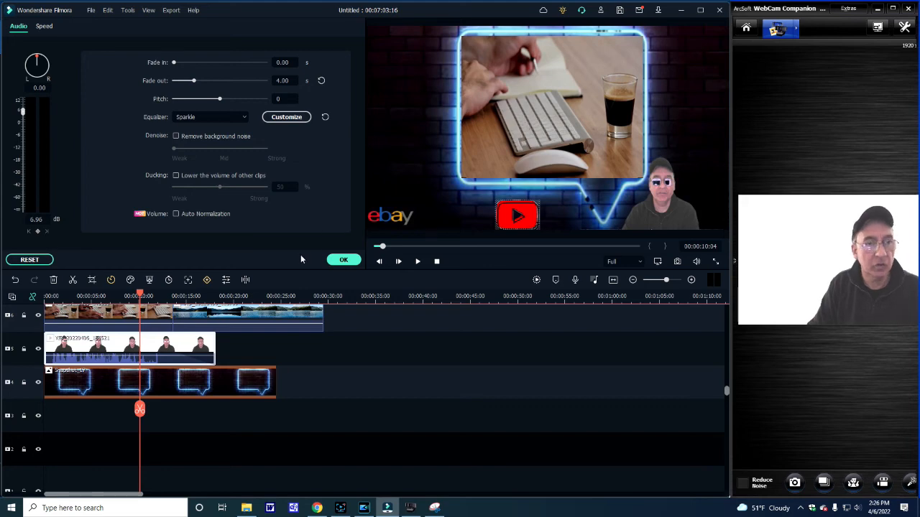
Raise the presenter clip's fade-out to 17.00 s while playing the composition from 00:00:10:04 to about 00:00:20:06
left_click(417, 262)
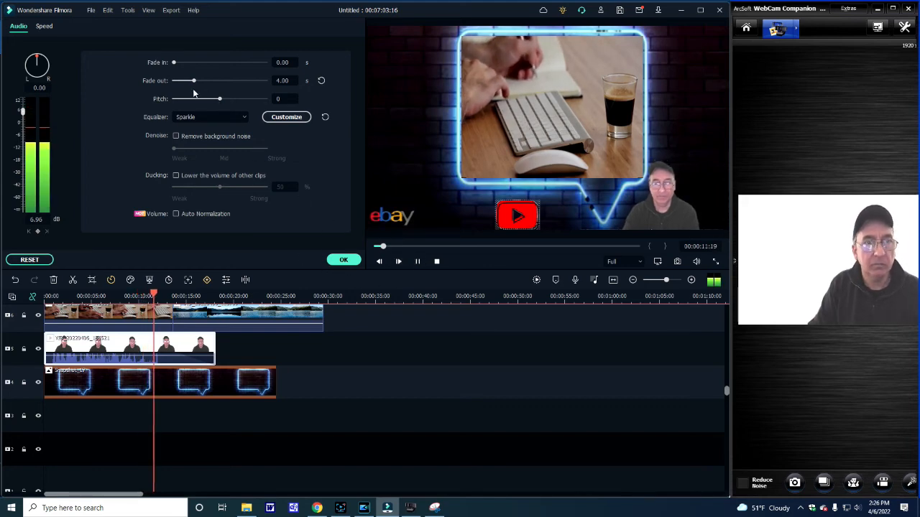
left_click_drag(194, 81, 260, 82)
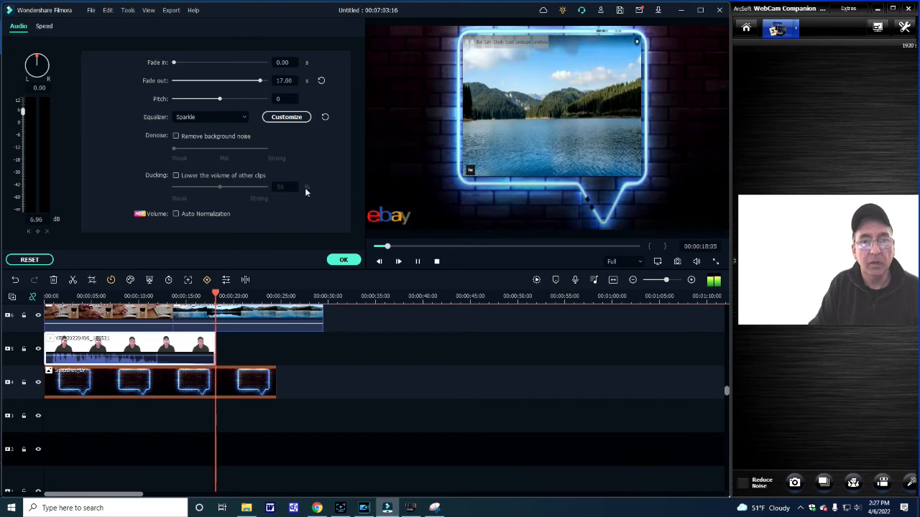
left_click(418, 263)
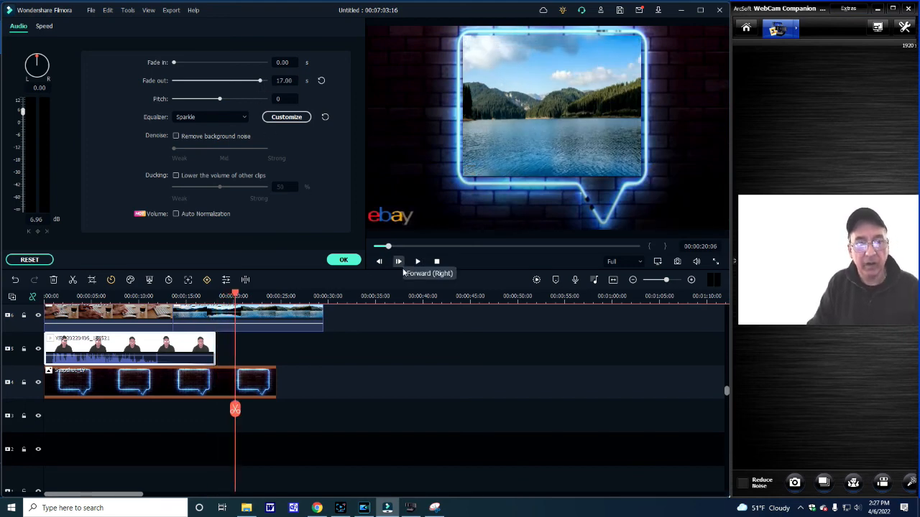
Split the lake video clip on track 6 at 00:00:18:08 and cut away the part after the split
left_click_drag(235, 300, 218, 311)
right_click(218, 319)
right_click(219, 322)
left_click(220, 321)
right_click(219, 321)
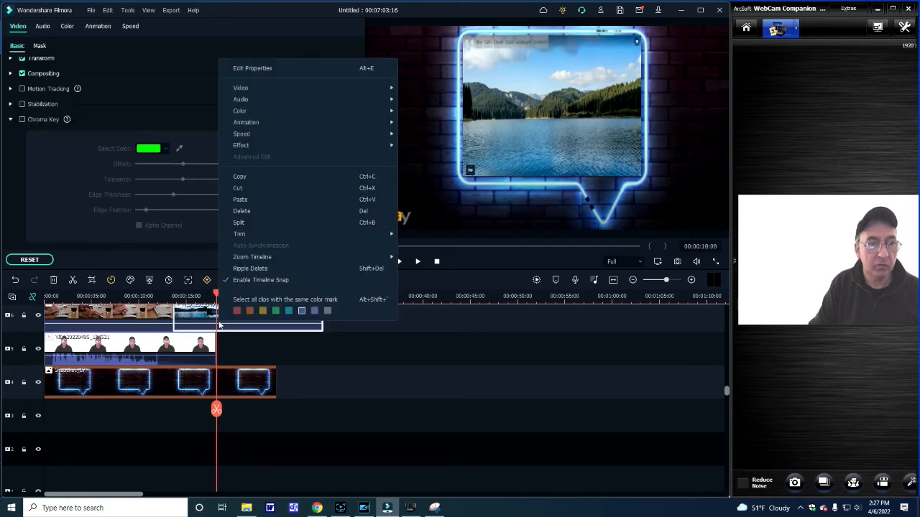
left_click(241, 224)
right_click(239, 320)
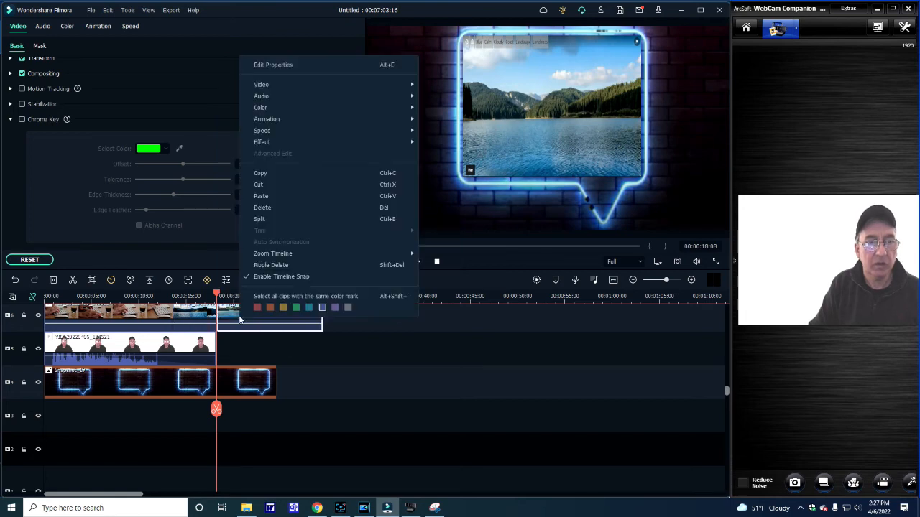
left_click(256, 185)
Split the neon speech-bubble background image at 00:00:18:08 and cut away the remaining part
right_click(227, 379)
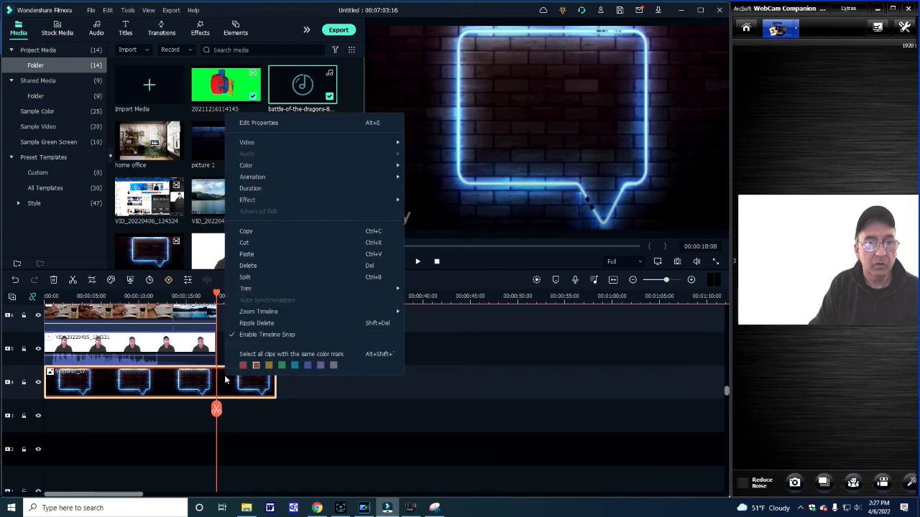
left_click(242, 278)
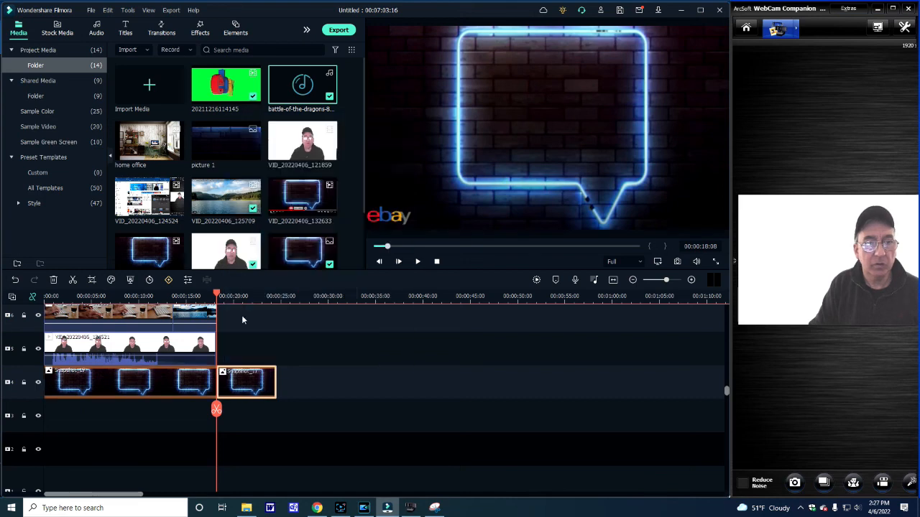
right_click(235, 392)
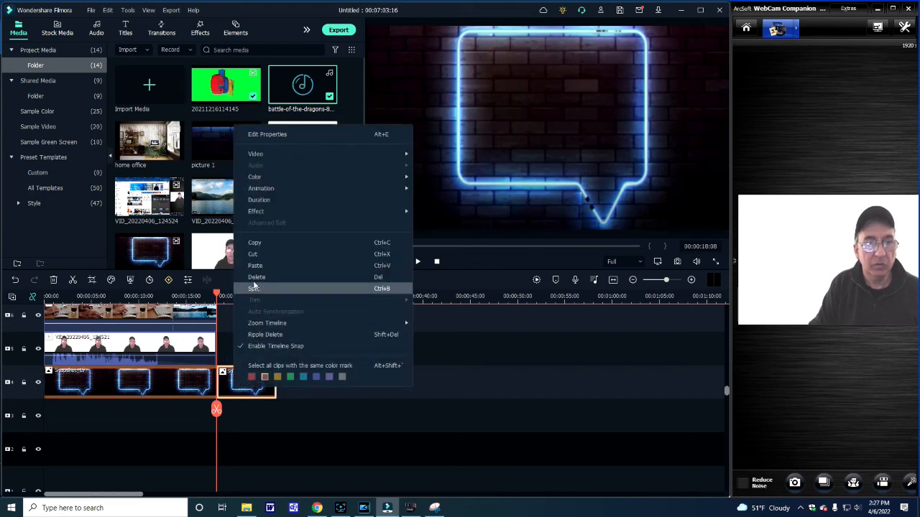
left_click(253, 254)
Split the battle-of-the-dragons music track at 00:00:18:08 and cut away everything after the split
scroll(426, 346, "down", 5)
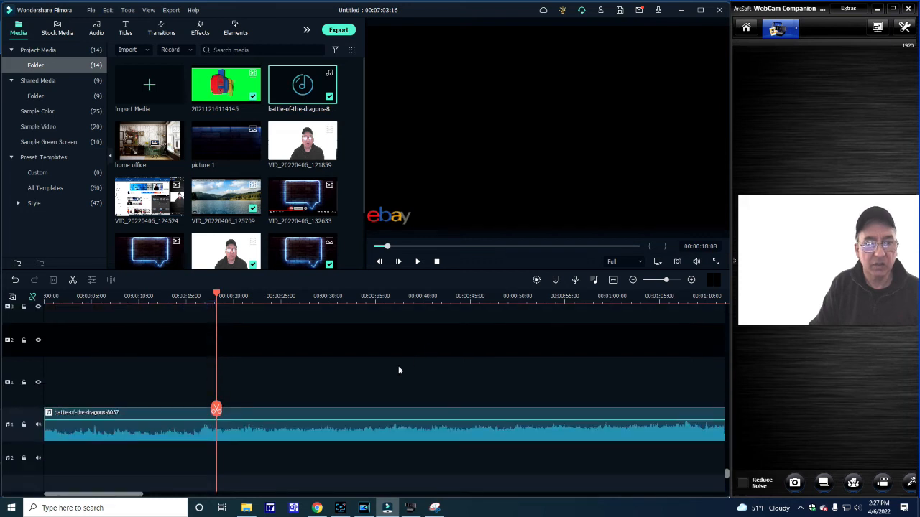
right_click(237, 429)
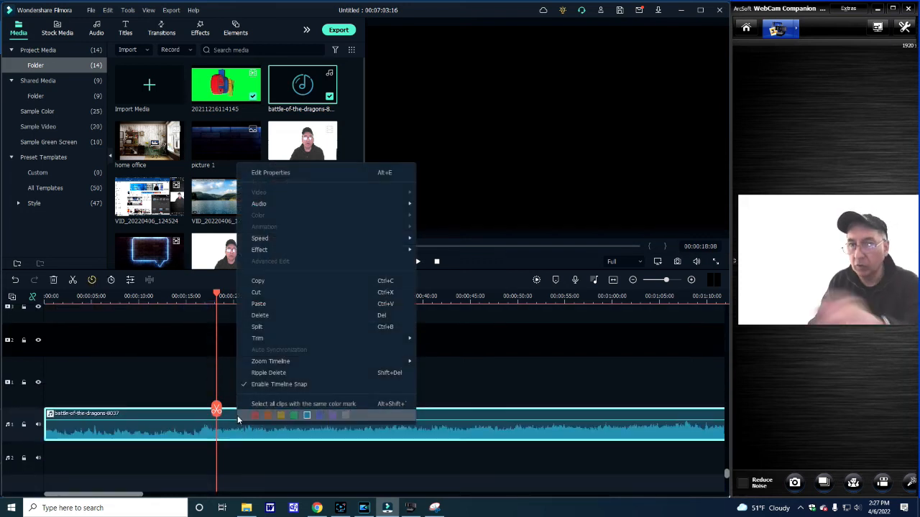
left_click(255, 326)
right_click(243, 428)
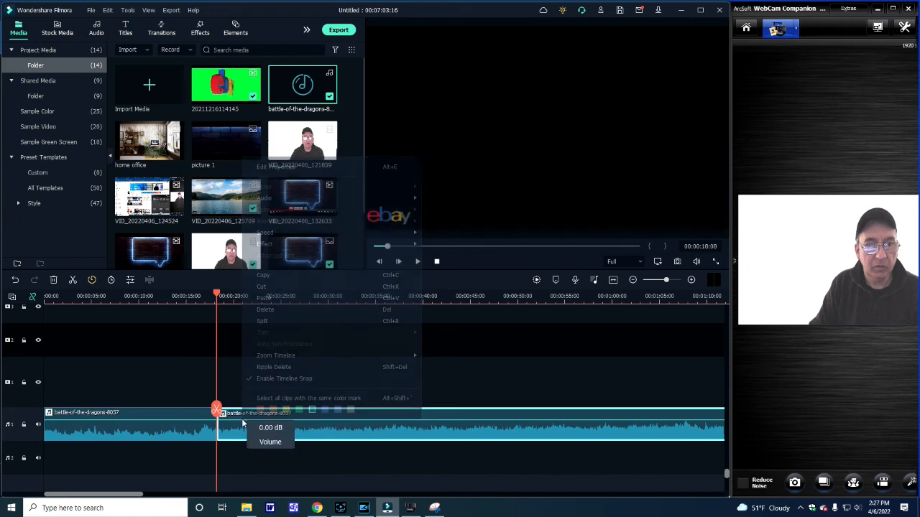
left_click(257, 287)
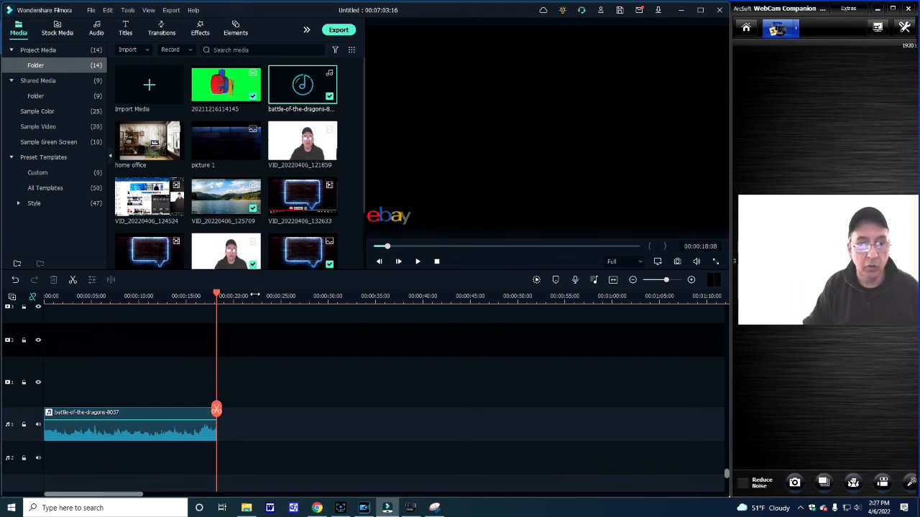
Play the composition from the start while setting the music track's fade-out to 15.00 s, and pause at about 00:00:27:02
left_click_drag(218, 297, 46, 297)
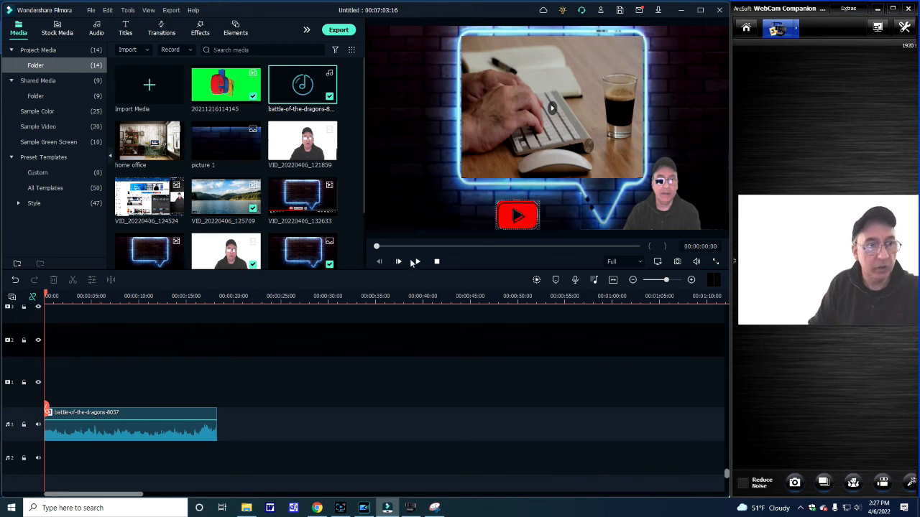
right_click(175, 422)
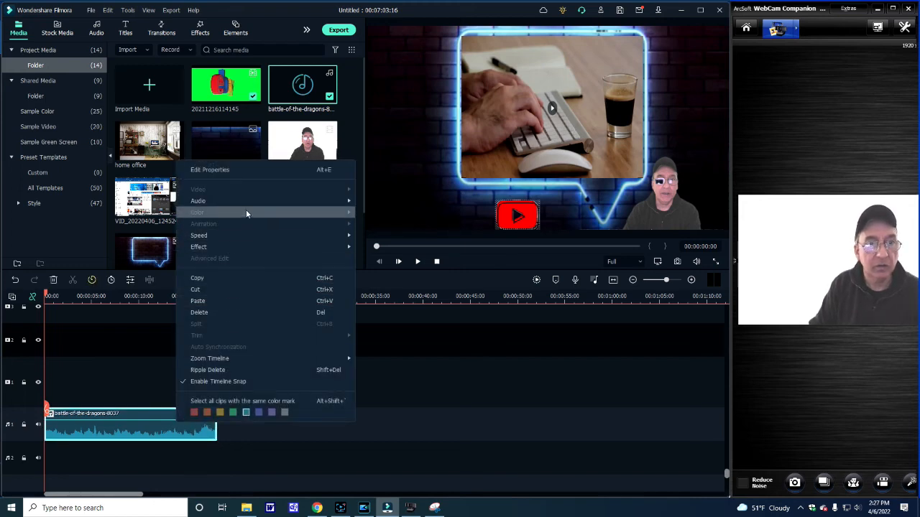
mouse_move(249, 202)
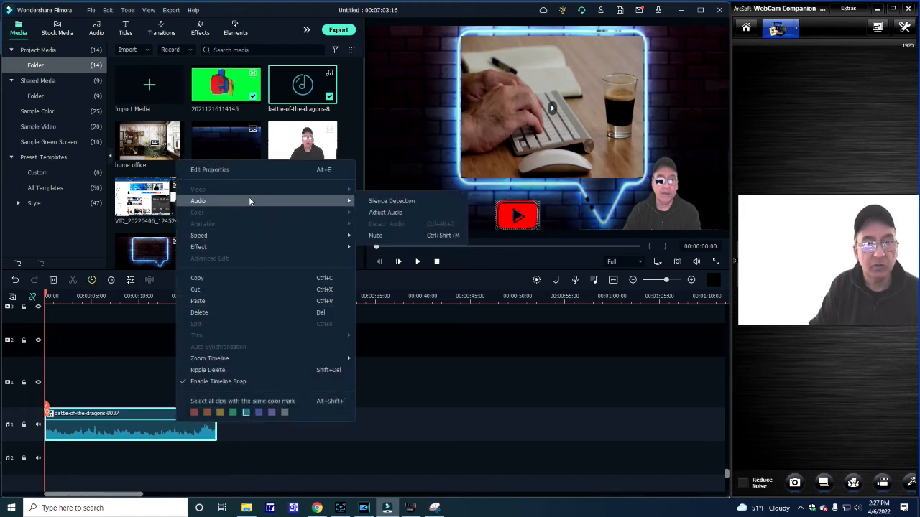
left_click(375, 214)
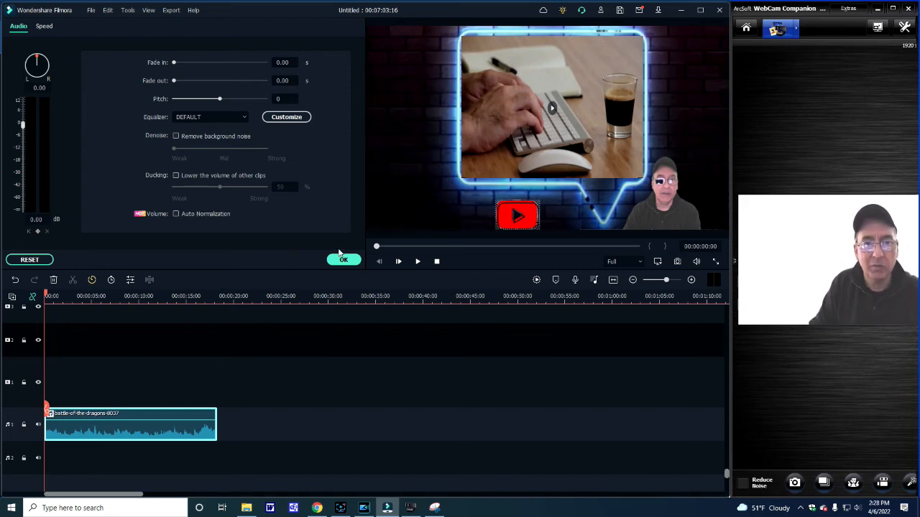
left_click(415, 263)
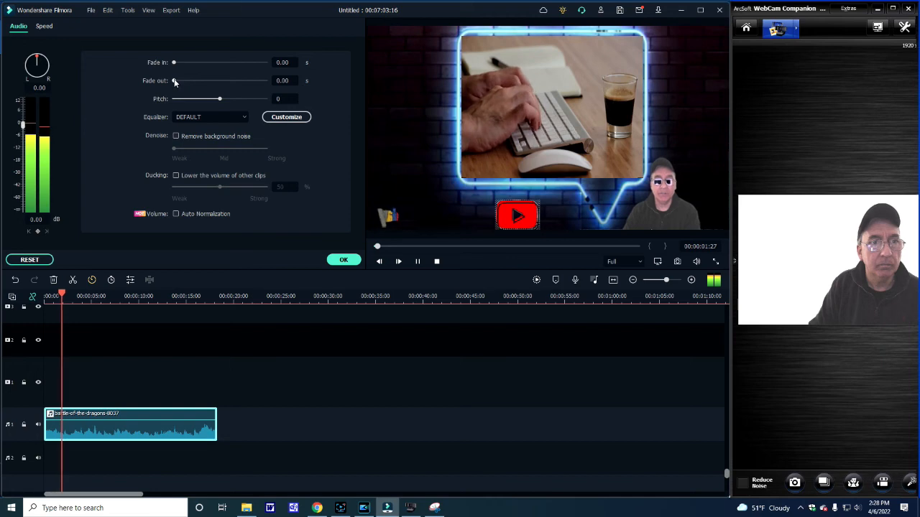
left_click_drag(179, 81, 254, 80)
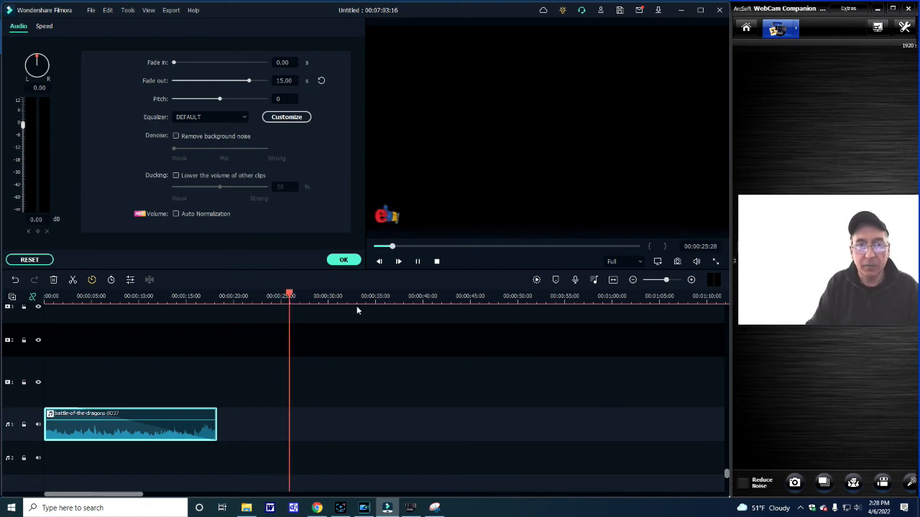
left_click(417, 262)
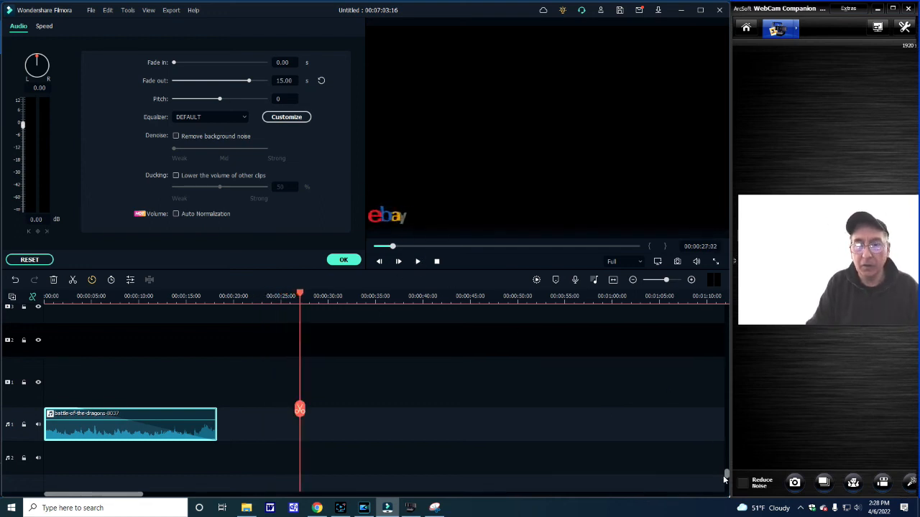
Split the green-screen eBay logo clip at 00:00:18:02 and cut both the part after the split and the following eBay clip
left_click_drag(727, 473, 727, 330)
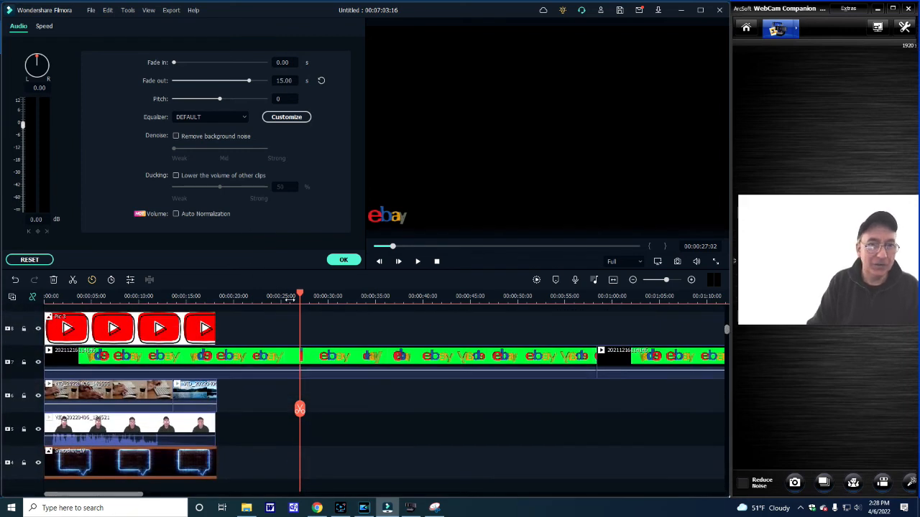
left_click_drag(300, 296, 215, 298)
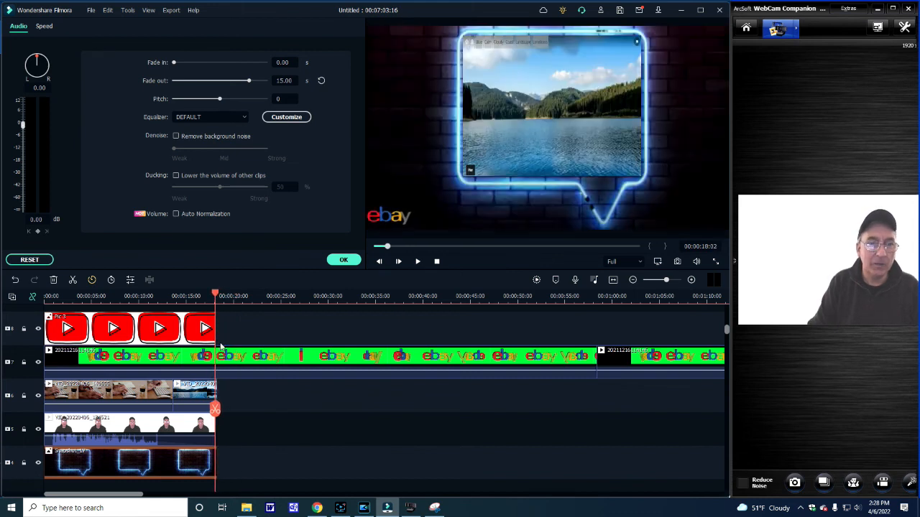
right_click(224, 361)
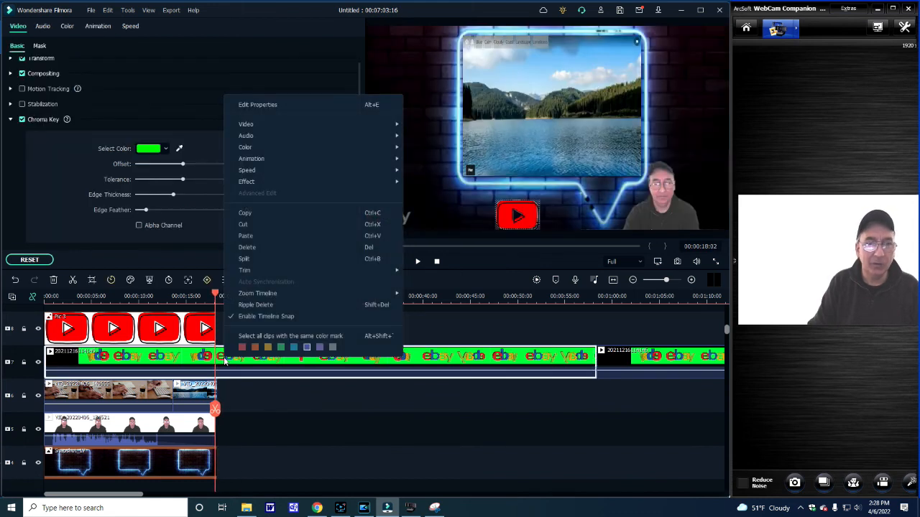
left_click(253, 260)
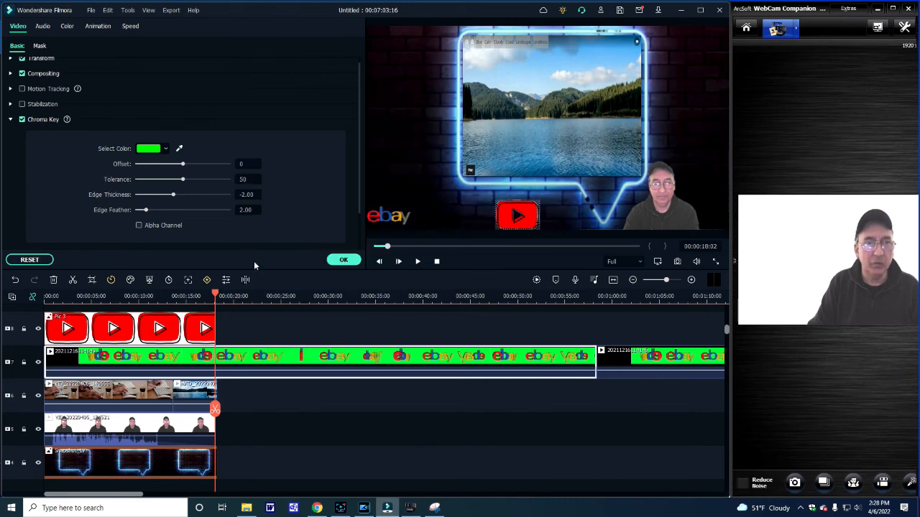
right_click(254, 356)
left_click(289, 221)
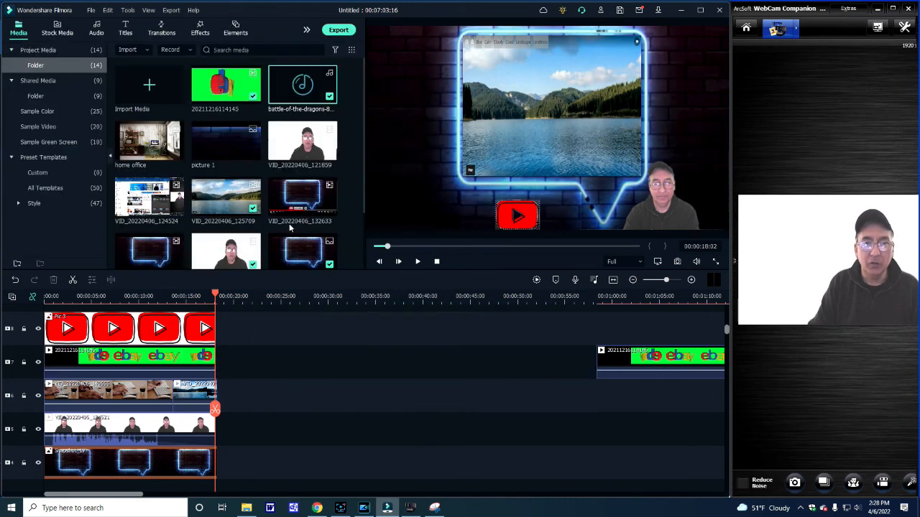
right_click(623, 362)
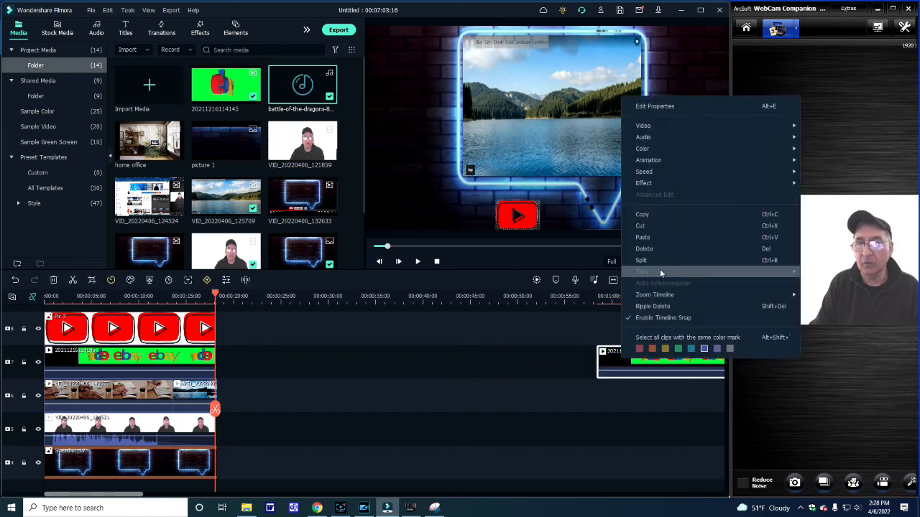
left_click(640, 227)
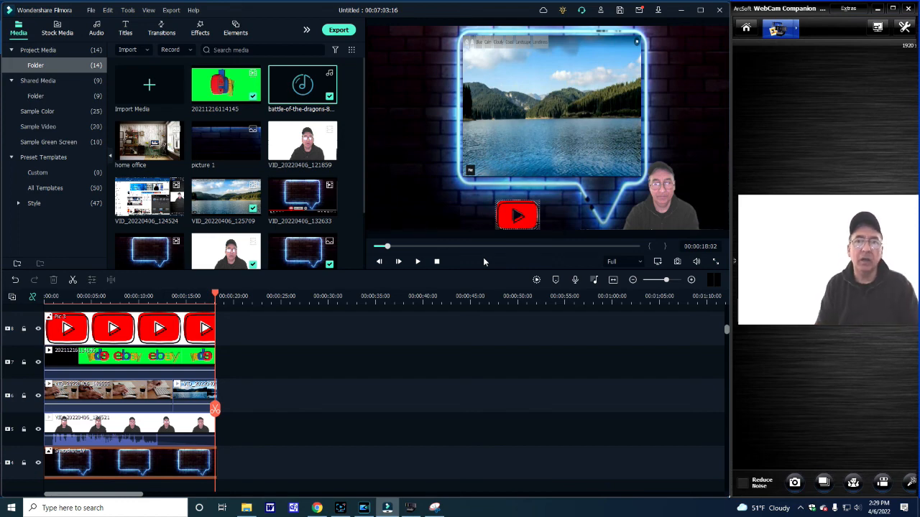
Play the trimmed composition briefly from the start and pause at 00:00:00:21
left_click_drag(216, 293, 24, 295)
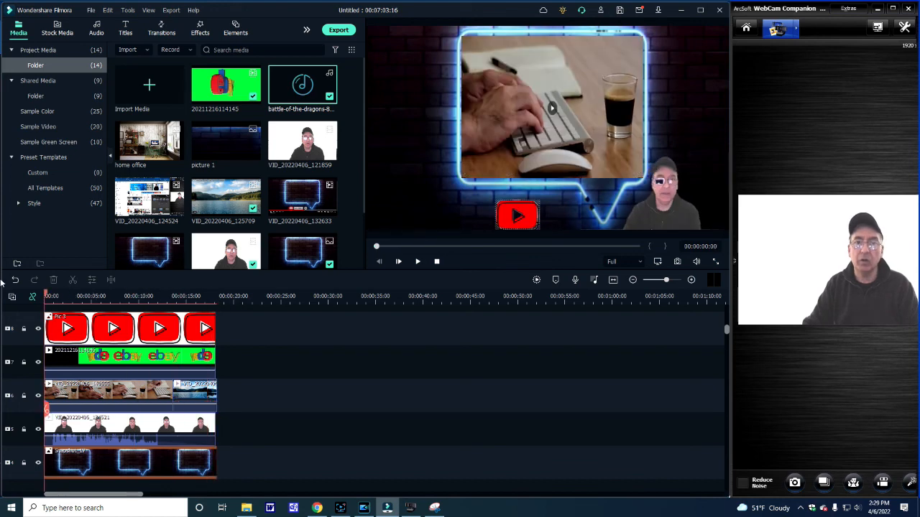
left_click(419, 262)
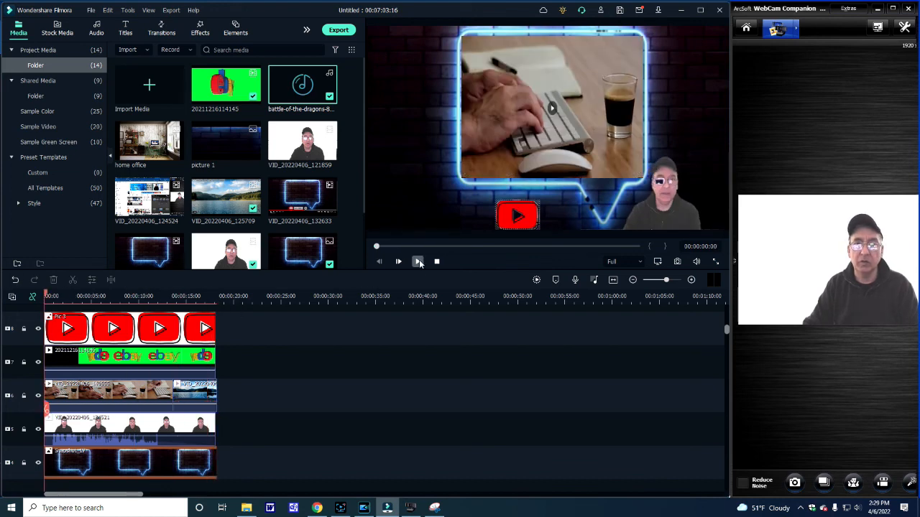
left_click(419, 262)
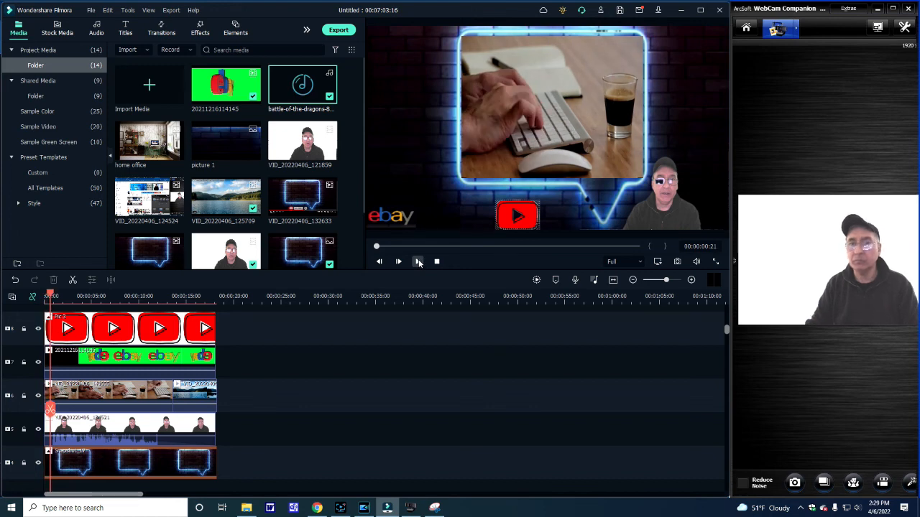